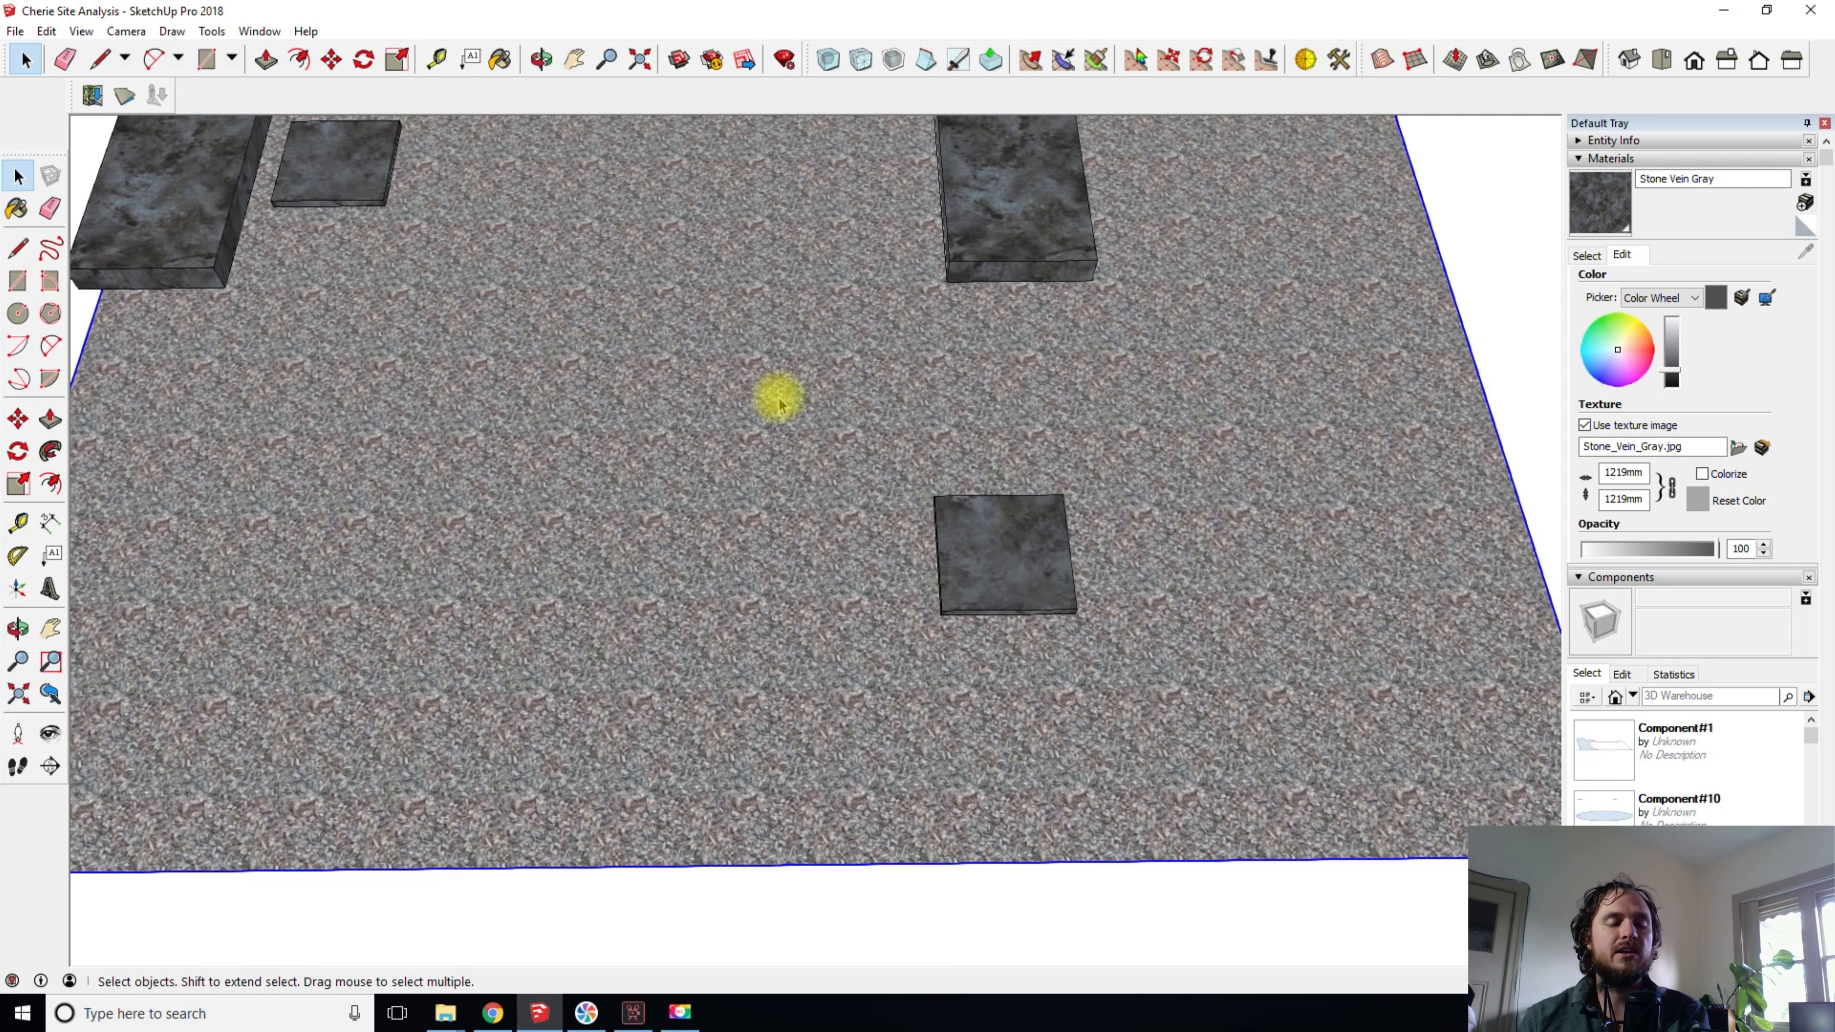
# - Move the thin square stone slab in the front part of the gravel bed across toward the bed's left side edge
pyautogui.press('m')
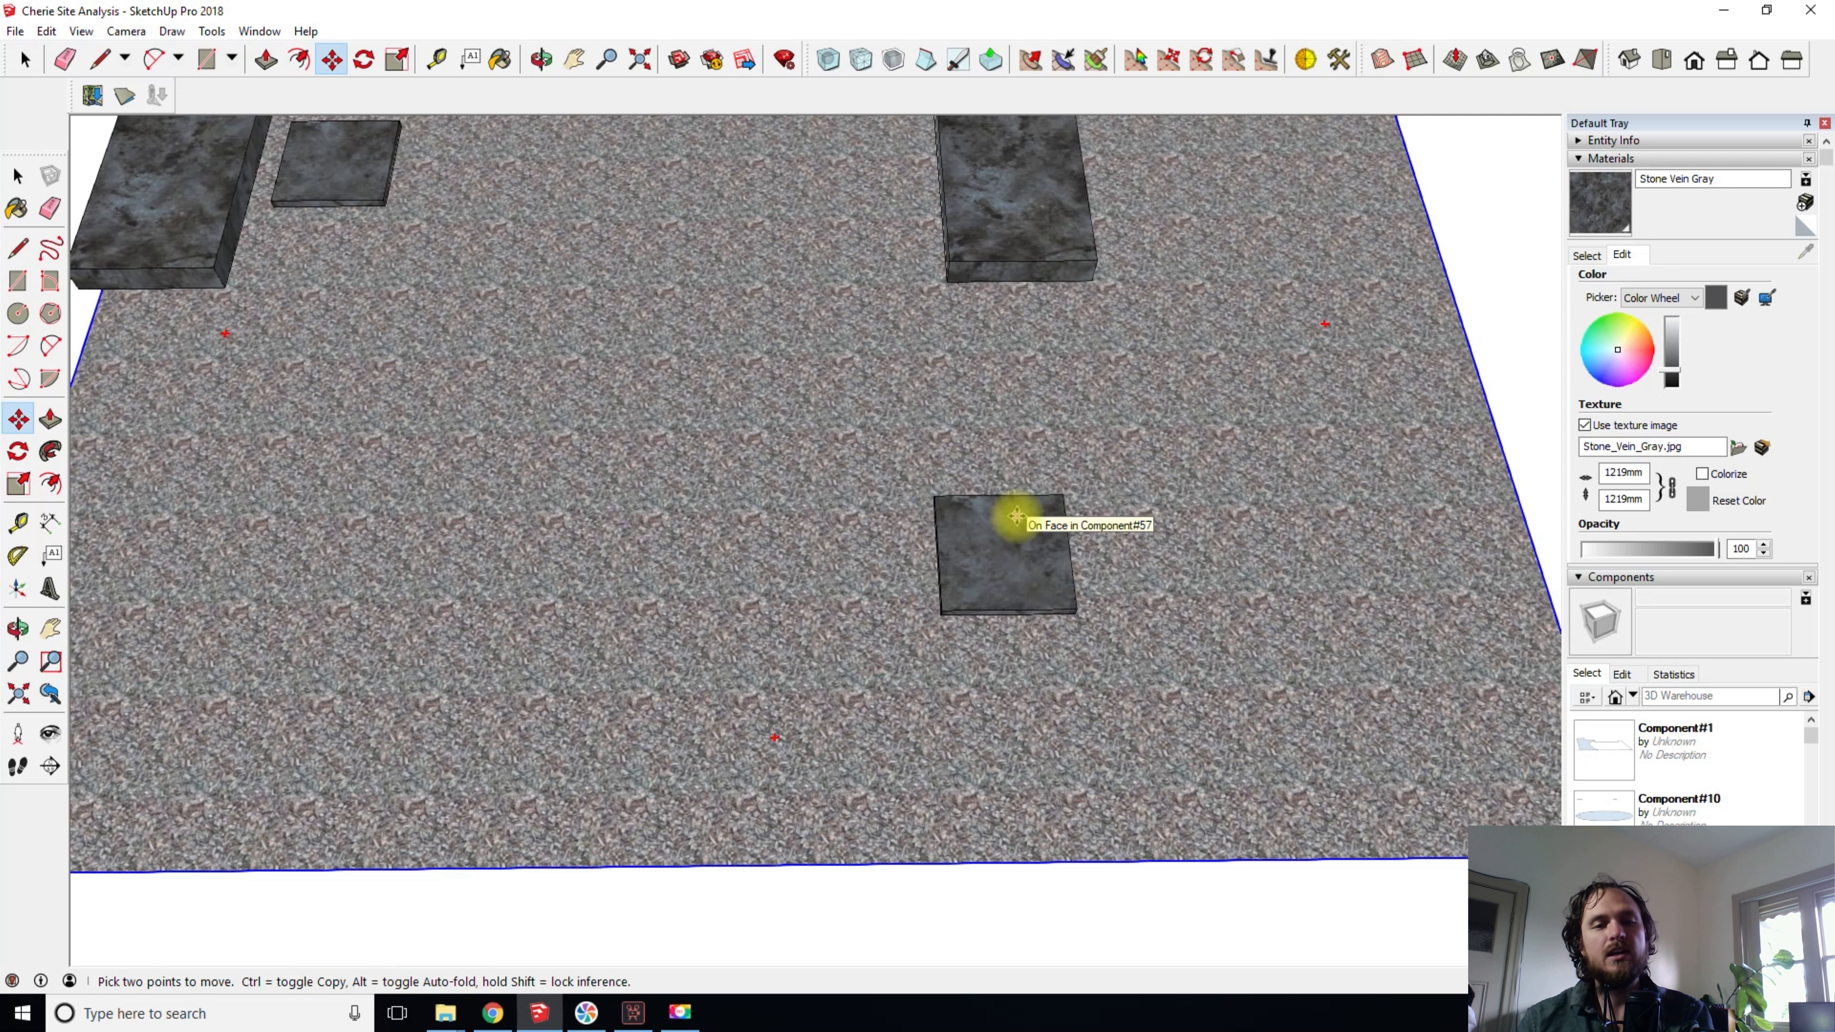
pyautogui.press('space')
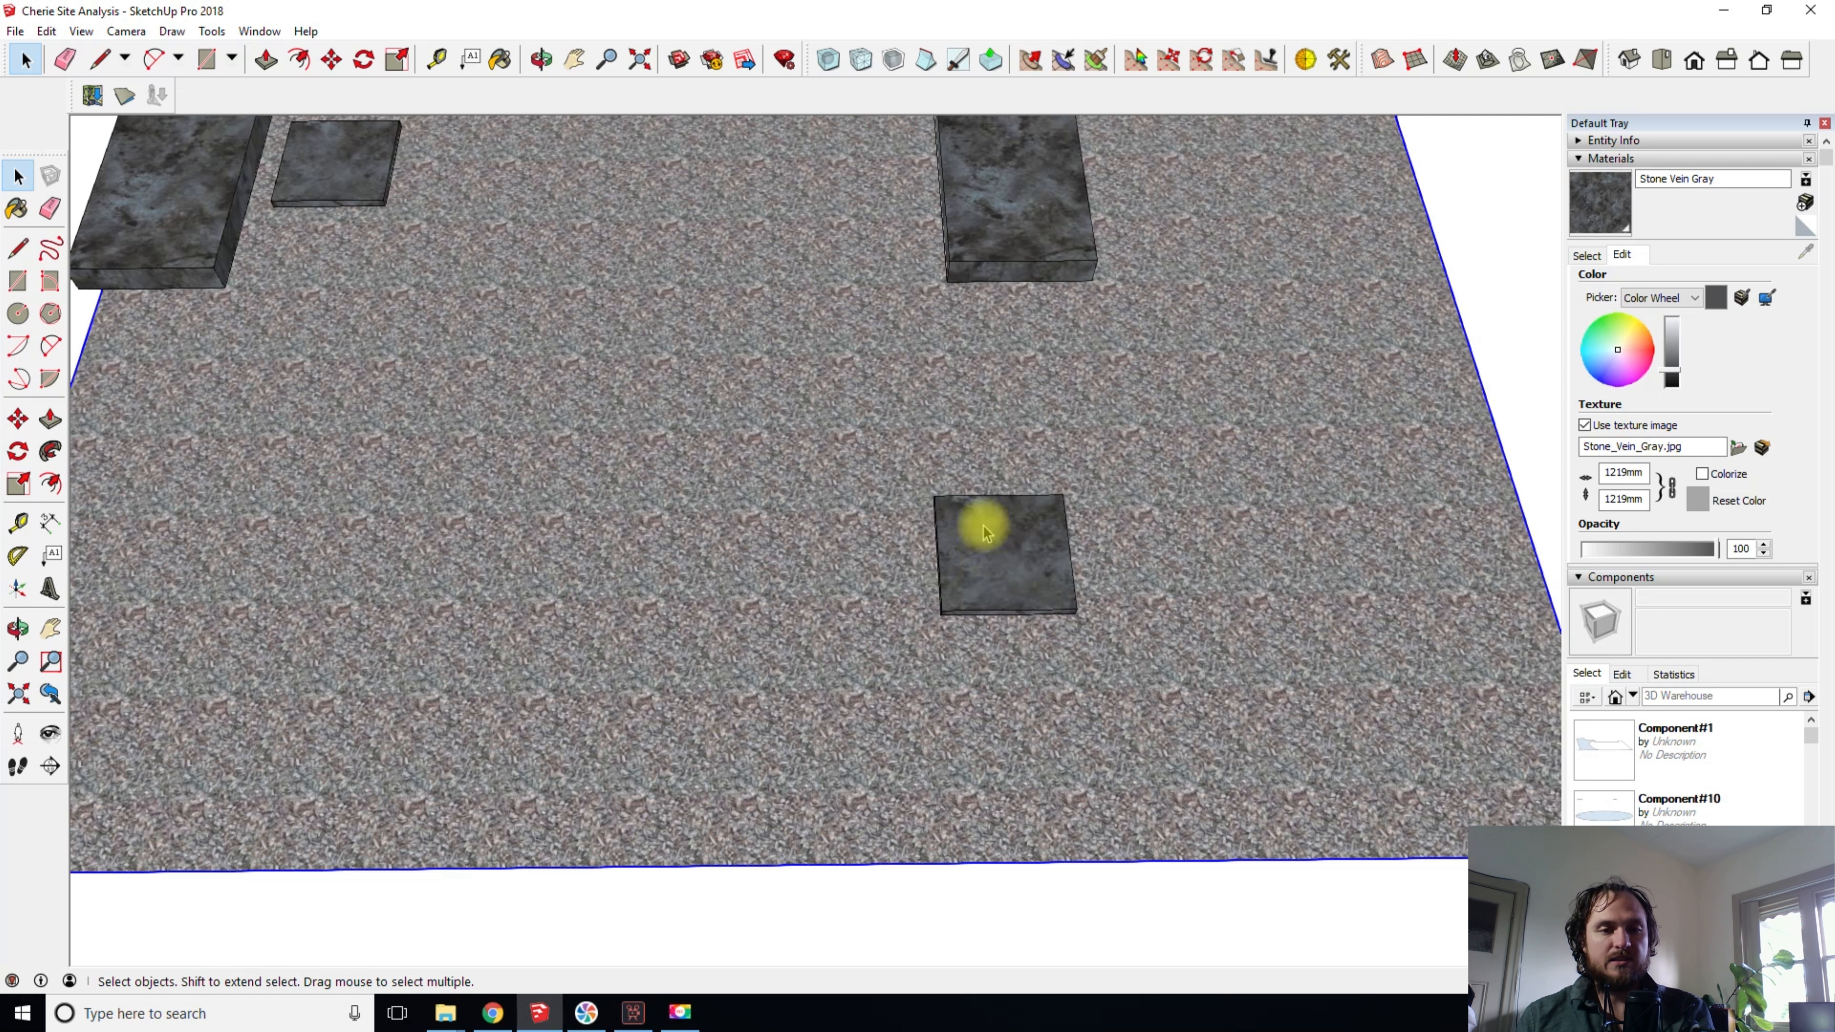
pyautogui.click(1015, 553)
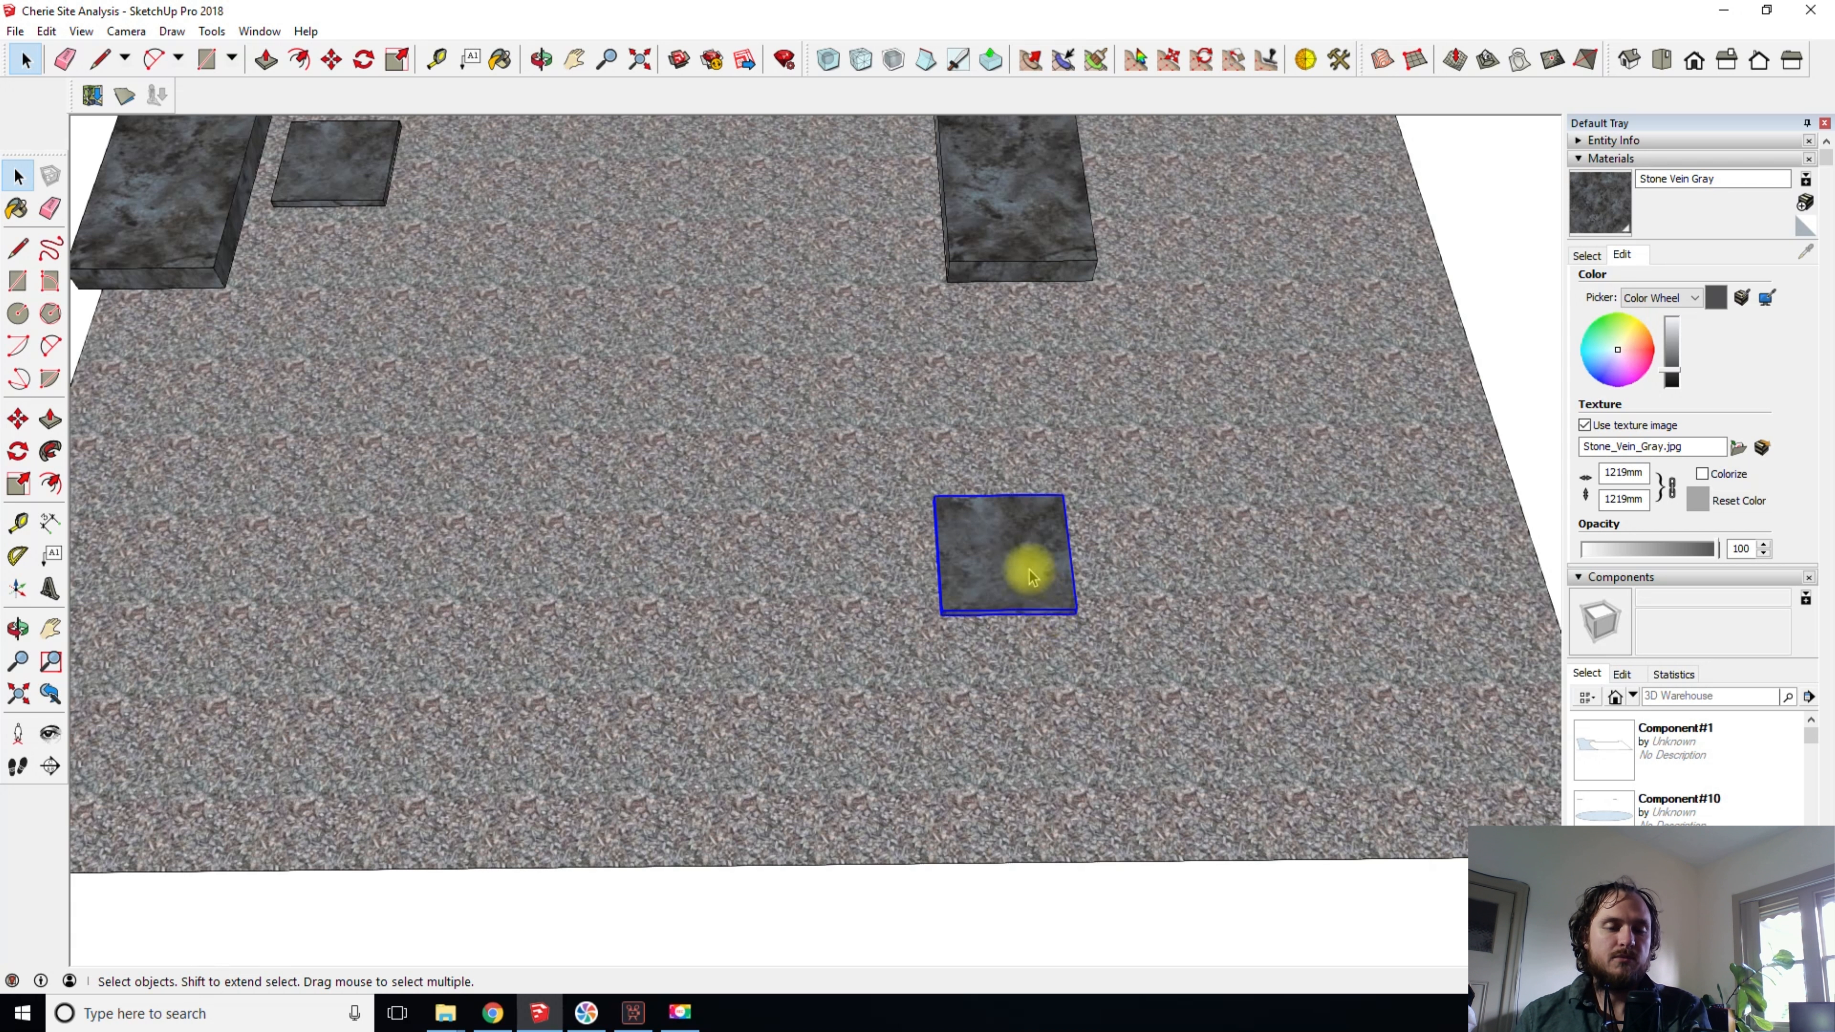
pyautogui.press('m')
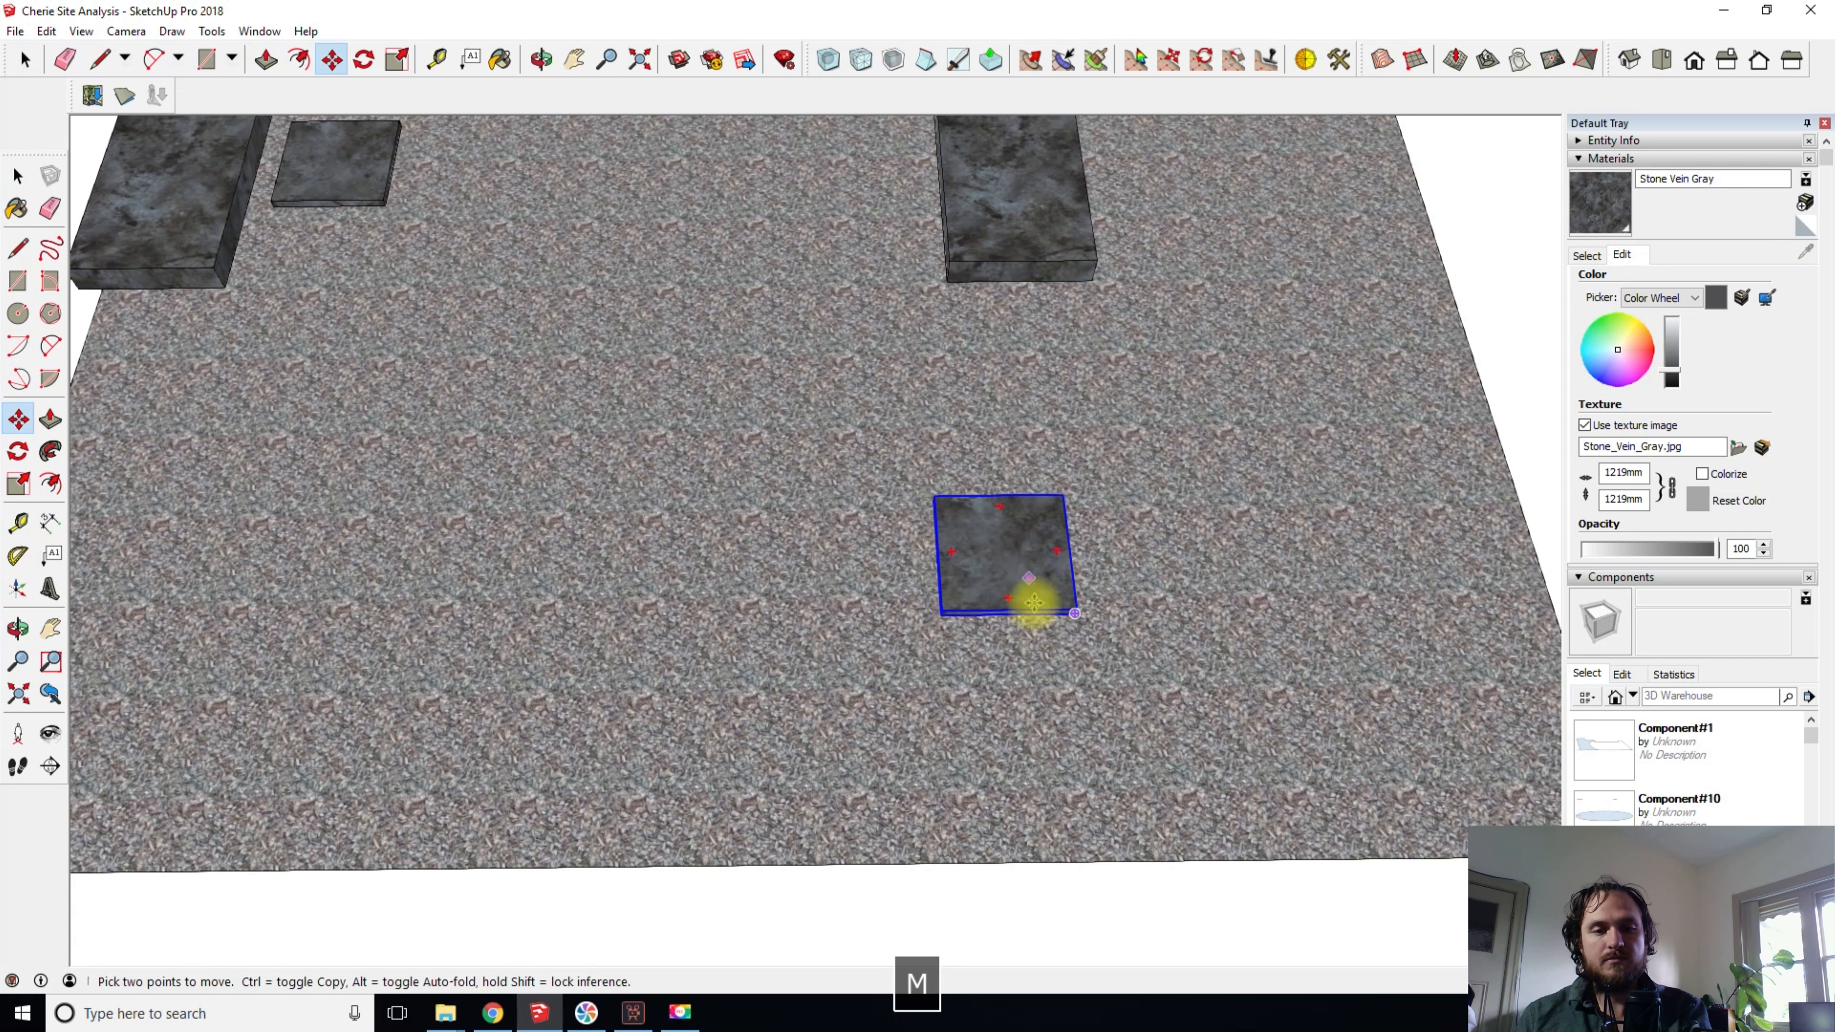
pyautogui.click(1022, 547)
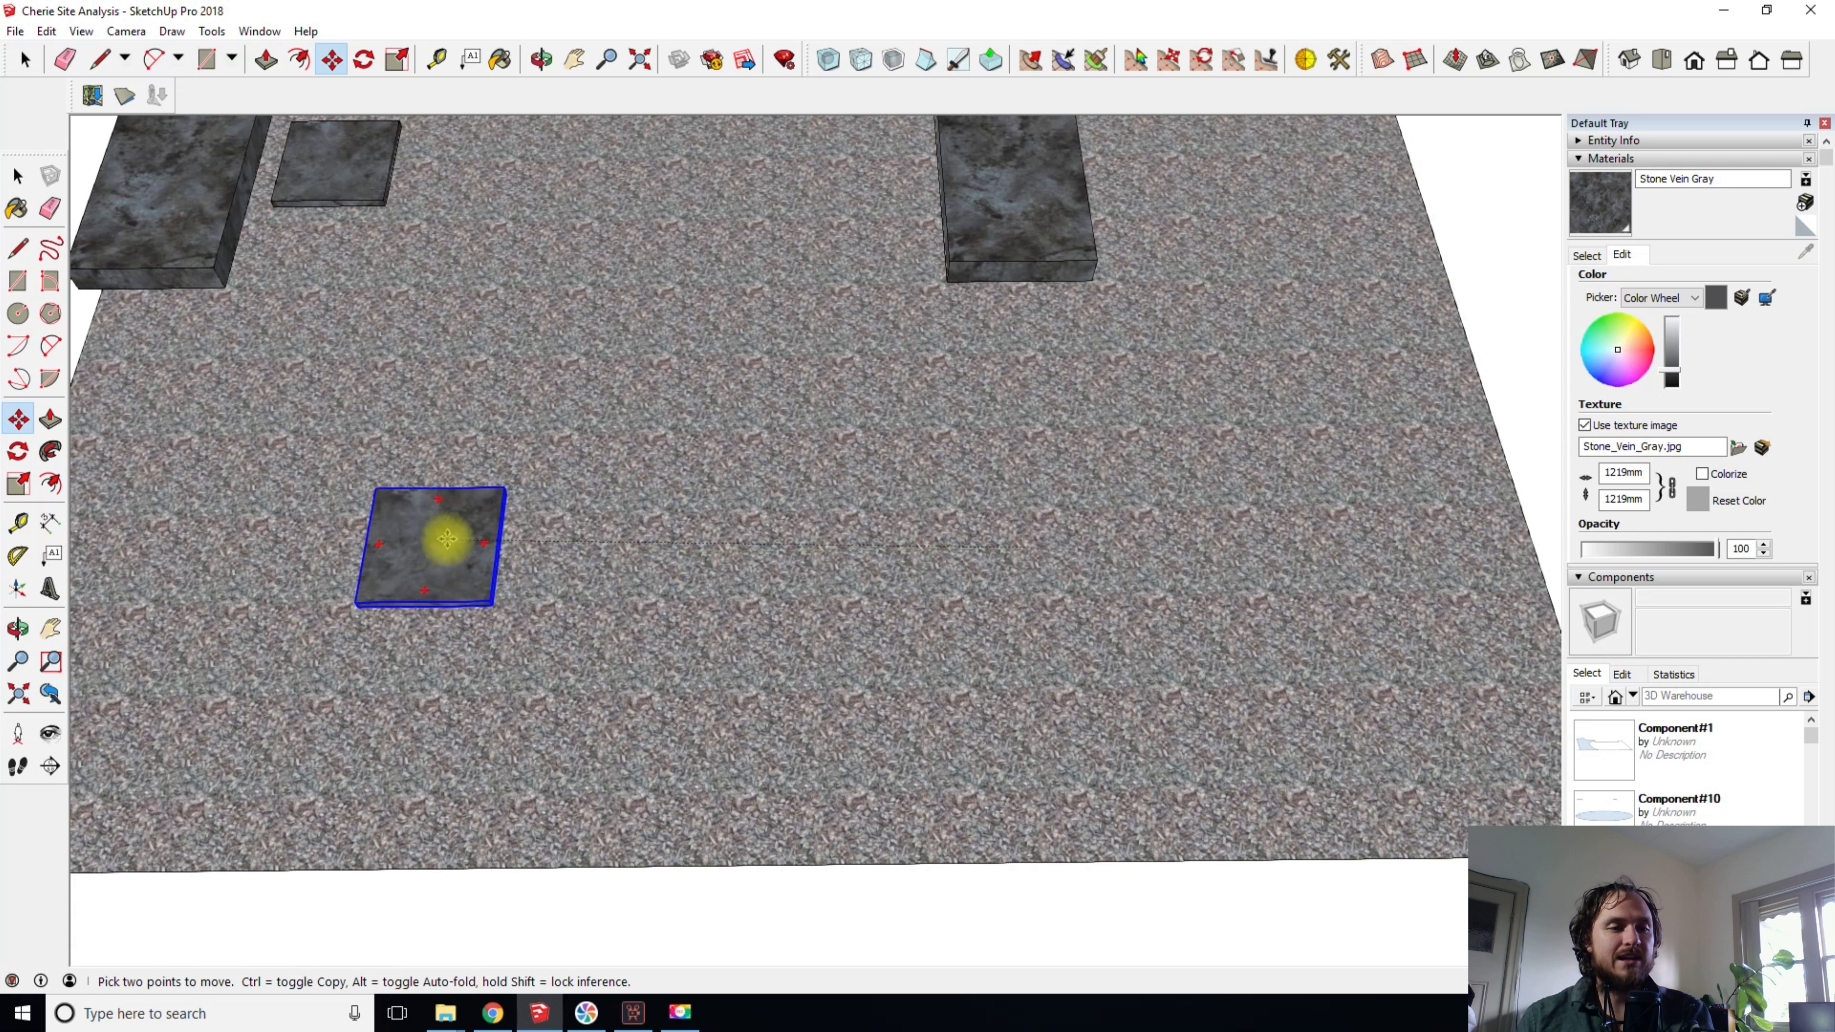
pyautogui.click(396, 547)
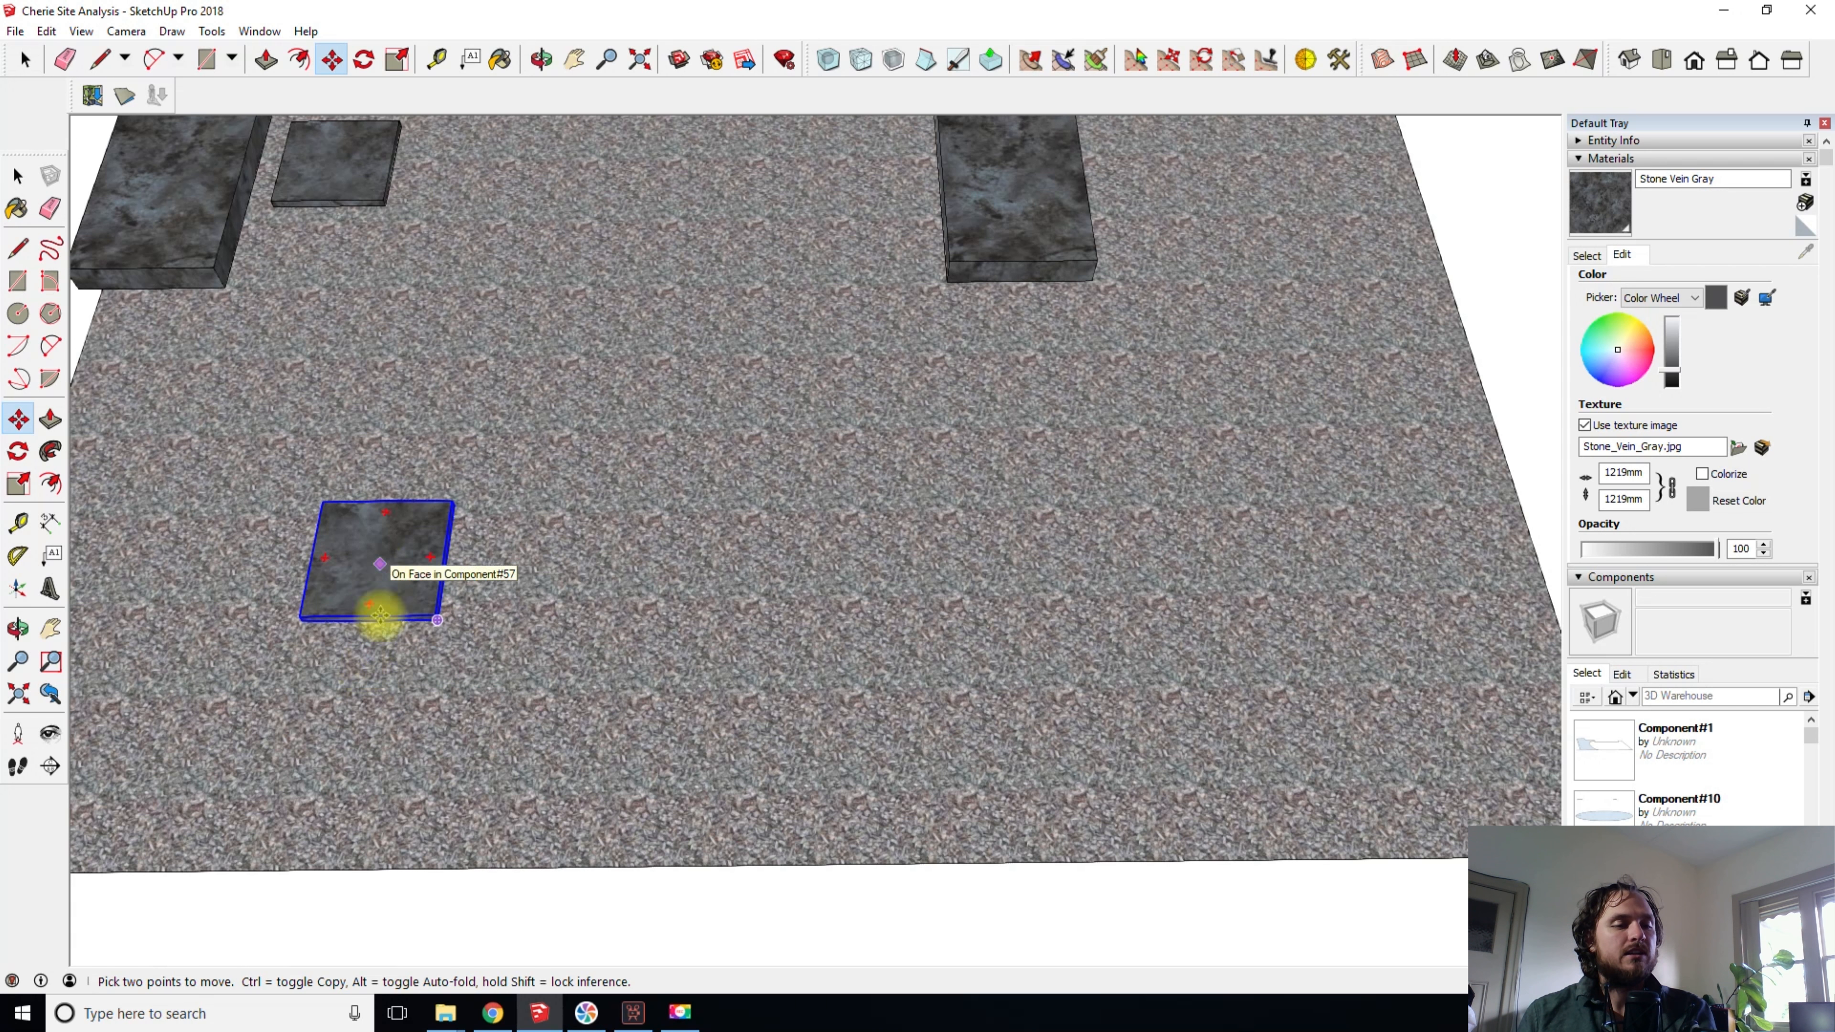
# - Try moving the stone slab locked to the red axis and locked to the vertical blue axis
pyautogui.click(372, 711)
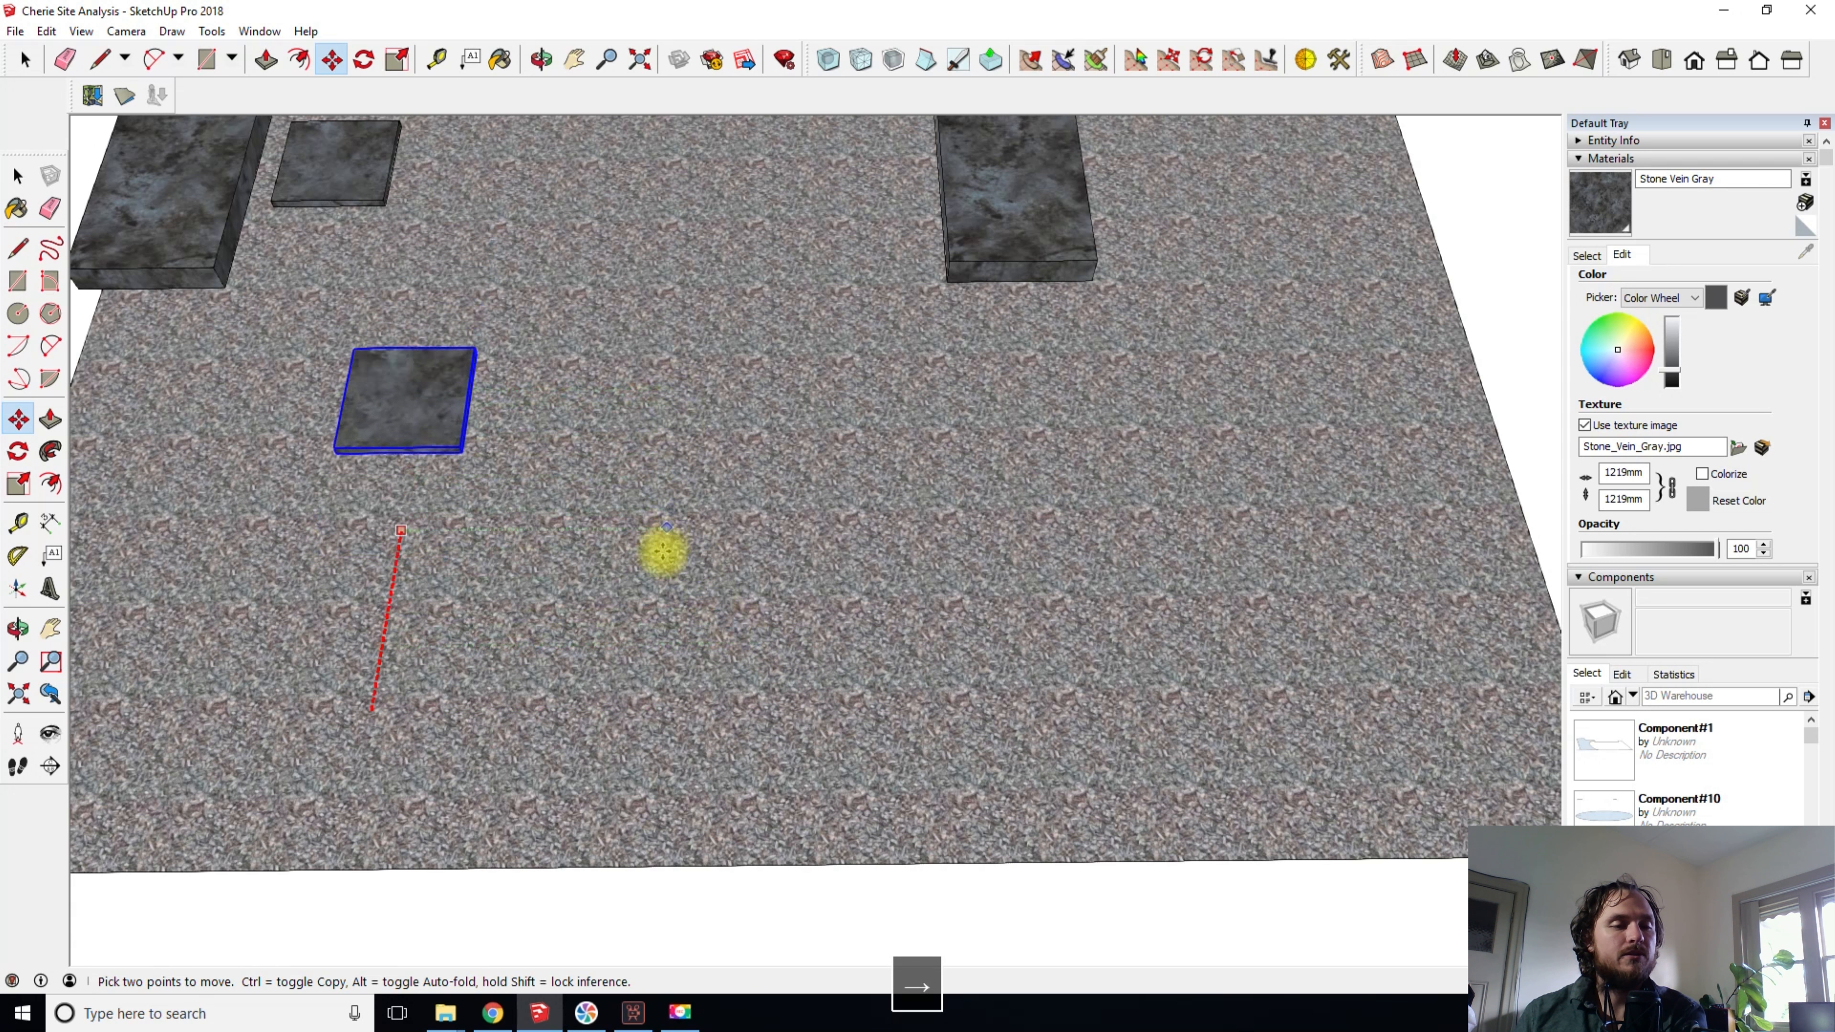
pyautogui.press('Escape')
pyautogui.moveTo(513, 533); pyautogui.dragTo(535, 130, button='middle')
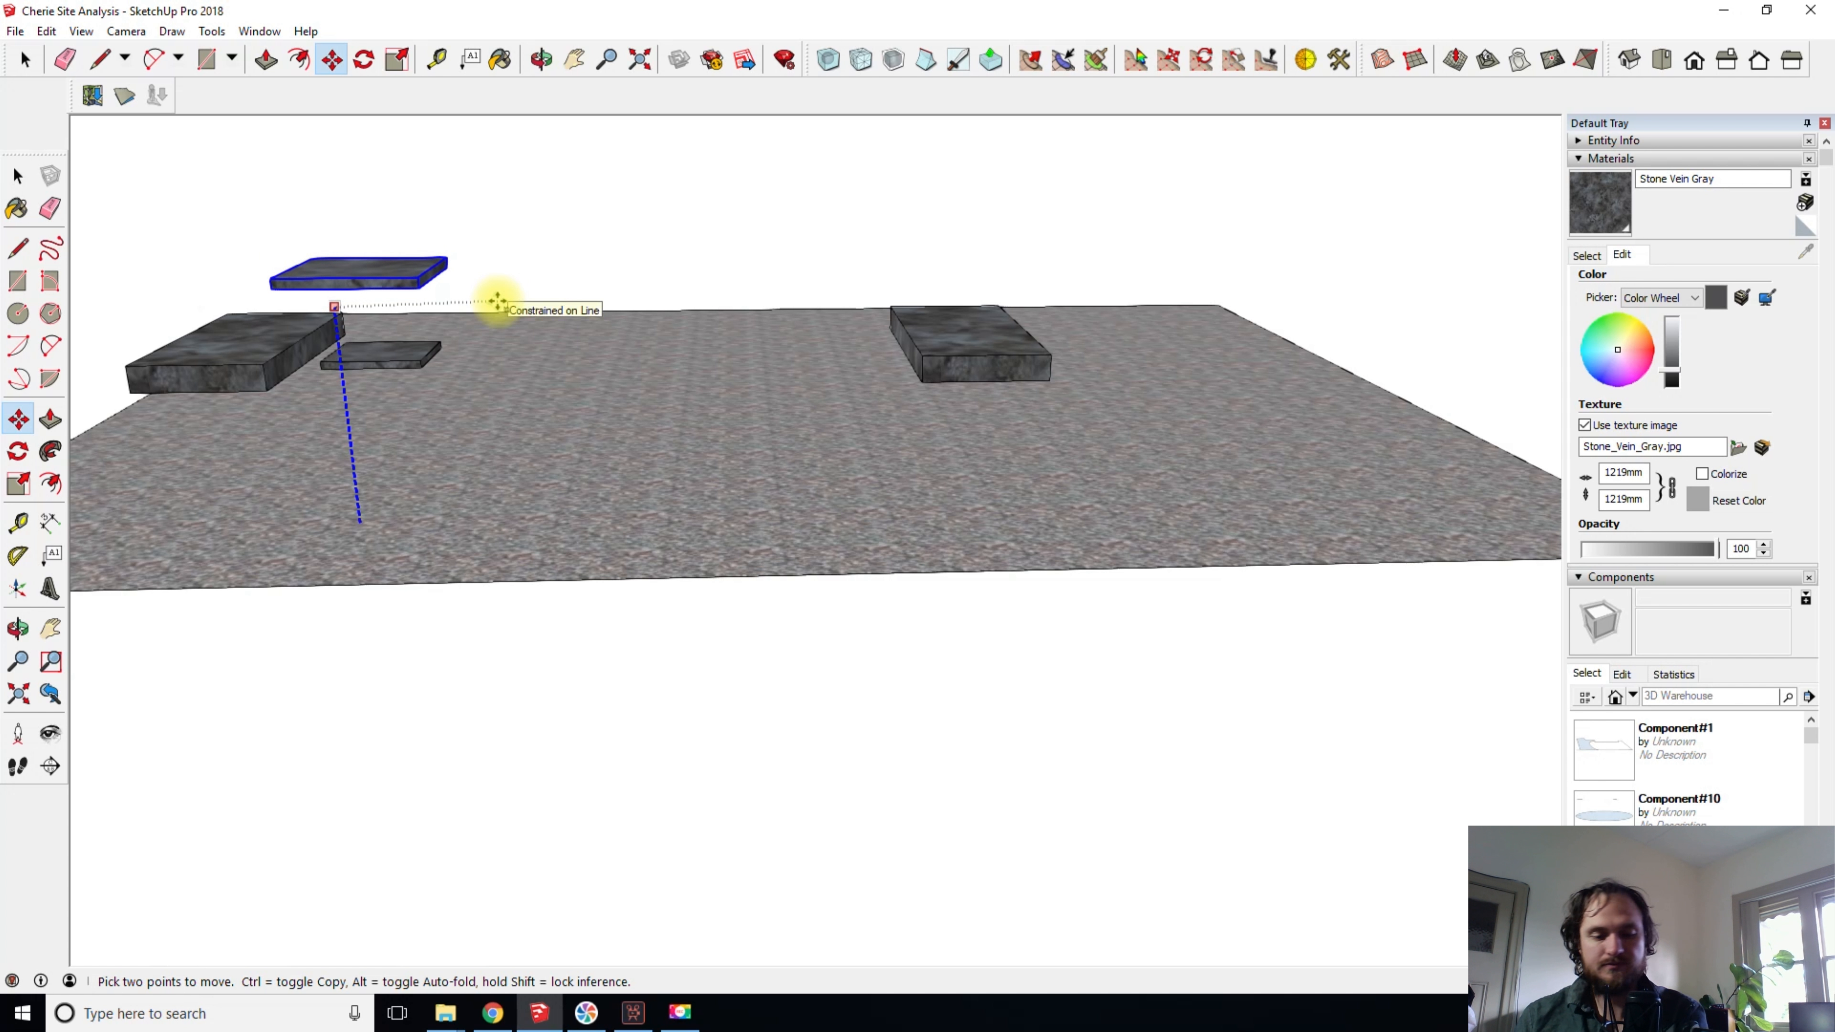
pyautogui.press('Escape')
pyautogui.moveTo(553, 421)
pyautogui.keyDown('shift'); pyautogui.mouseDown(button='middle')
pyautogui.moveTo(565, 586)
pyautogui.moveTo(614, 336)
pyautogui.moveTo(533, 439)
pyautogui.mouseUp(button='middle'); pyautogui.keyUp('shift')
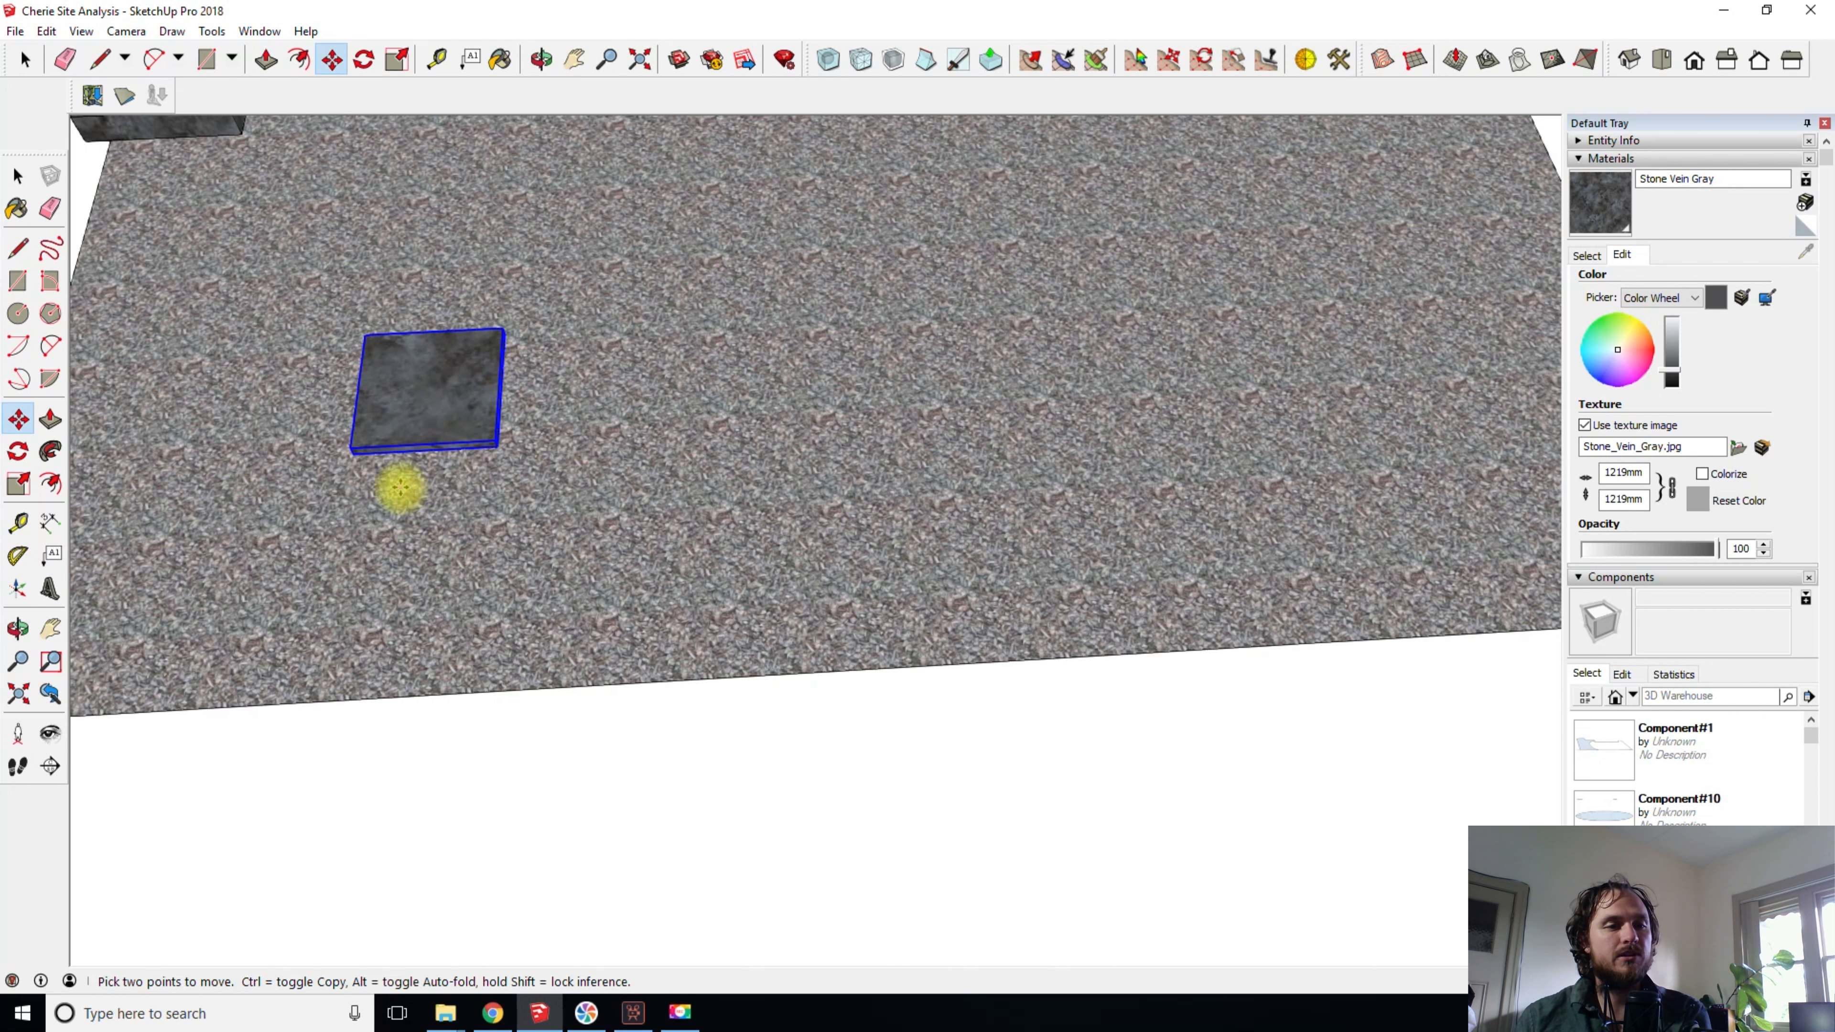
# - Copy the stone slab along the green axis with a small gap and multiply it into three evenly spaced copies
pyautogui.click(434, 414)
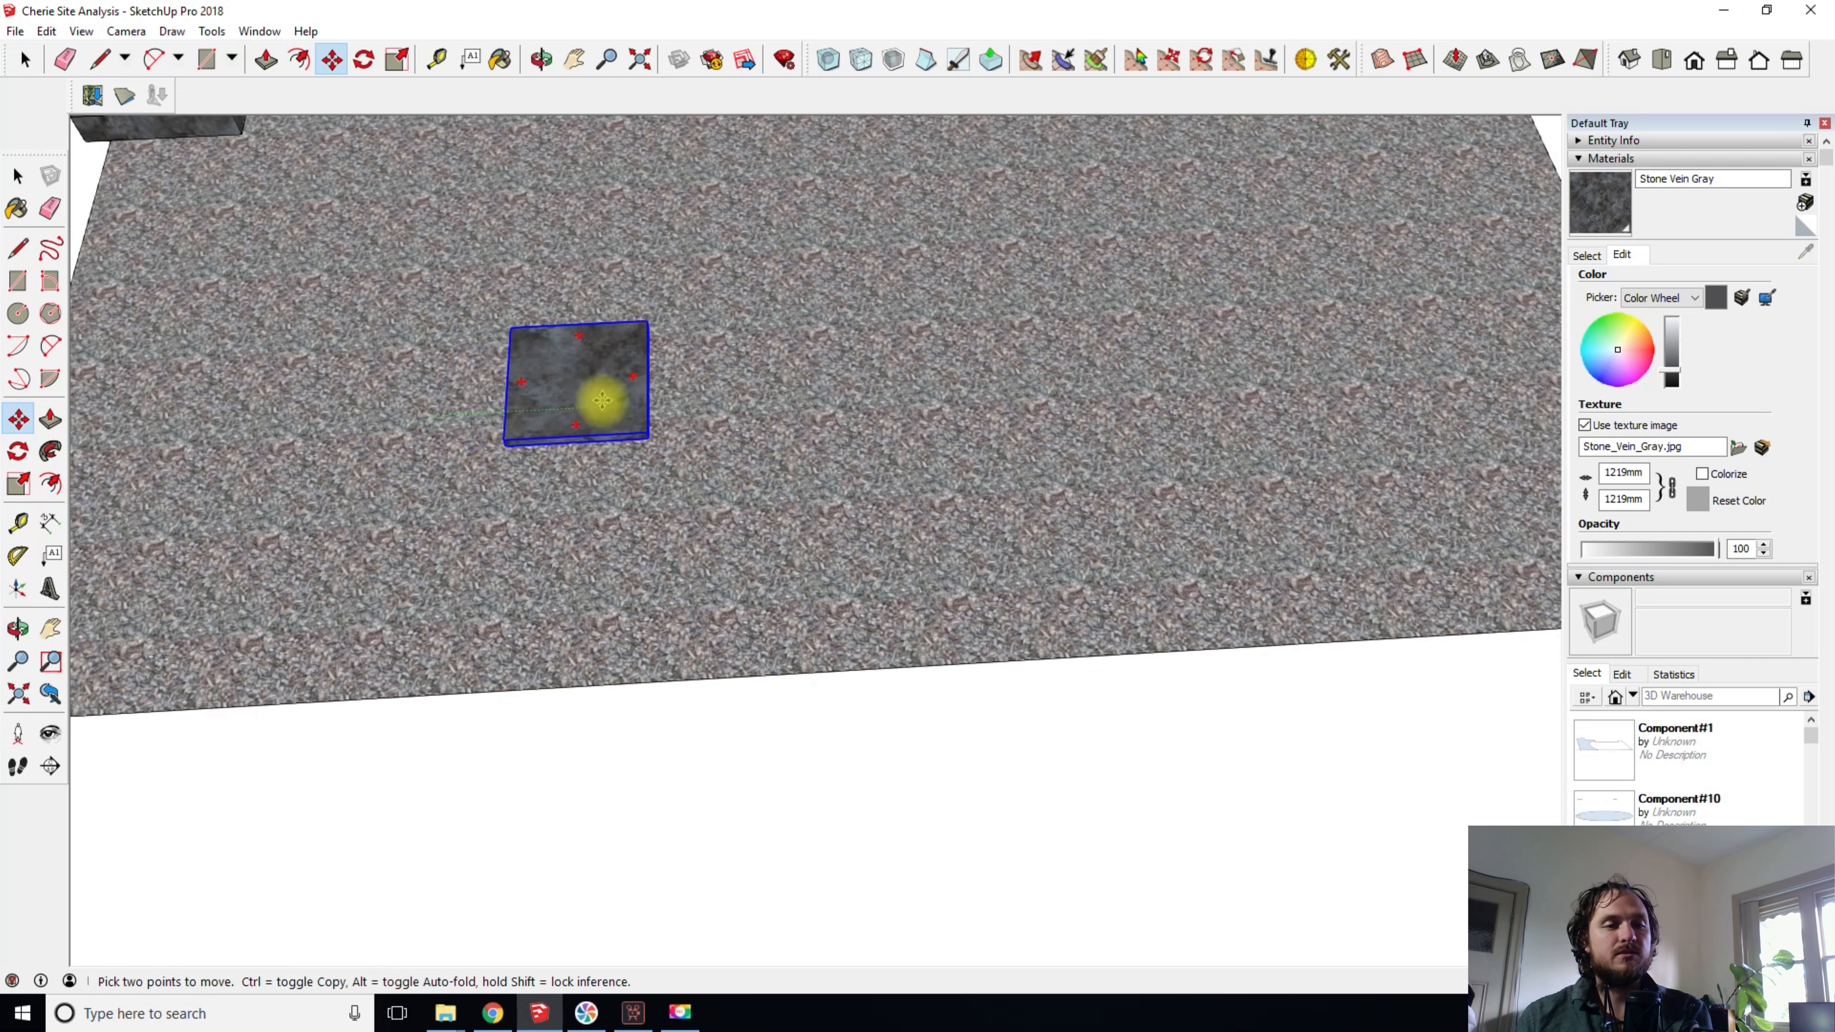
pyautogui.press('ctrl')
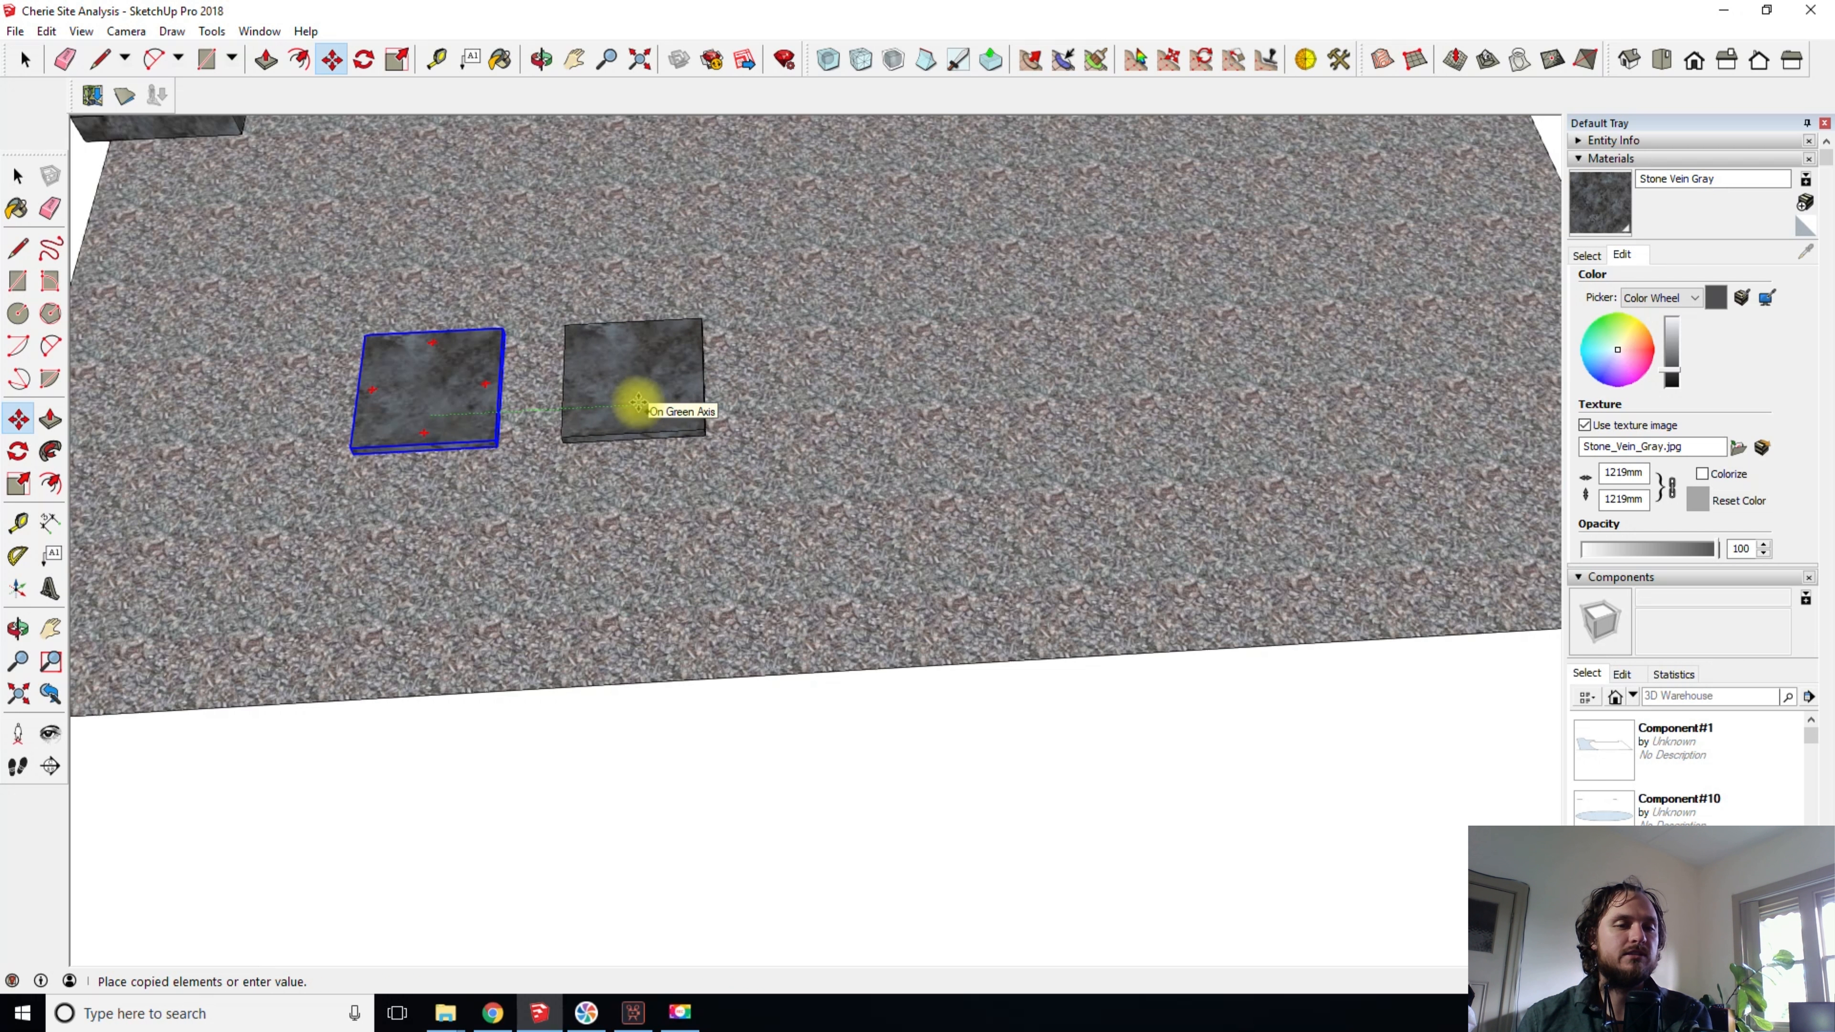
pyautogui.click(610, 403)
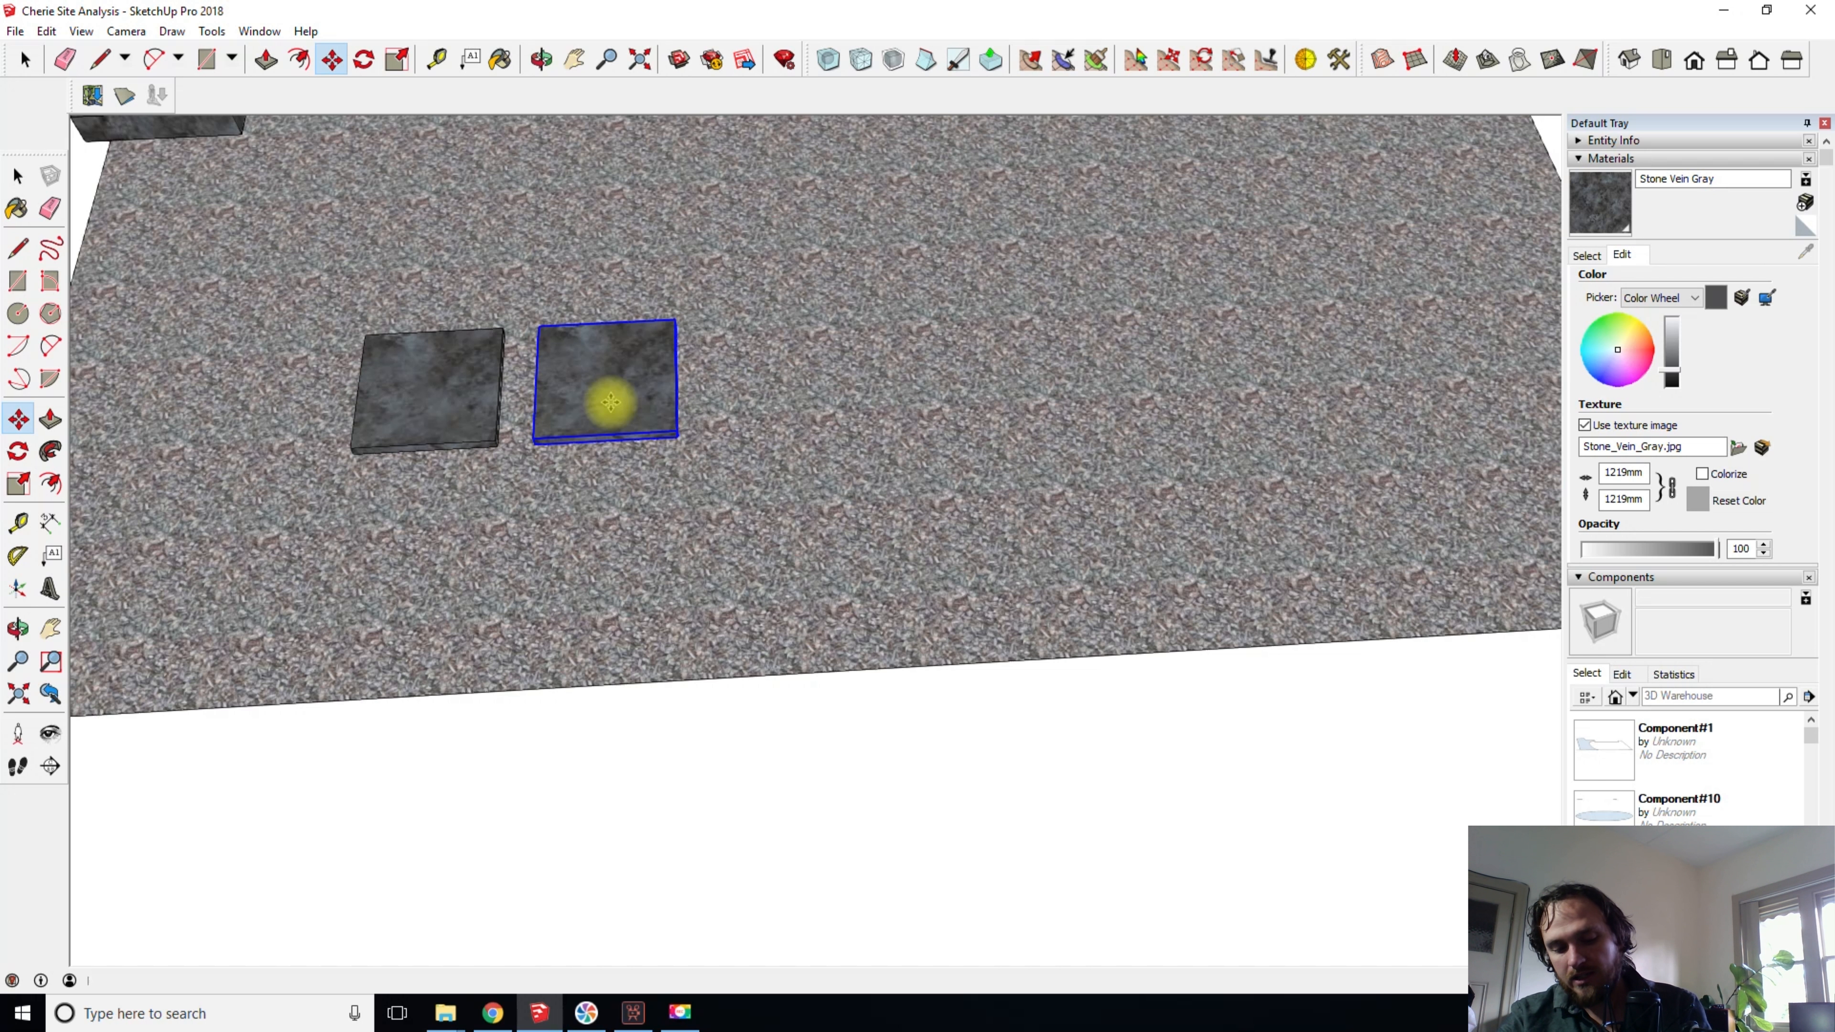
pyautogui.write('*')
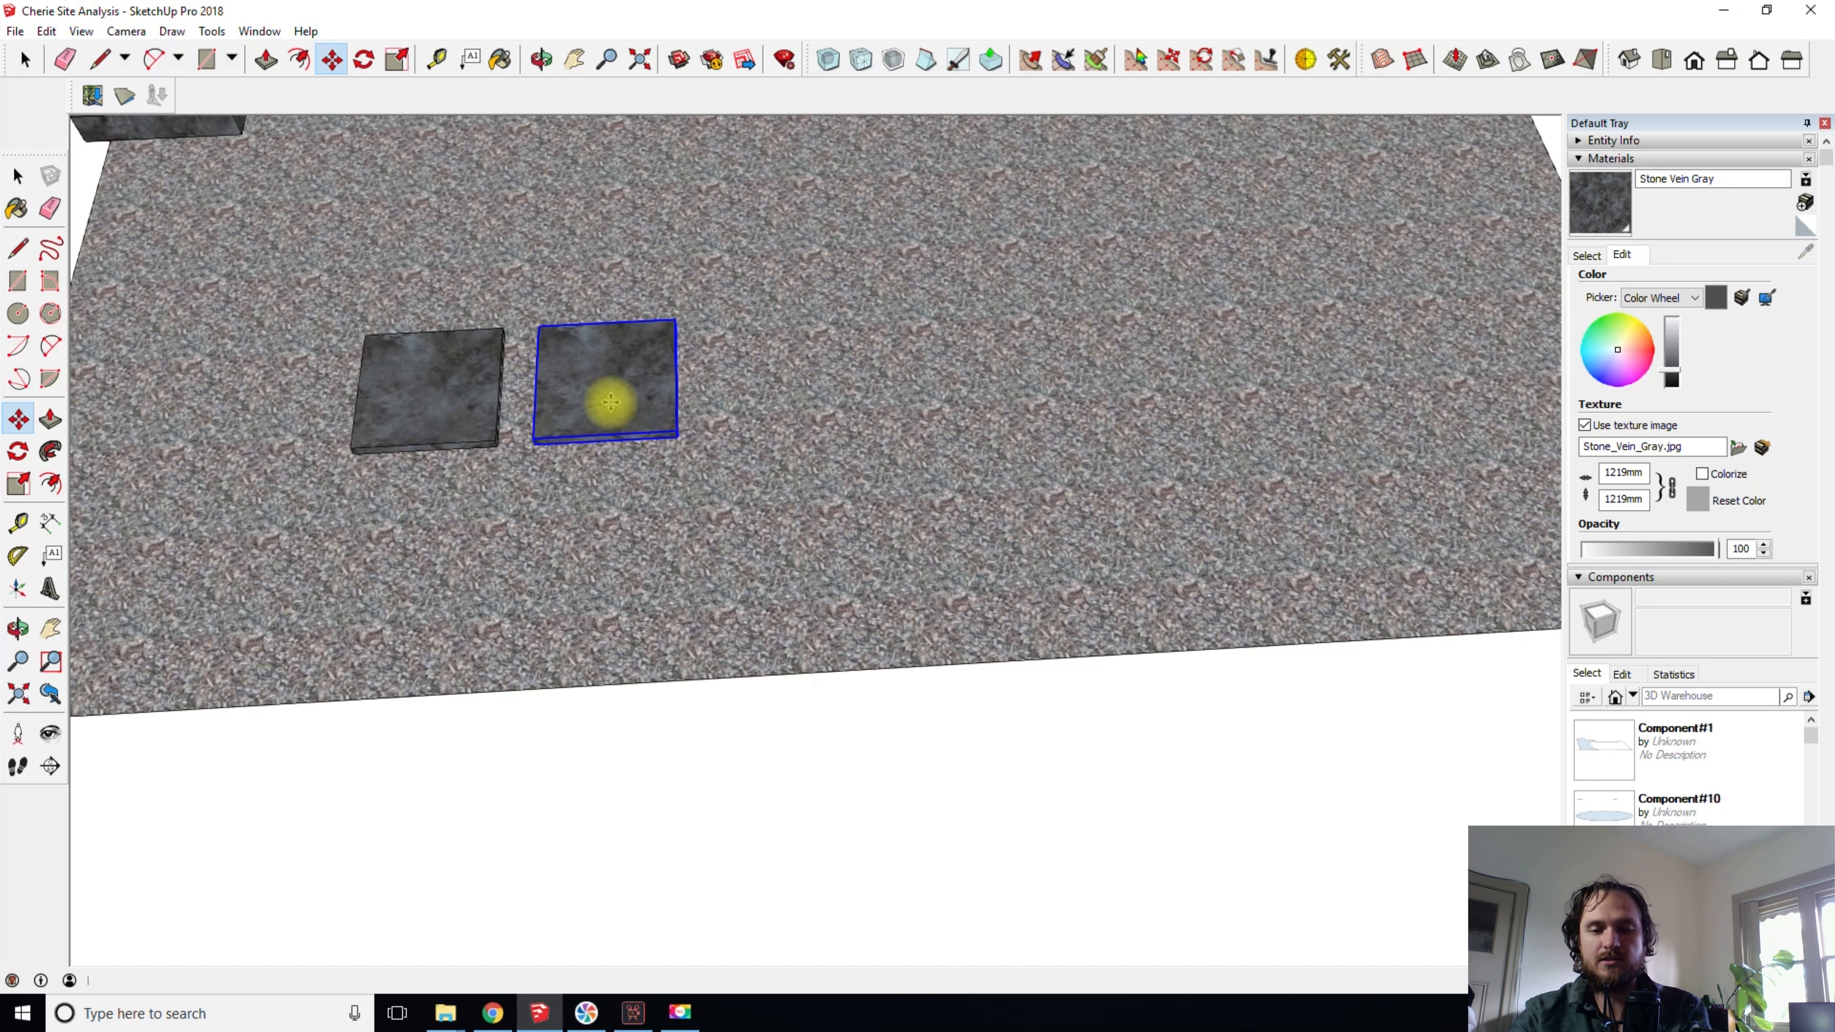
pyautogui.press('Return')
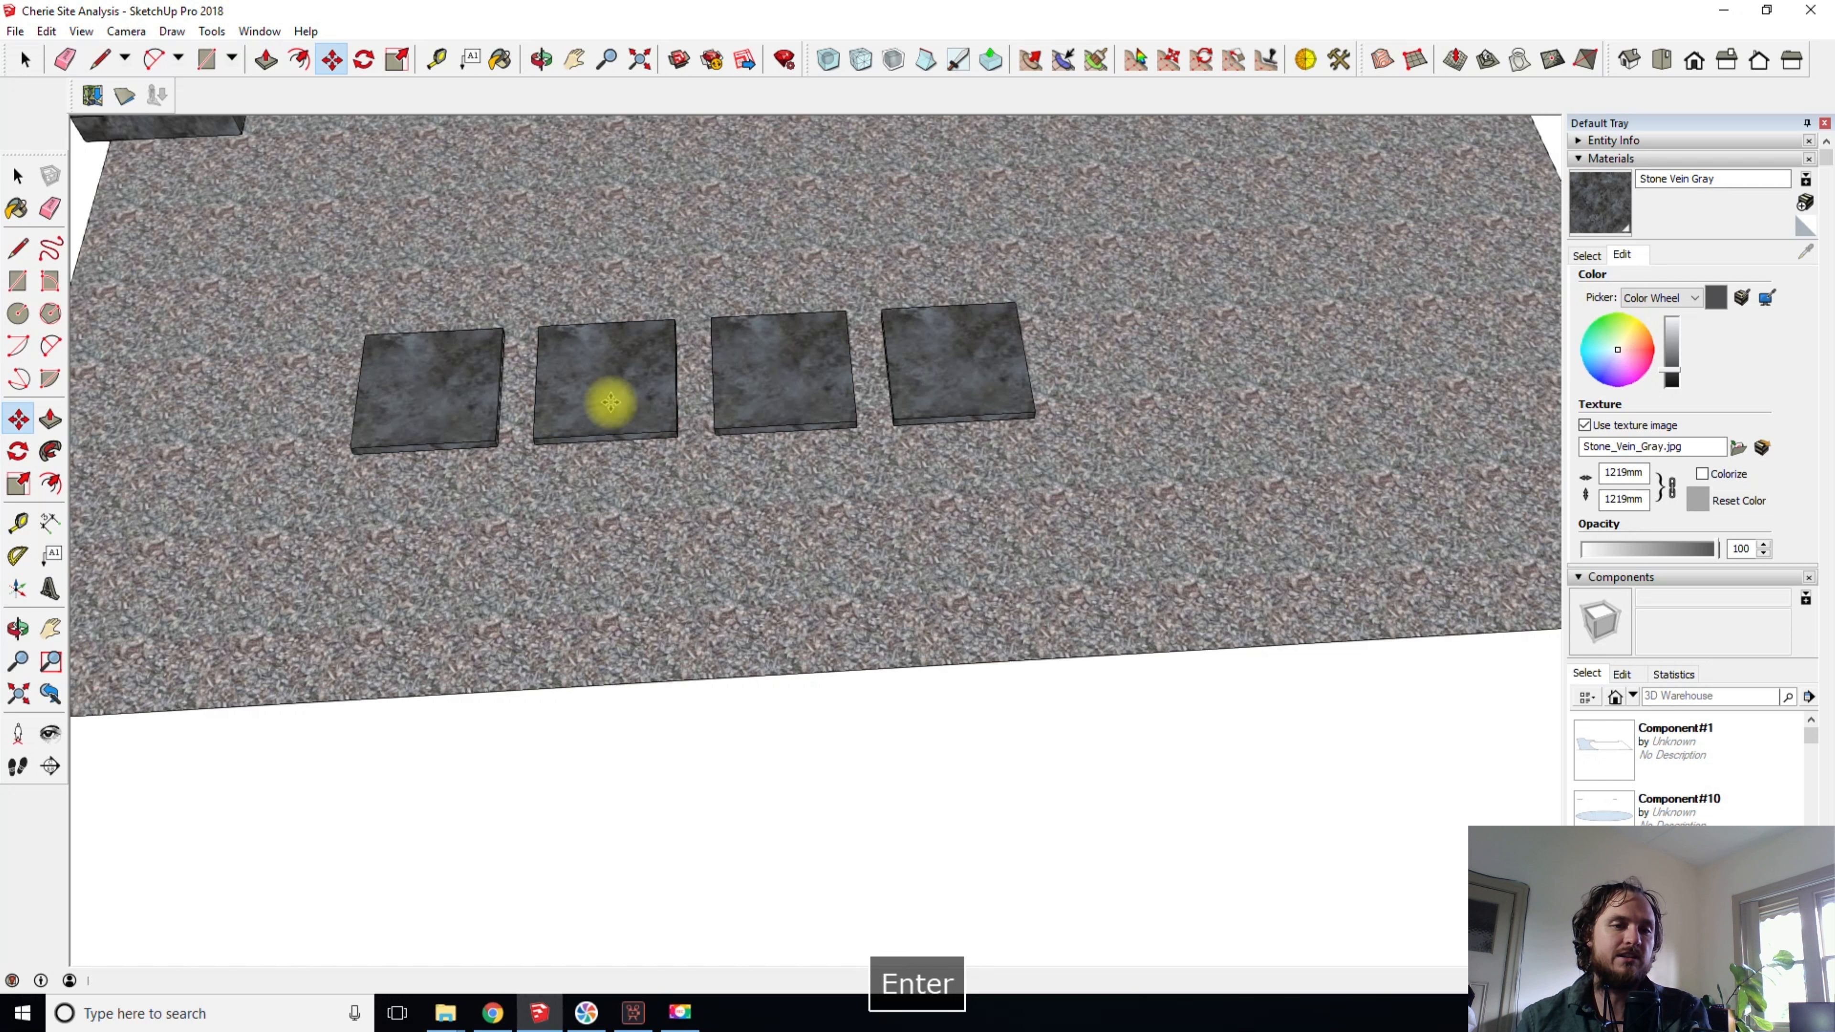
# - Copy the first slab of the row along the red axis to beyond the gravel's front edge and array it with a count of 3
pyautogui.keyDown('shift'); pyautogui.moveTo(781, 451); pyautogui.dragTo(754, 533, button='middle'); pyautogui.keyUp('shift')
pyautogui.press('space')
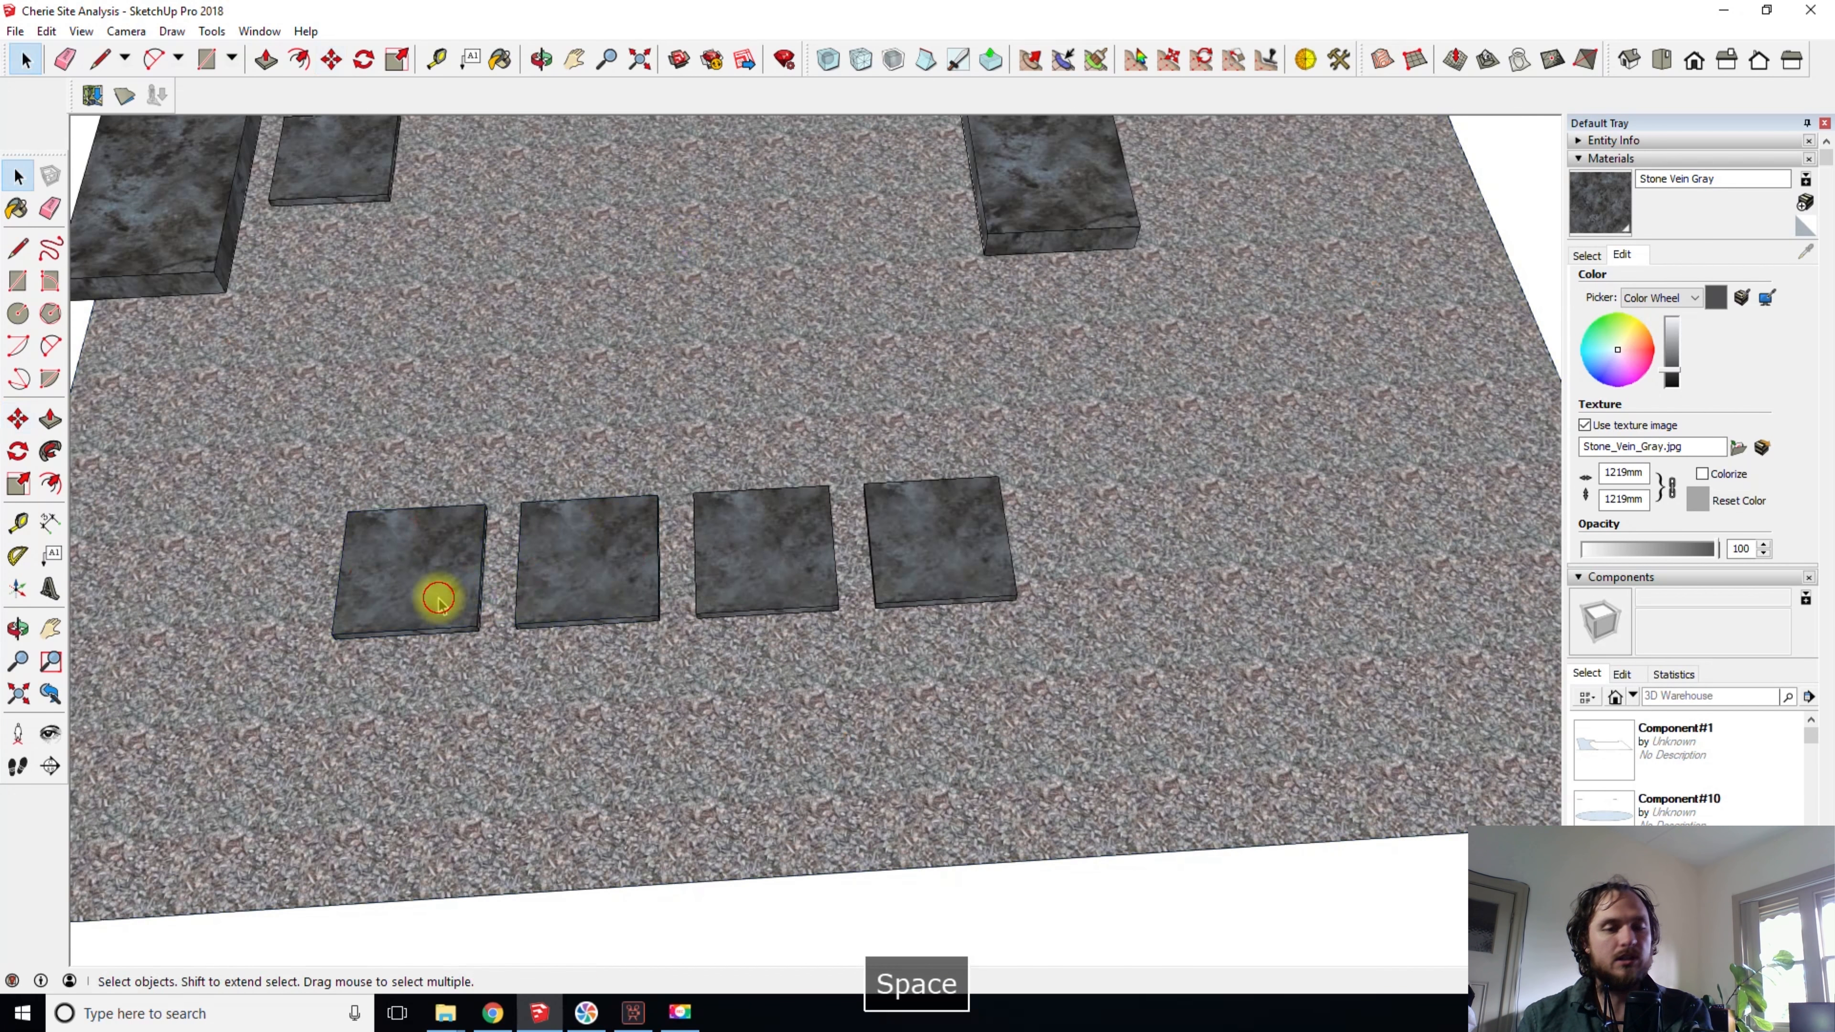
pyautogui.press('m')
pyautogui.click(451, 671)
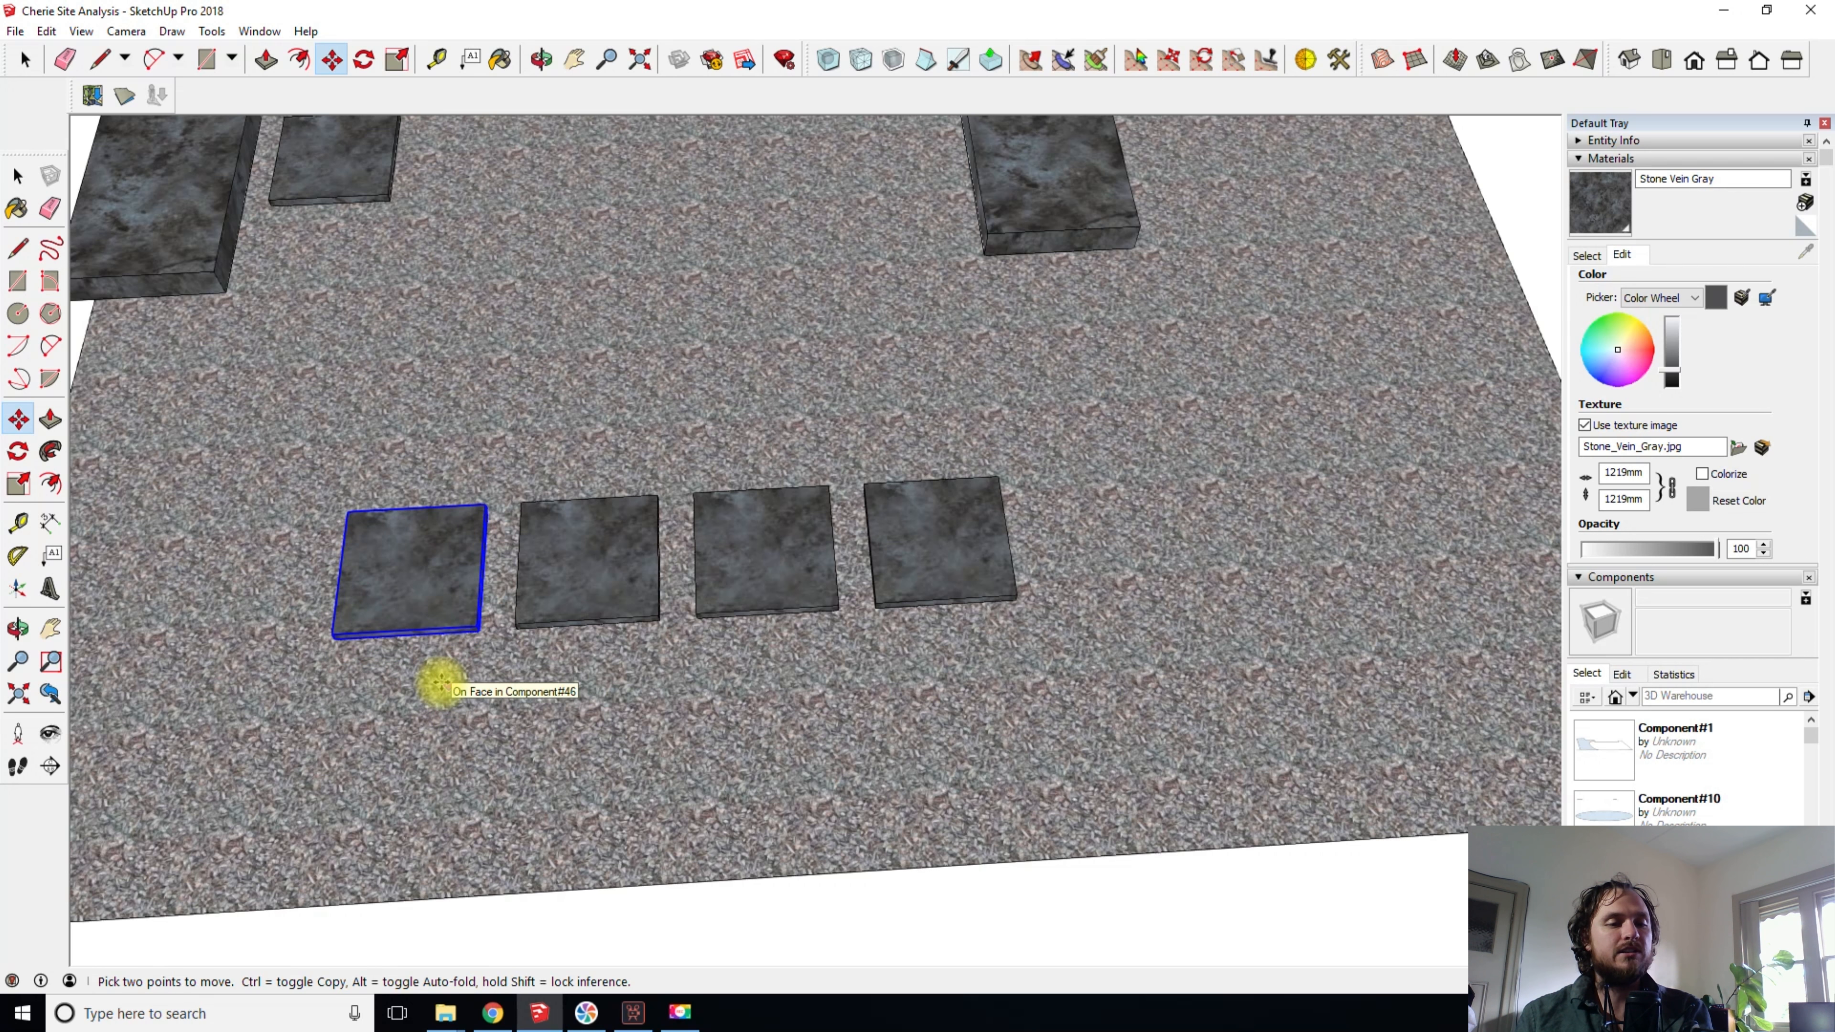
pyautogui.scroll(-1, 439, 683)
pyautogui.keyDown('shift'); pyautogui.moveTo(438, 682); pyautogui.dragTo(578, 415, button='middle'); pyautogui.keyUp('shift')
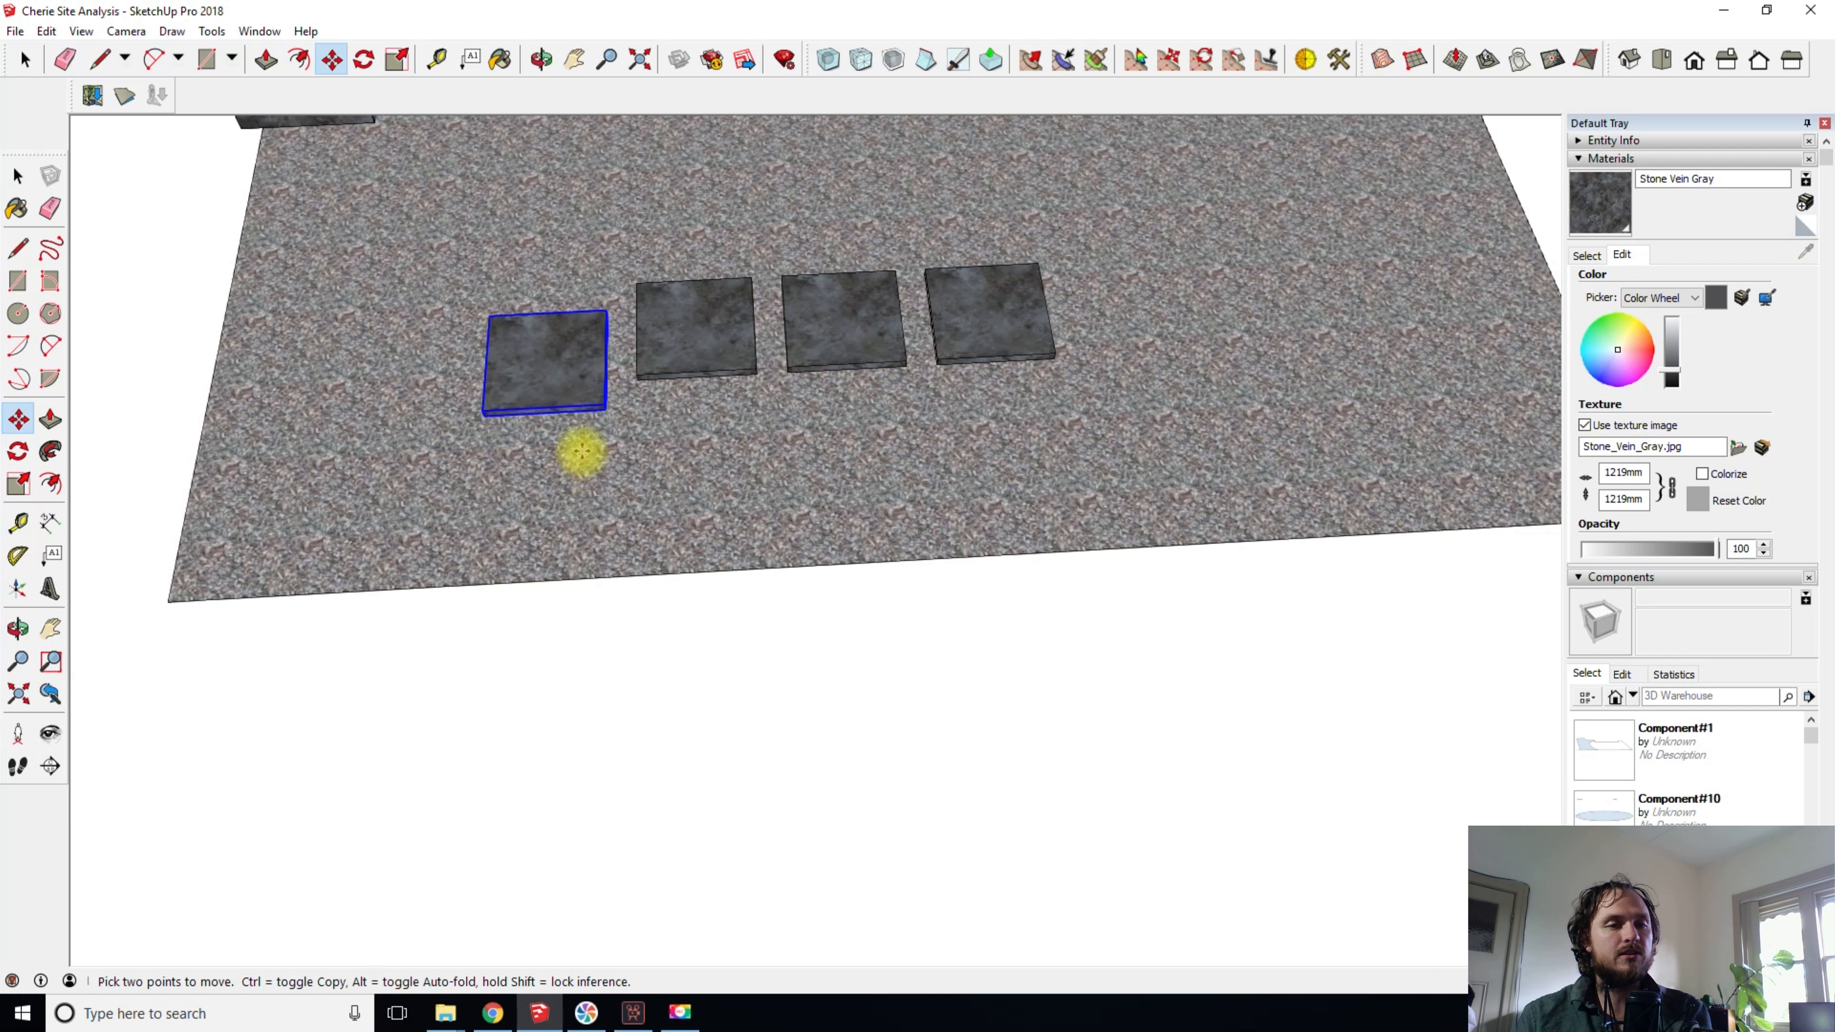
pyautogui.press('ctrl')
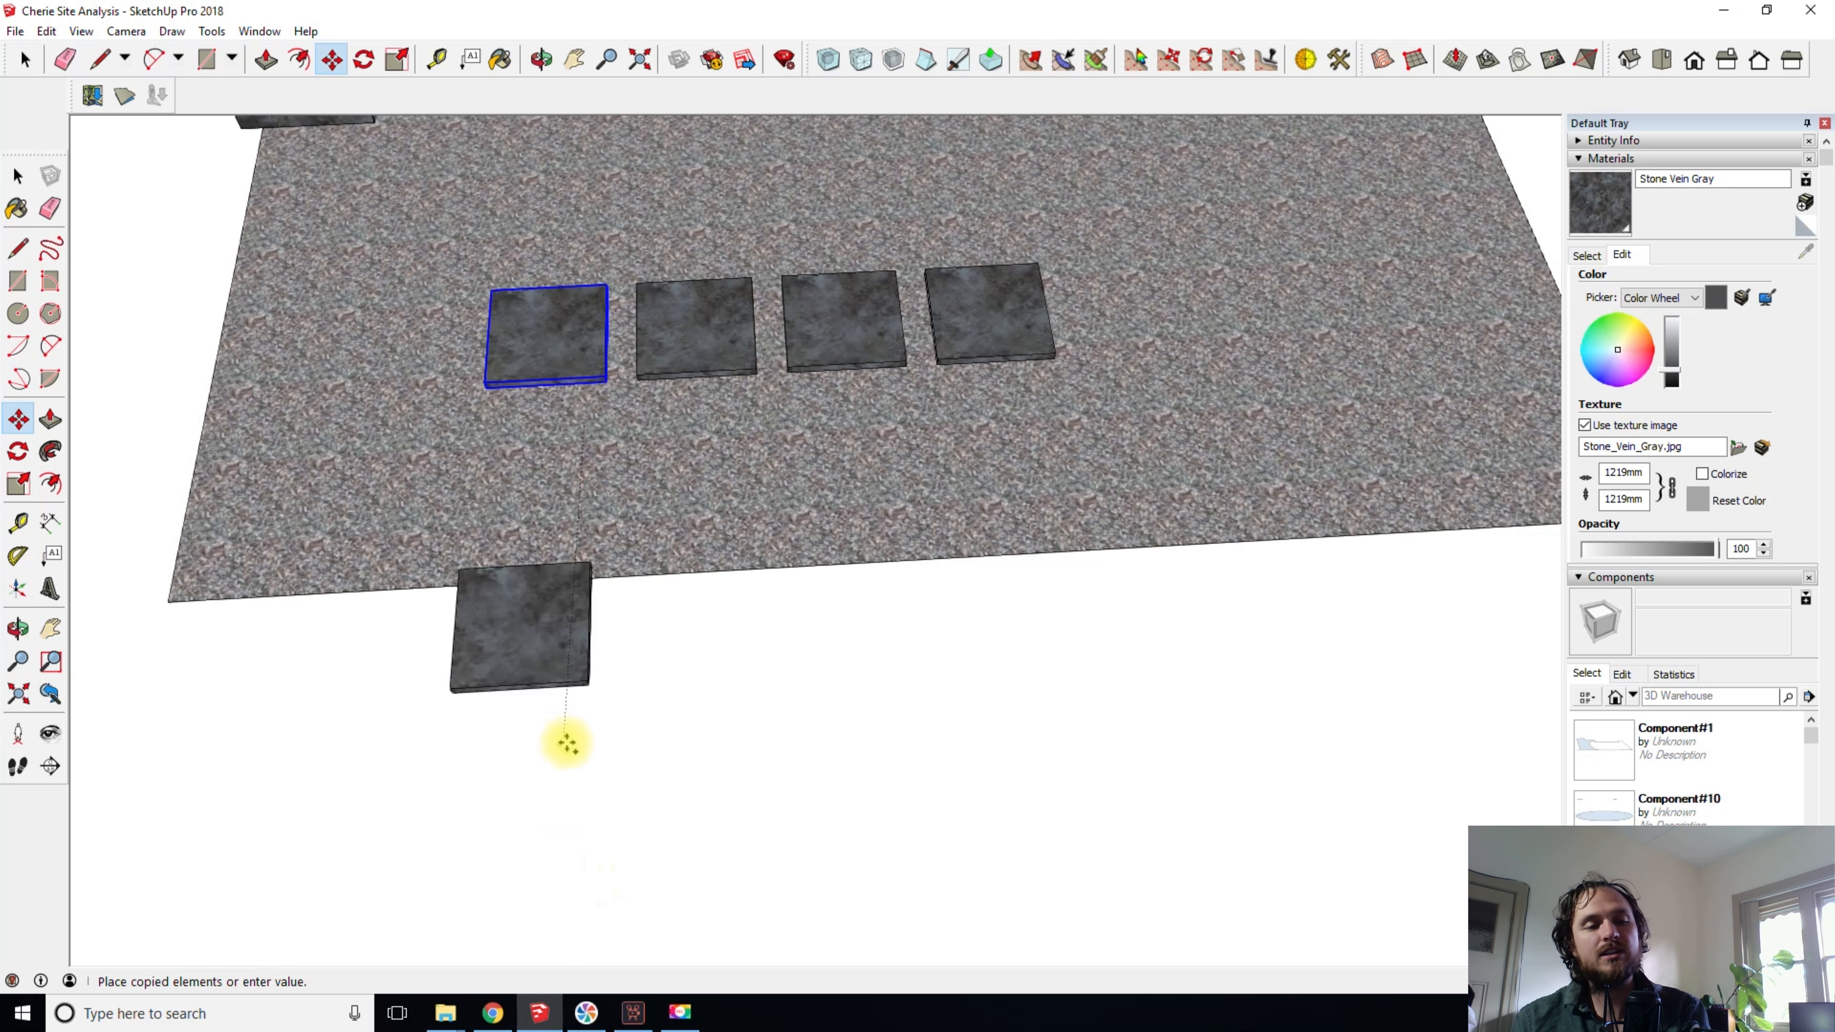
pyautogui.click(570, 941)
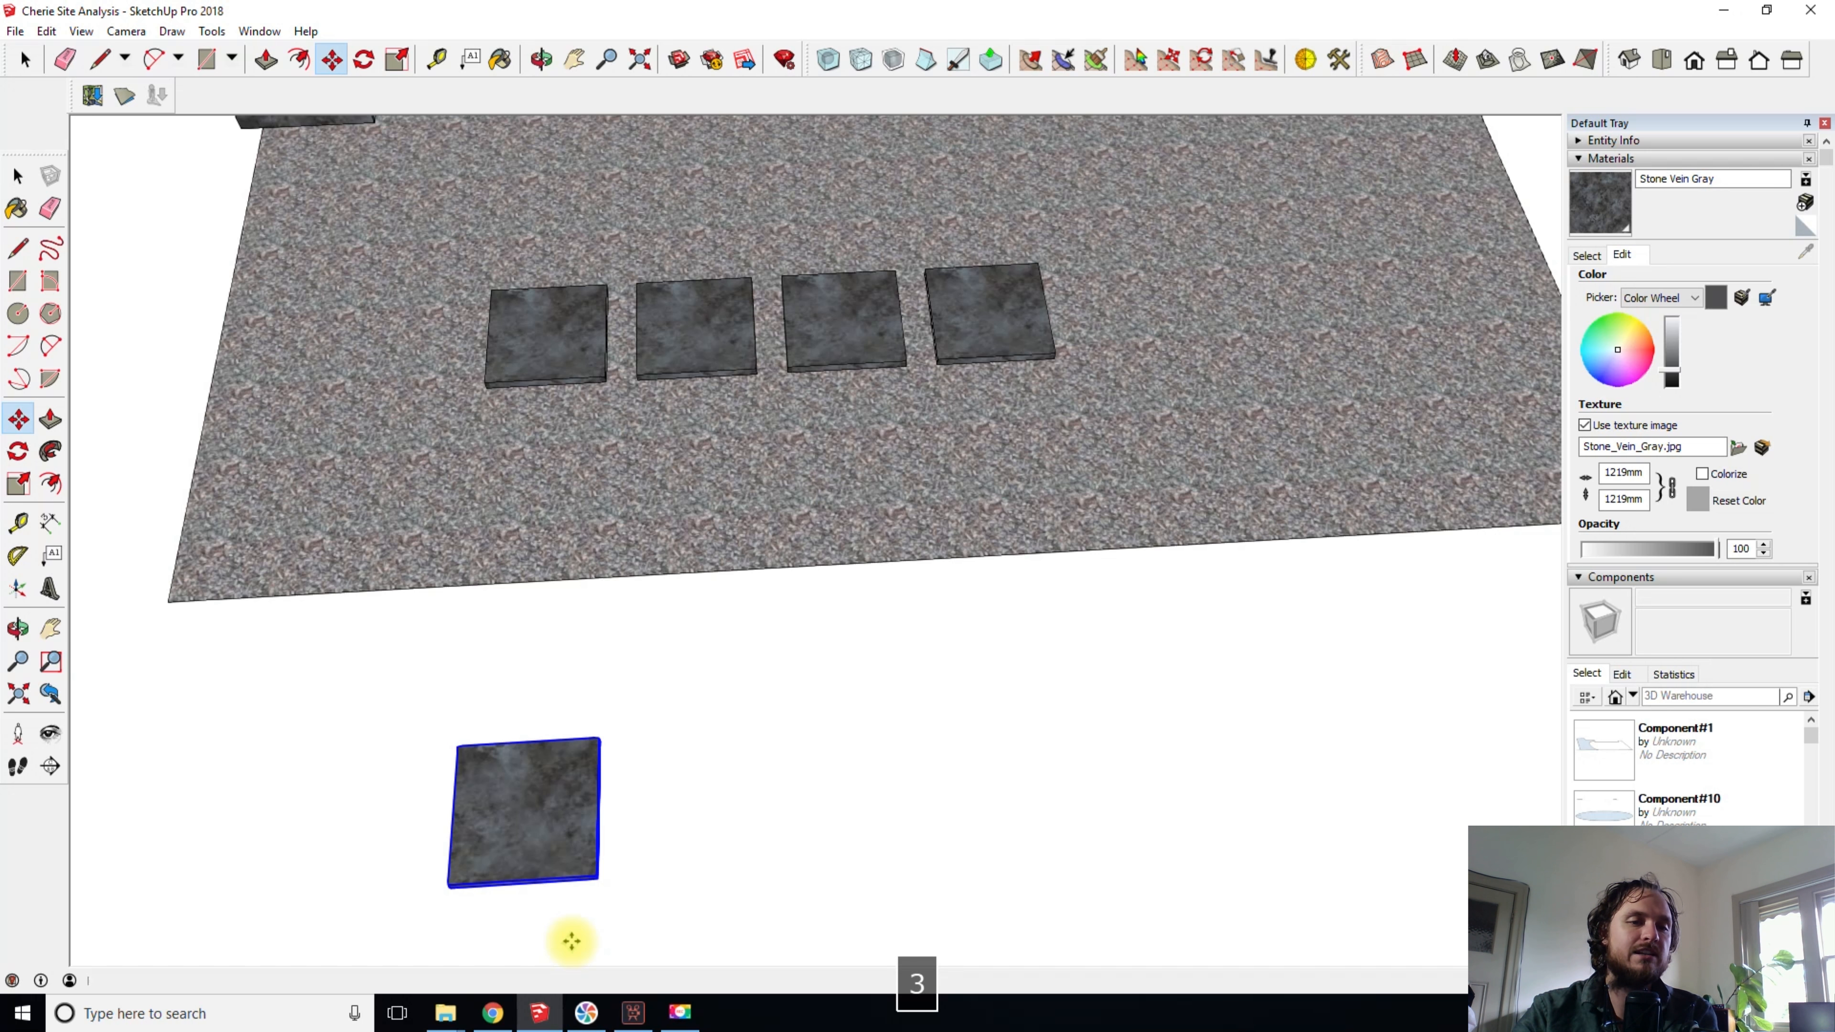
pyautogui.press('Return')
pyautogui.moveTo(737, 336); pyautogui.dragTo(635, 386, button='middle')
pyautogui.keyDown('shift'); pyautogui.moveTo(831, 402); pyautogui.dragTo(839, 525, button='middle'); pyautogui.keyUp('shift')
pyautogui.scroll(1, 911, 409)
pyautogui.scroll(2, 1027, 500)
pyautogui.moveTo(1028, 501); pyautogui.dragTo(972, 477, button='middle')
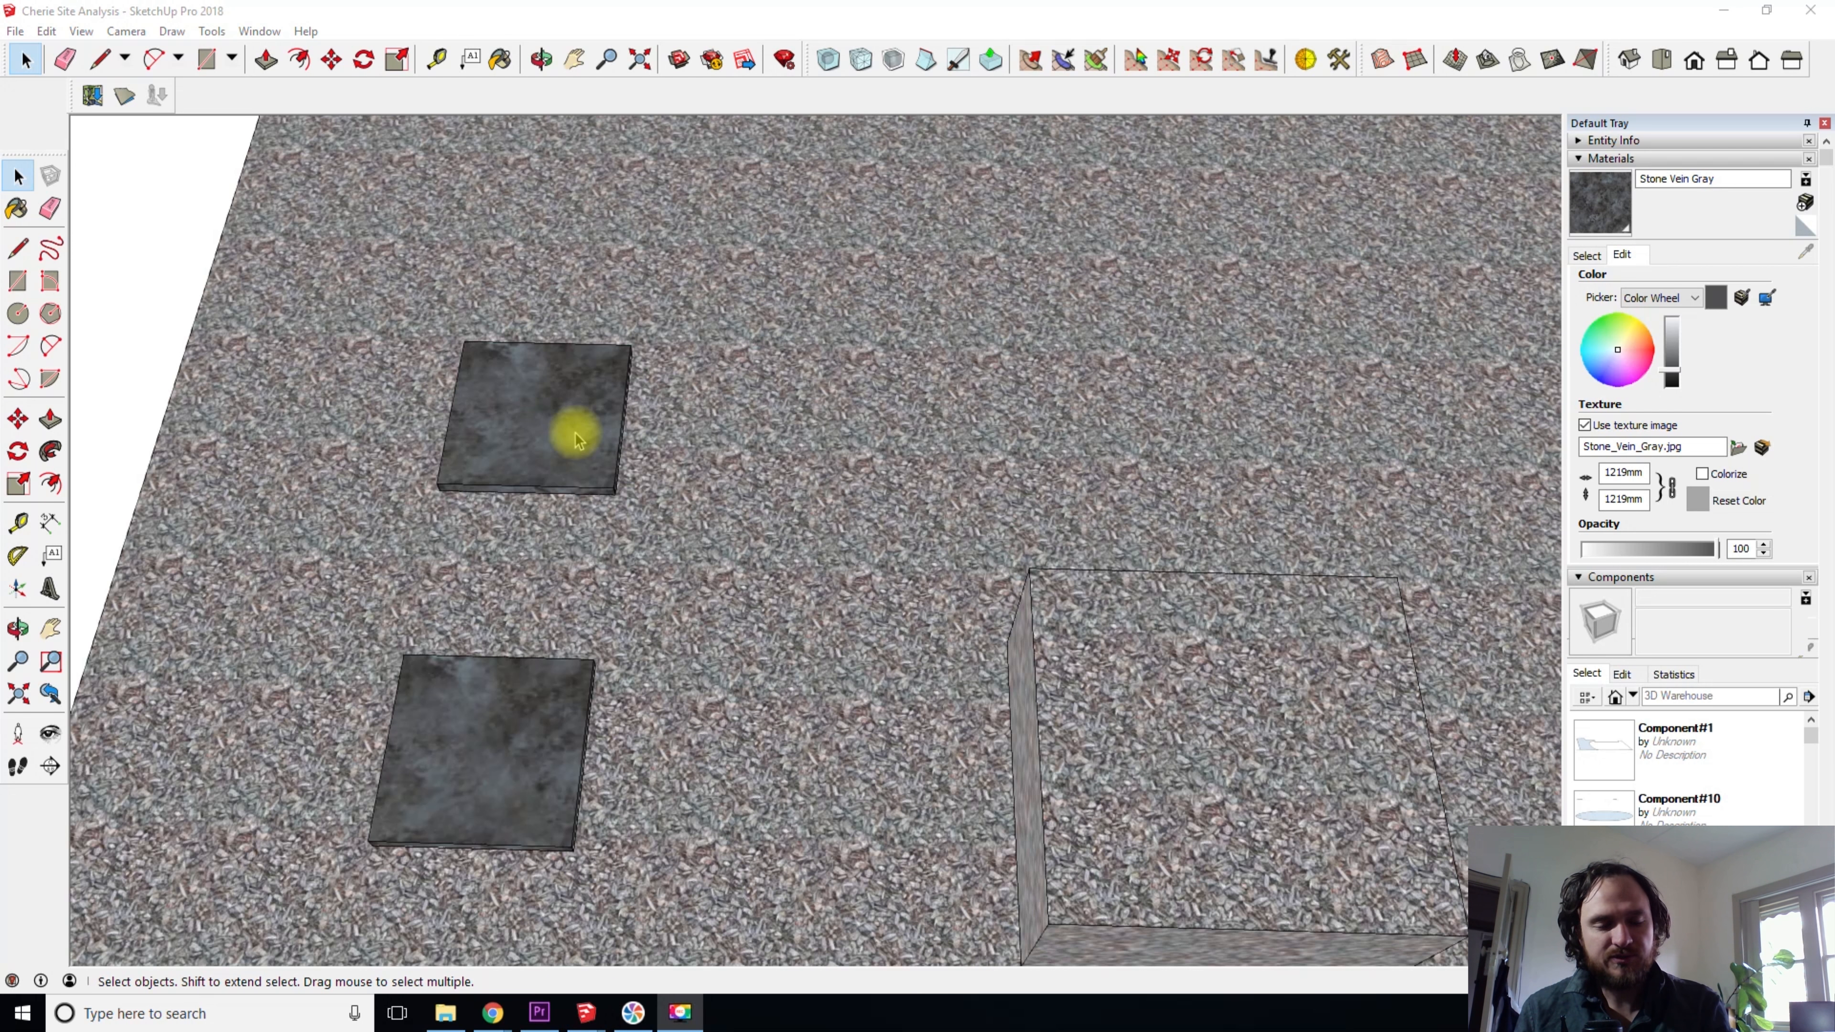
# - Move the rear stone slab along the green axis to a spot just short of the raised gravel block
pyautogui.press('space')
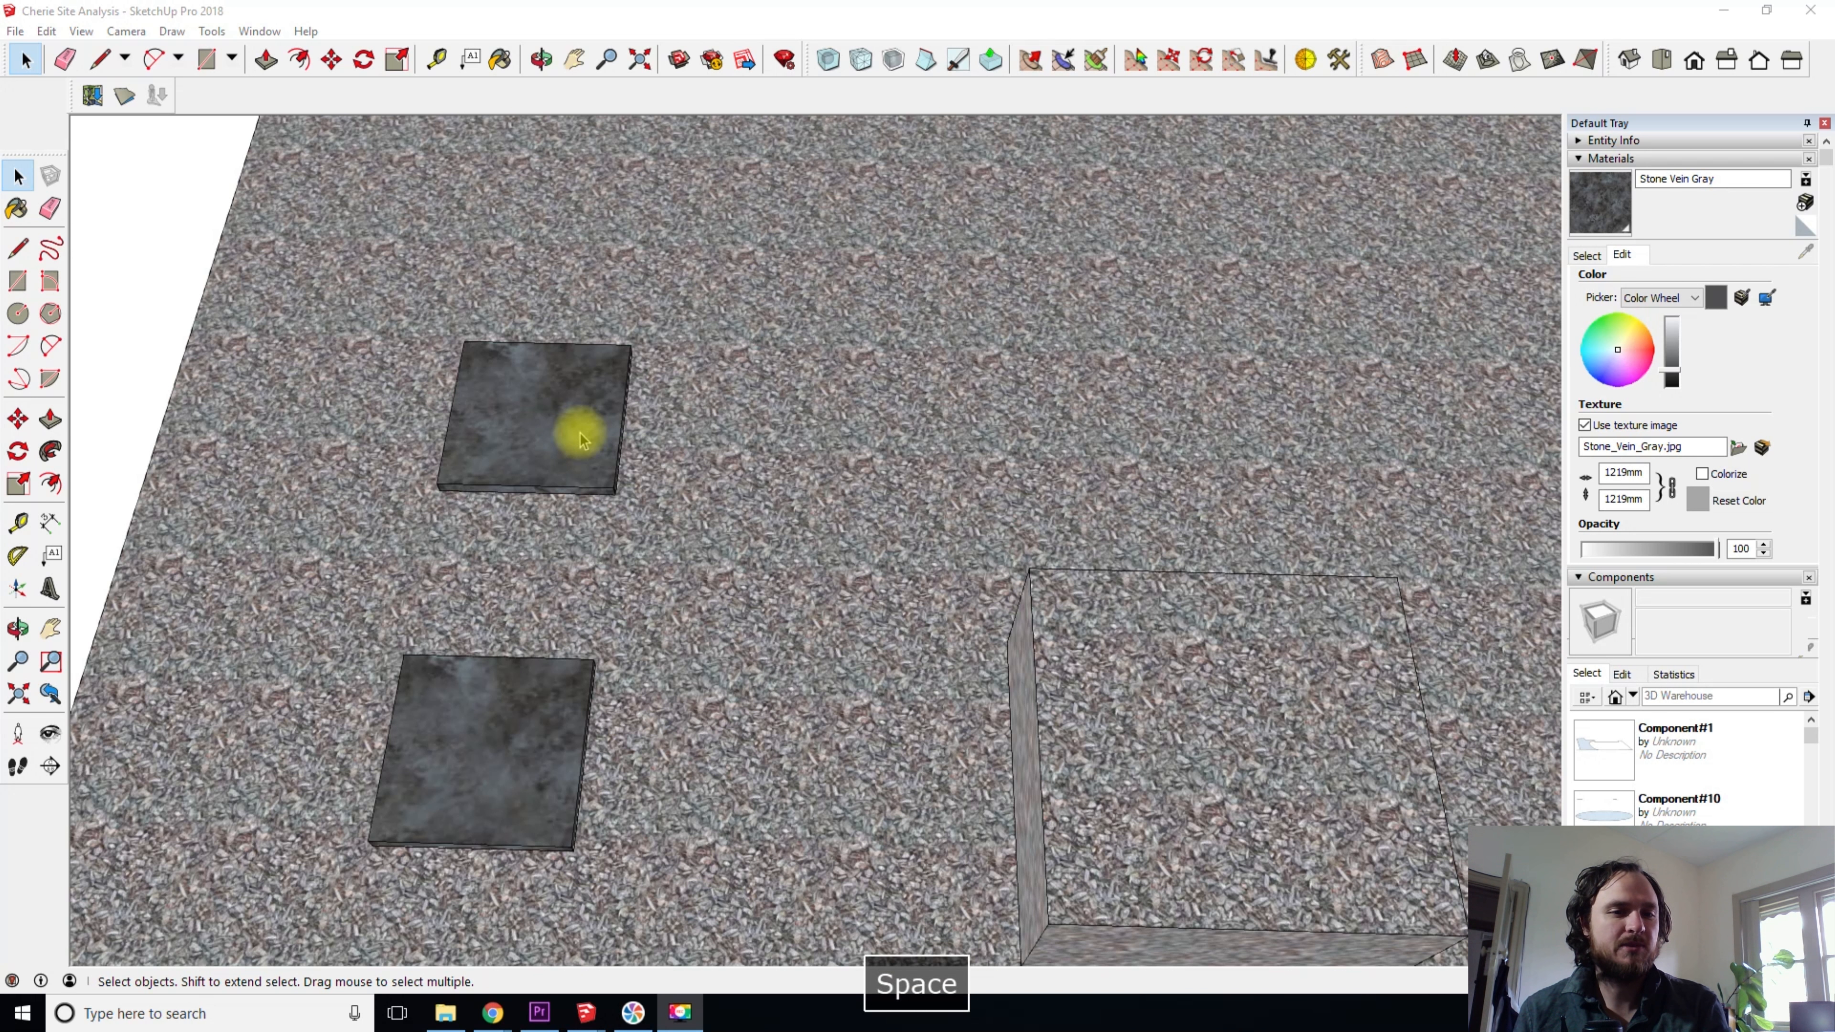
pyautogui.click(550, 443)
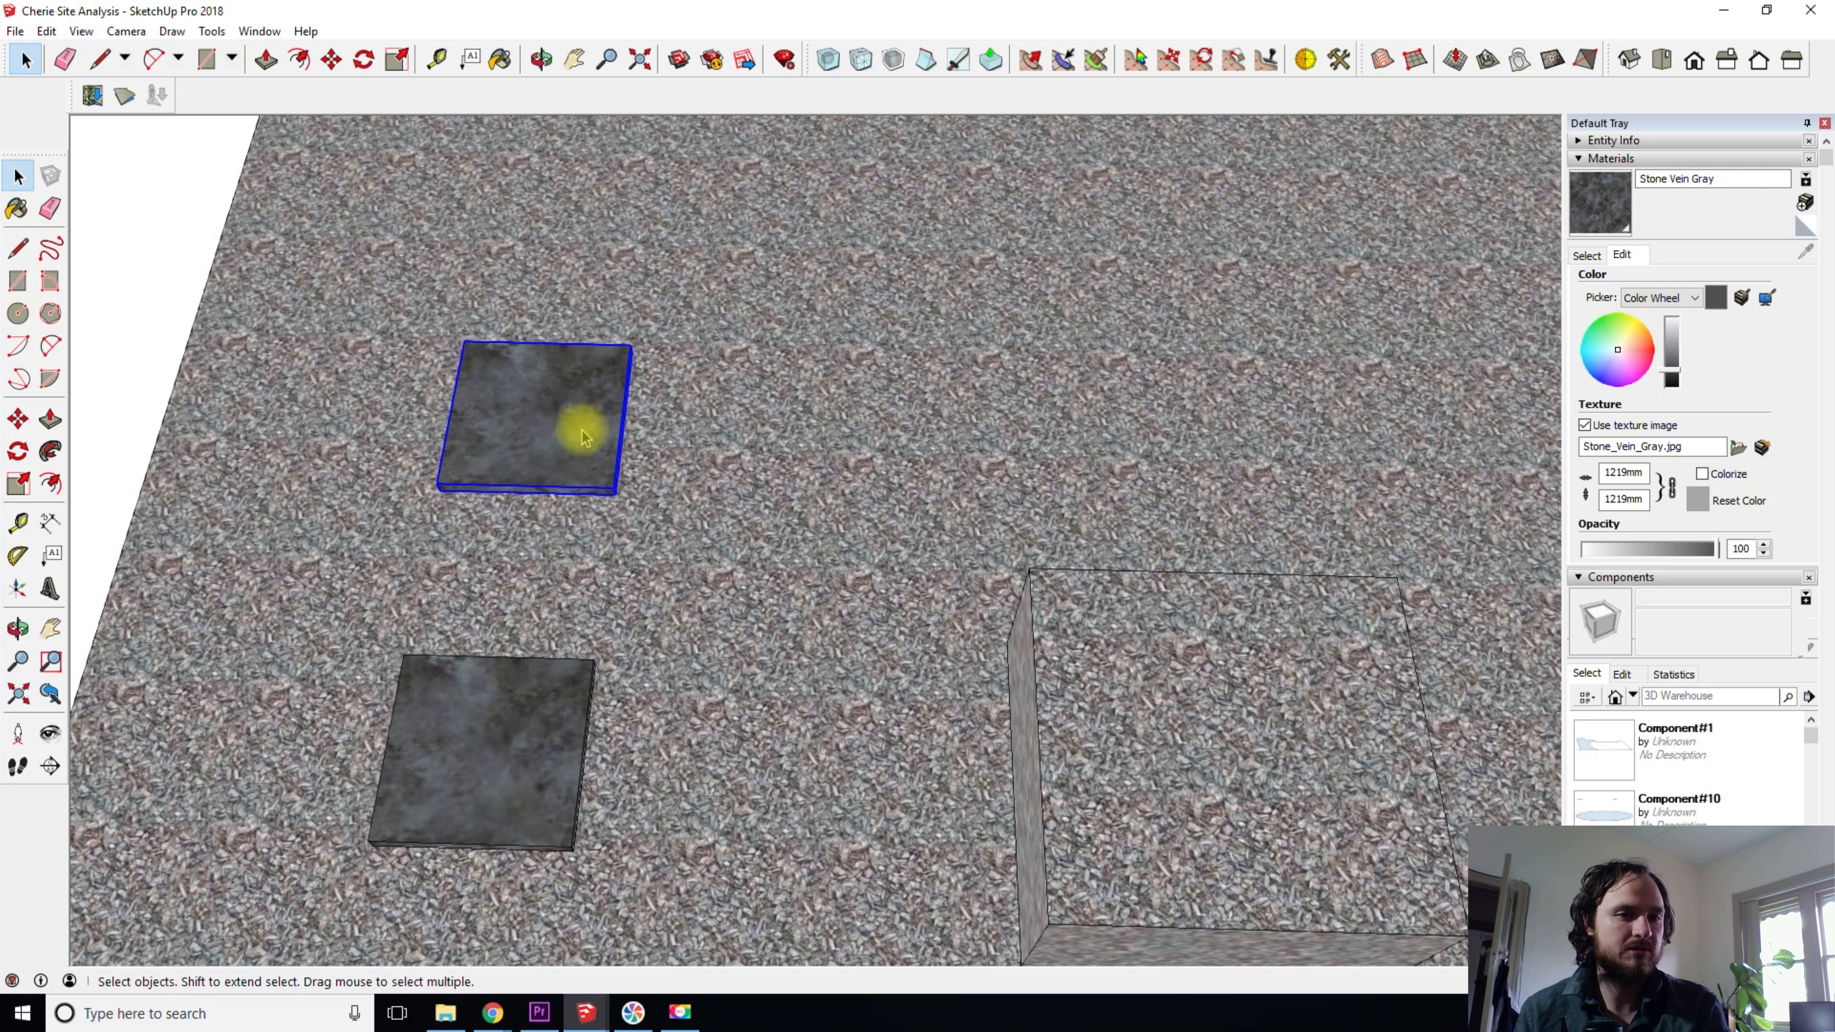
pyautogui.moveTo(610, 471); pyautogui.dragTo(627, 303, button='middle')
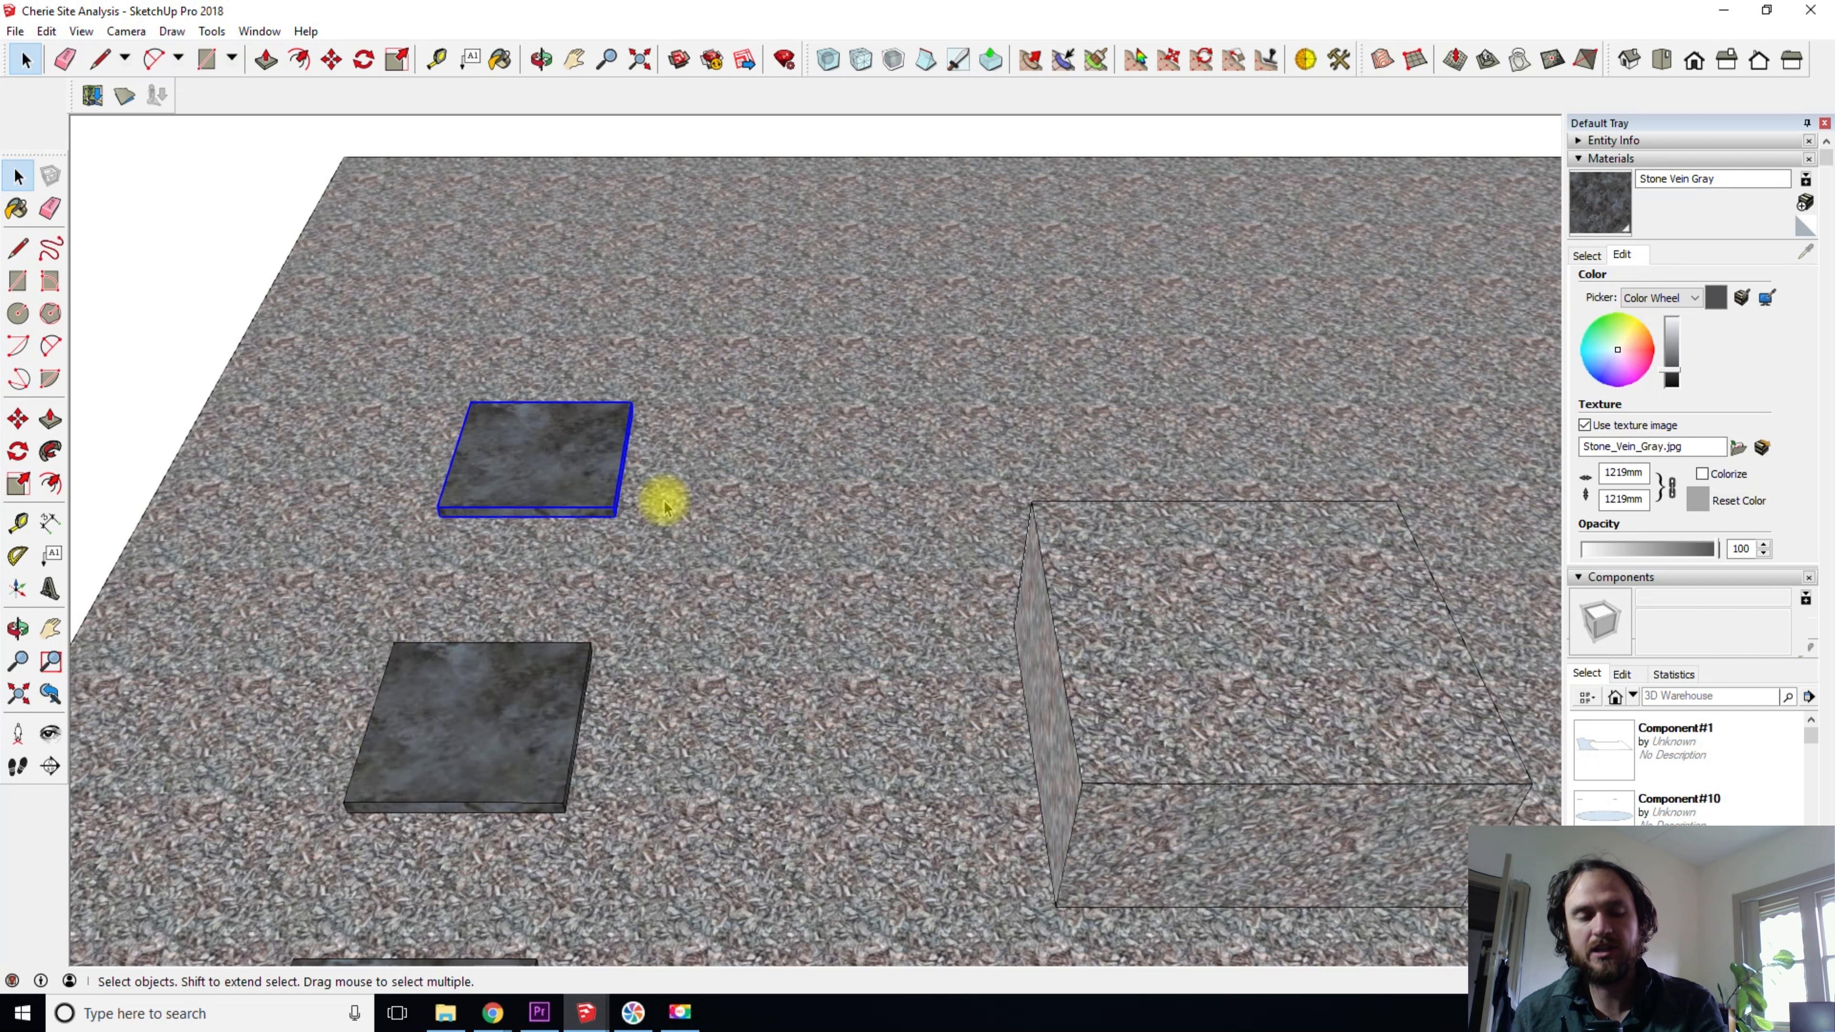
pyautogui.press('m')
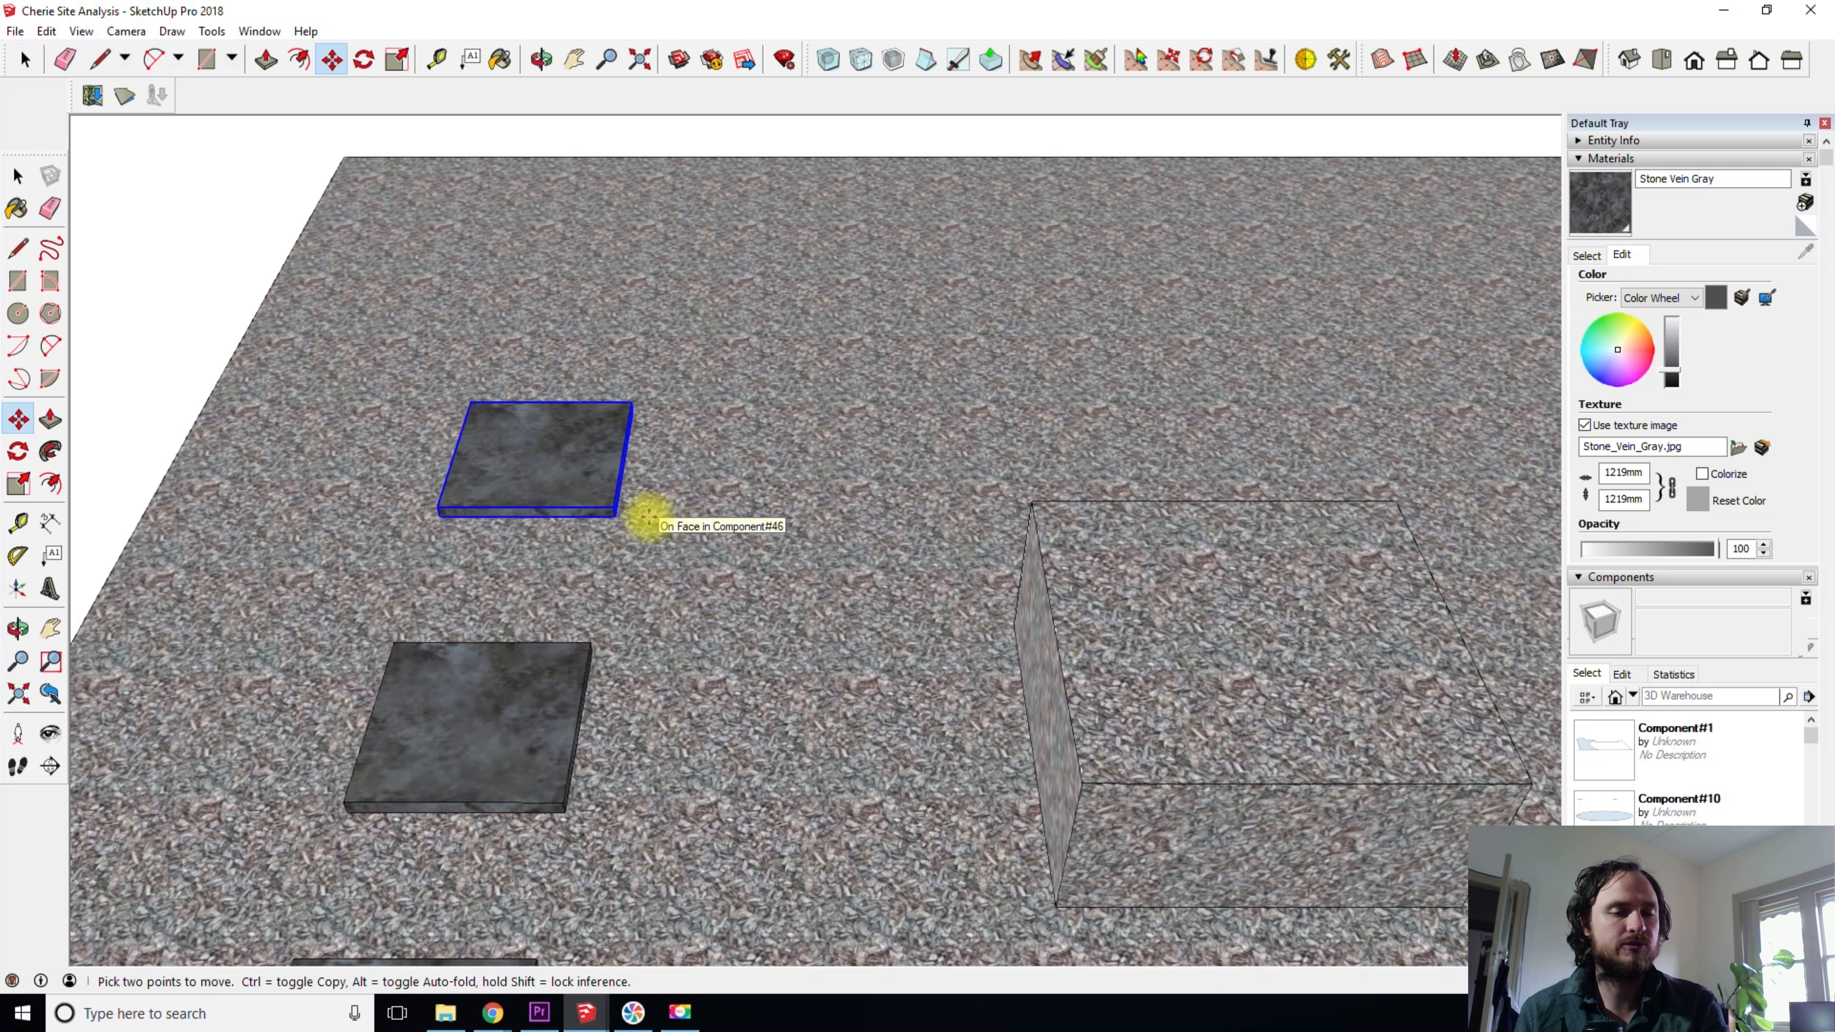
pyautogui.click(537, 451)
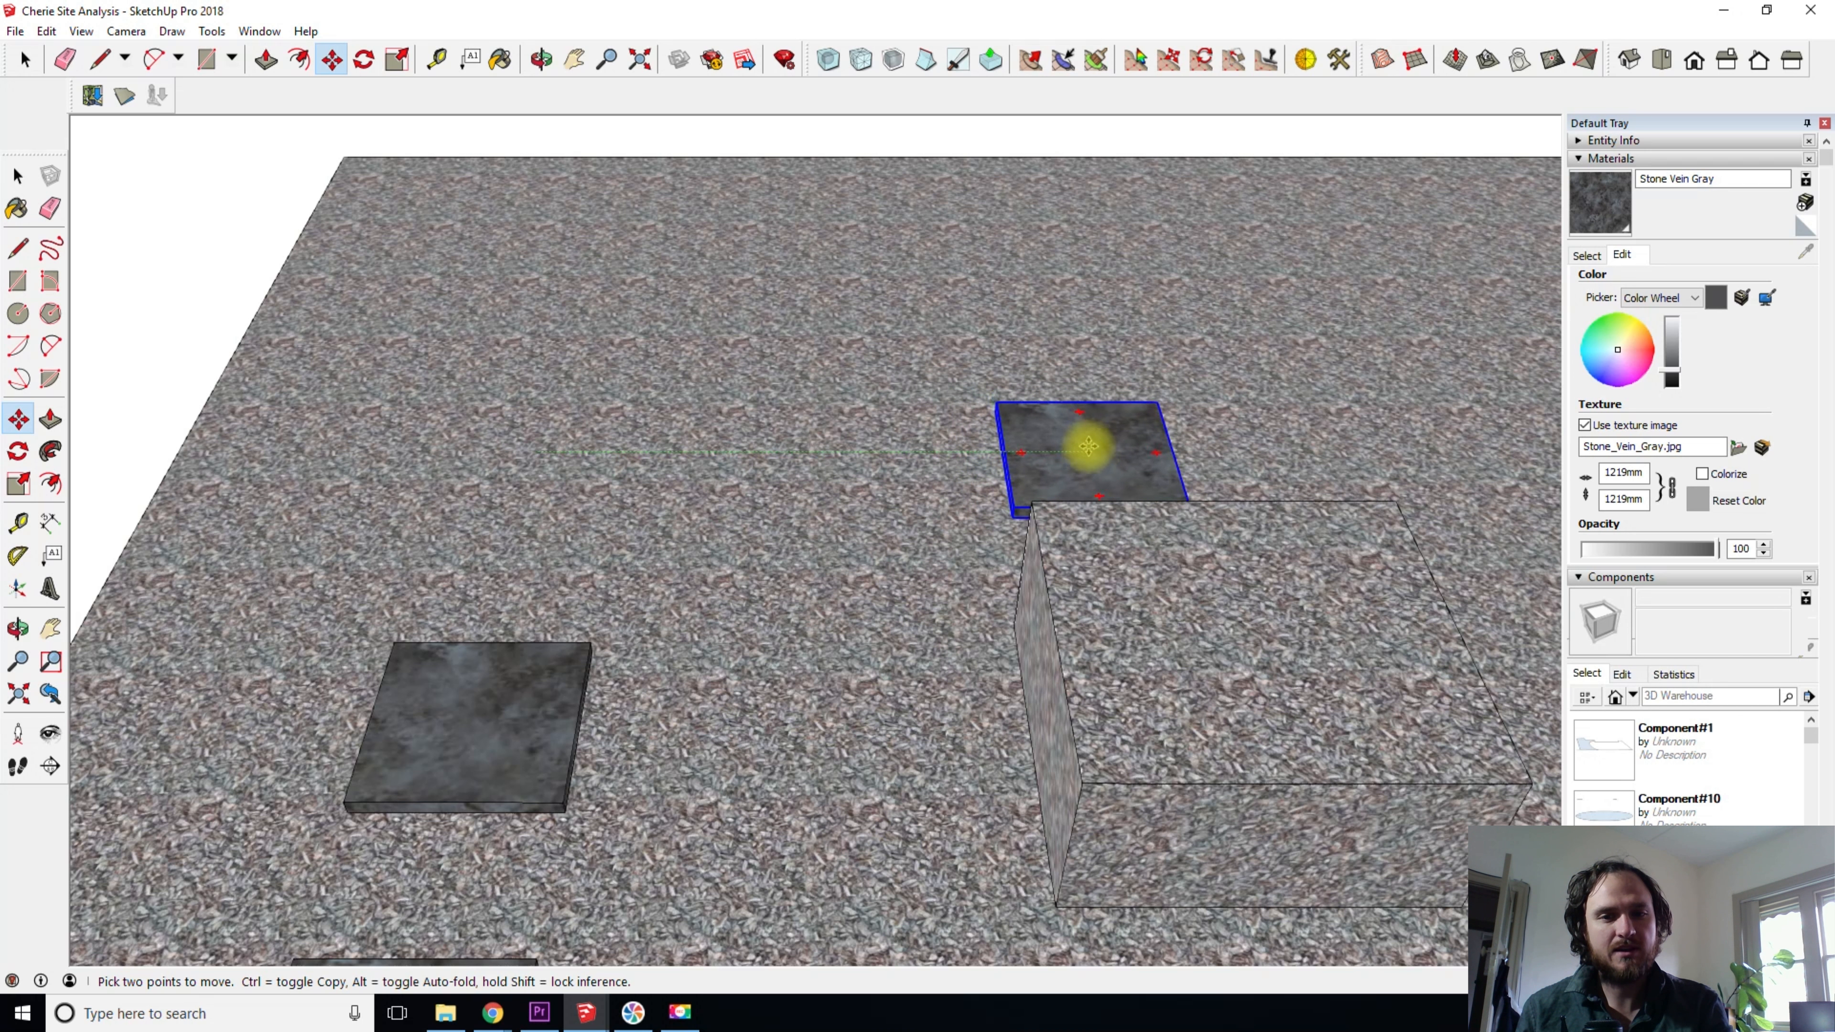
pyautogui.click(847, 450)
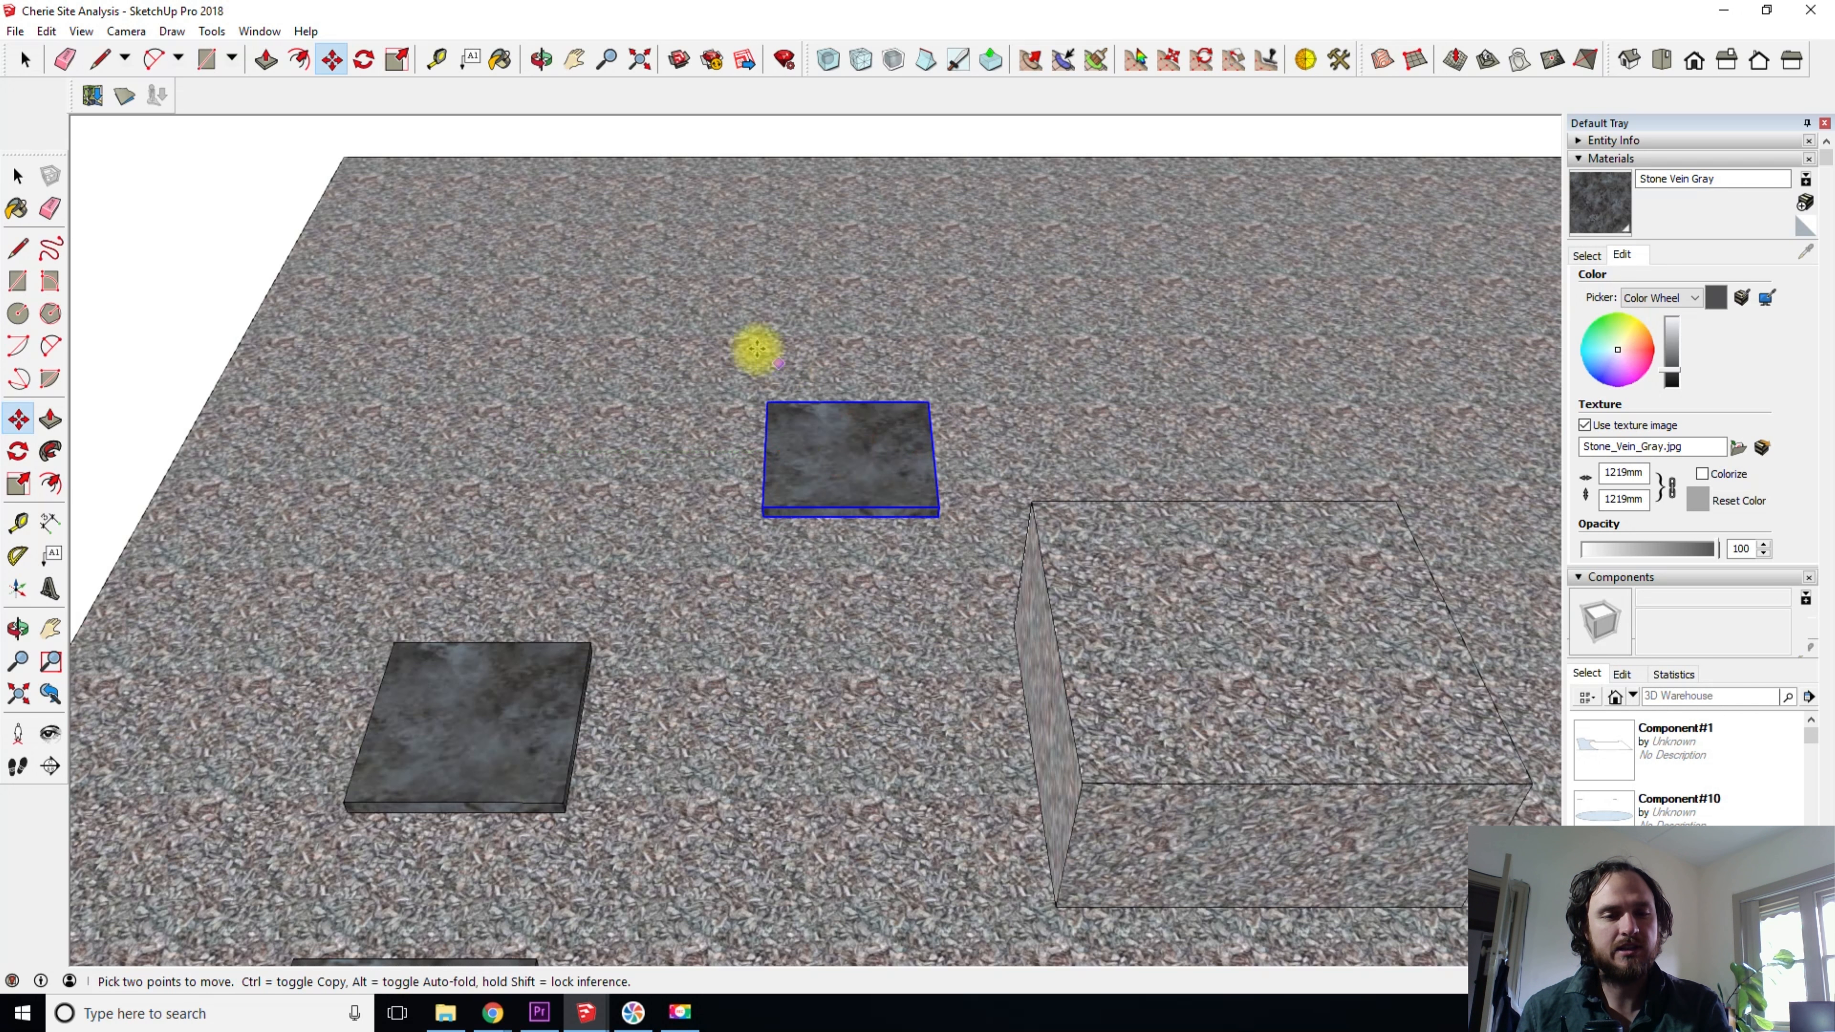
# - Try moving the middle slab onto the top face of the raised gravel block, undo the move and clear the selection
pyautogui.scroll(3, 812, 490)
pyautogui.scroll(-6, 811, 491)
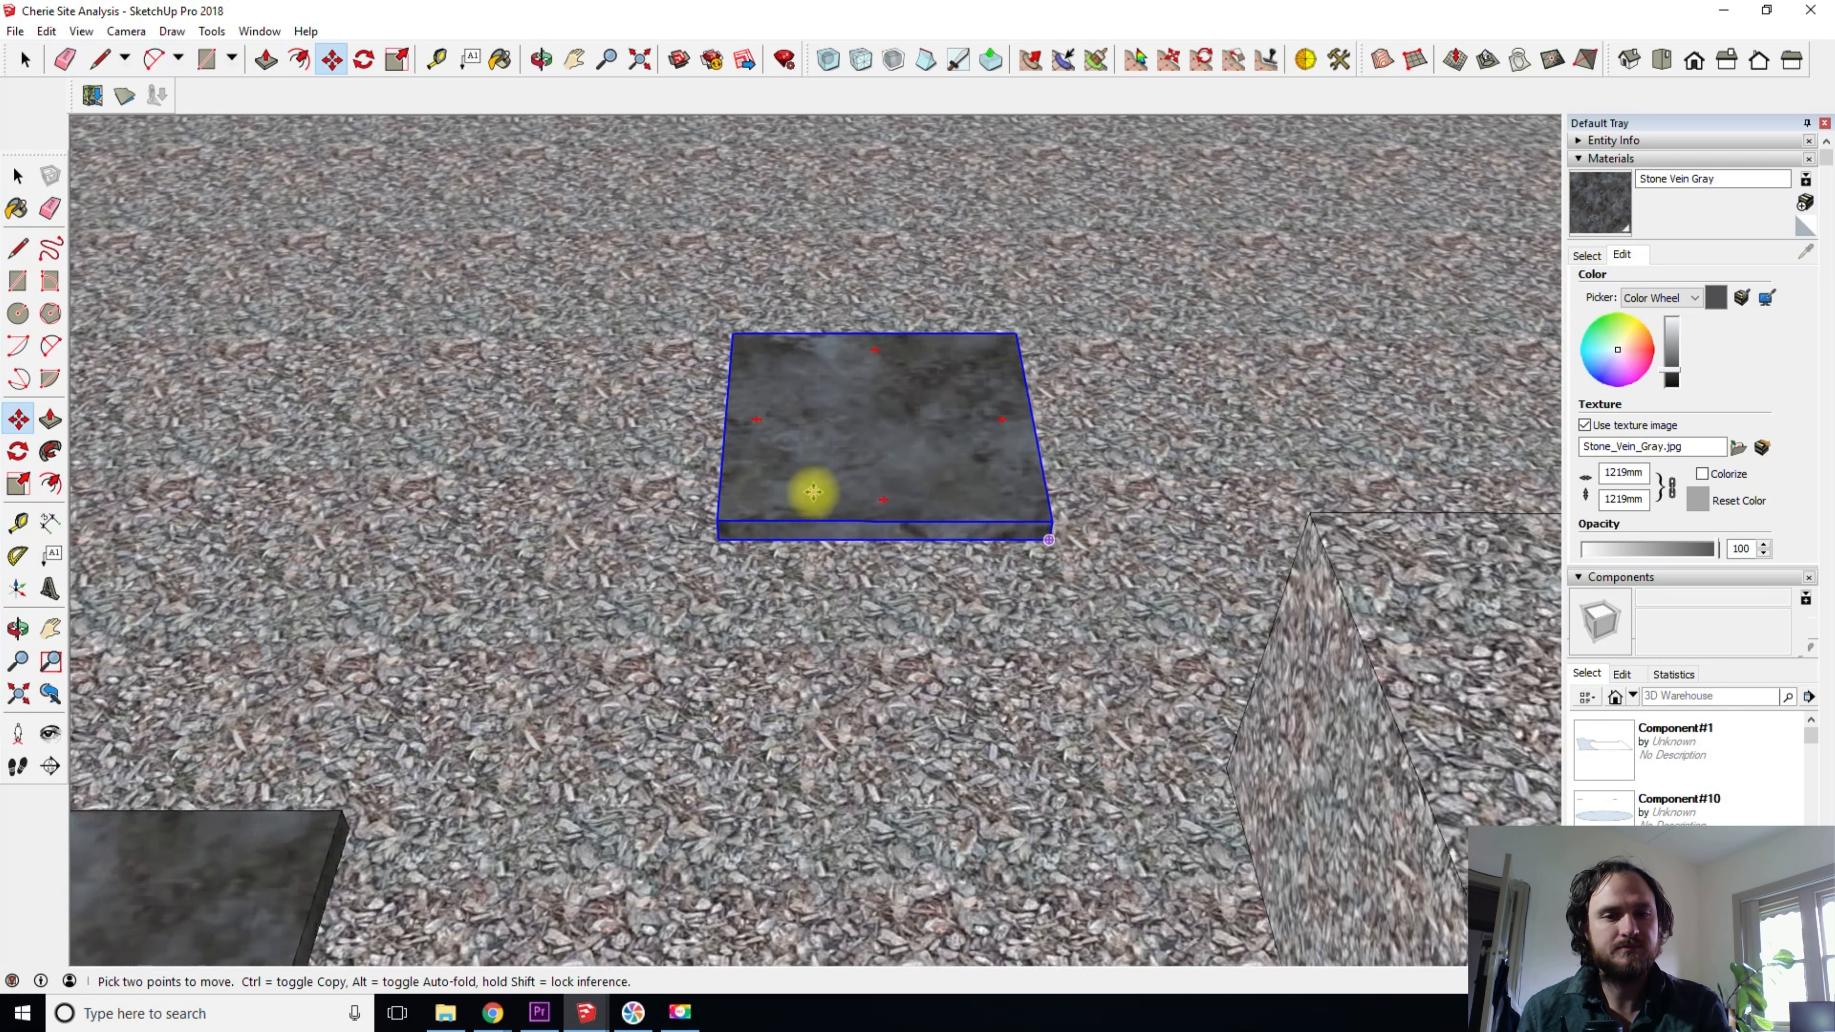
pyautogui.moveTo(803, 619); pyautogui.dragTo(862, 377, button='middle')
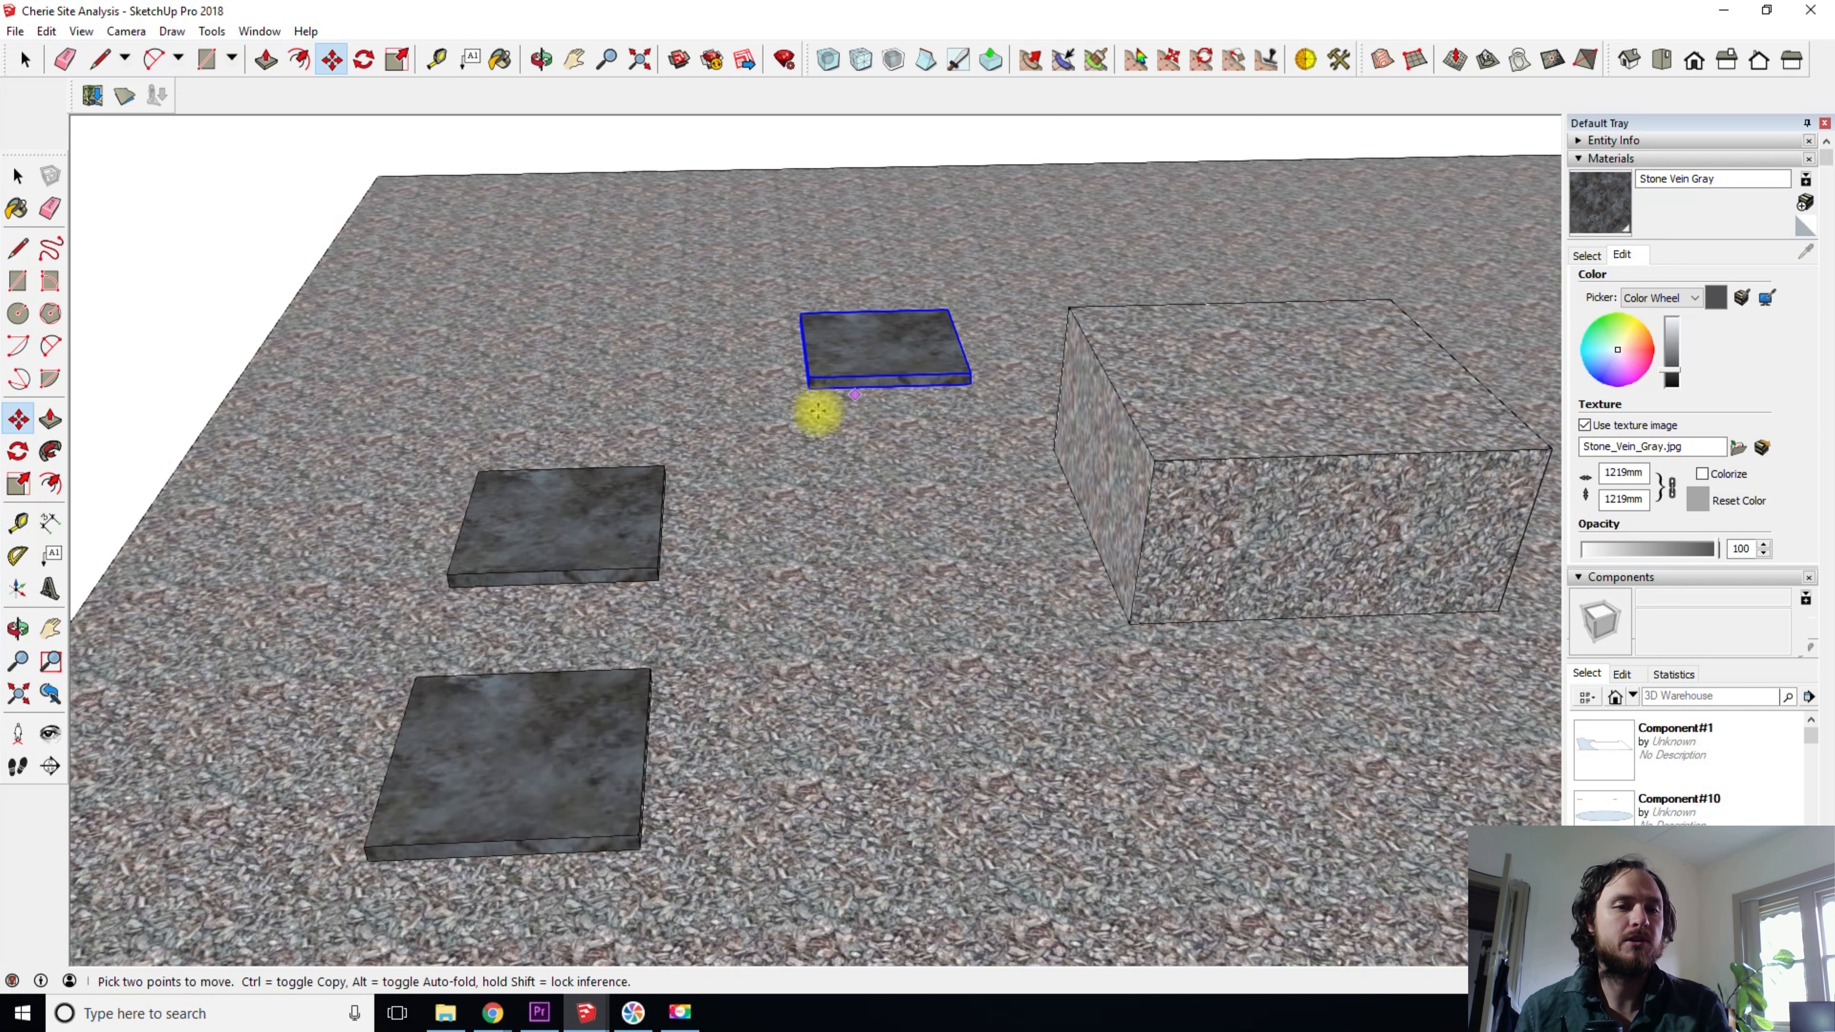
pyautogui.press('space')
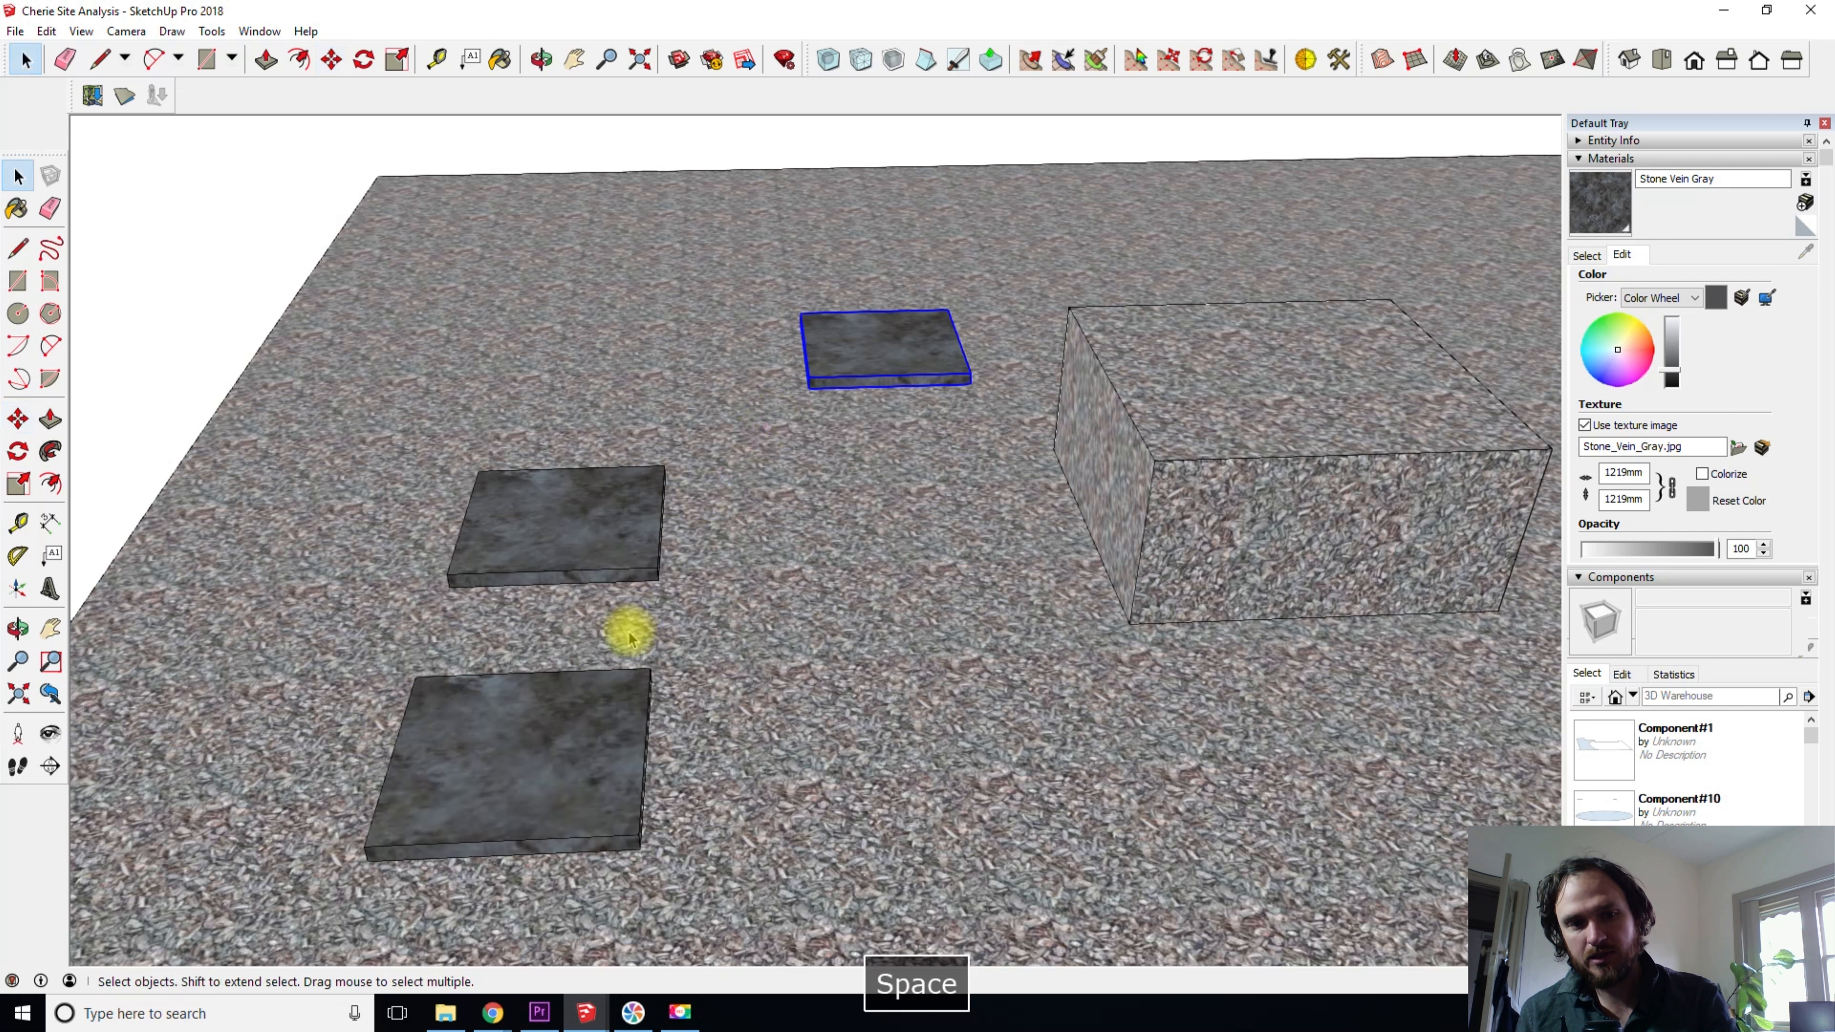
pyautogui.click(559, 550)
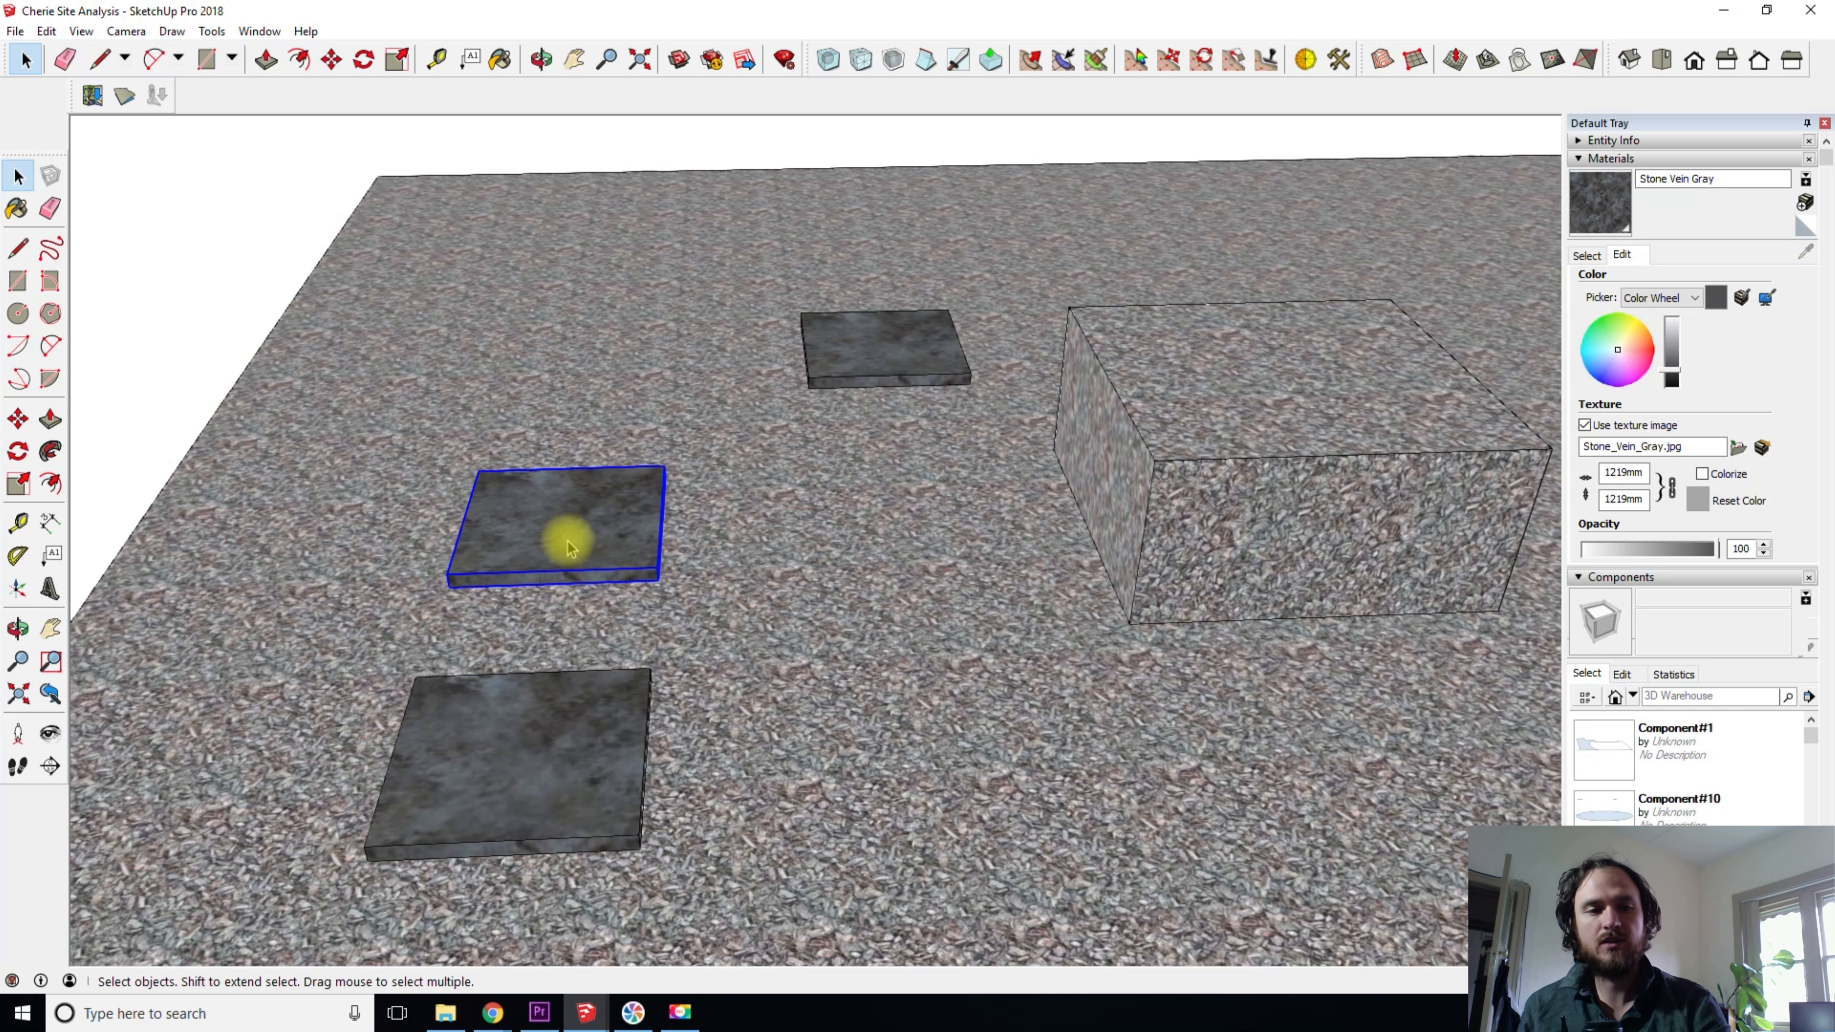
pyautogui.press('m')
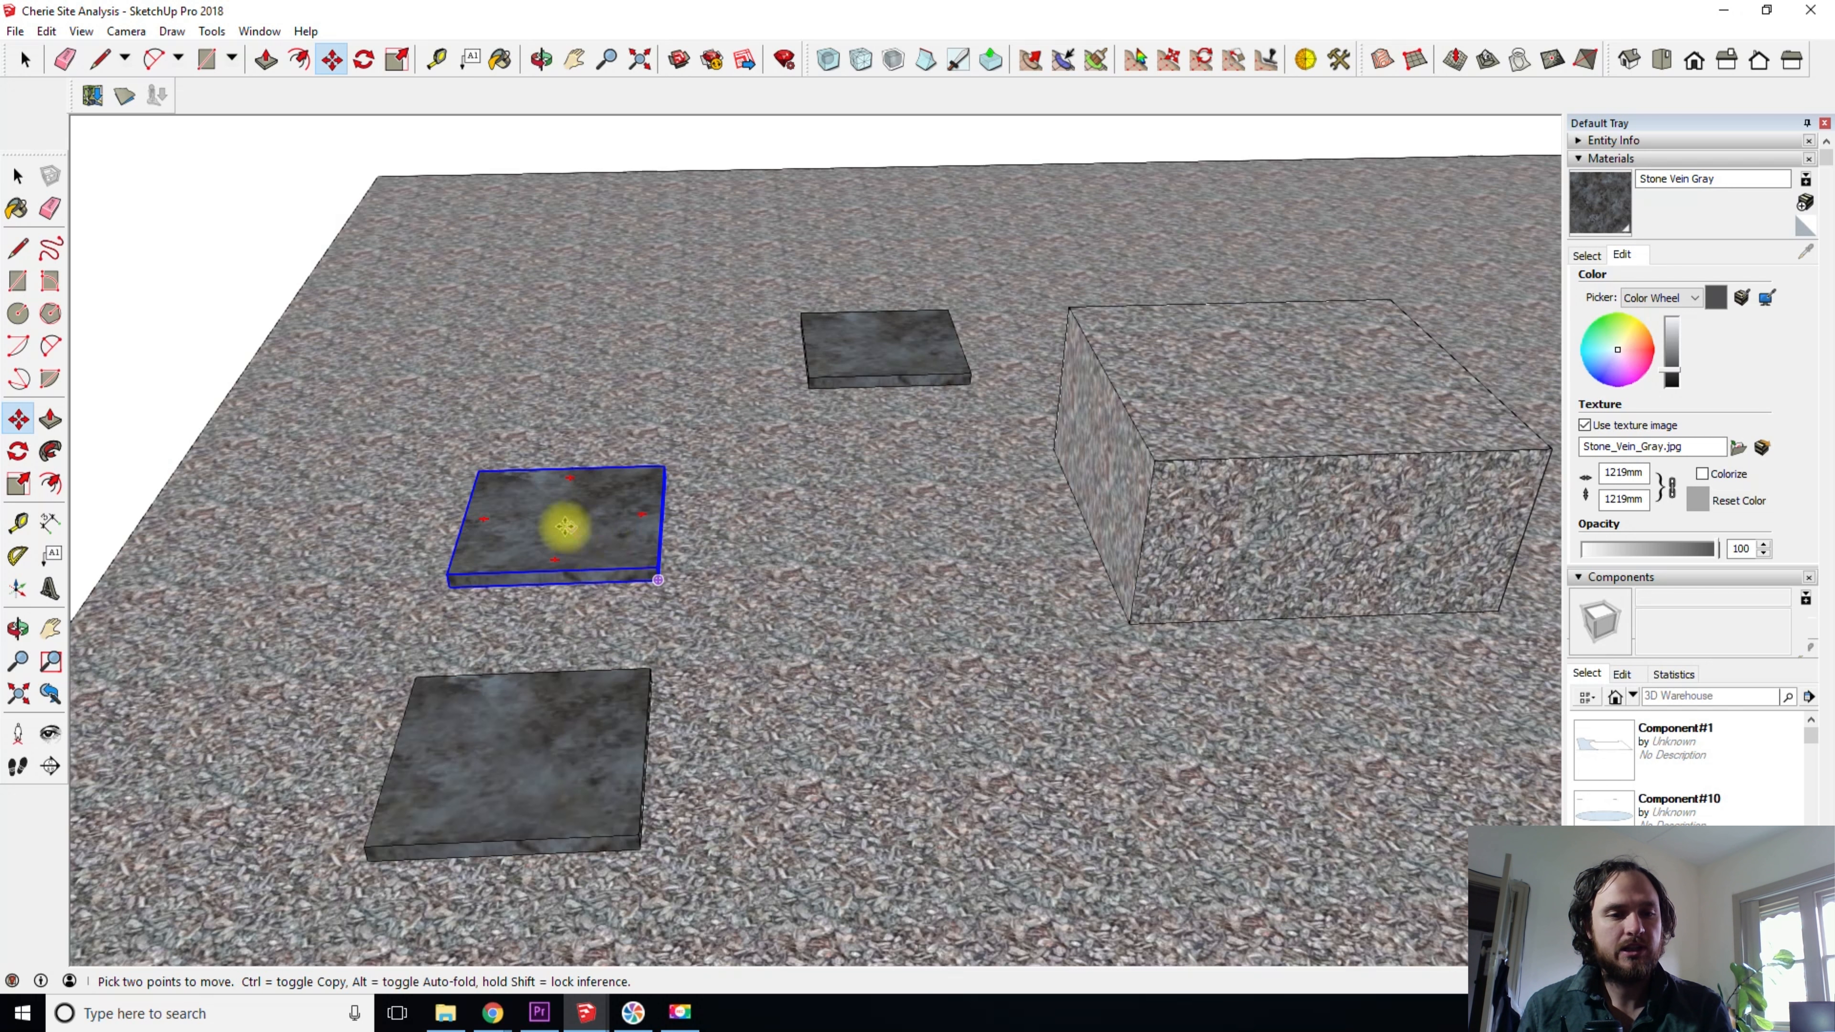
pyautogui.click(550, 521)
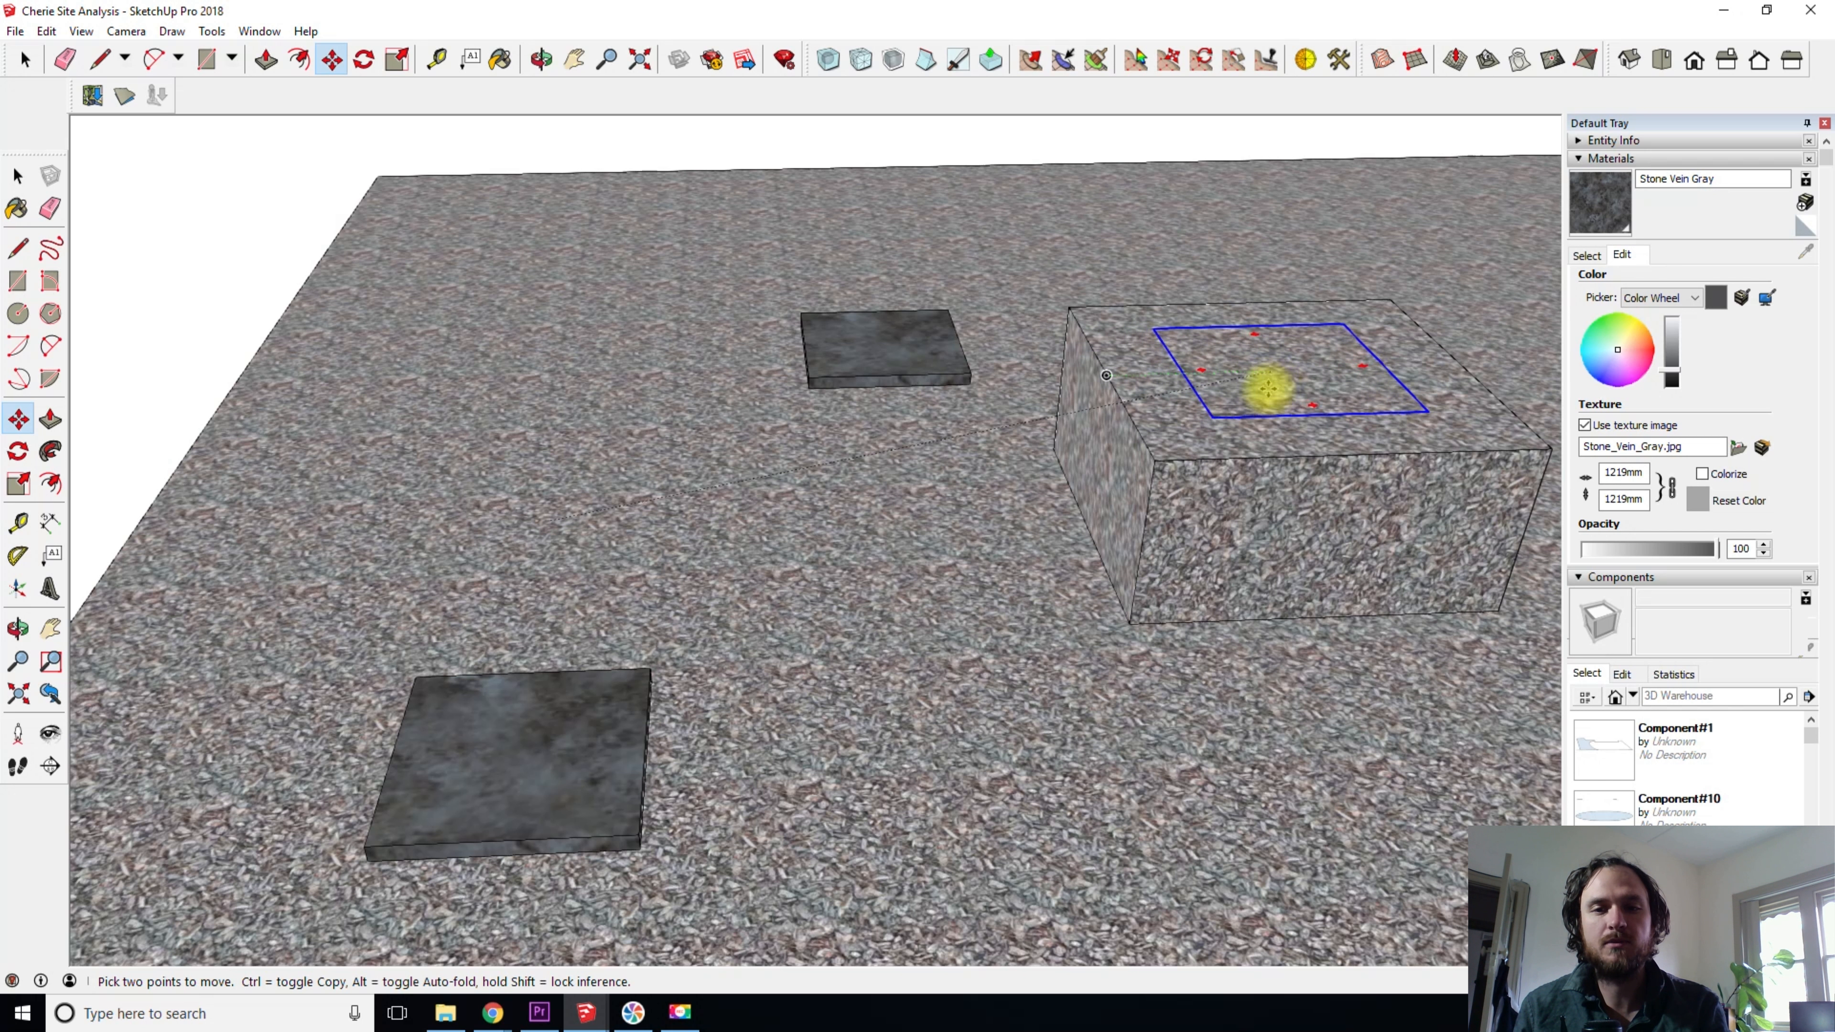
pyautogui.click(1270, 391)
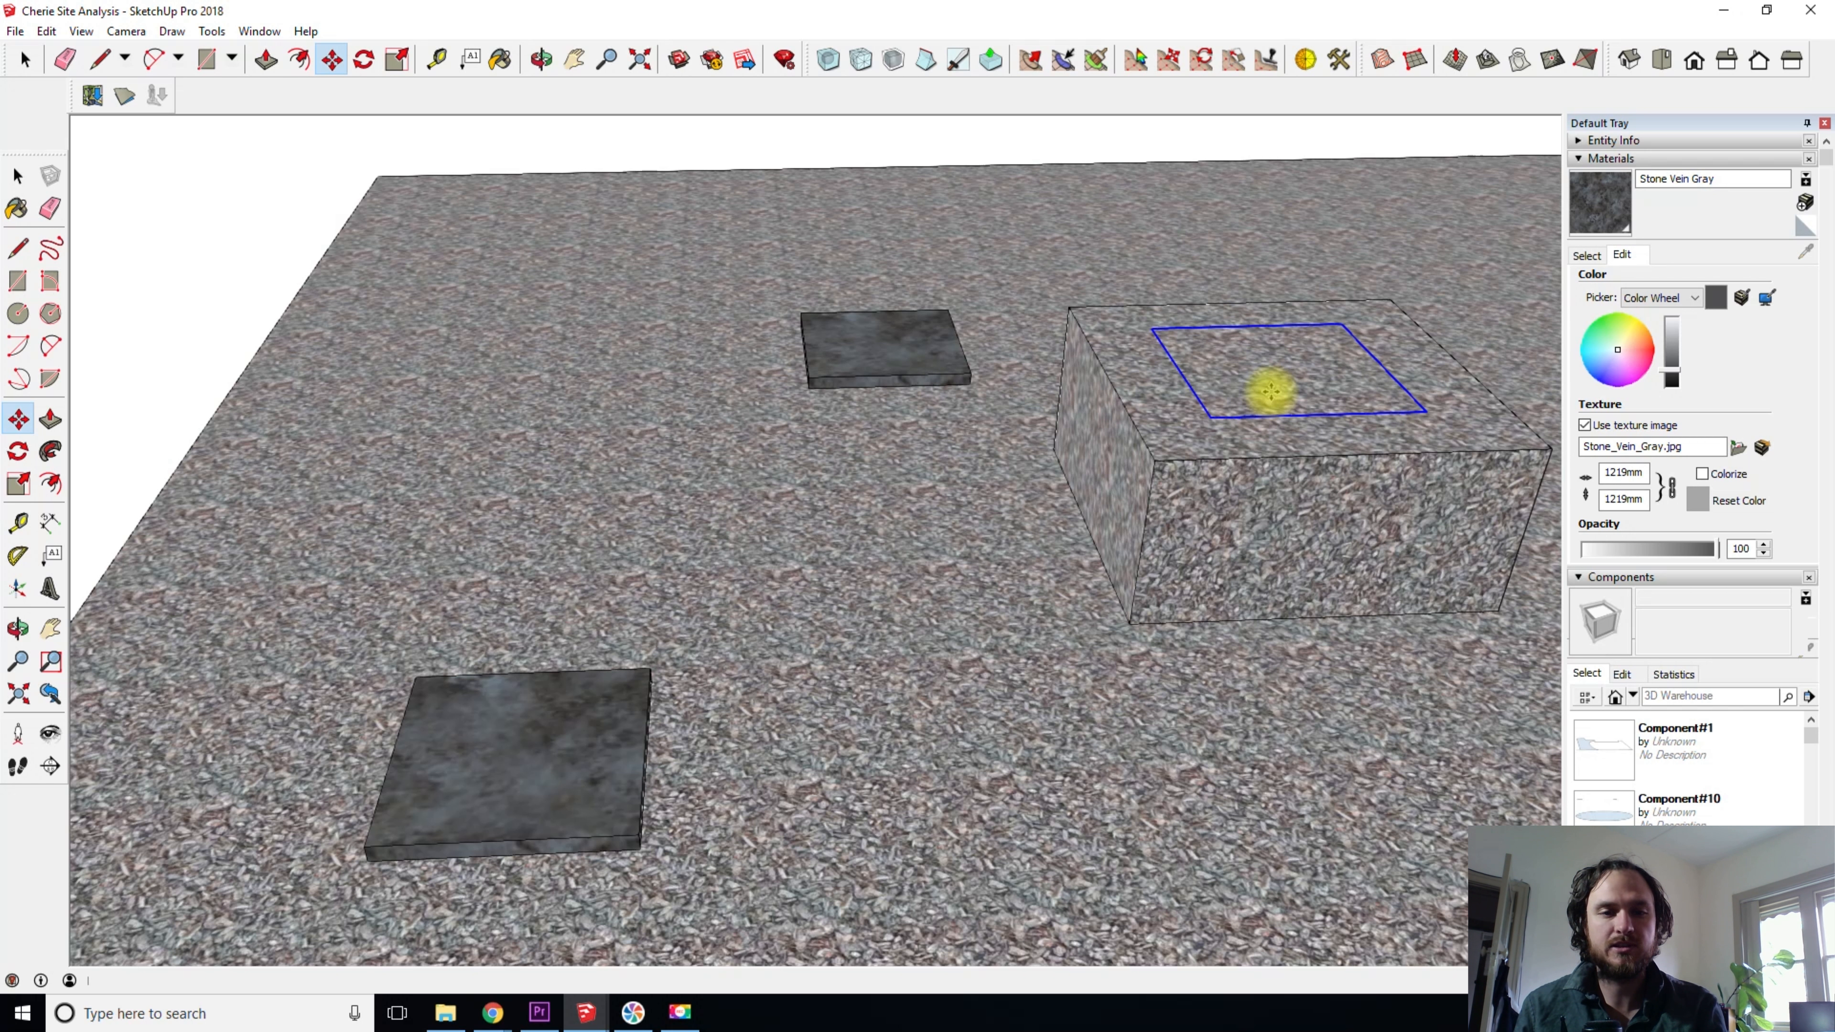
pyautogui.hotkey('ctrl', 'z')
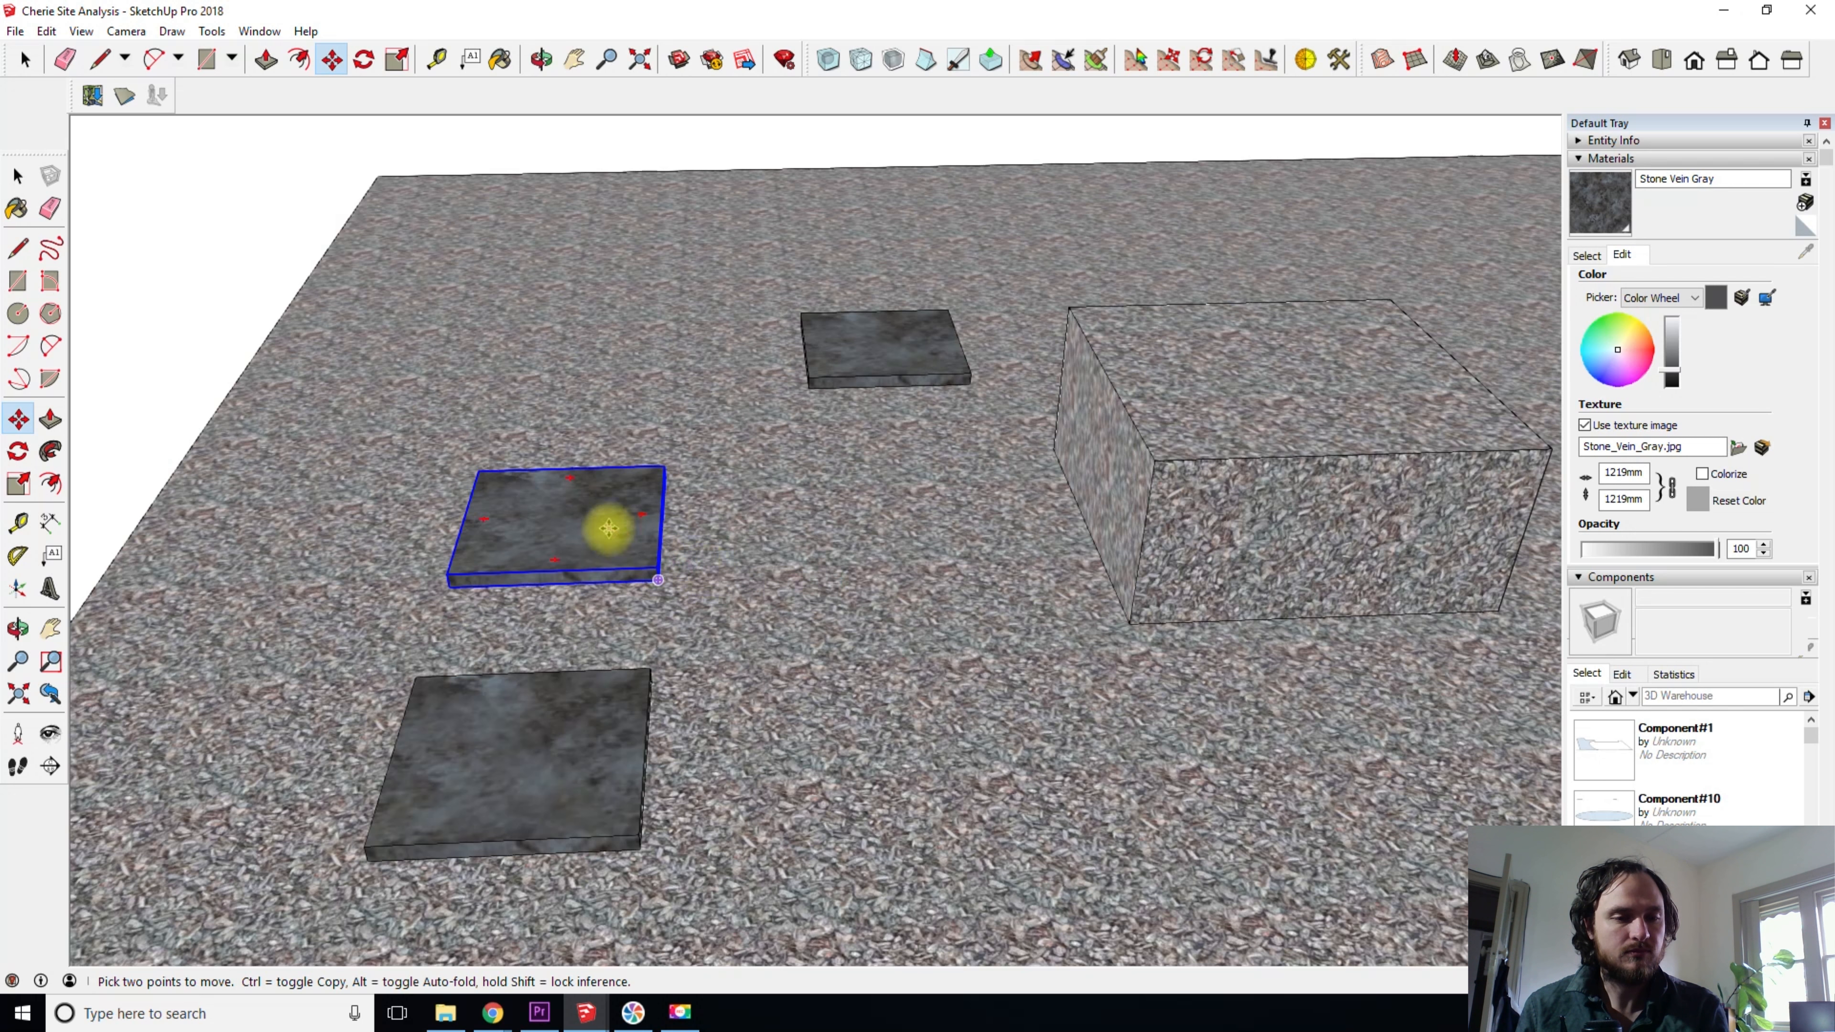
pyautogui.scroll(1, 542, 470)
pyautogui.press('space')
pyautogui.click(595, 598)
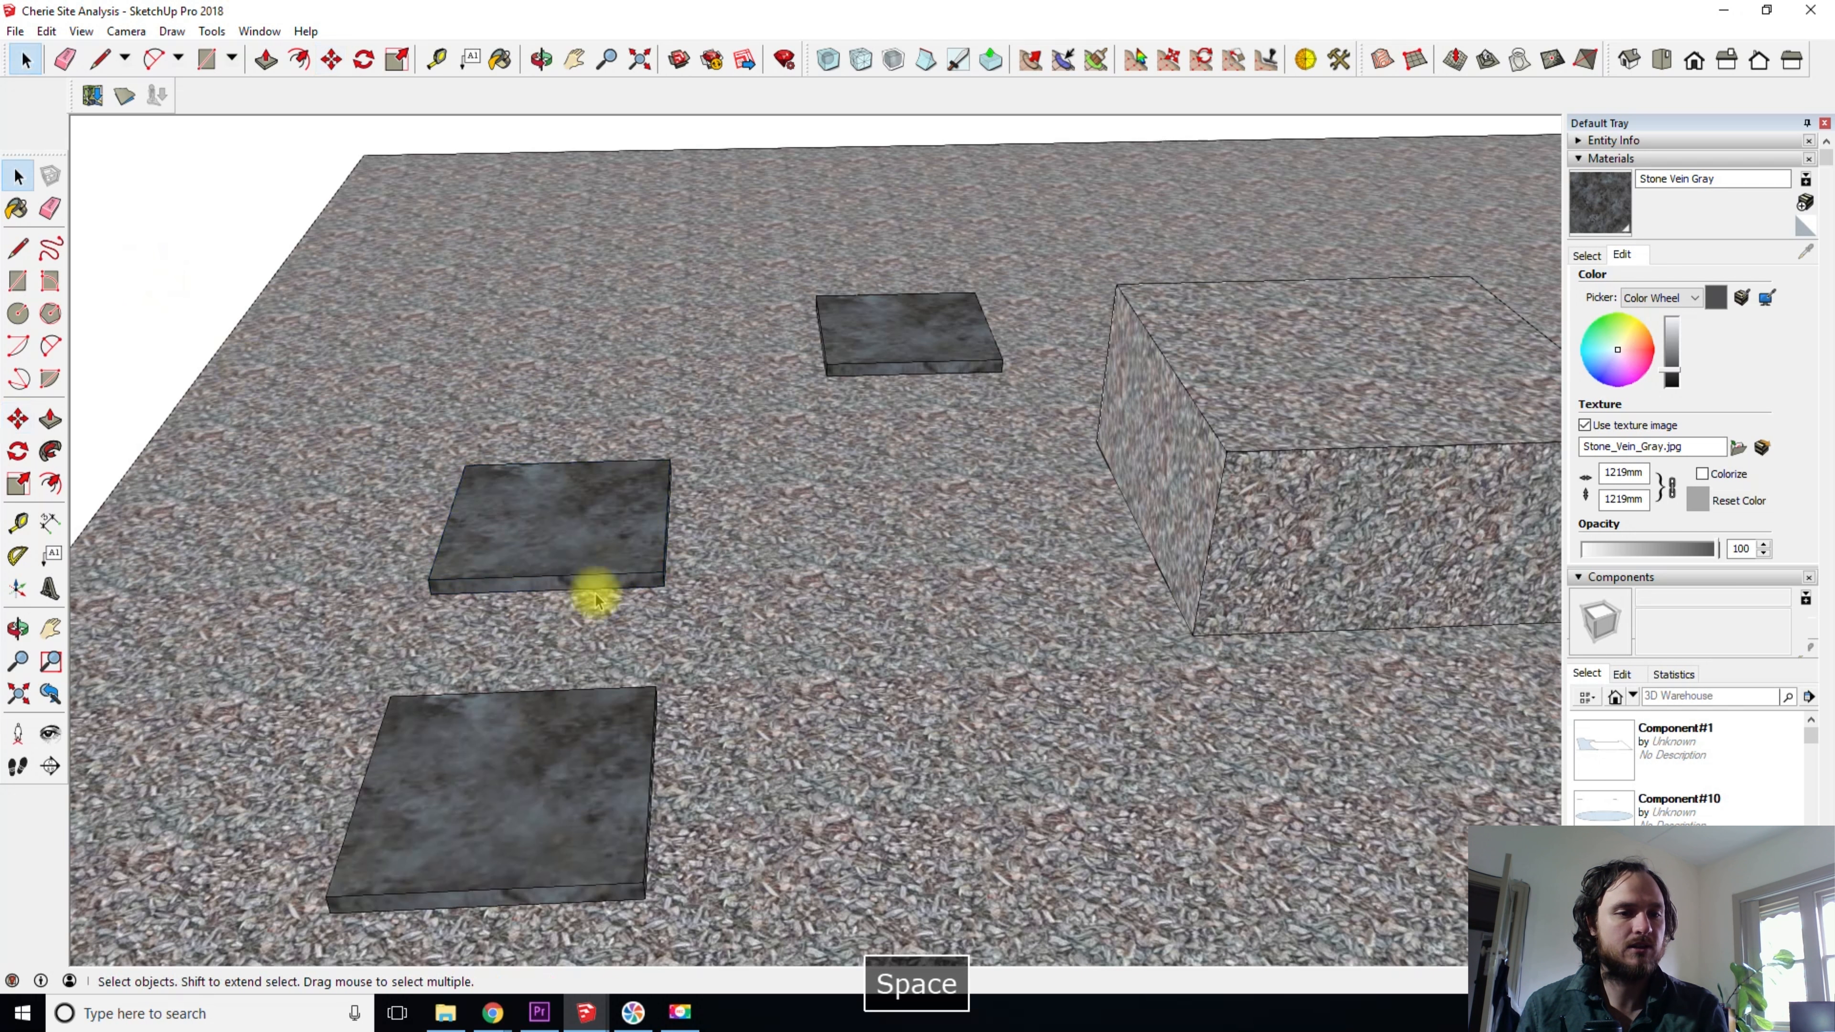
# - Move the middle stone slab by its bottom front corner to the base corner of the raised gravel block
pyautogui.click(572, 532)
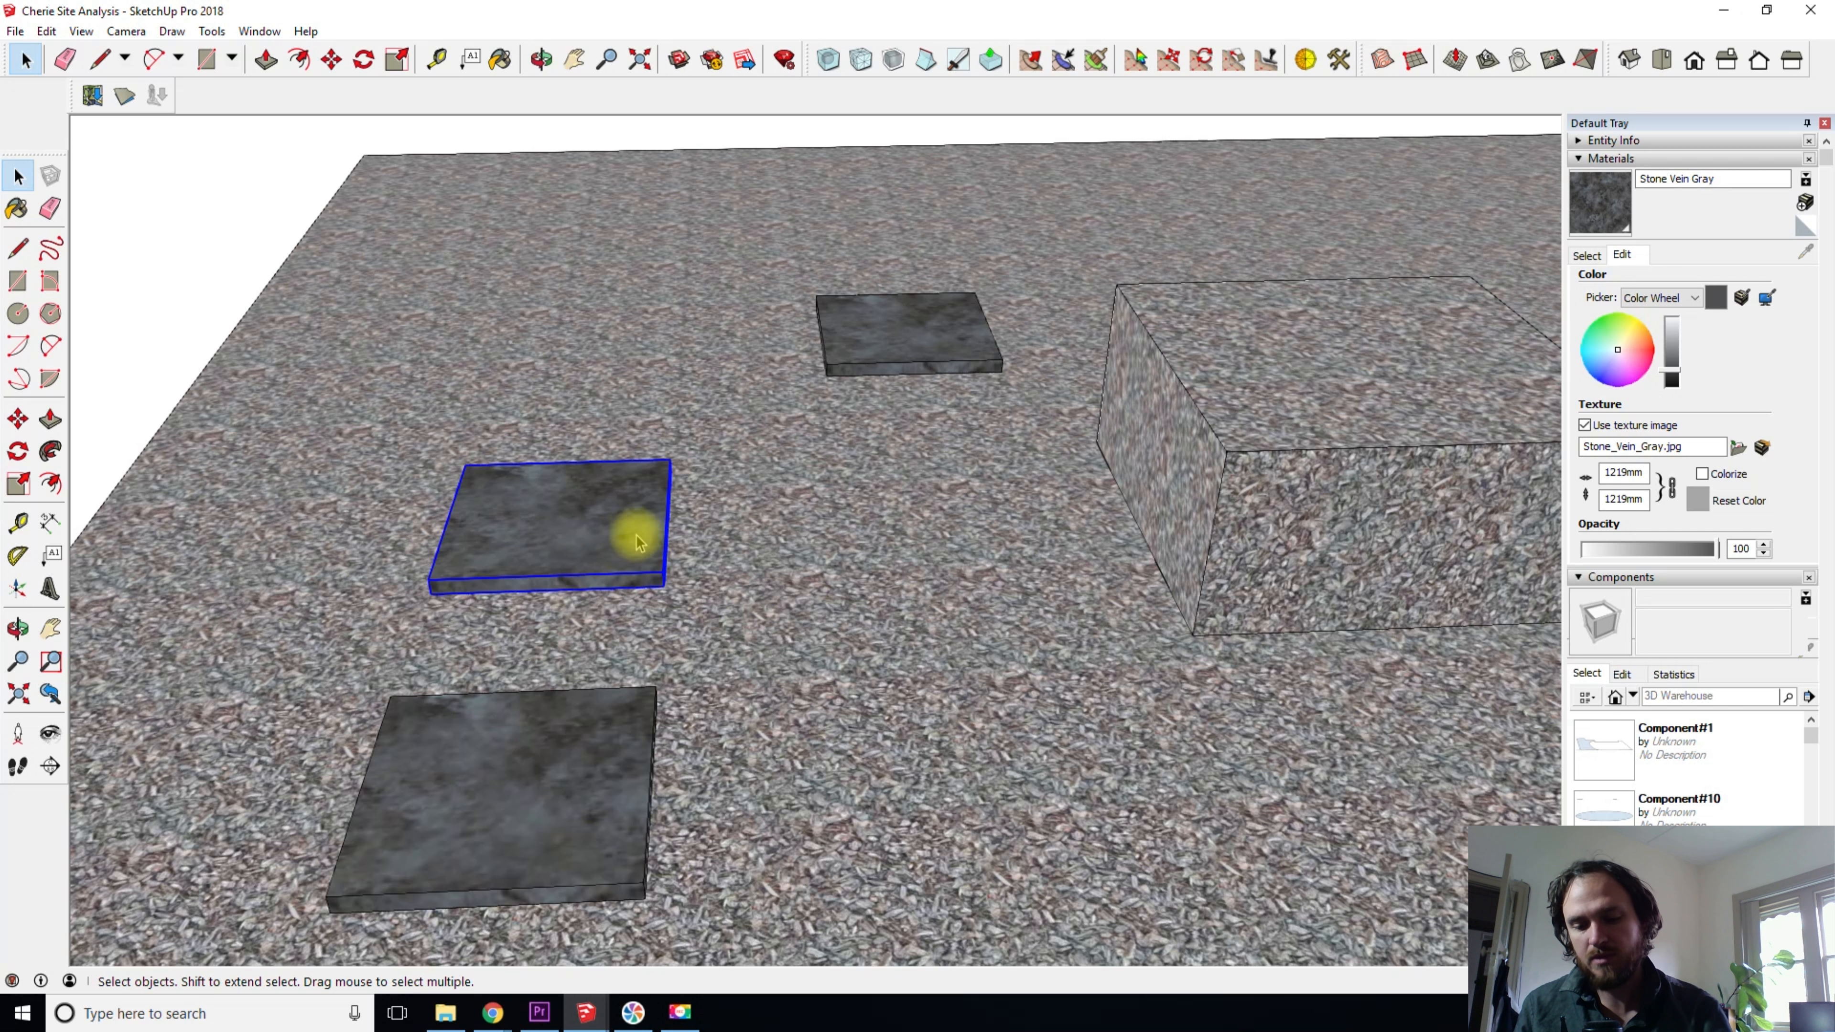
pyautogui.scroll(2, 643, 553)
pyautogui.press('m')
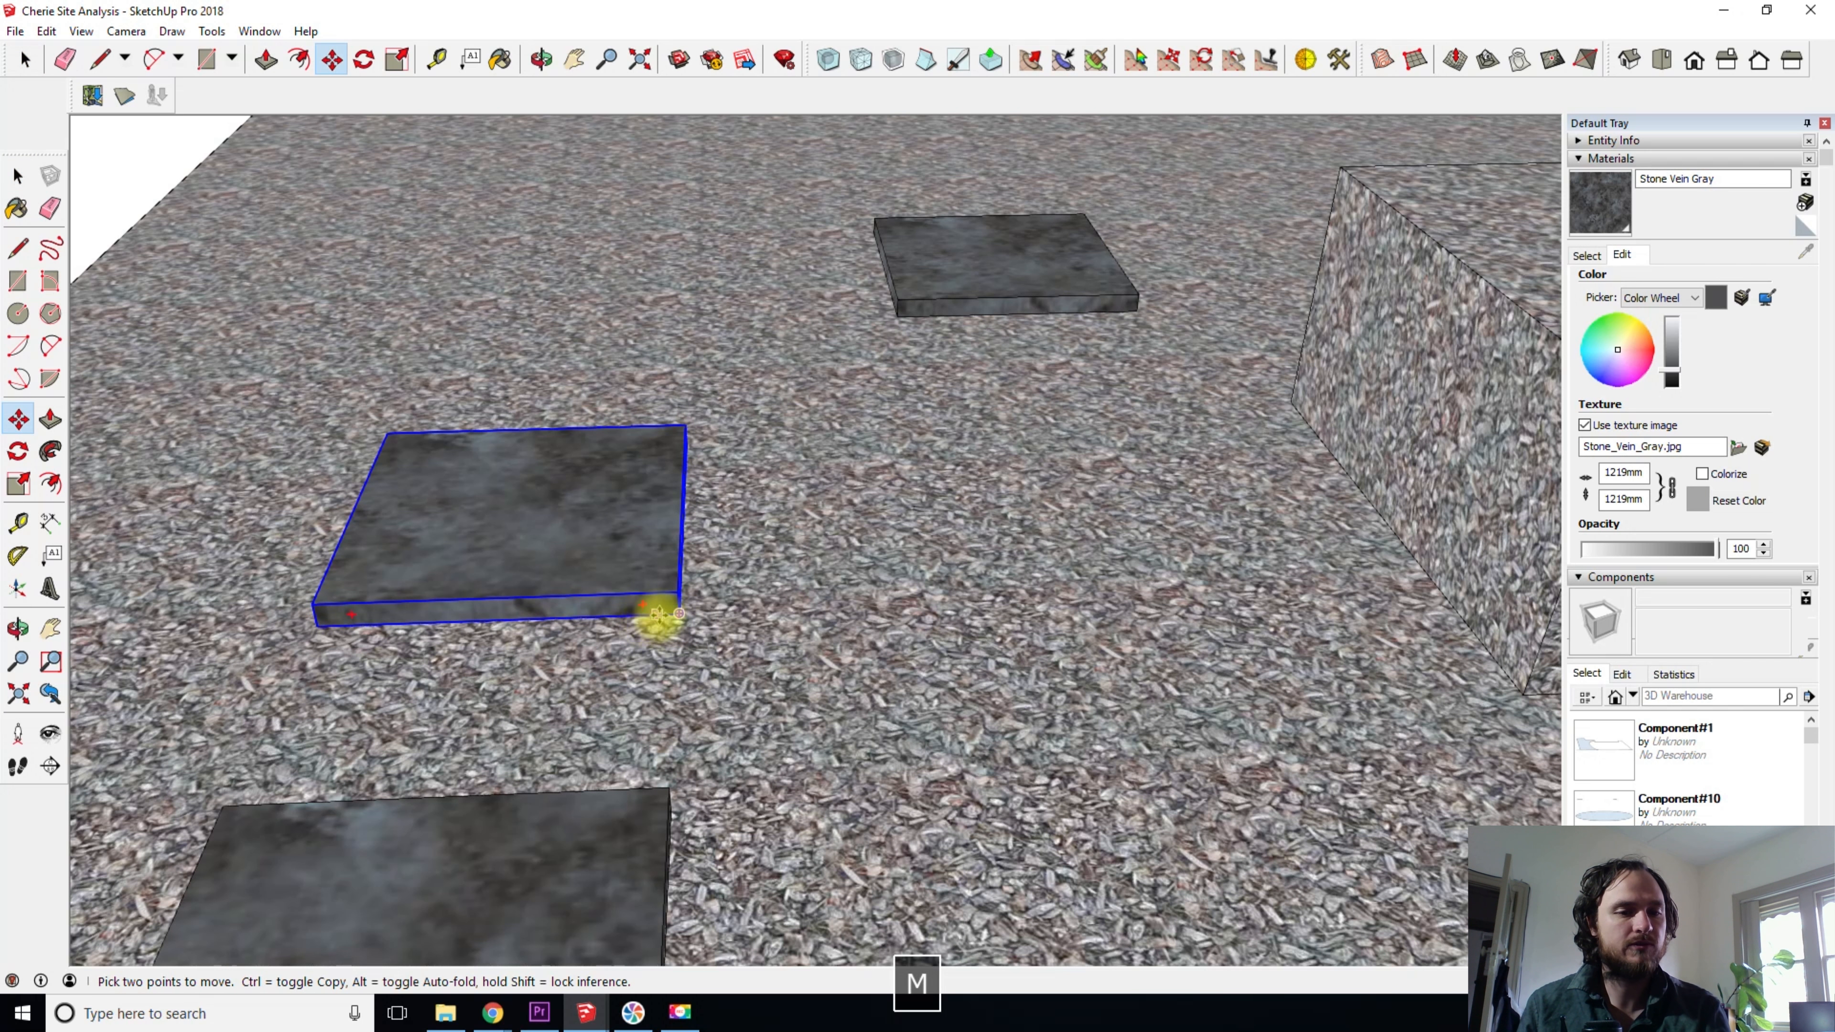
pyautogui.scroll(3, 665, 614)
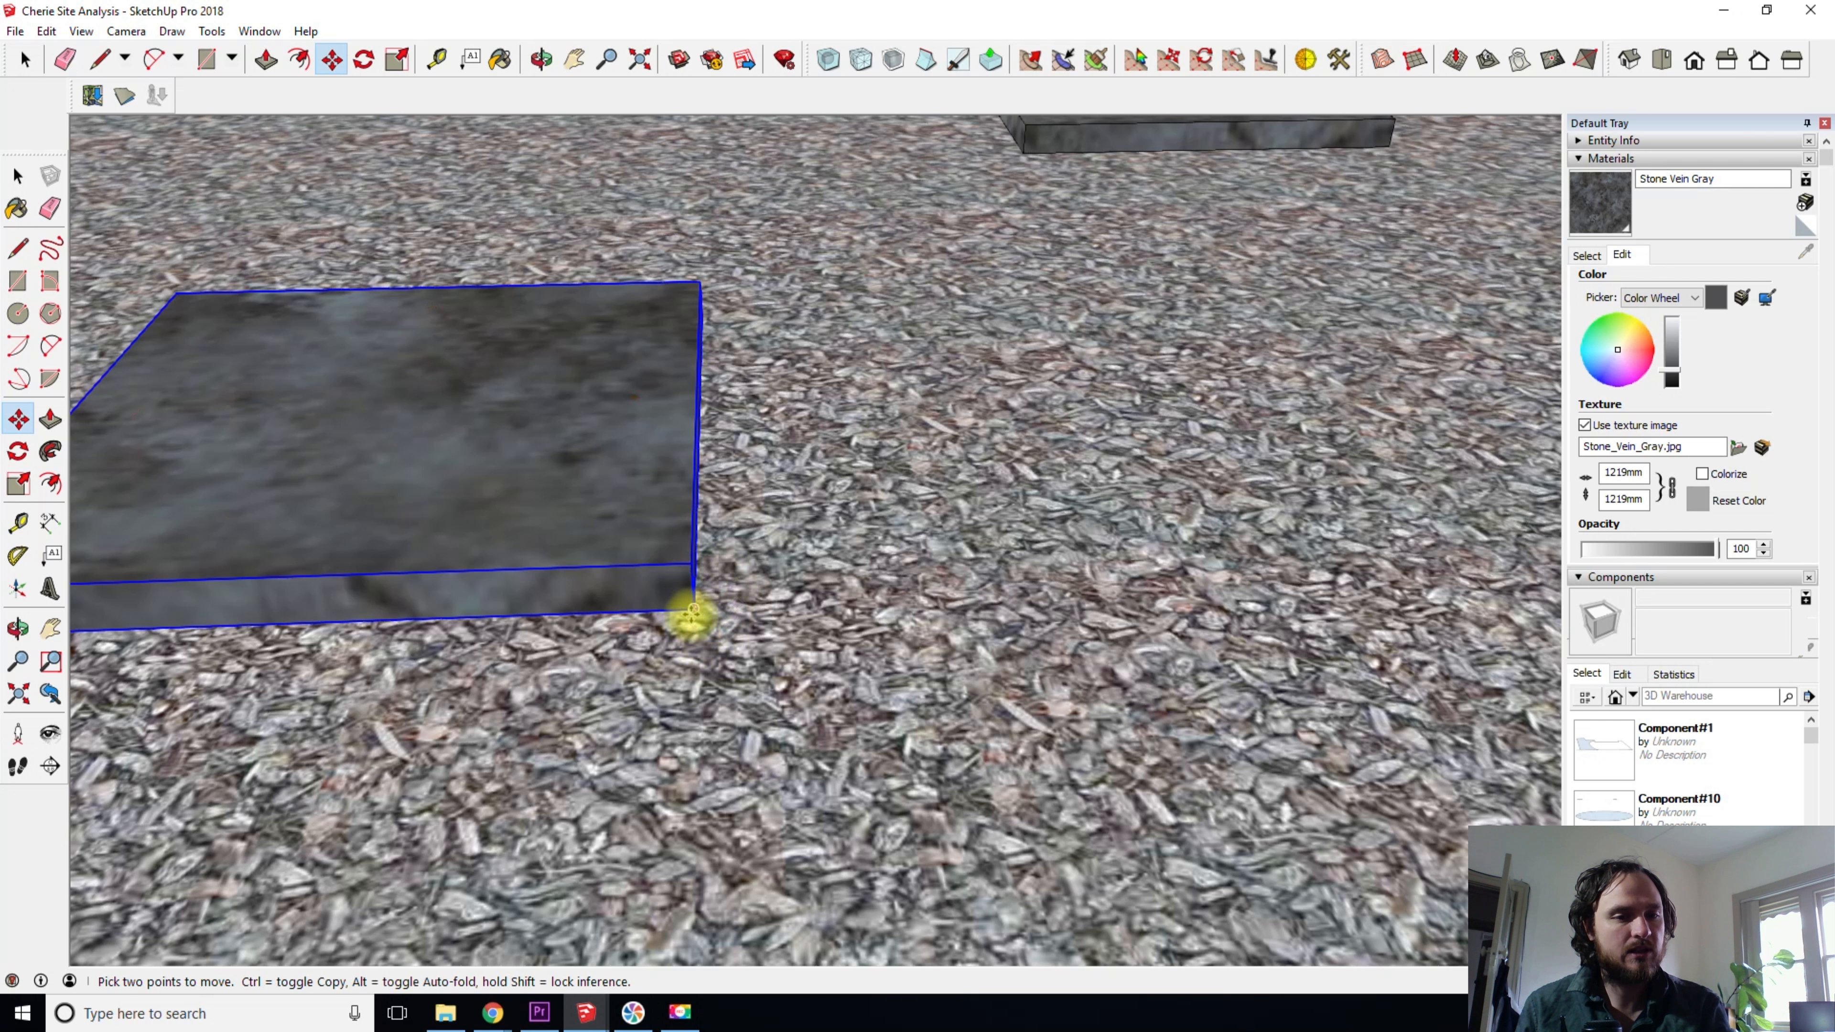
pyautogui.scroll(3, 692, 609)
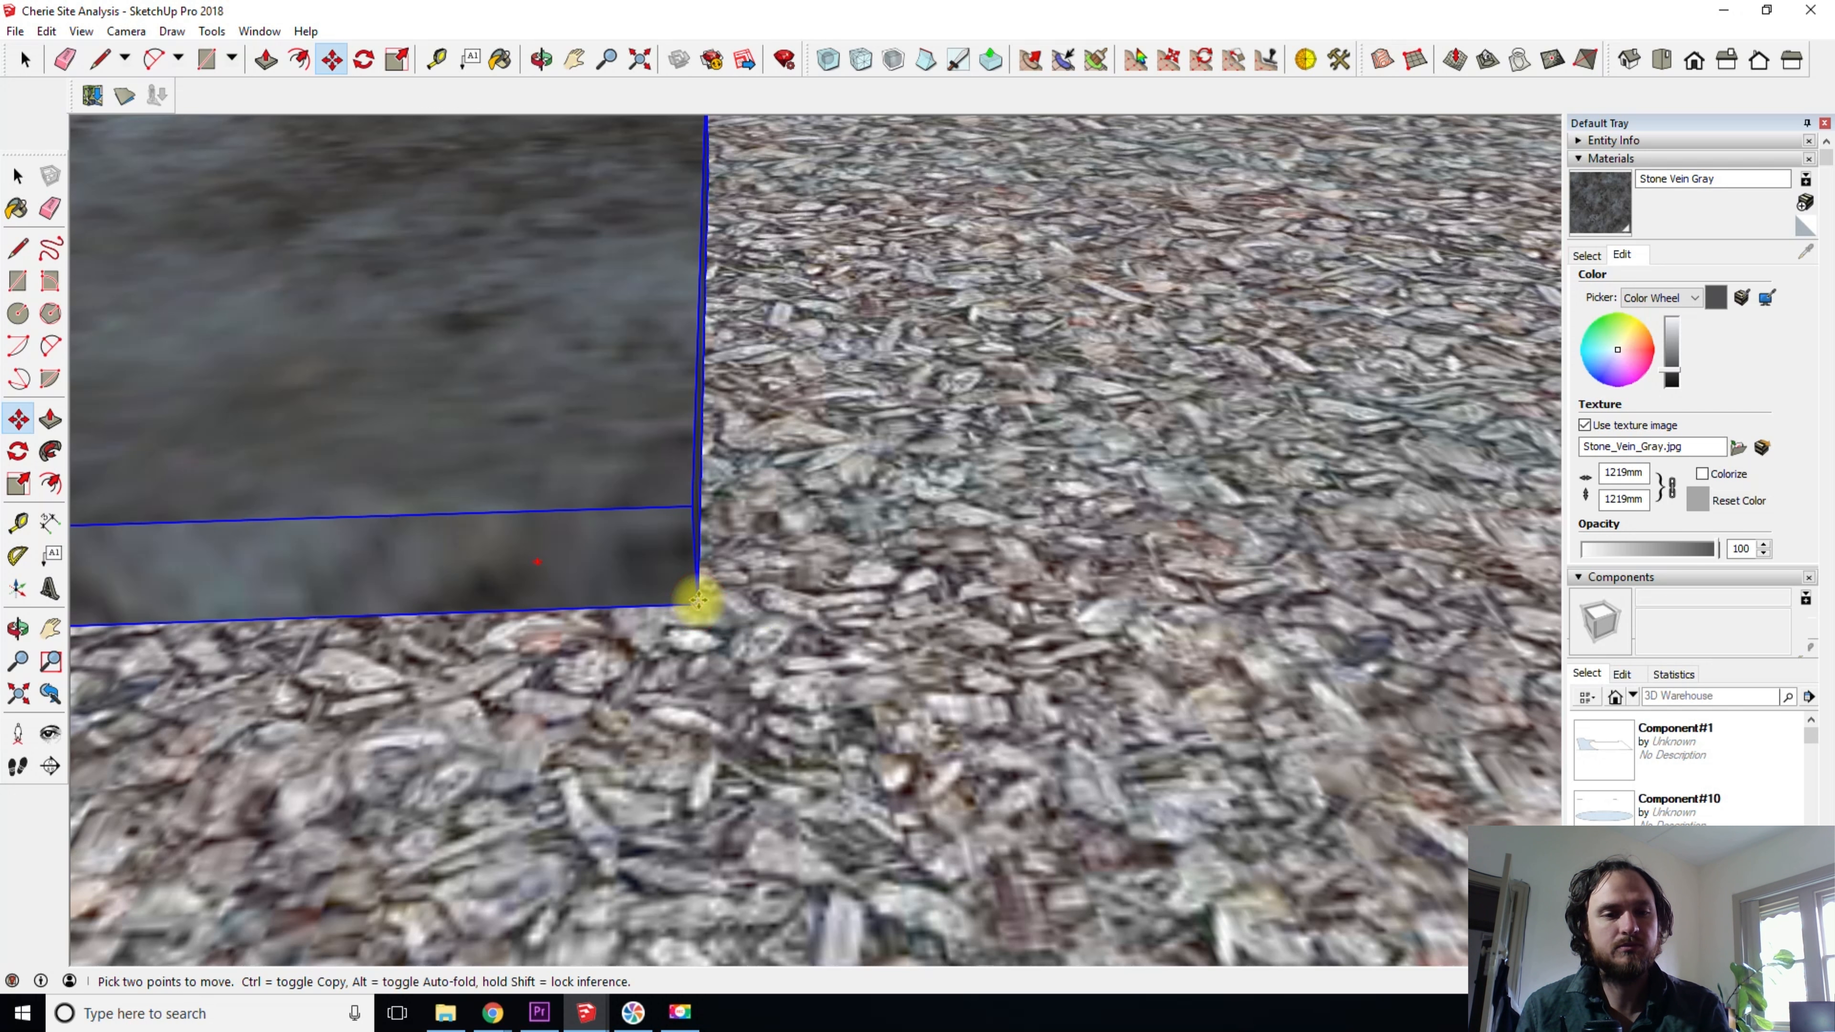
pyautogui.scroll(-3, 697, 602)
pyautogui.scroll(-3, 698, 594)
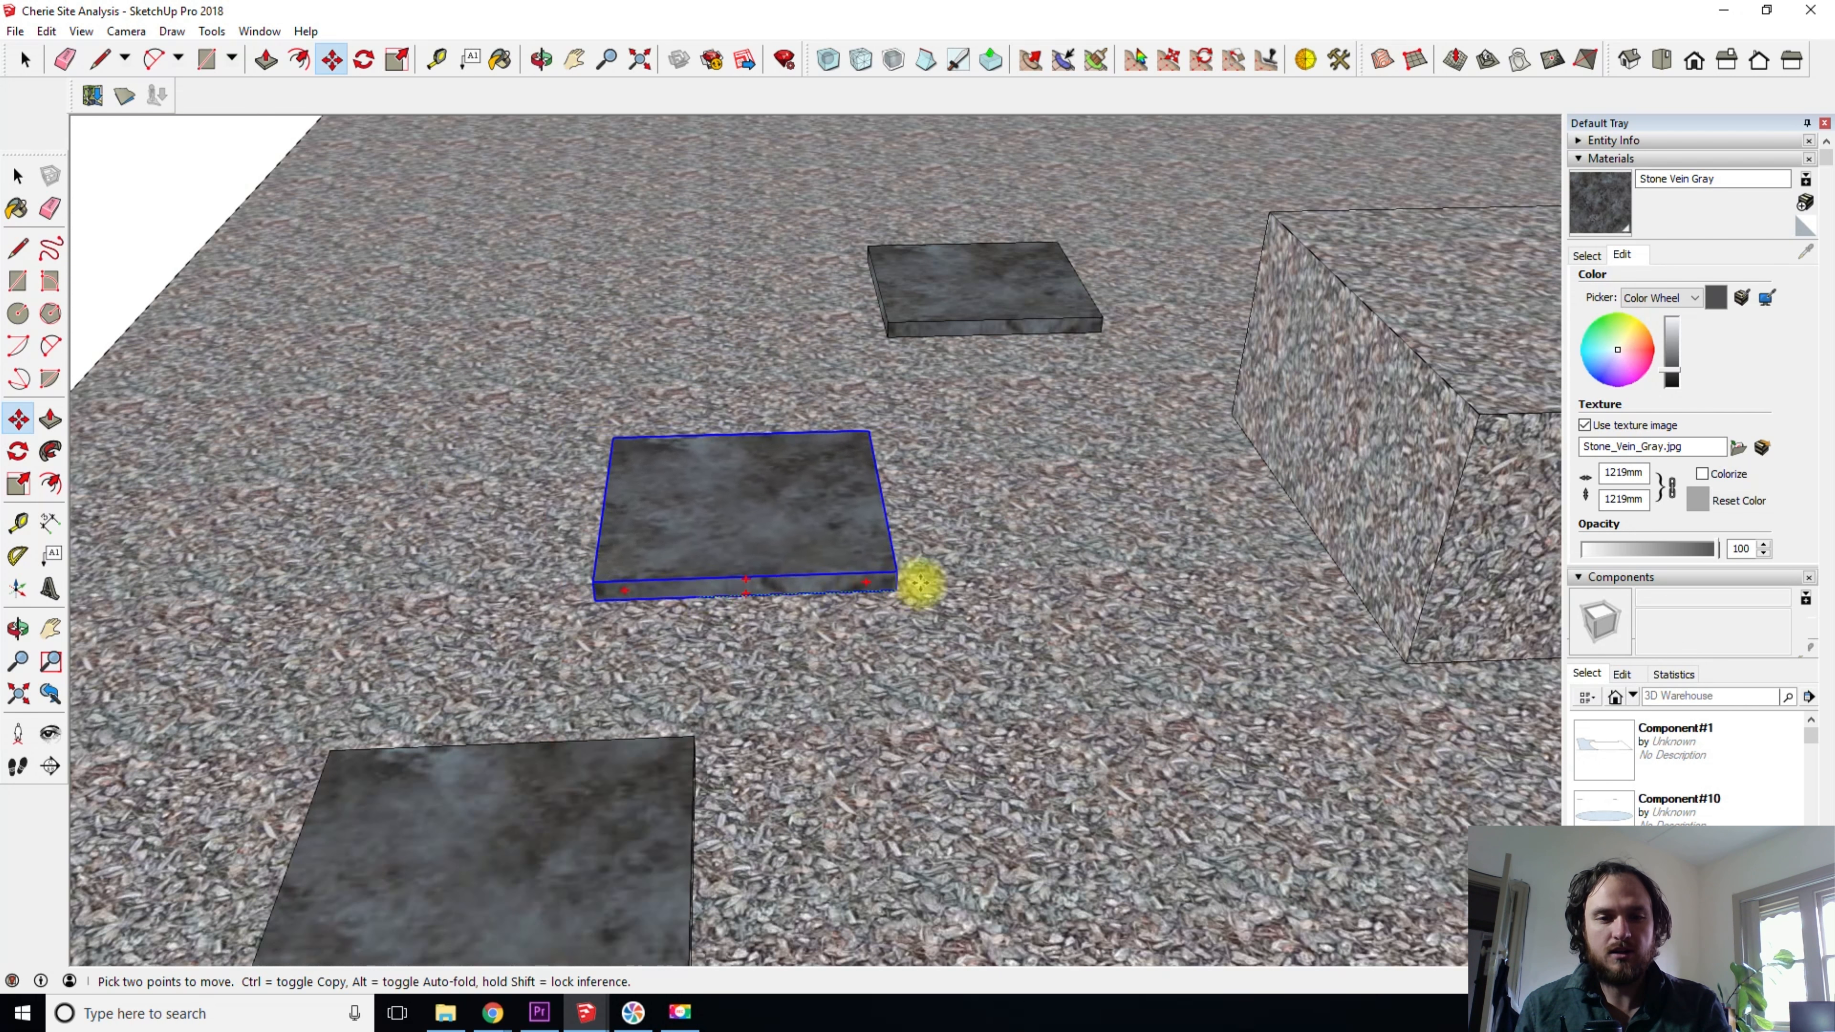
pyautogui.moveTo(1130, 650); pyautogui.dragTo(1084, 623, button='middle')
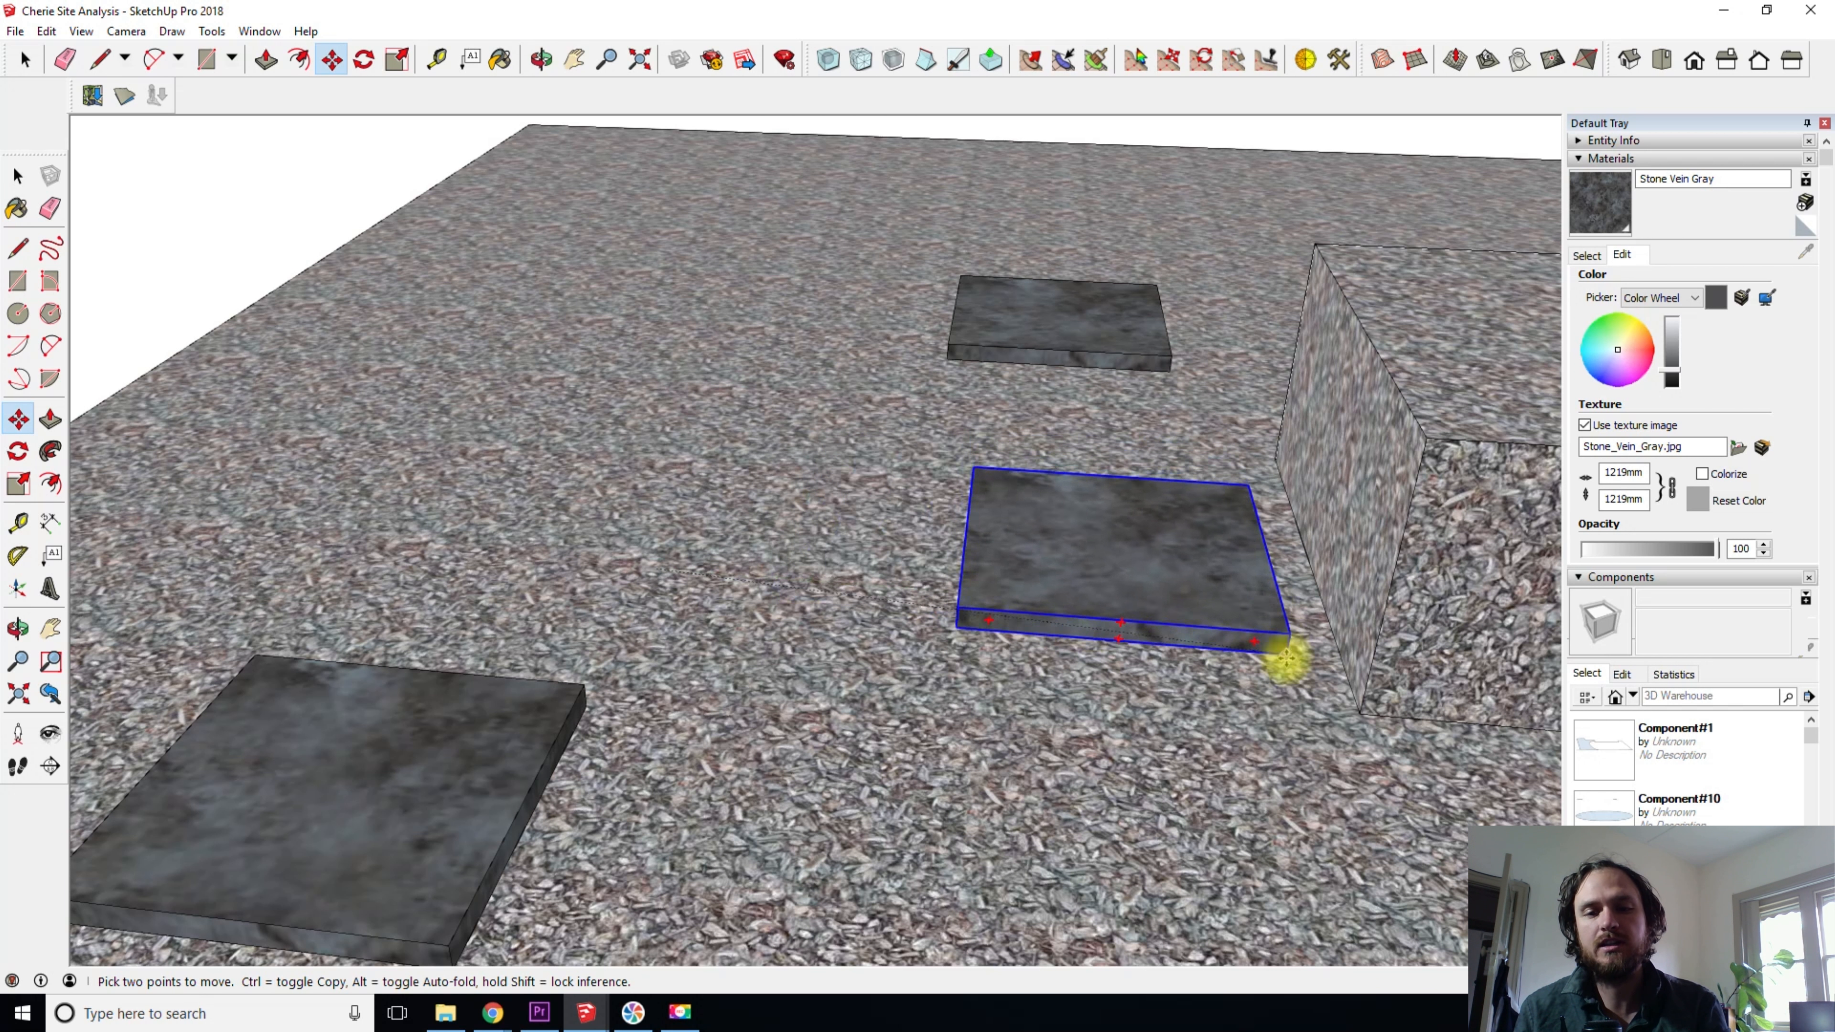
pyautogui.keyDown('shift'); pyautogui.moveTo(1212, 697); pyautogui.dragTo(840, 594, button='middle'); pyautogui.keyUp('shift')
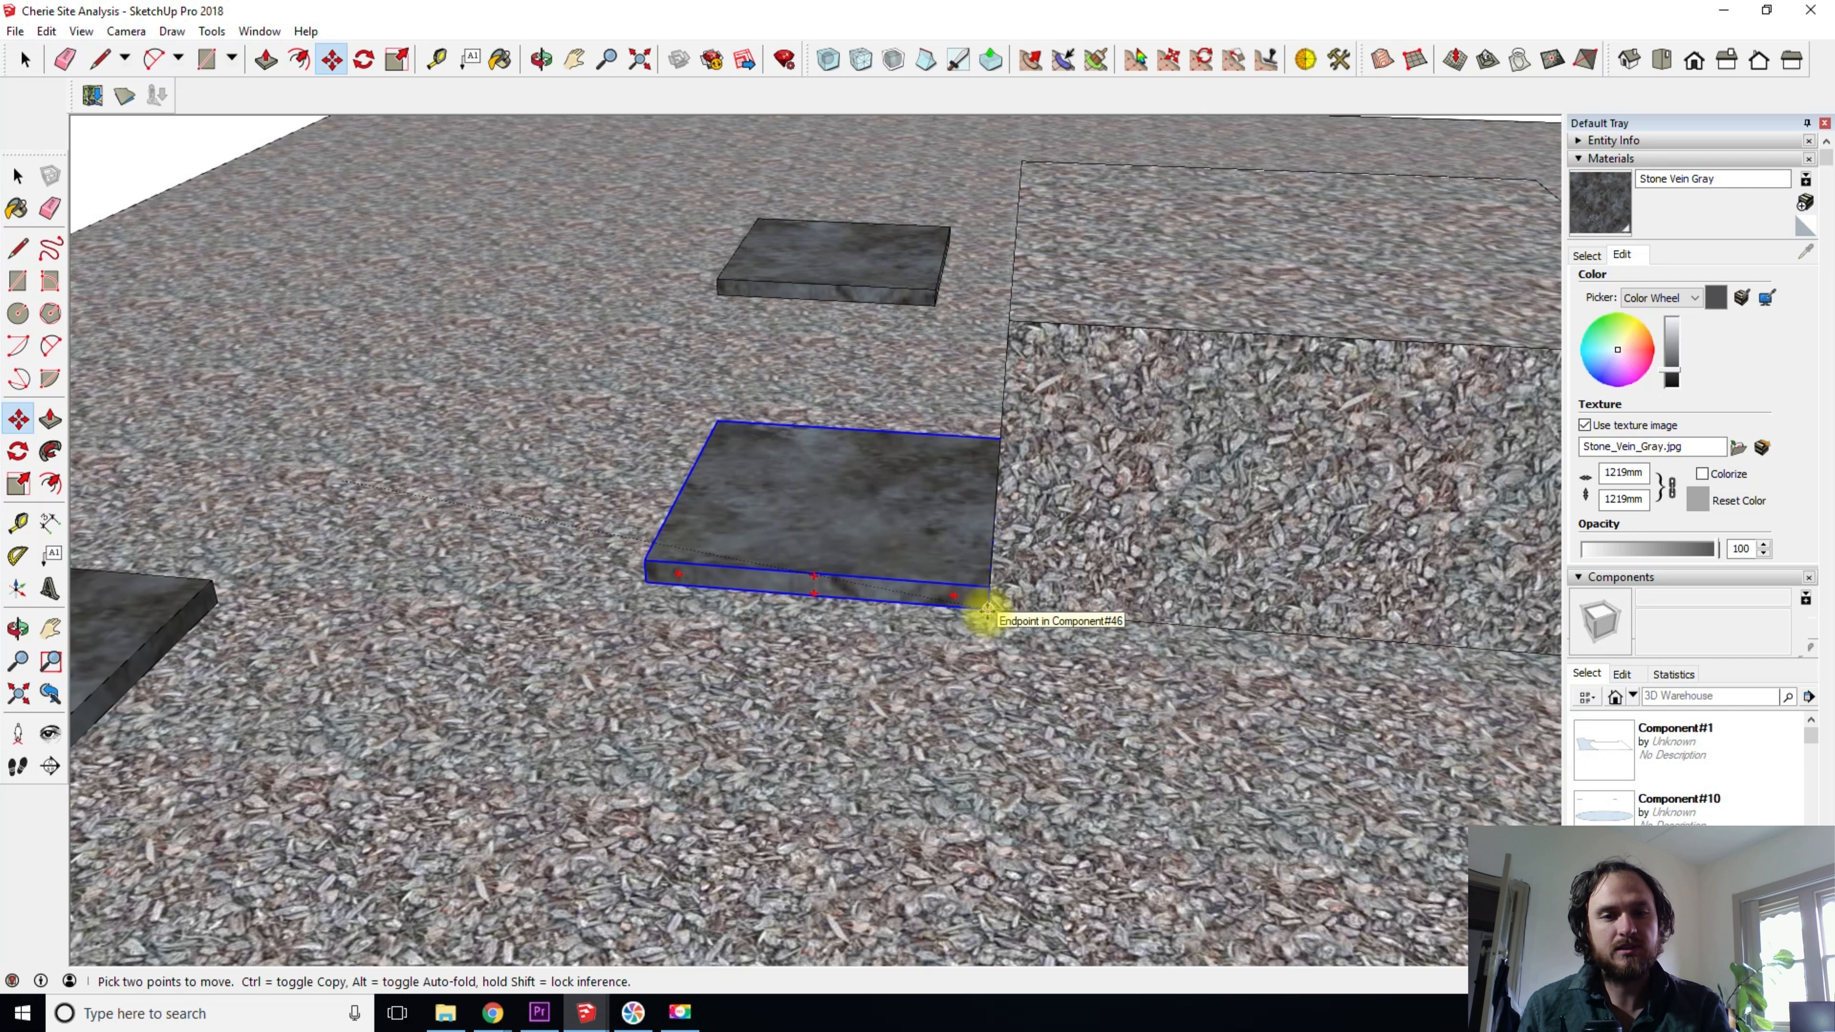
pyautogui.moveTo(987, 609); pyautogui.dragTo(1085, 606, button='middle')
pyautogui.scroll(3, 1056, 579)
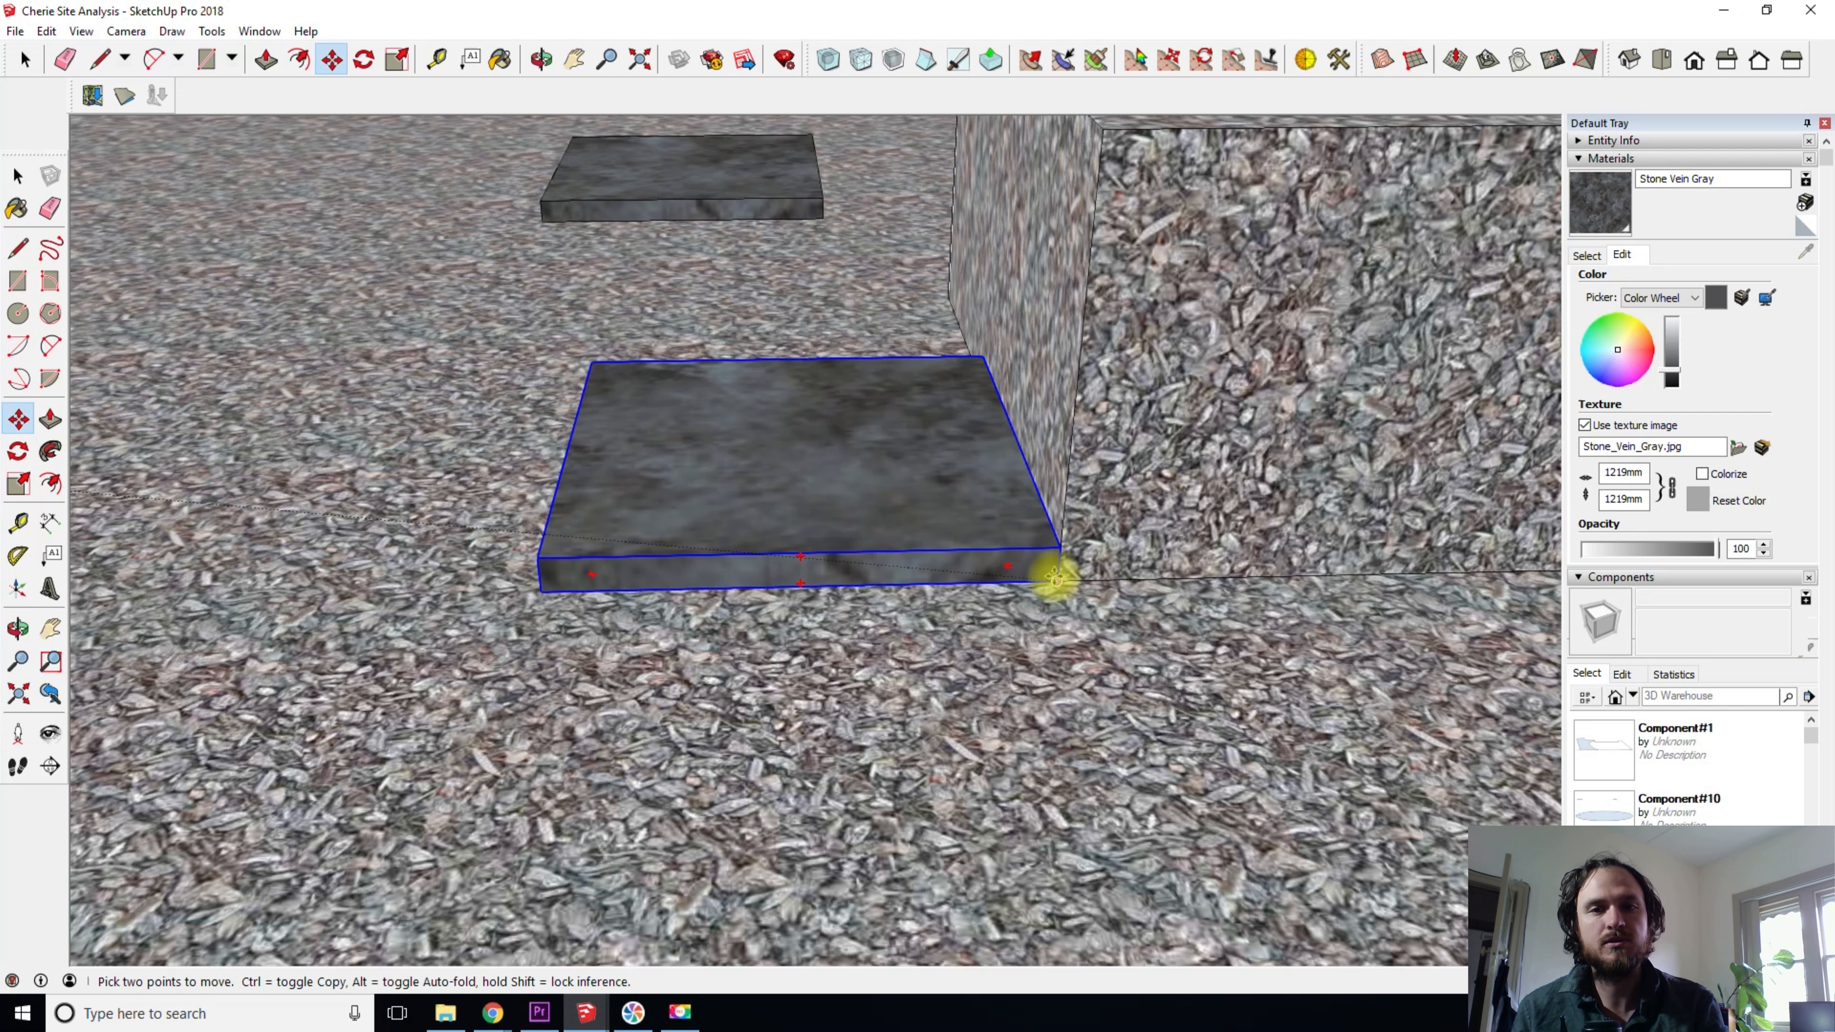
# - Carry the slab up to the raised block's upper corner and place it on the block's top face
pyautogui.moveTo(1094, 148); pyautogui.dragTo(1008, 437, button='middle')
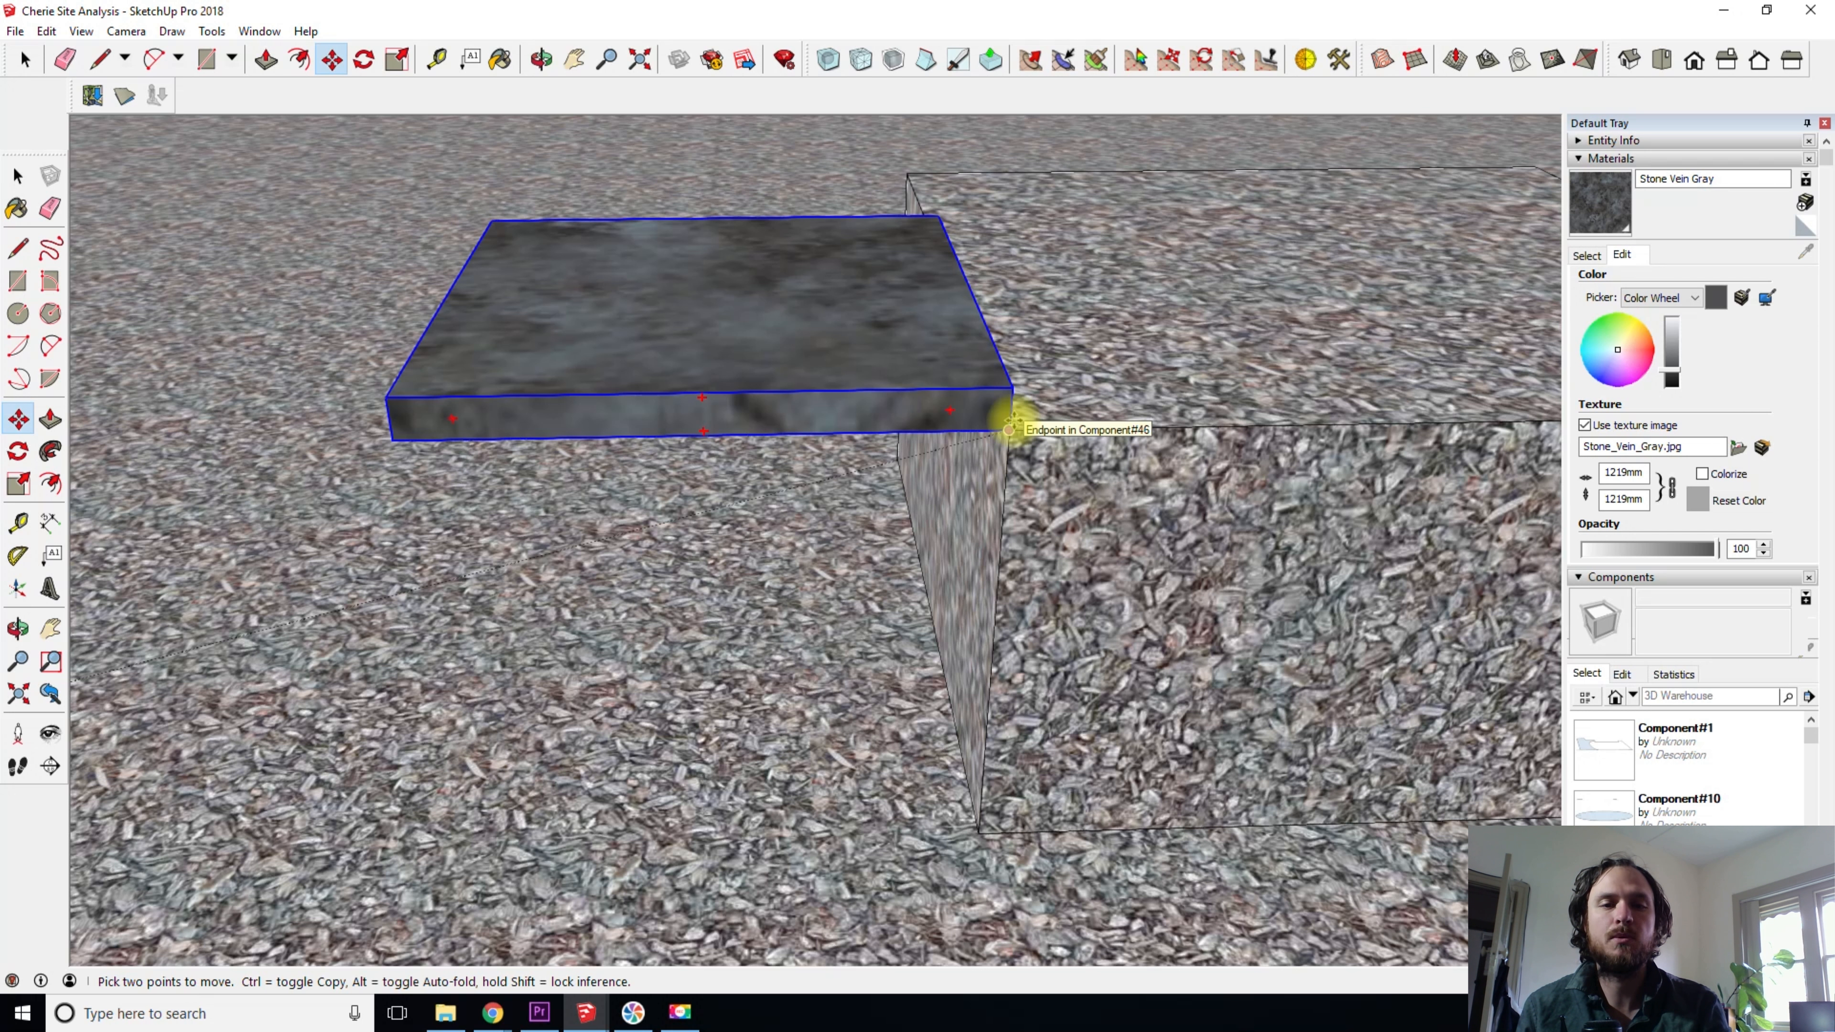
pyautogui.keyDown('shift'); pyautogui.moveTo(1004, 415); pyautogui.dragTo(1076, 745, button='middle'); pyautogui.keyUp('shift')
pyautogui.click(1241, 888)
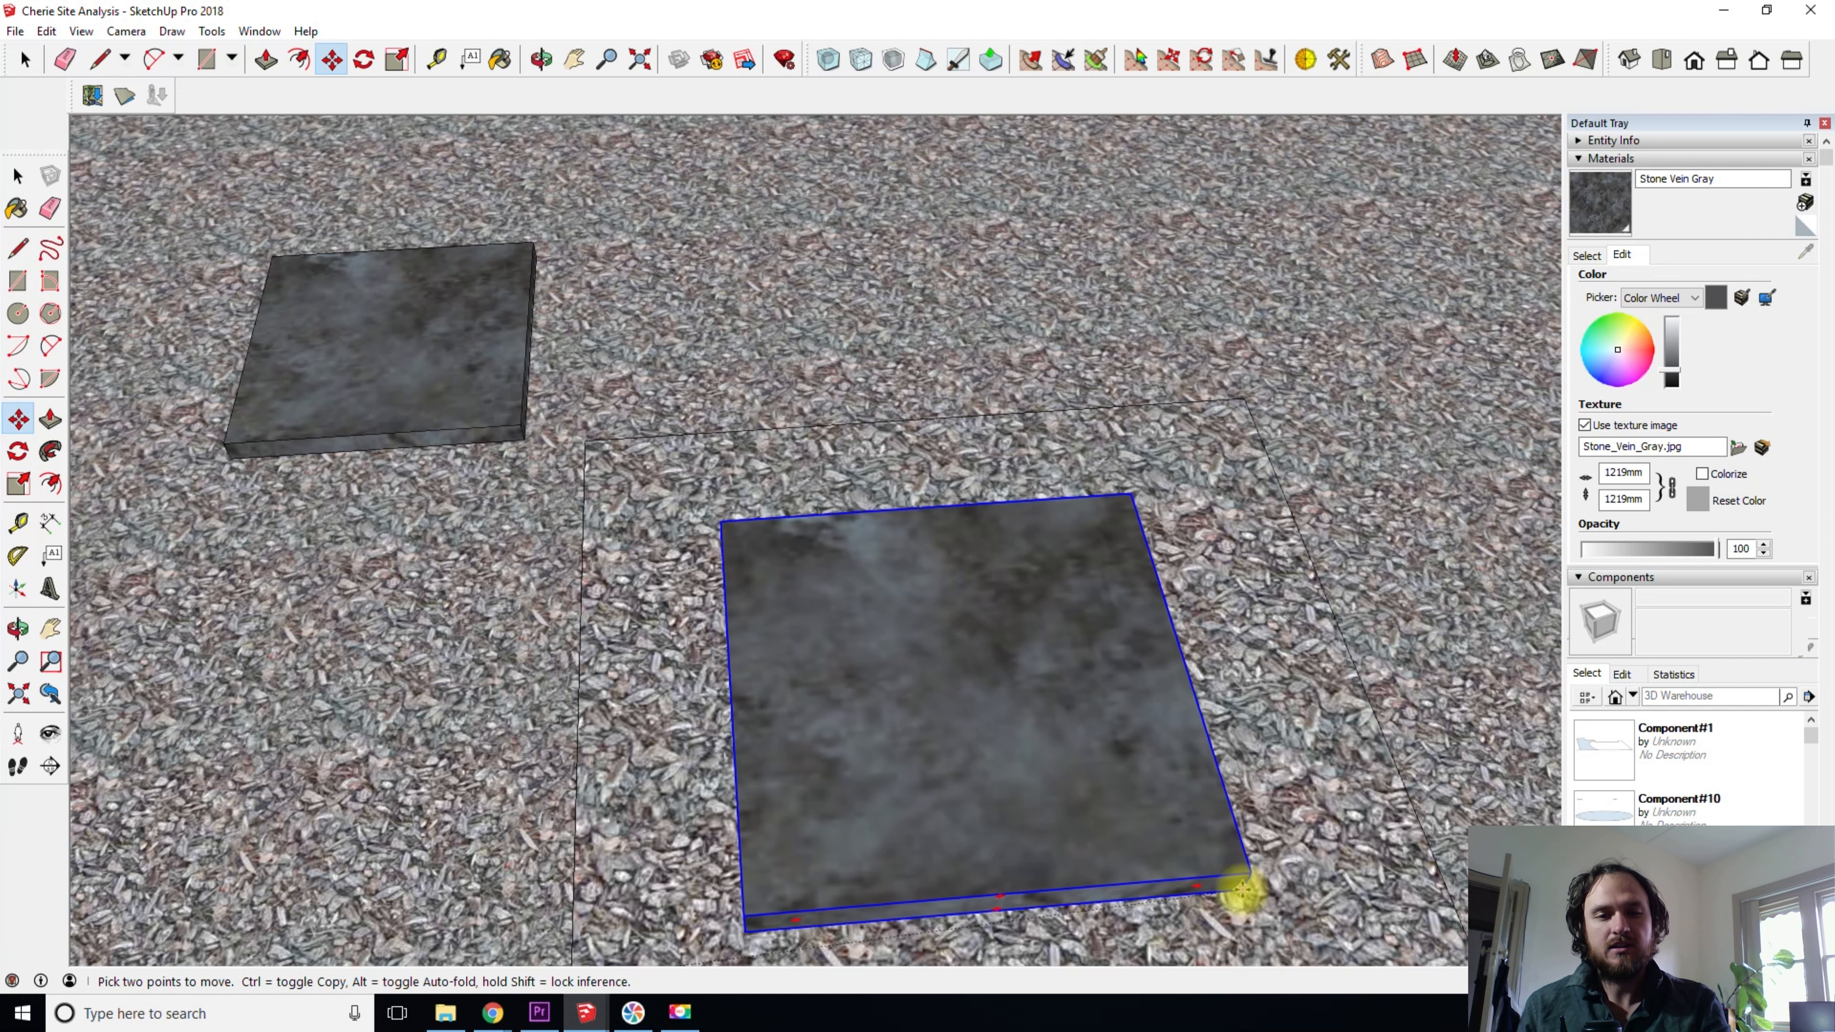
pyautogui.moveTo(1232, 898); pyautogui.dragTo(1196, 581, button='middle')
pyautogui.scroll(5, 1200, 483)
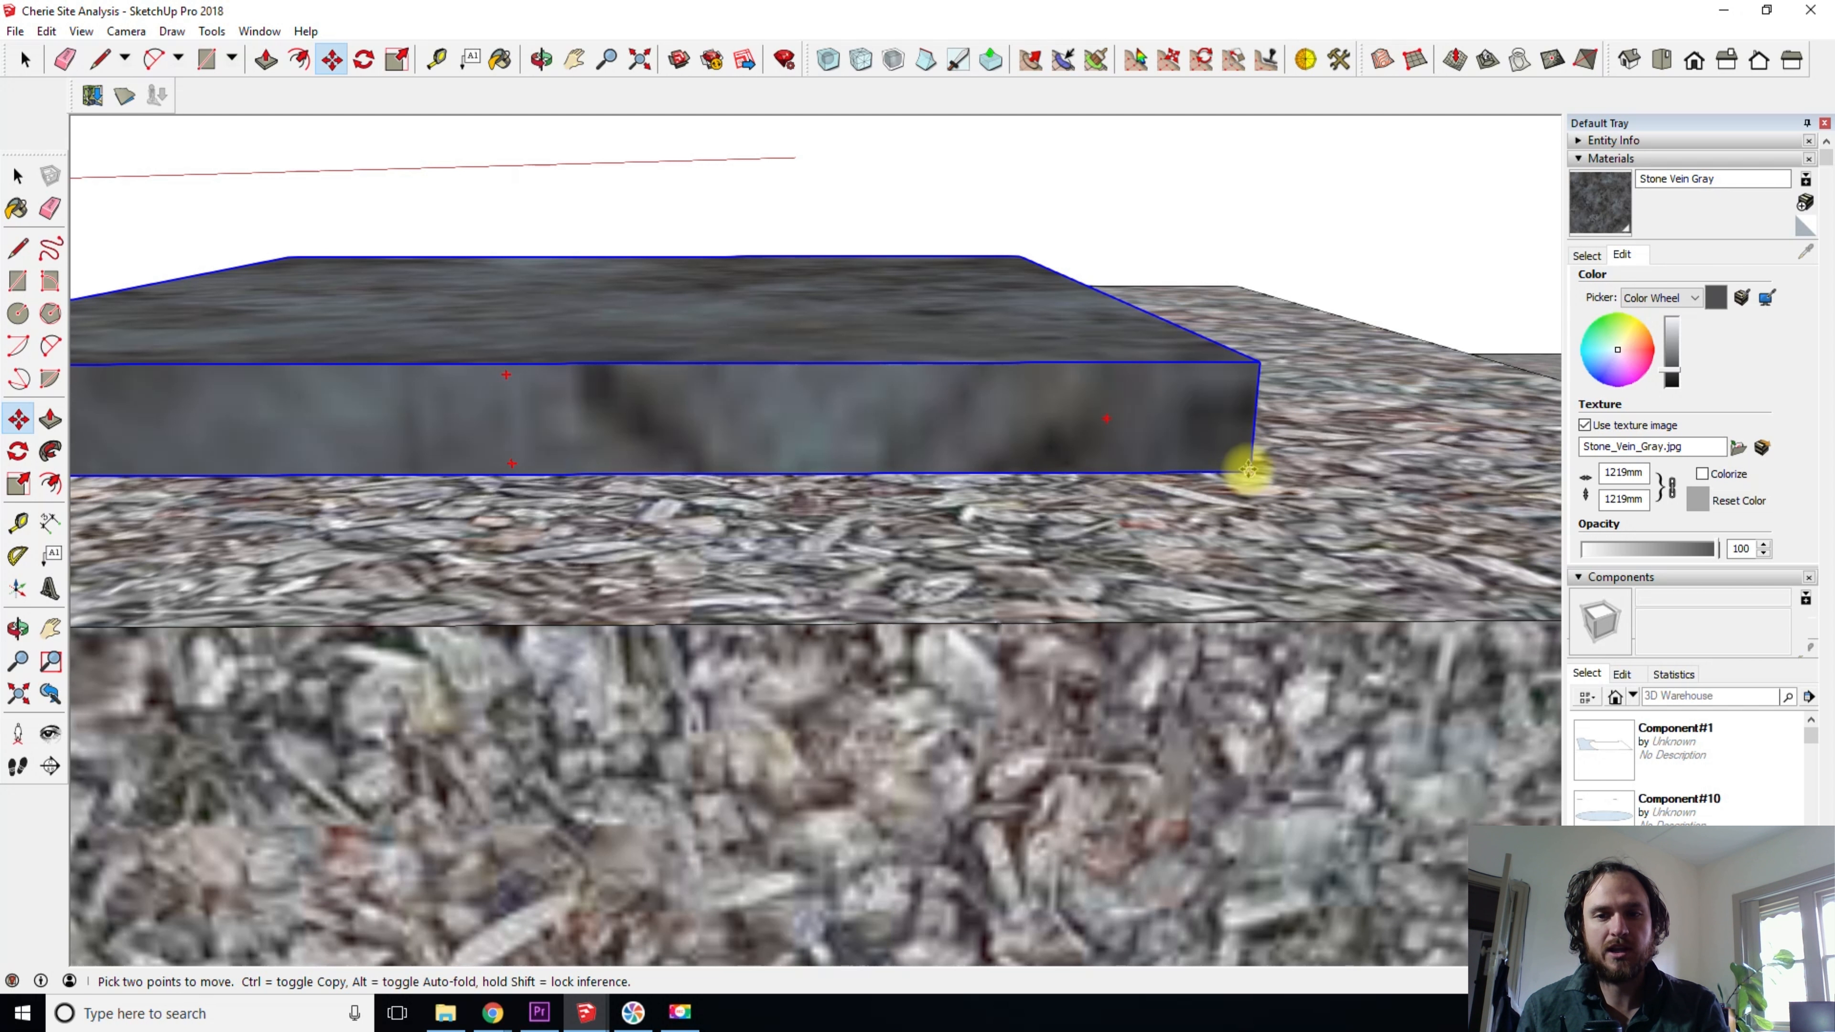
pyautogui.click(1250, 469)
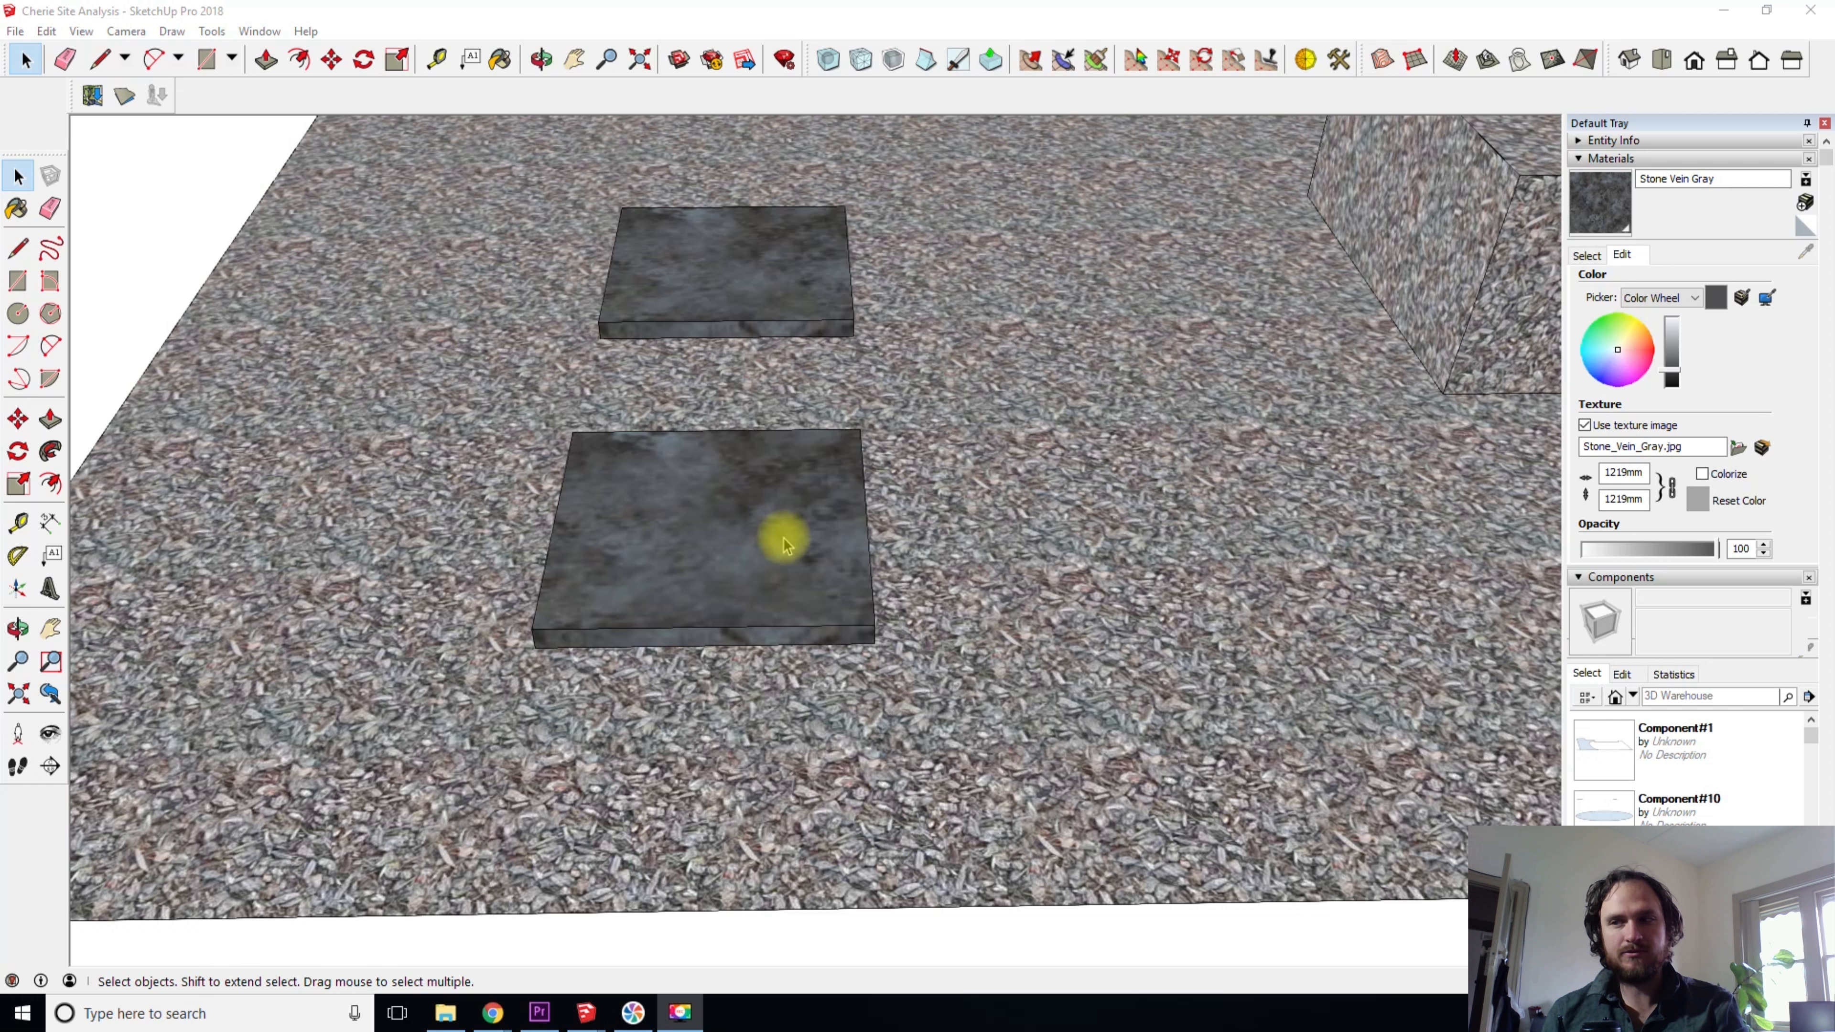
# - Try lifting the front slab from its top face along the locked blue axis, and cancel the move
pyautogui.moveTo(770, 599); pyautogui.dragTo(687, 596, button='middle')
pyautogui.click(663, 665)
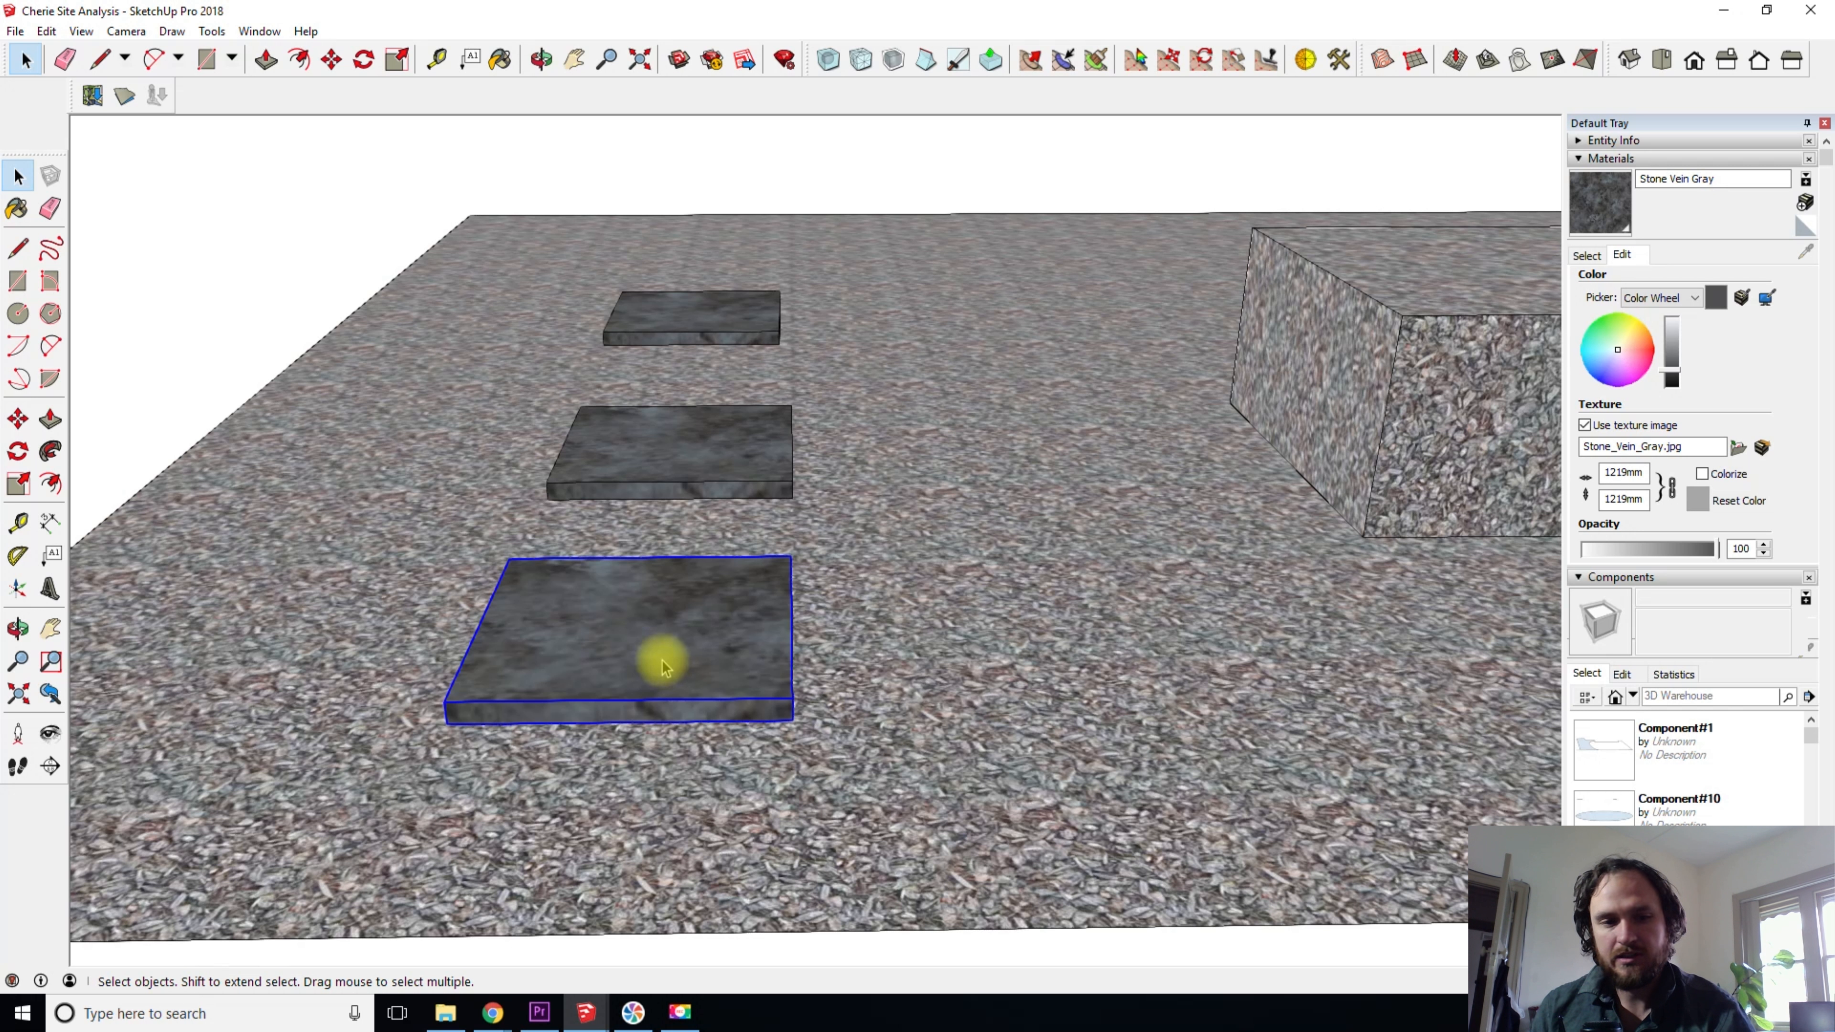
pyautogui.press('m')
pyautogui.click(594, 635)
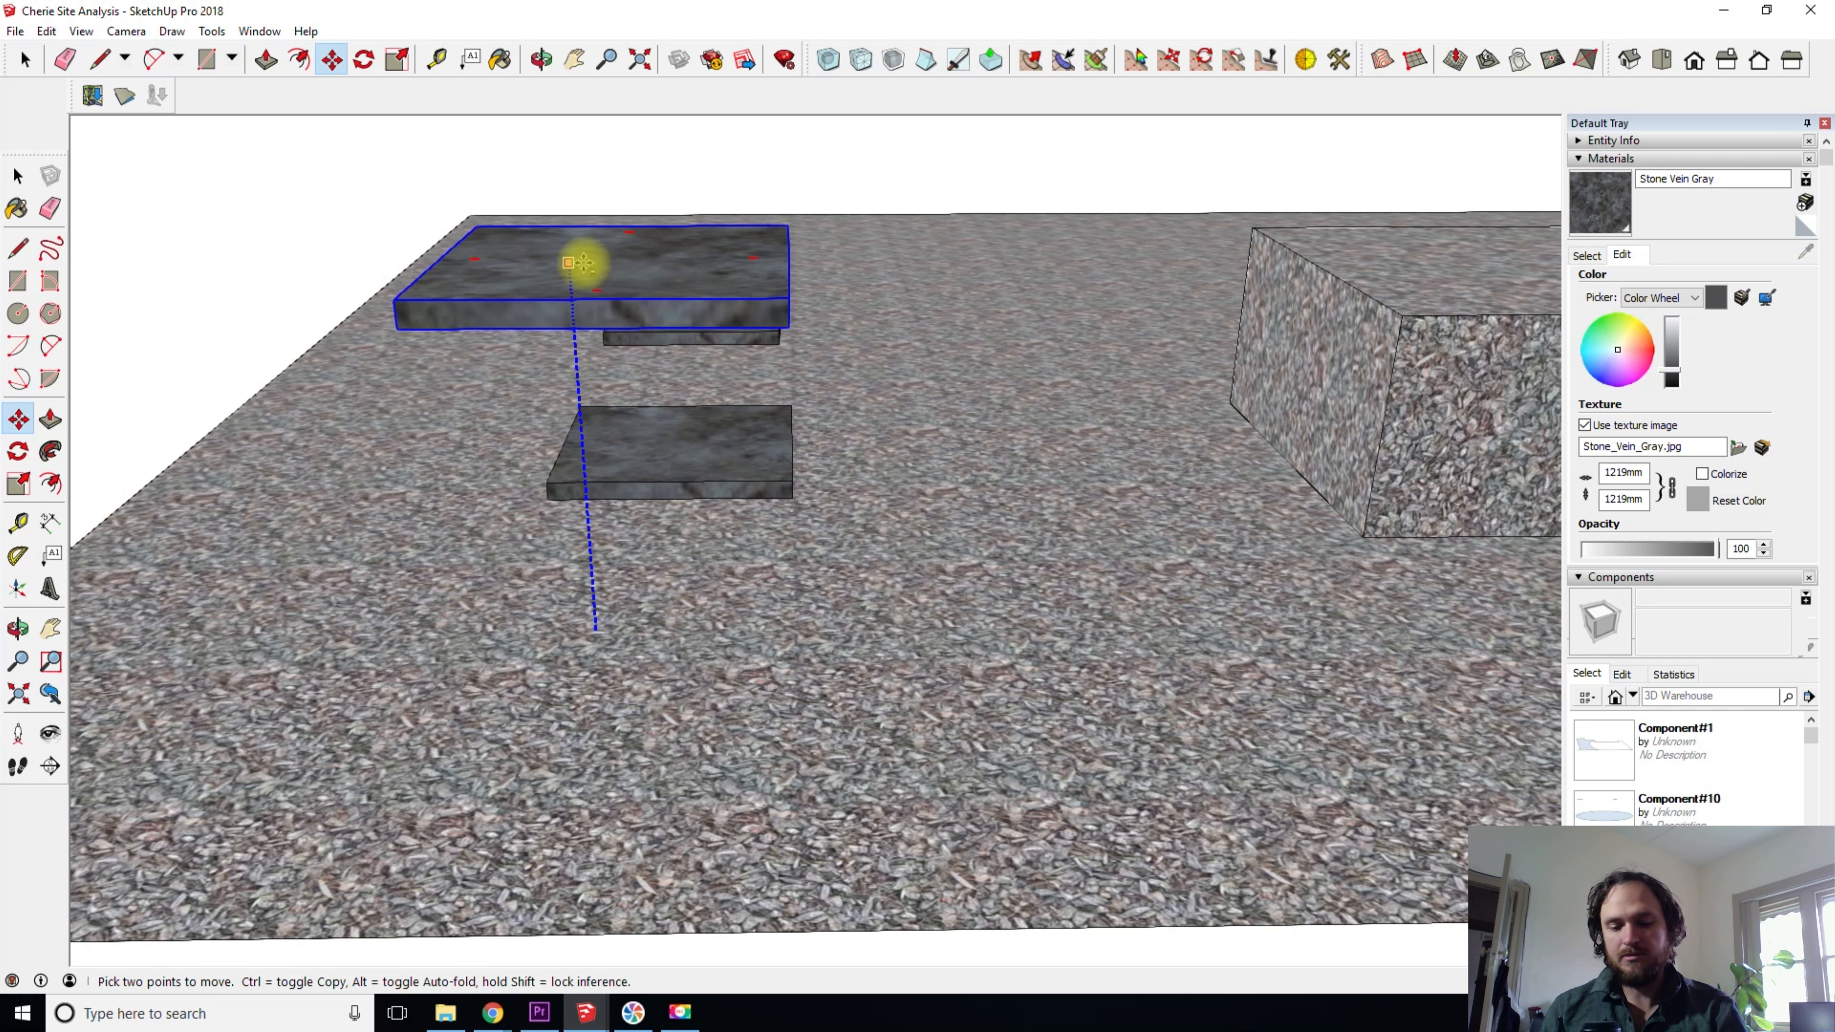
pyautogui.click(640, 636)
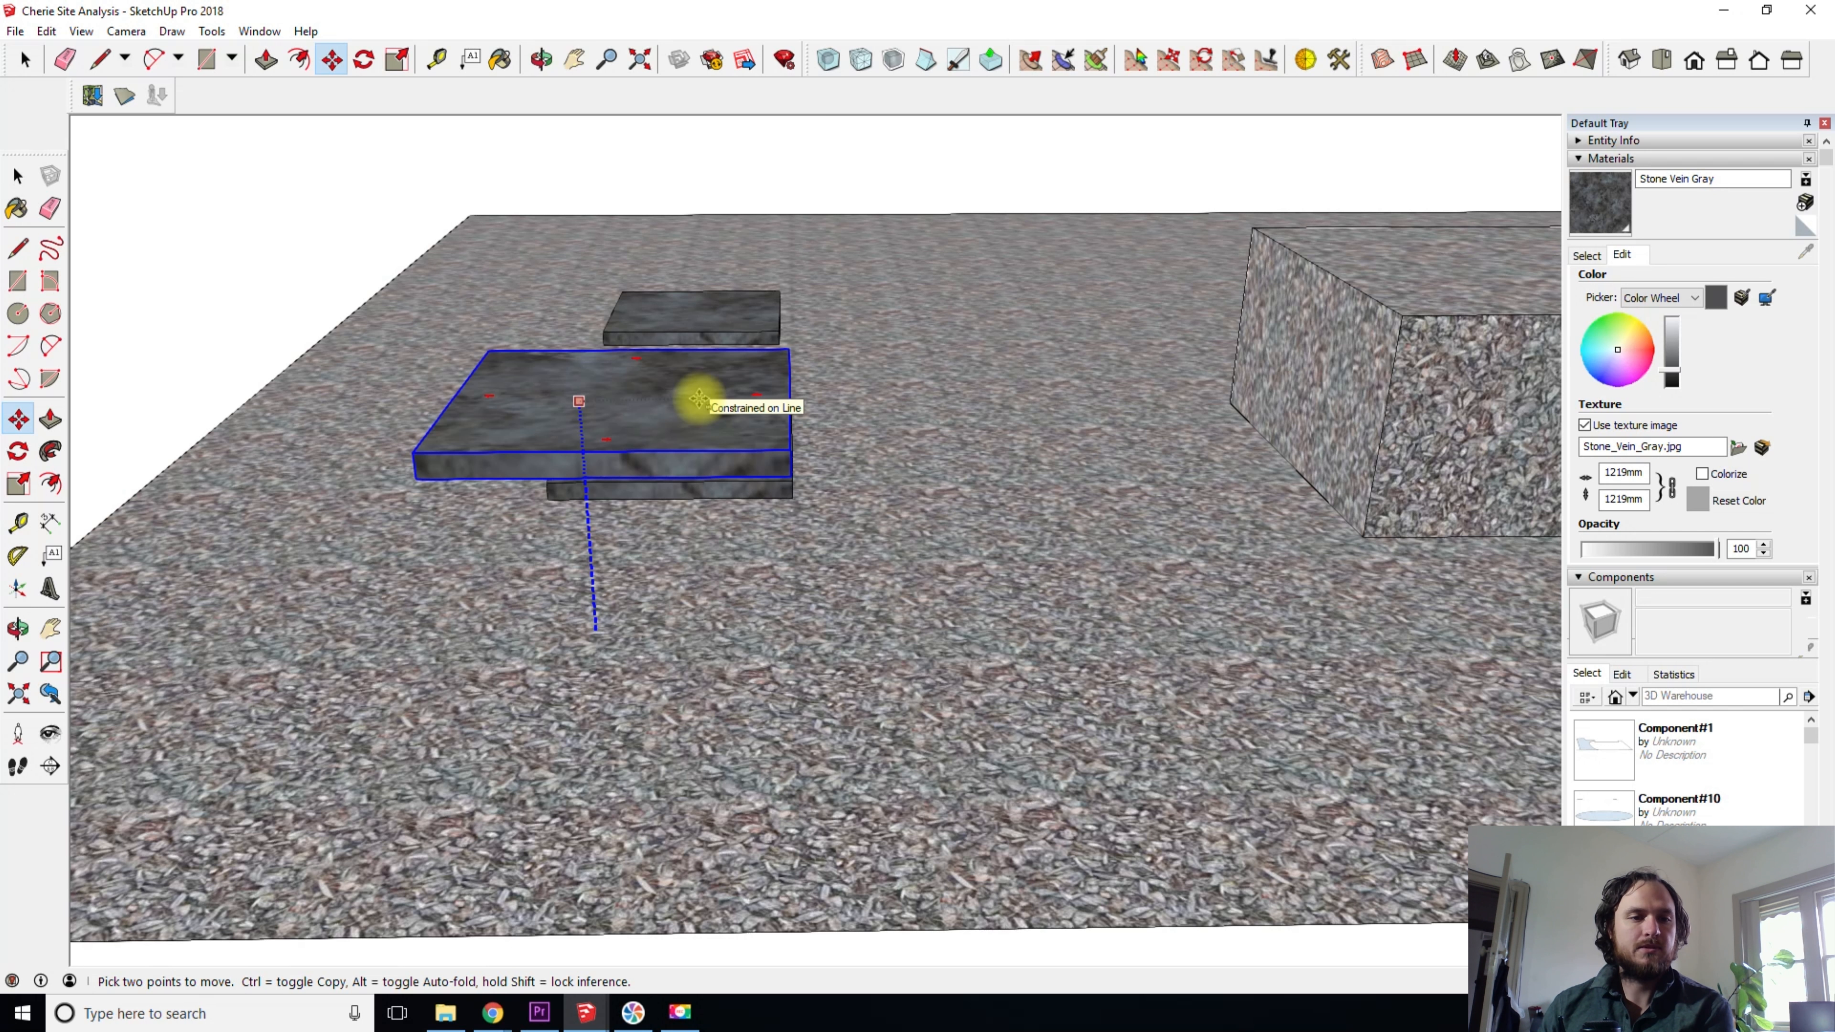
pyautogui.press('Left')
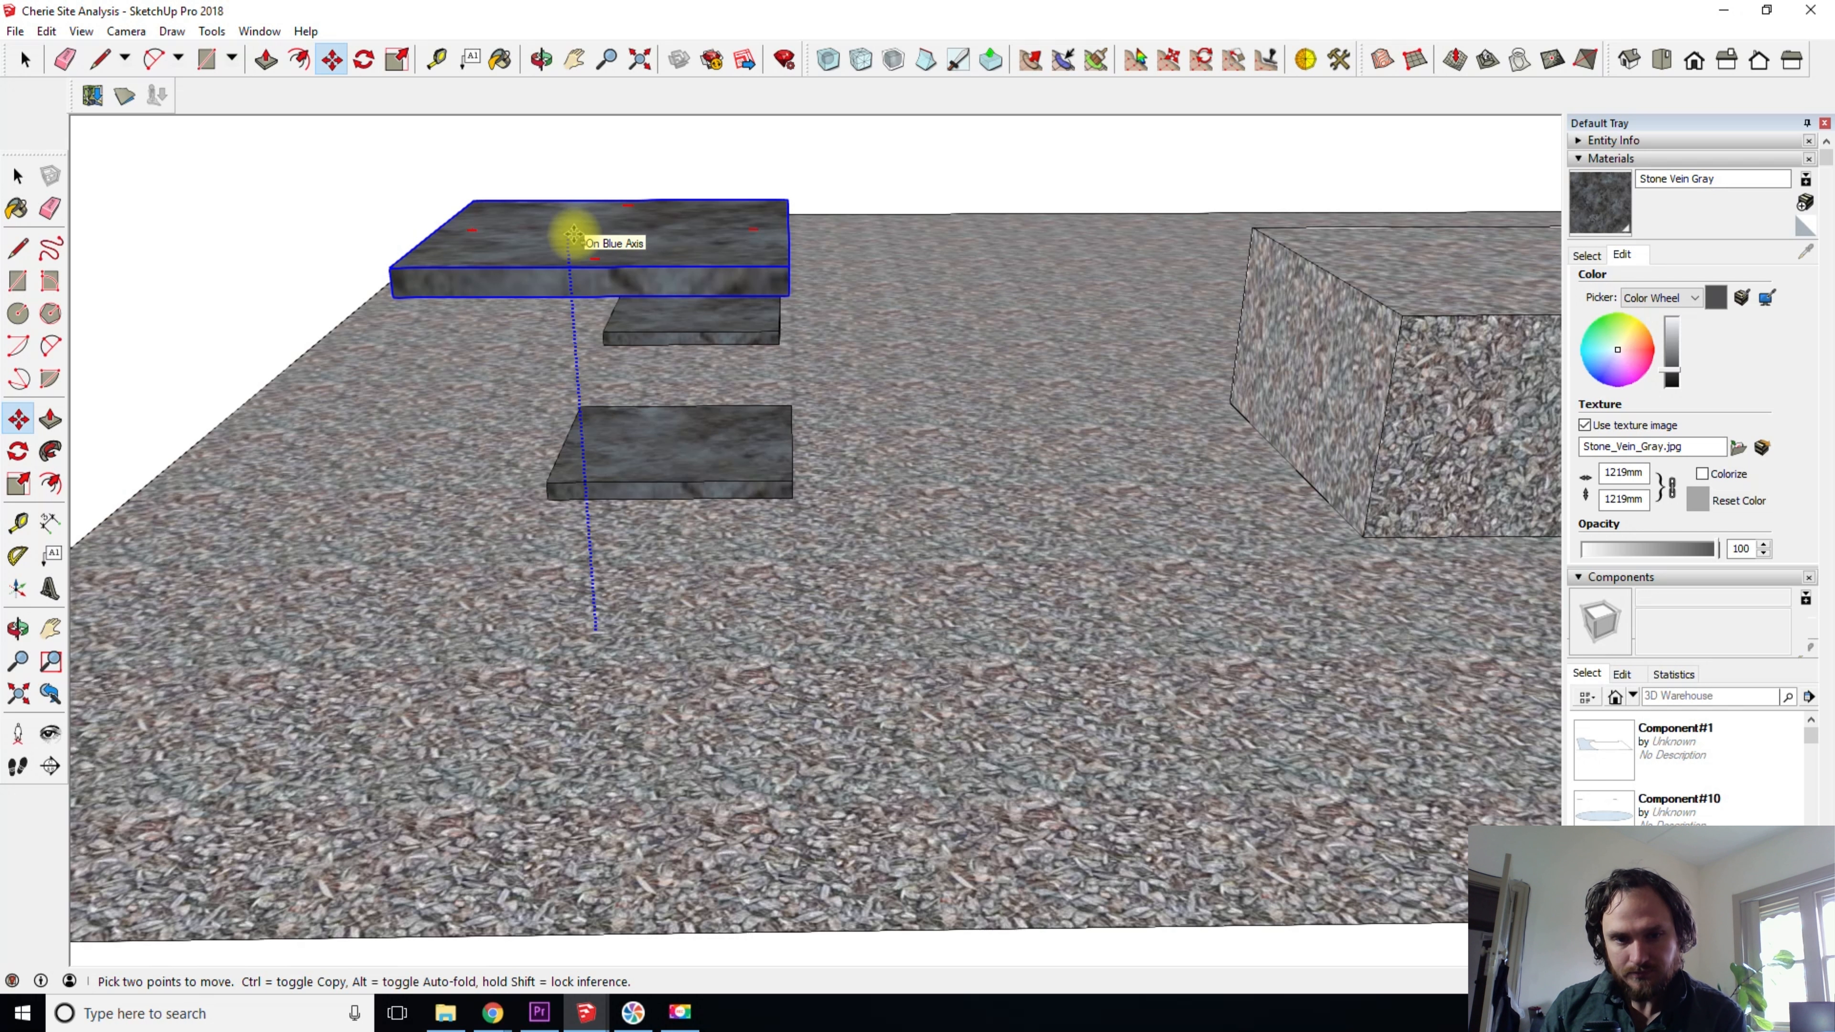
pyautogui.press('Escape')
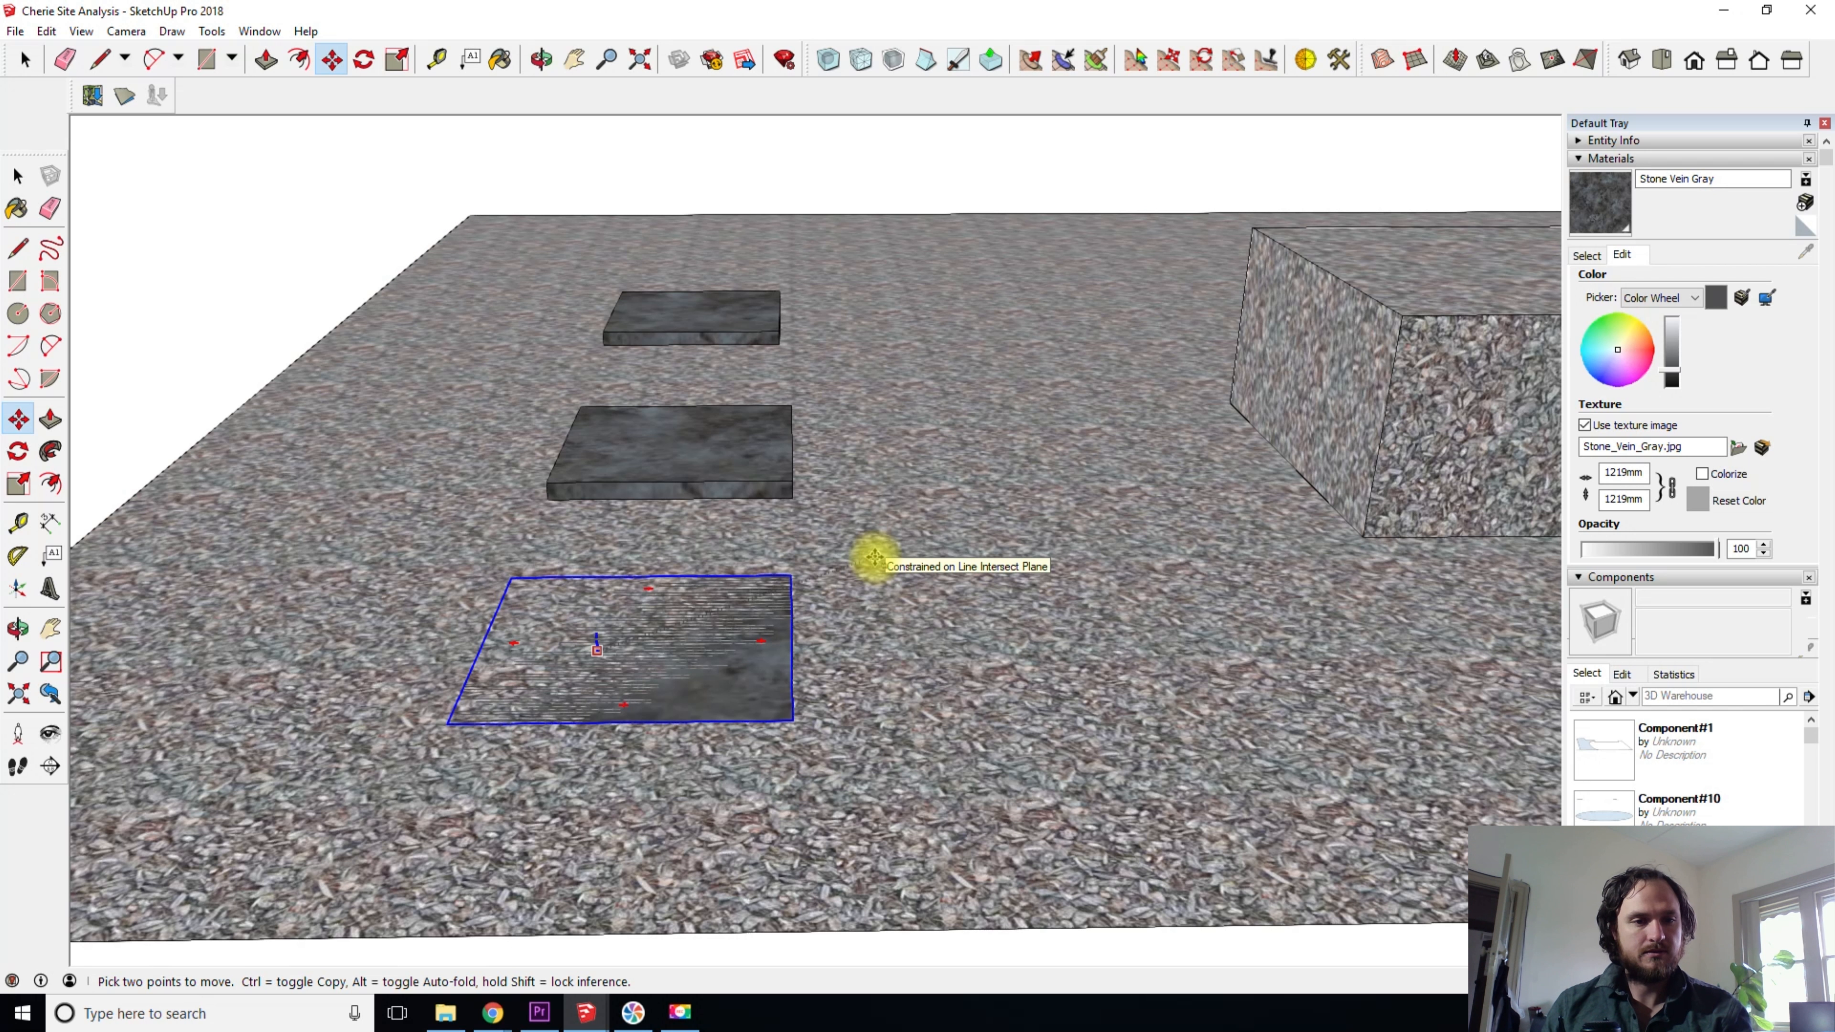
pyautogui.press('space')
# - Raise the front slab by its bottom corner along the locked blue axis and enter an exact move distance
pyautogui.keyDown('shift'); pyautogui.moveTo(684, 668); pyautogui.dragTo(631, 576, button='middle'); pyautogui.keyUp('shift')
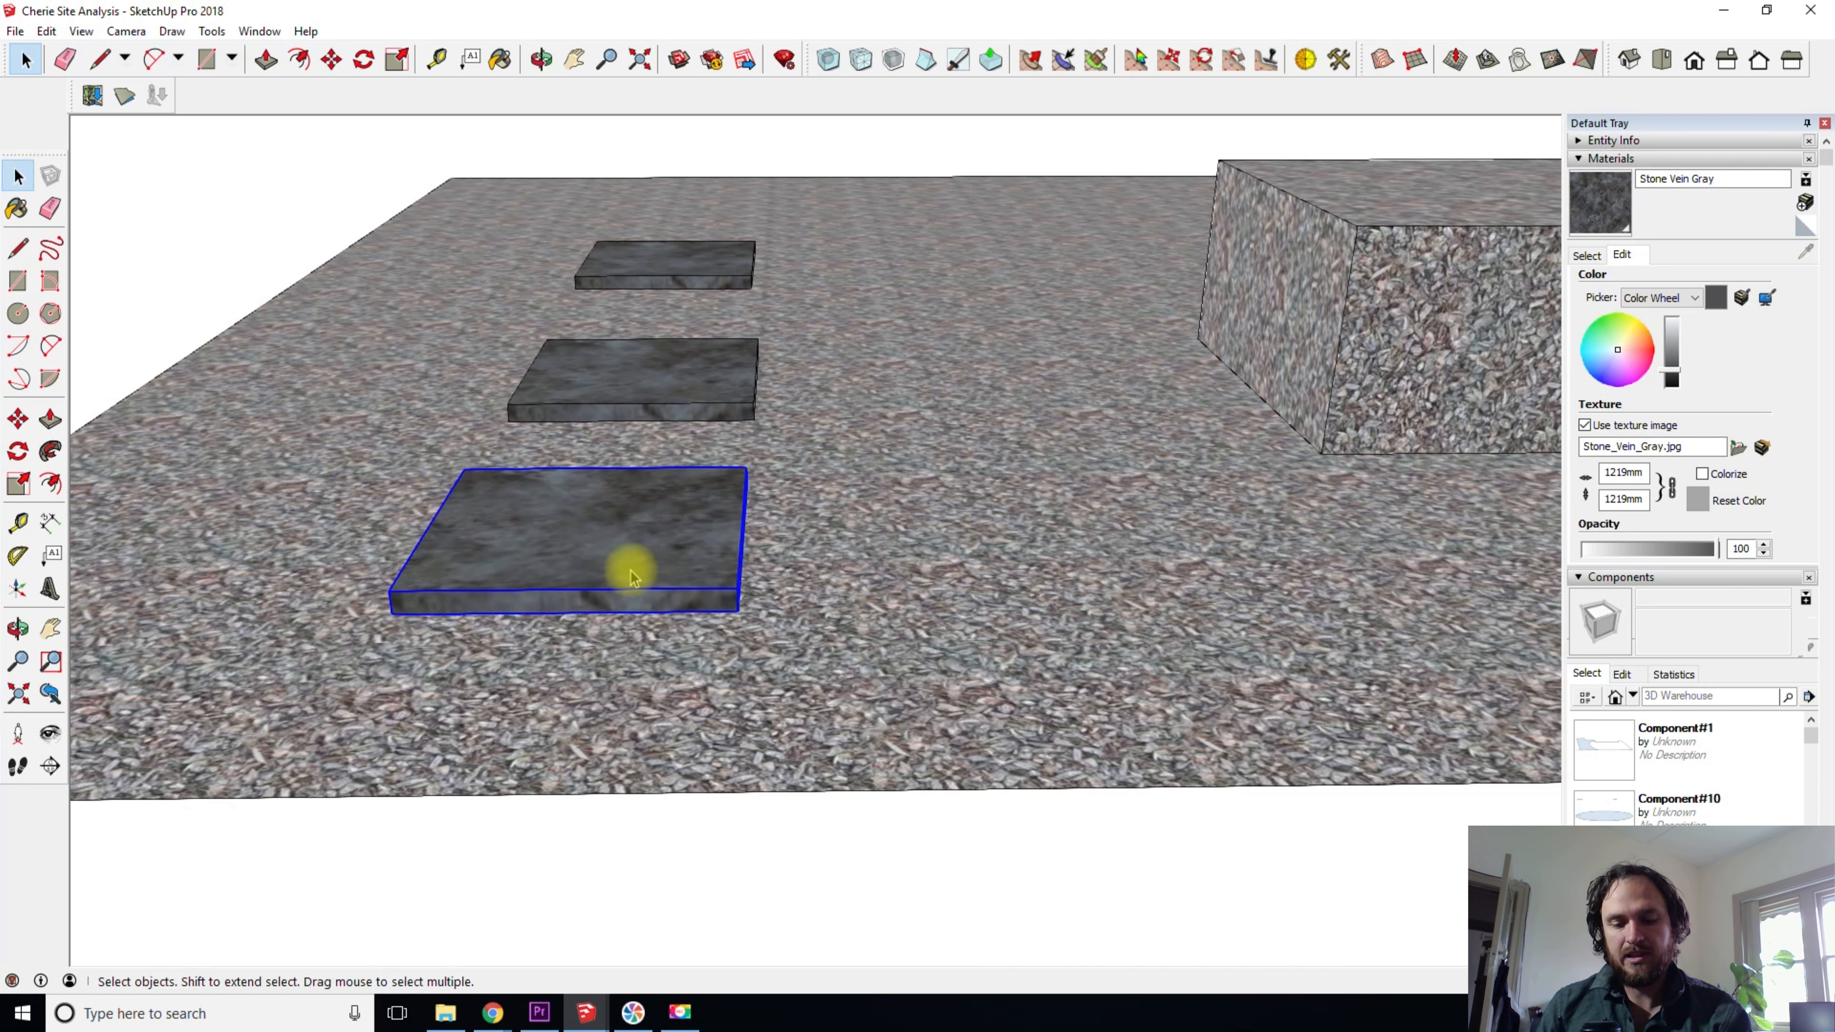
pyautogui.press('m')
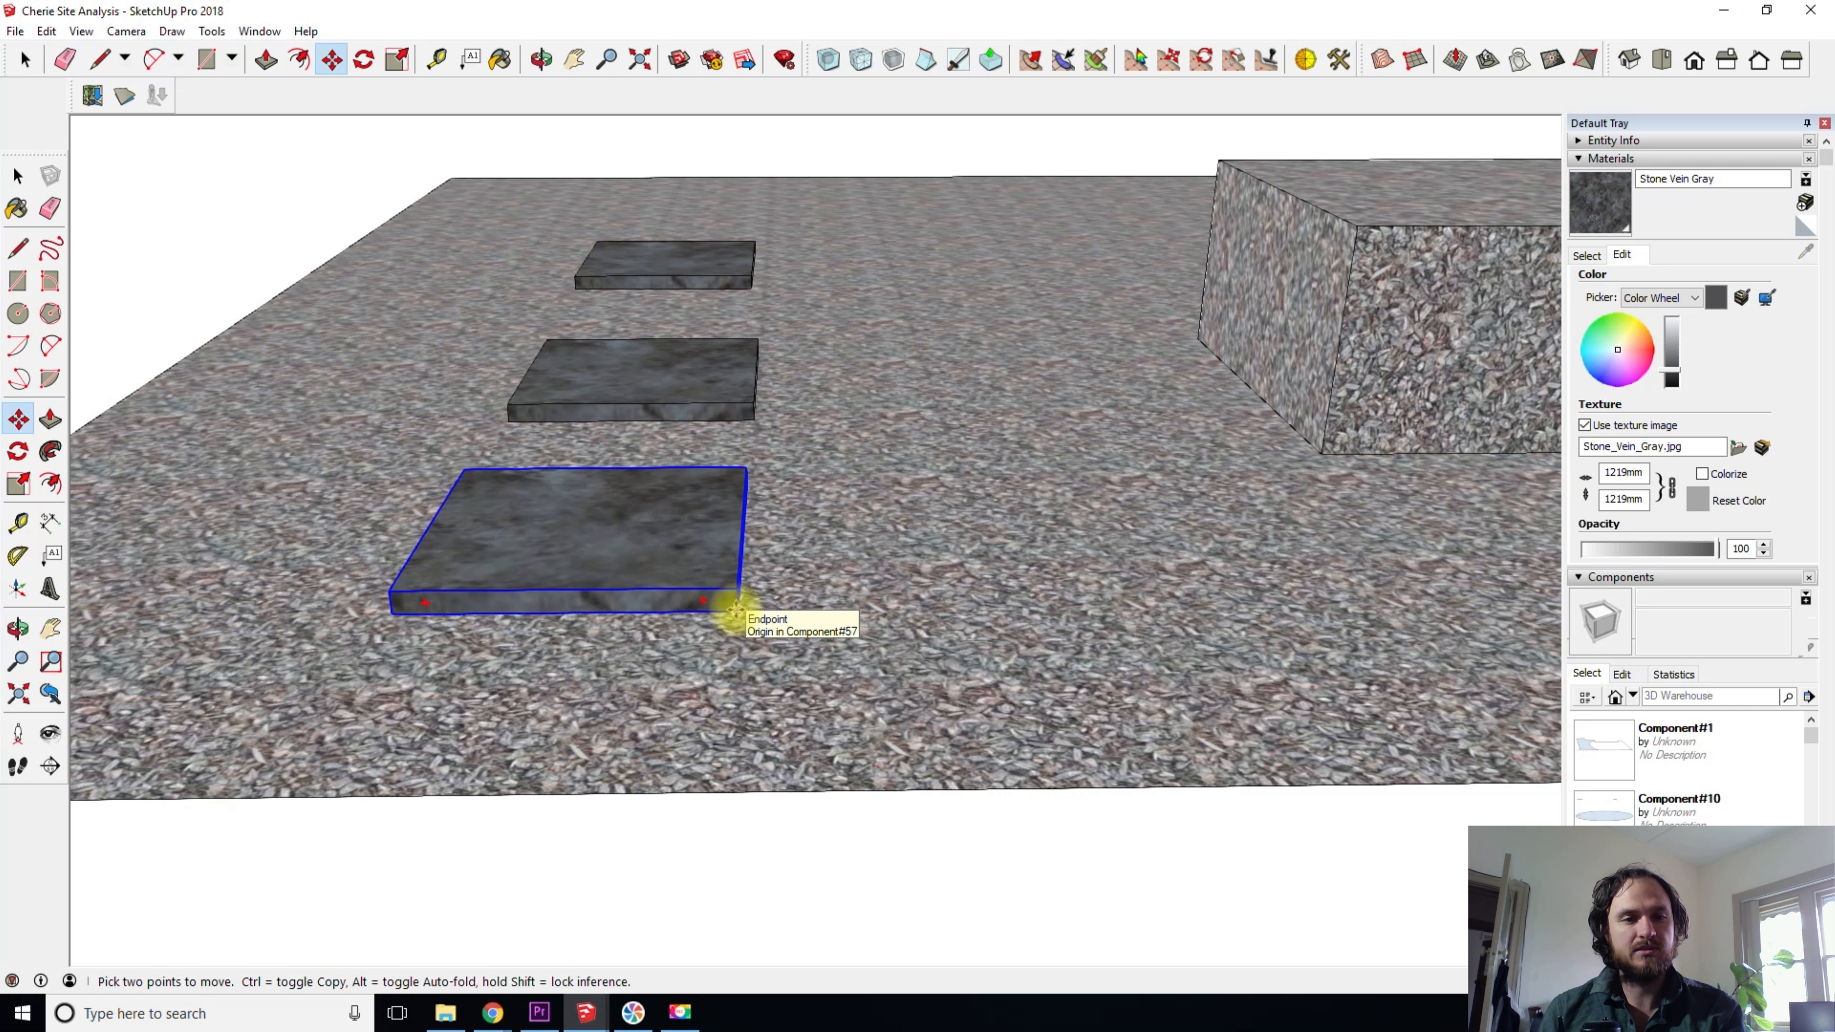
pyautogui.click(735, 609)
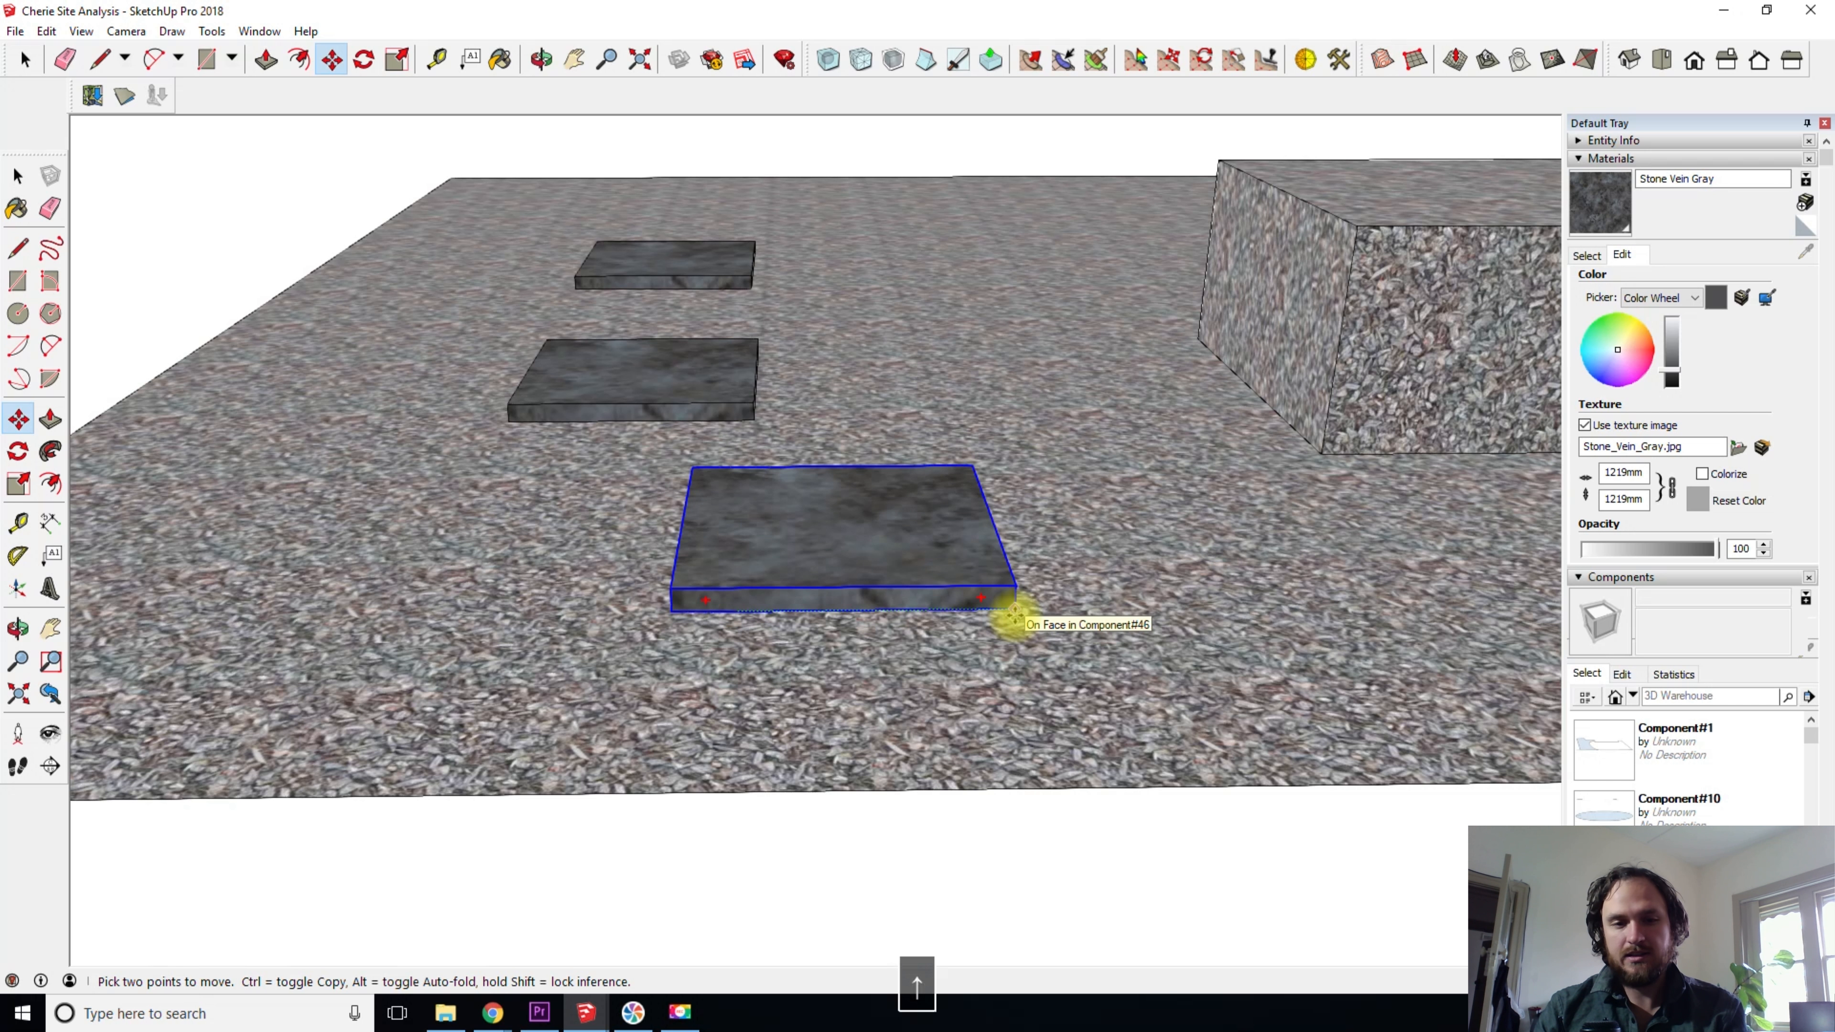
pyautogui.press('Escape')
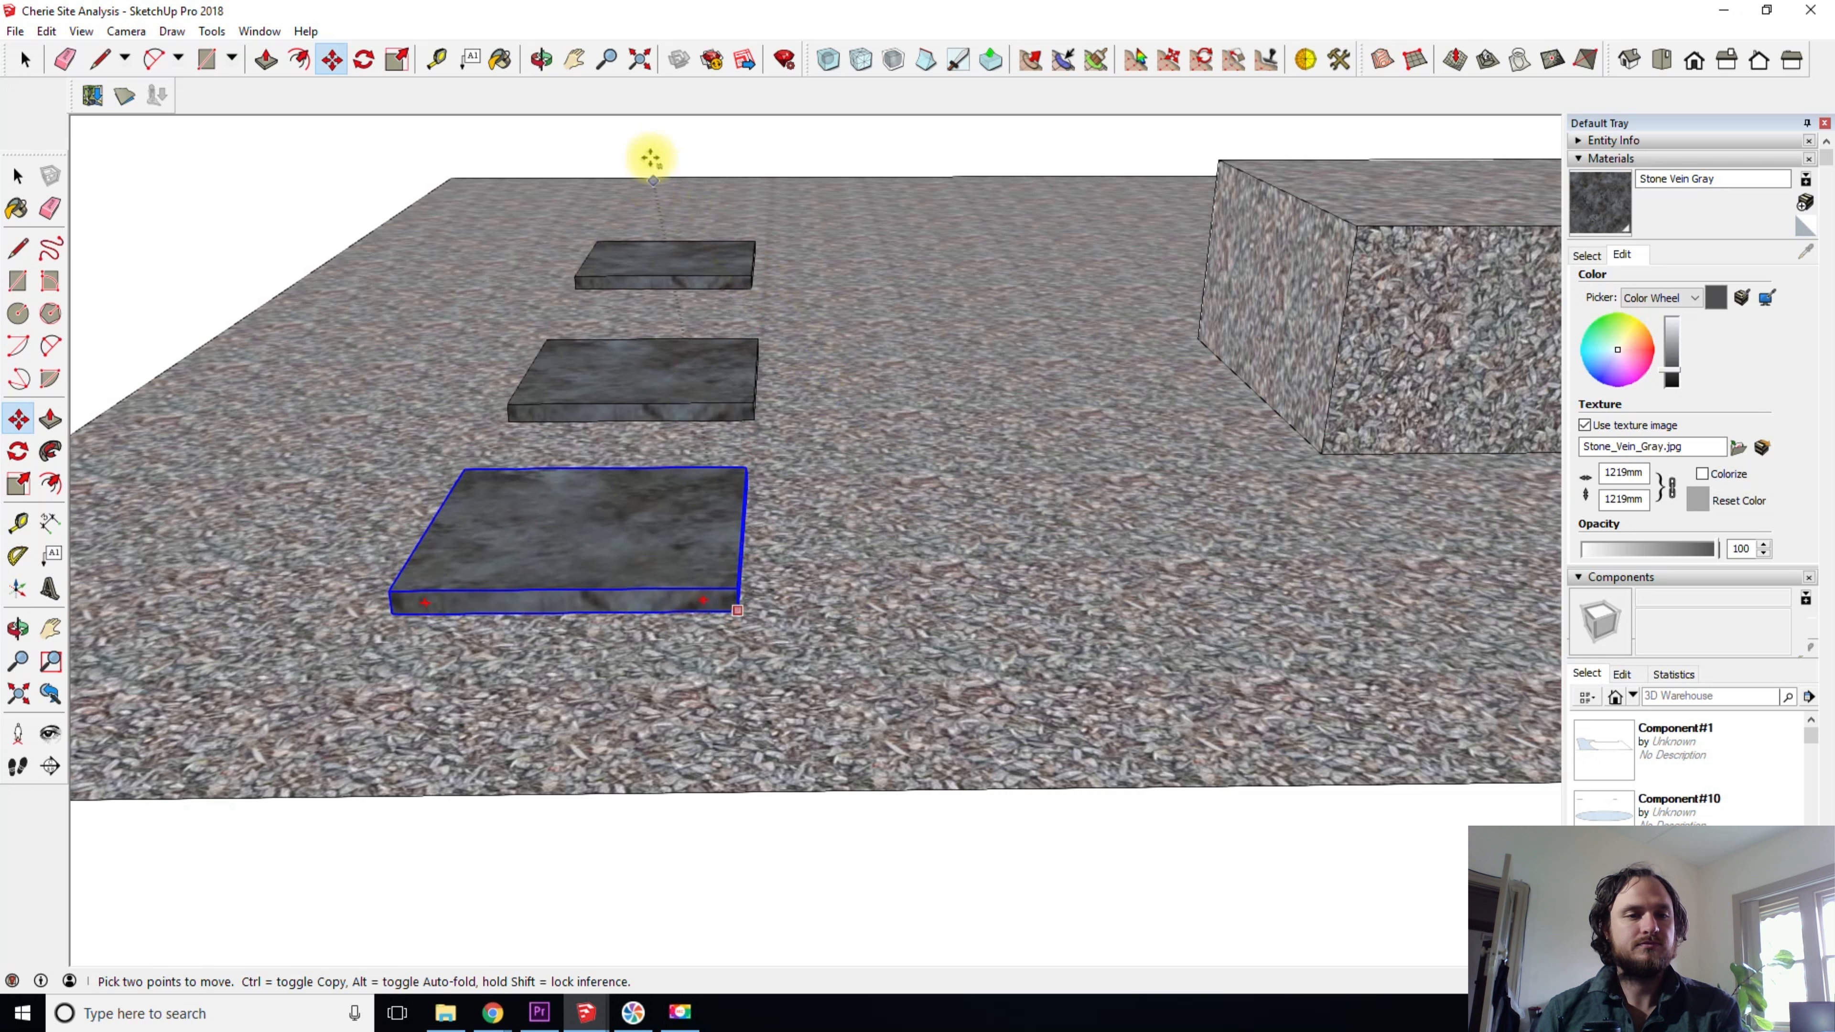
pyautogui.moveTo(1069, 320); pyautogui.dragTo(1032, 208, button='middle')
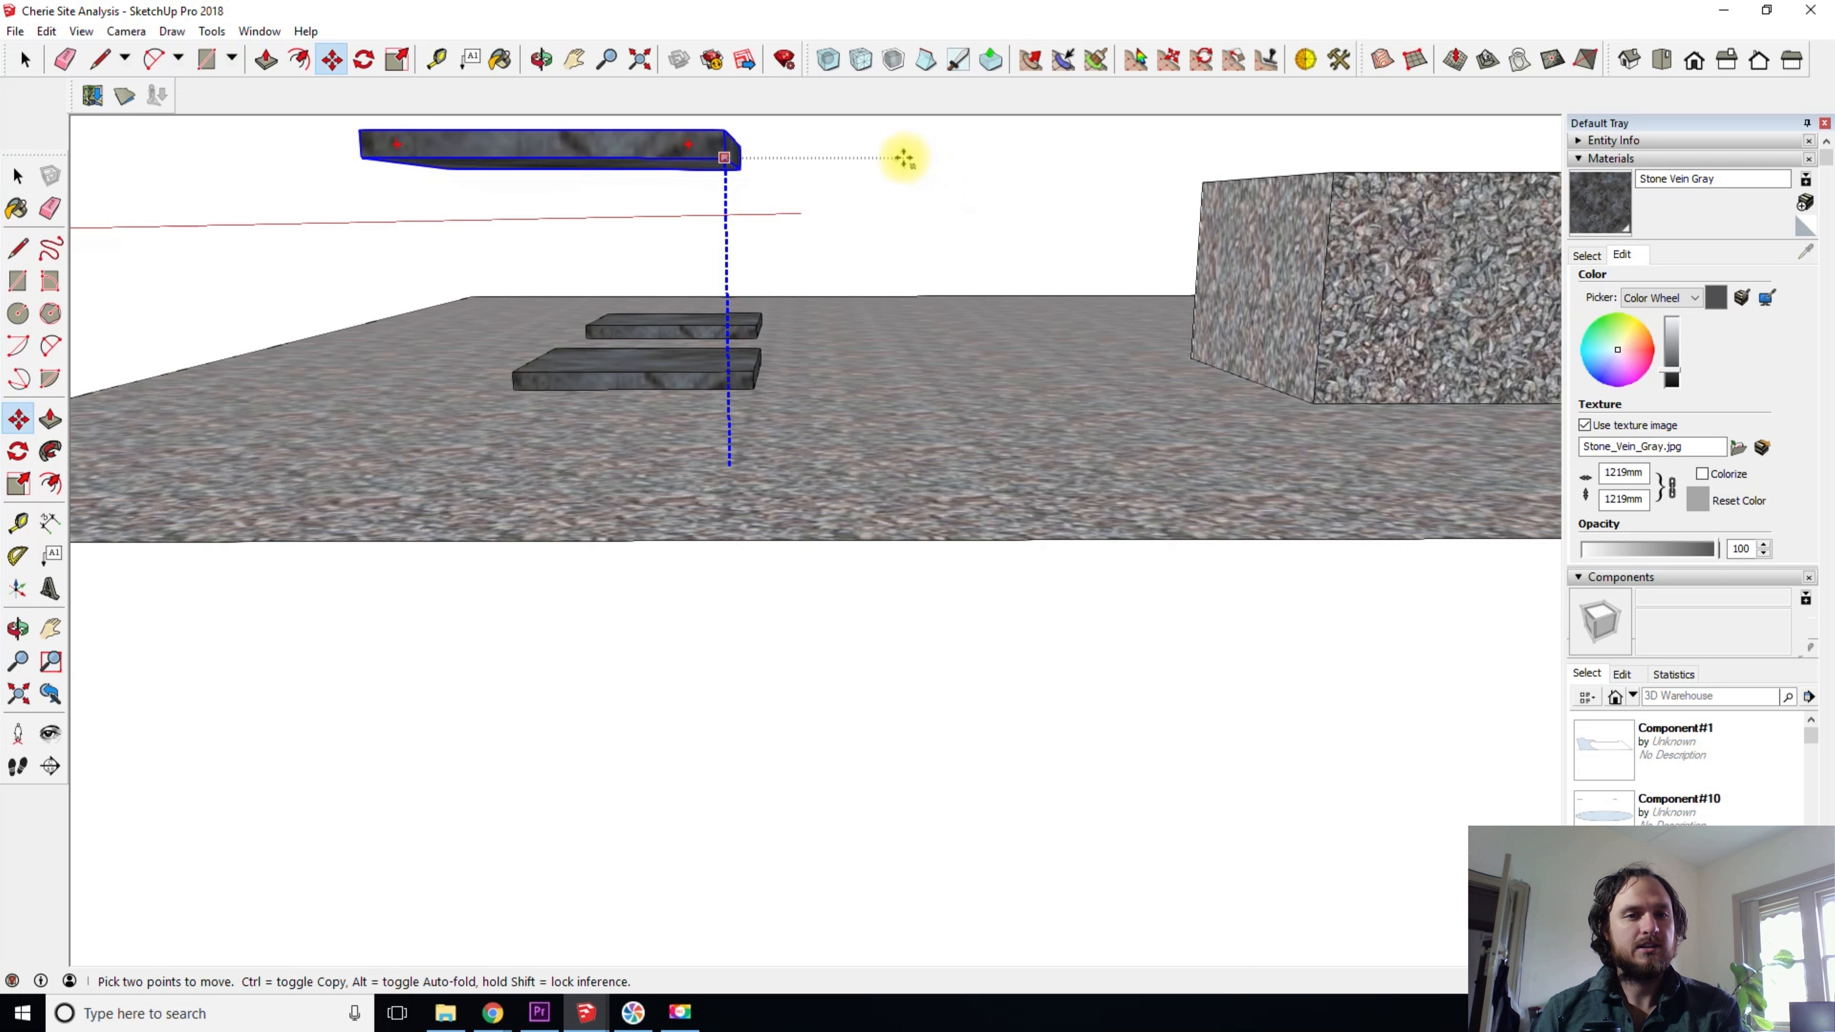
pyautogui.click(900, 214)
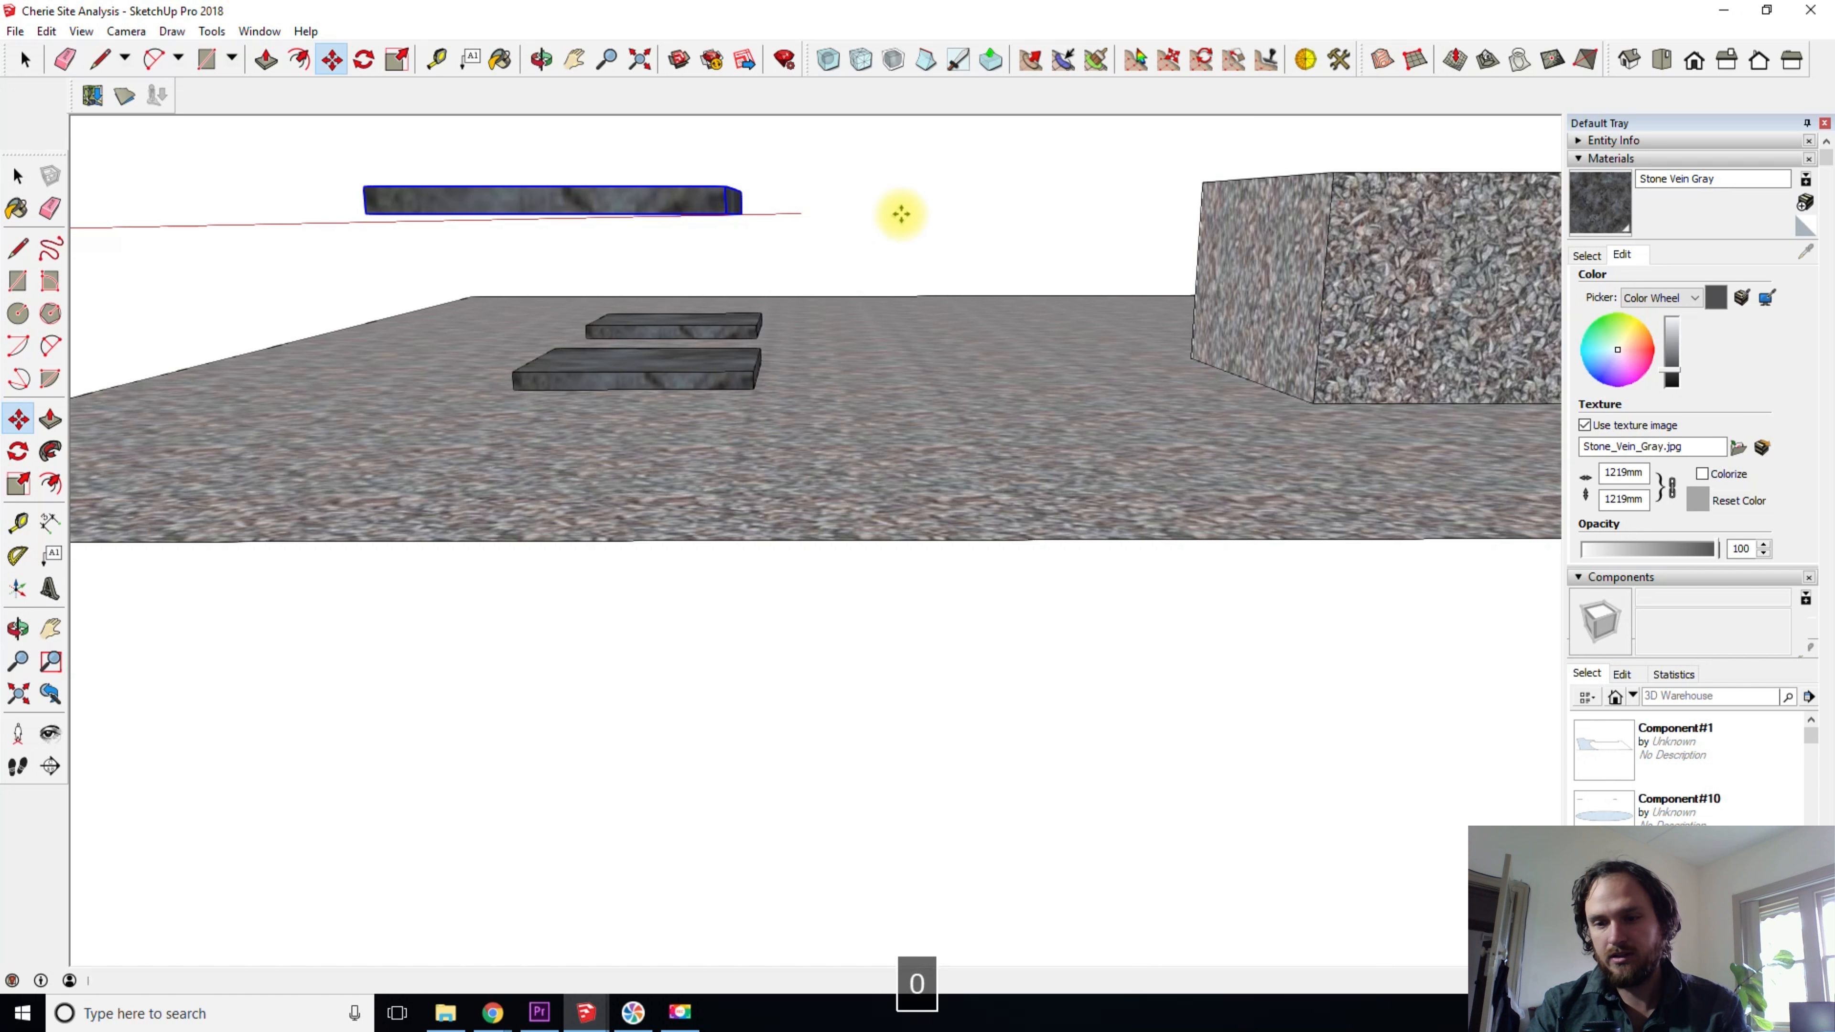
pyautogui.press('Return')
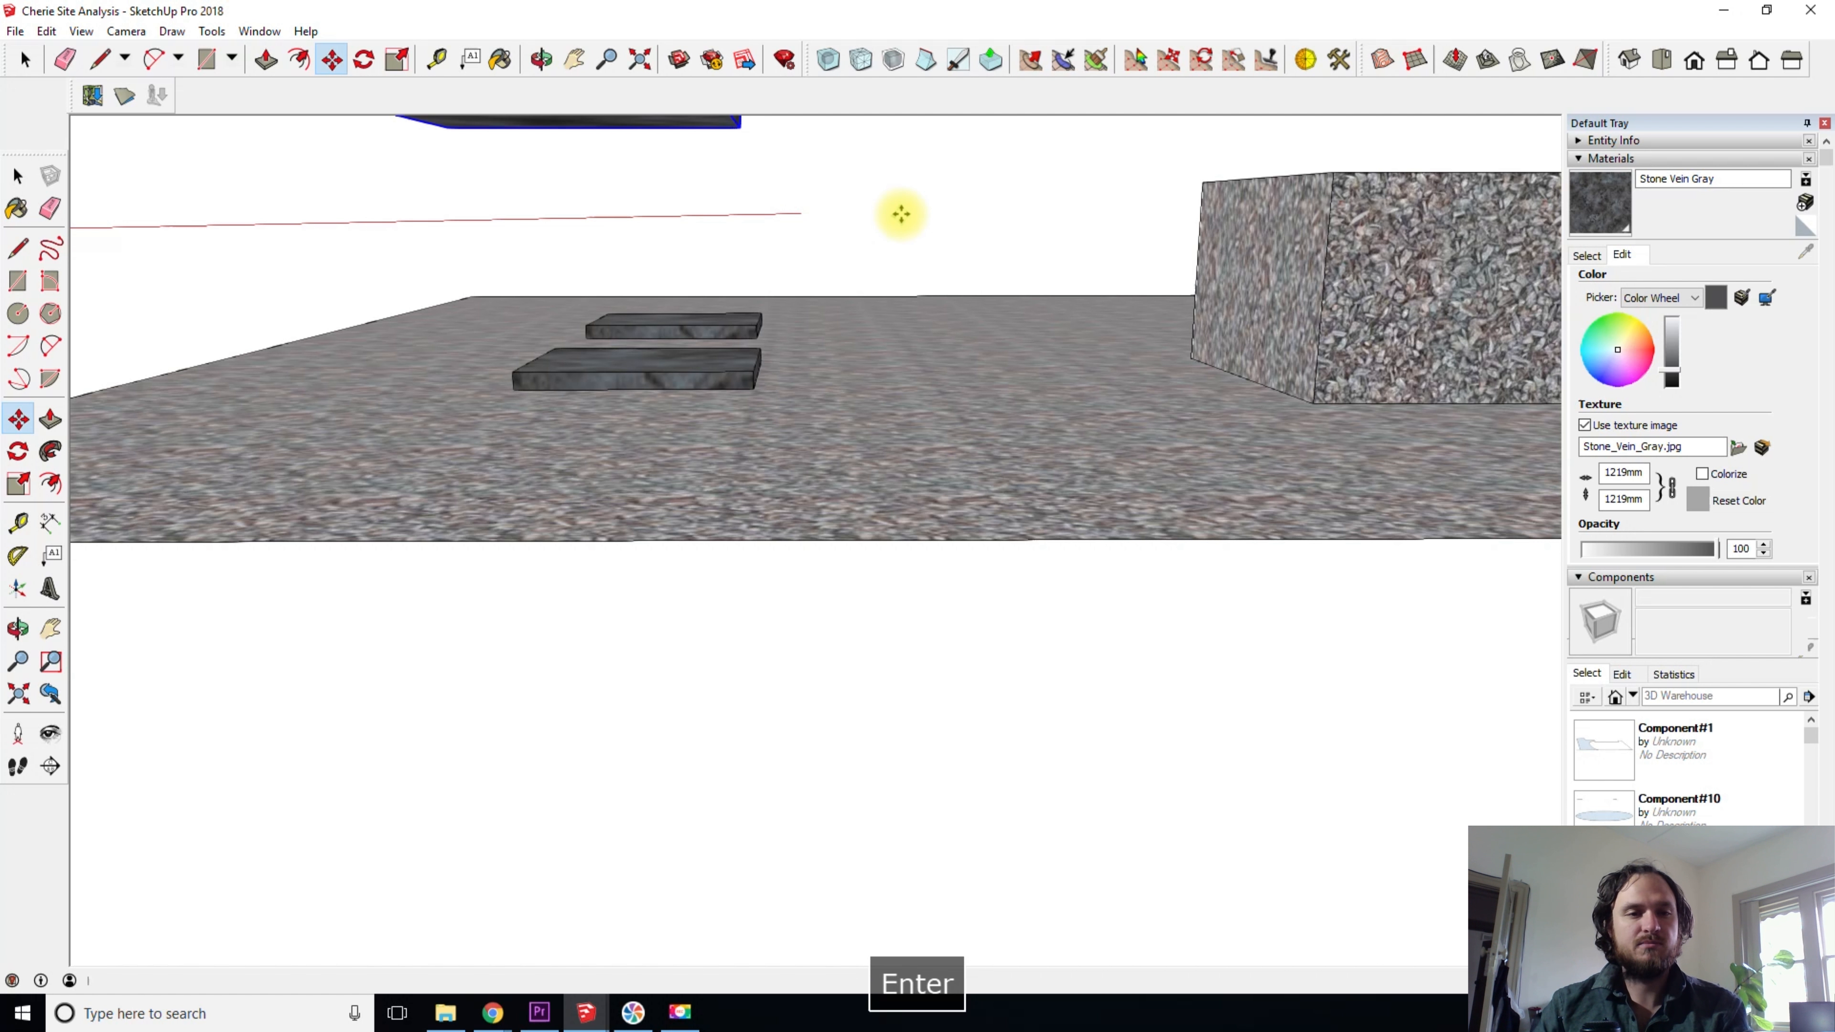
# - Undo the front slab's vertical move
pyautogui.keyDown('shift'); pyautogui.moveTo(827, 321); pyautogui.dragTo(586, 623, button='middle'); pyautogui.keyUp('shift')
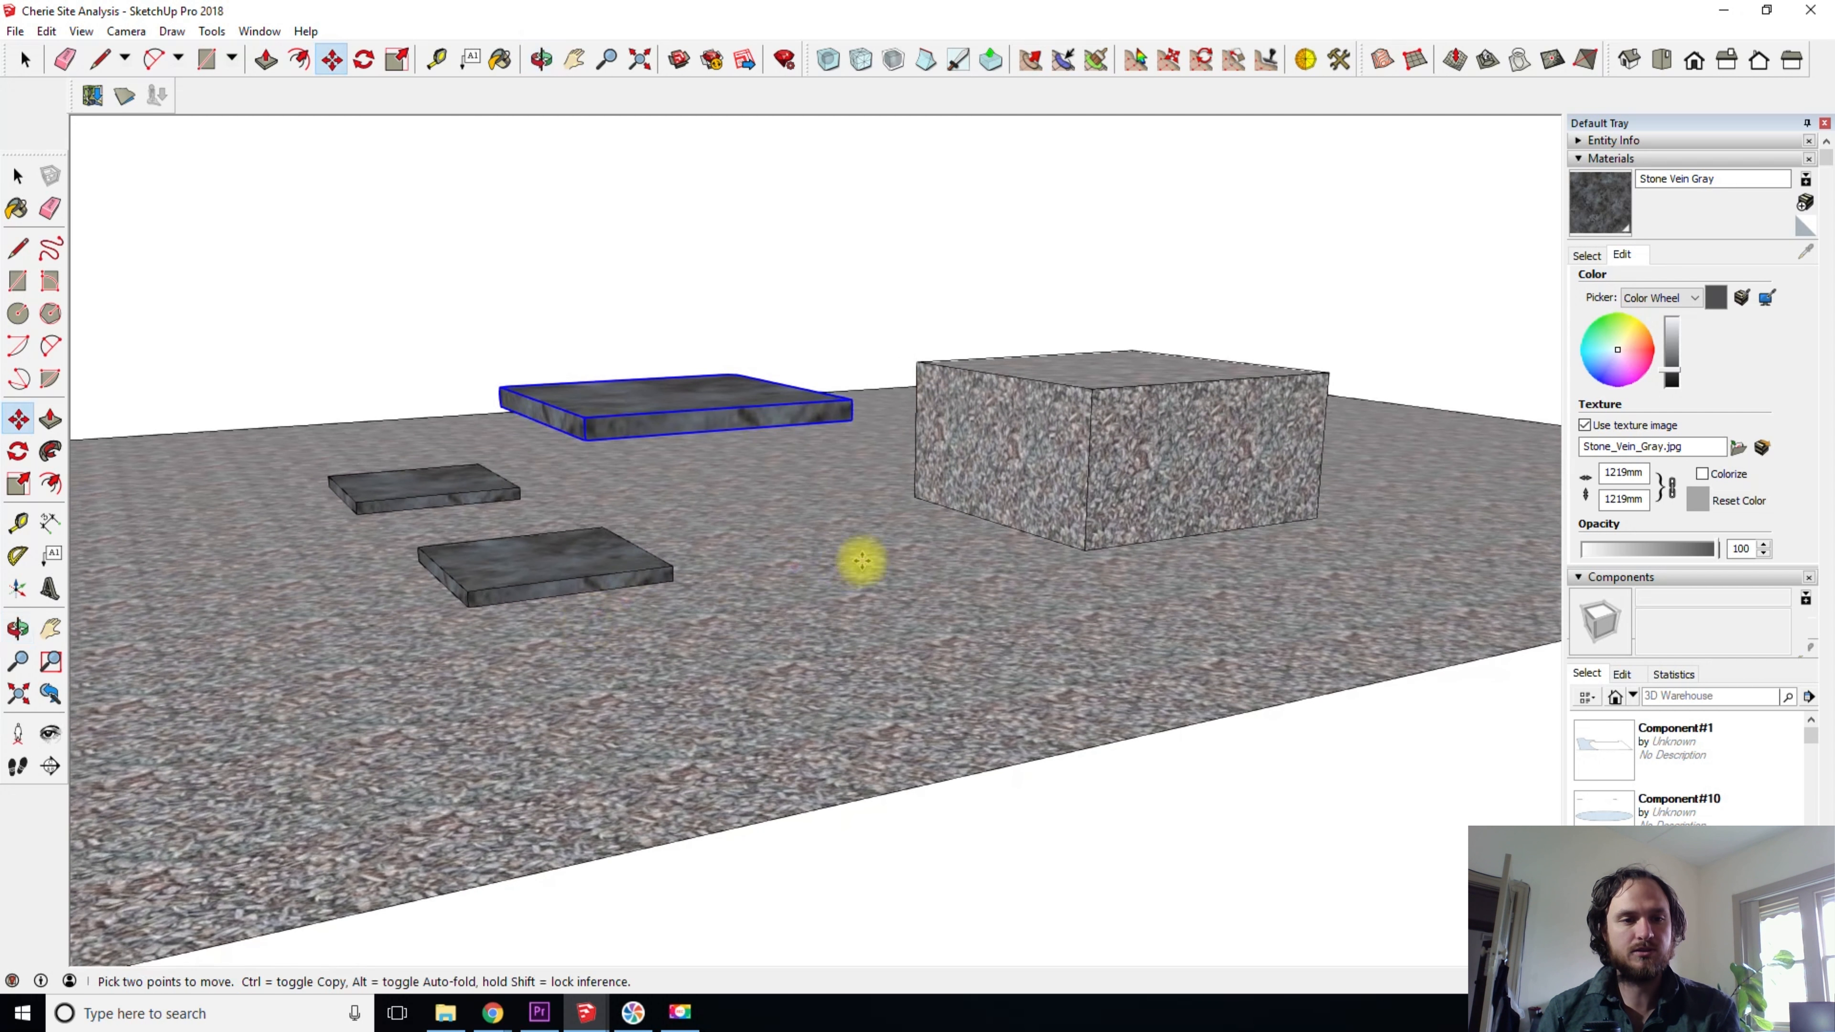
pyautogui.moveTo(861, 561); pyautogui.dragTo(704, 652, button='middle')
pyautogui.hotkey('ctrl', 'z')
pyautogui.moveTo(893, 691); pyautogui.dragTo(722, 776, button='middle')
pyautogui.keyDown('shift'); pyautogui.moveTo(722, 775); pyautogui.dragTo(802, 594, button='middle'); pyautogui.keyUp('shift')
# - Raise the front slab from its bottom corner along the locked blue axis by an exact distance and clear the selection
pyautogui.press('space')
pyautogui.click(115, 262)
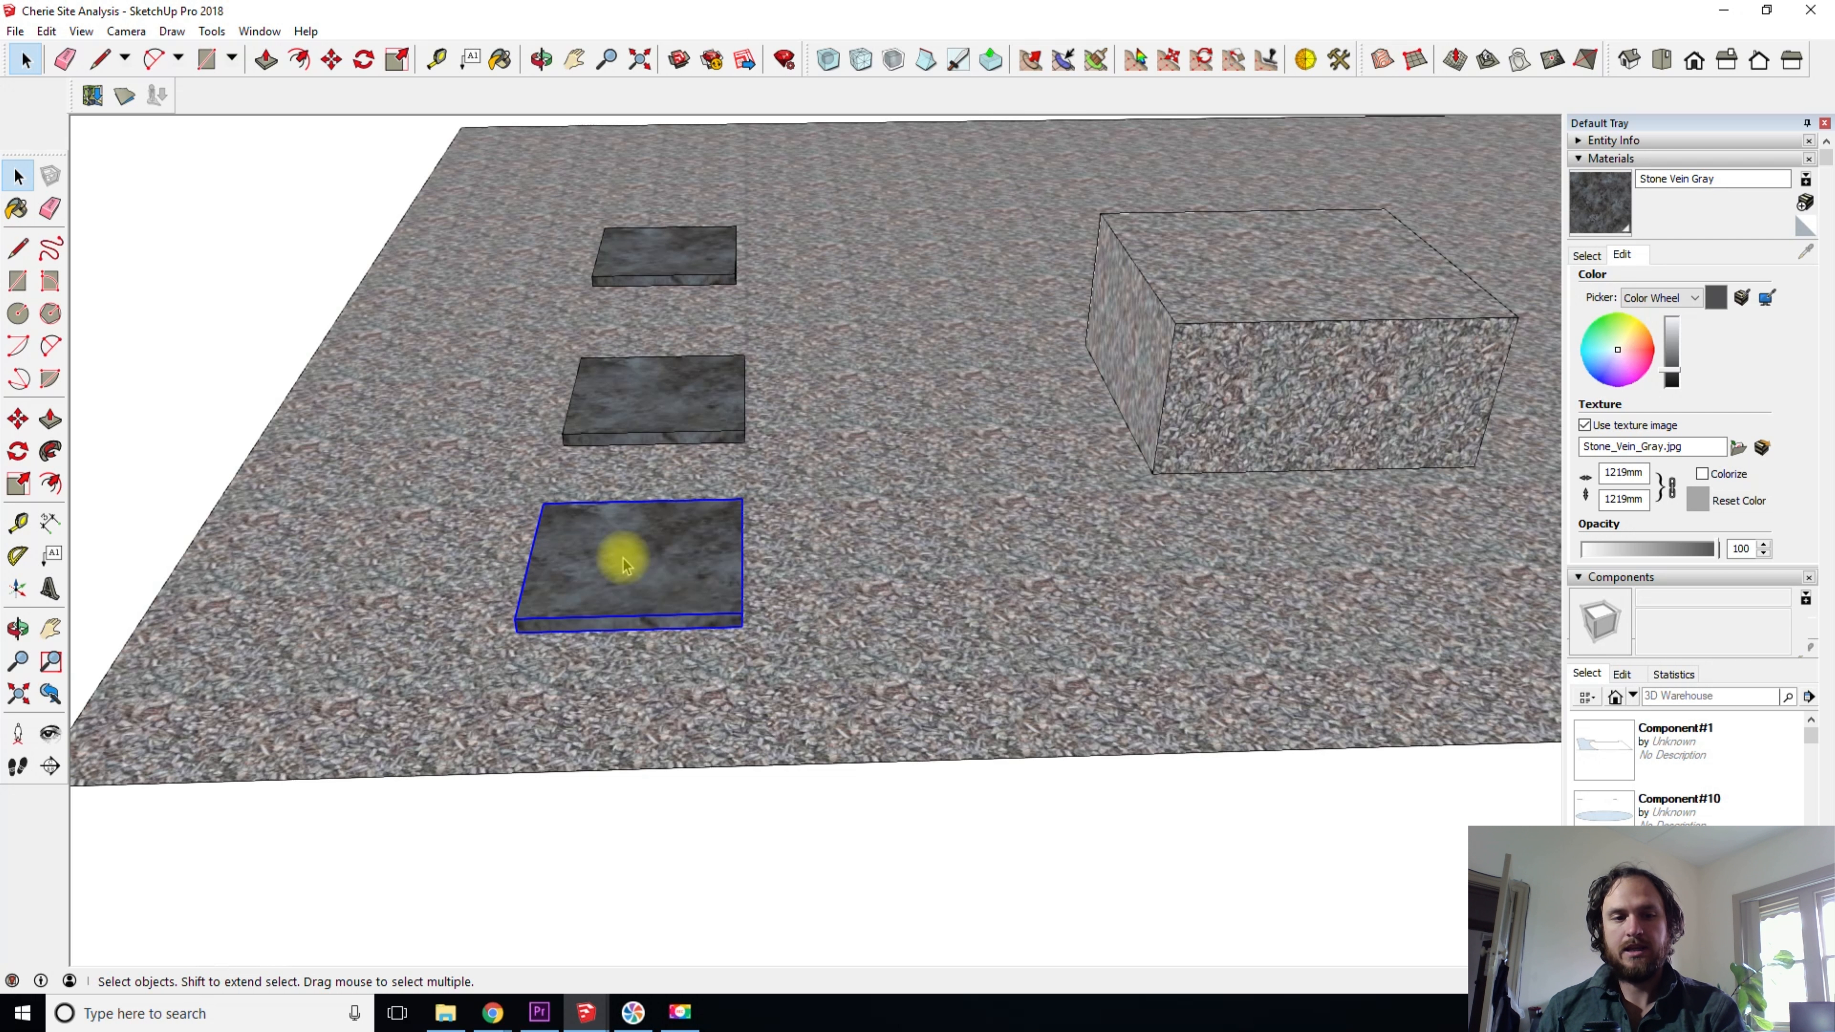
pyautogui.press('m')
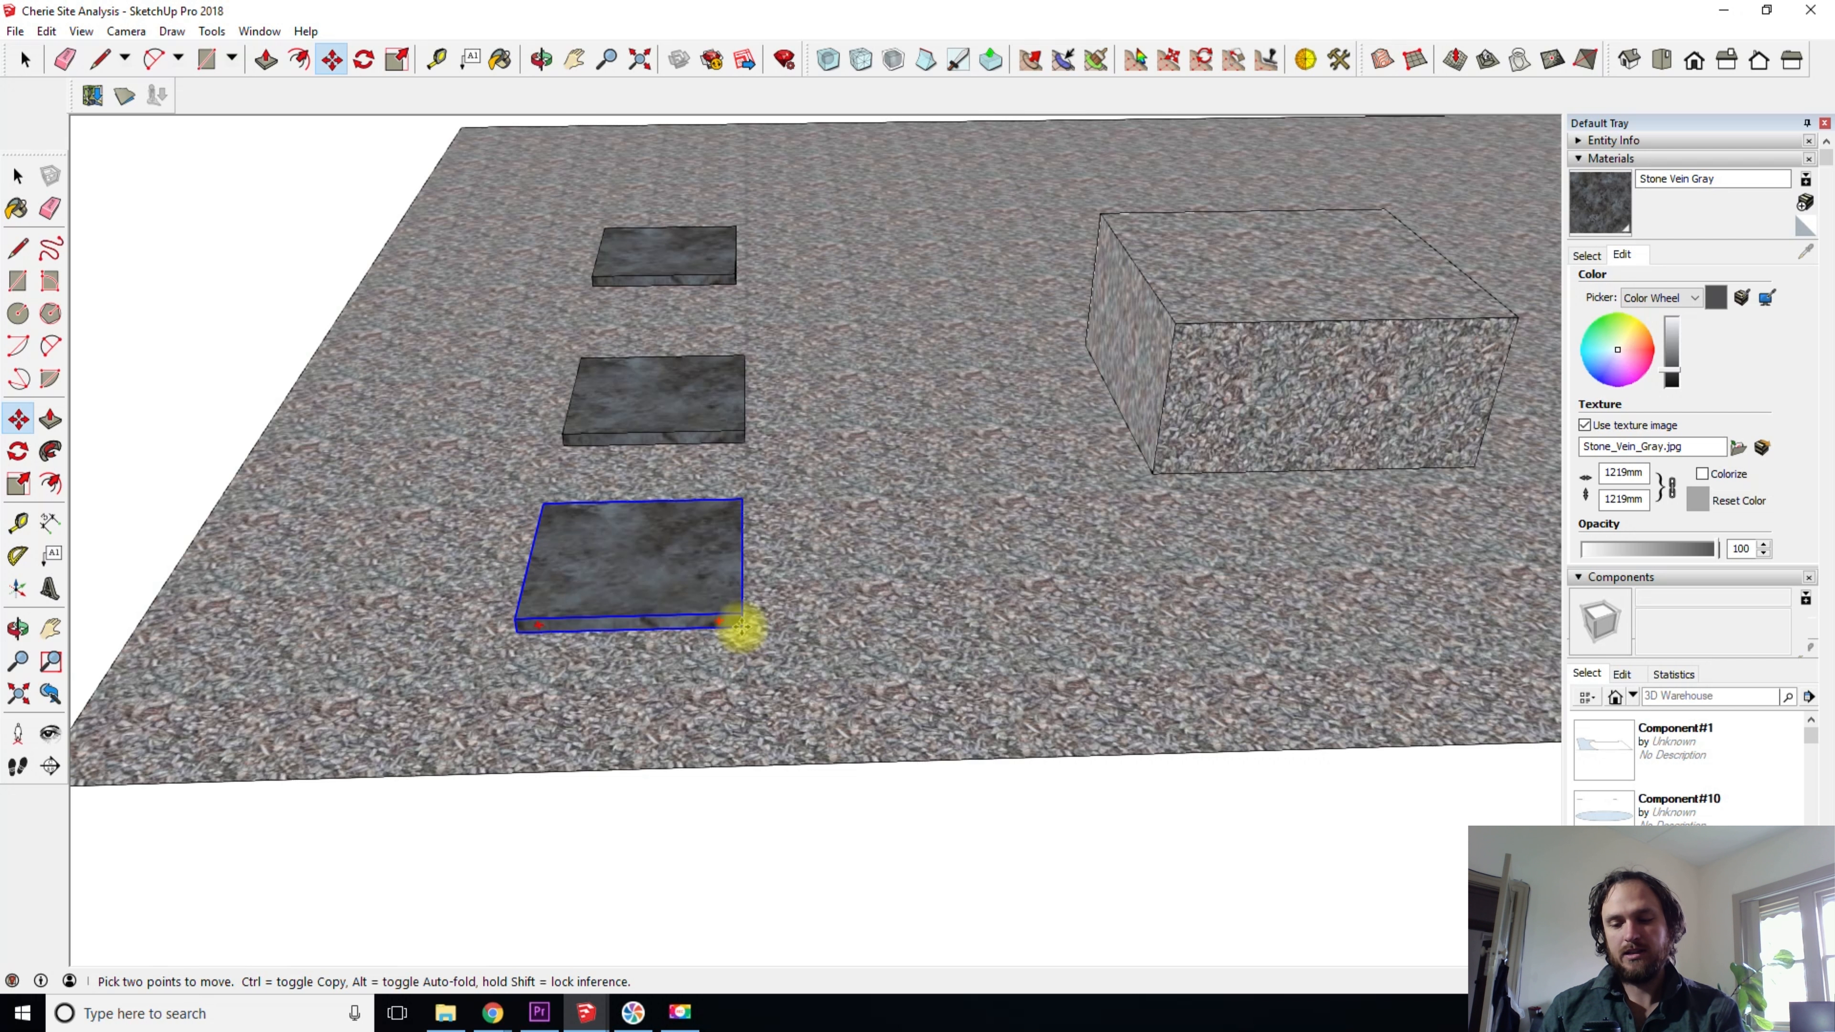
pyautogui.moveTo(740, 623); pyautogui.dragTo(705, 293)
pyautogui.press('Up')
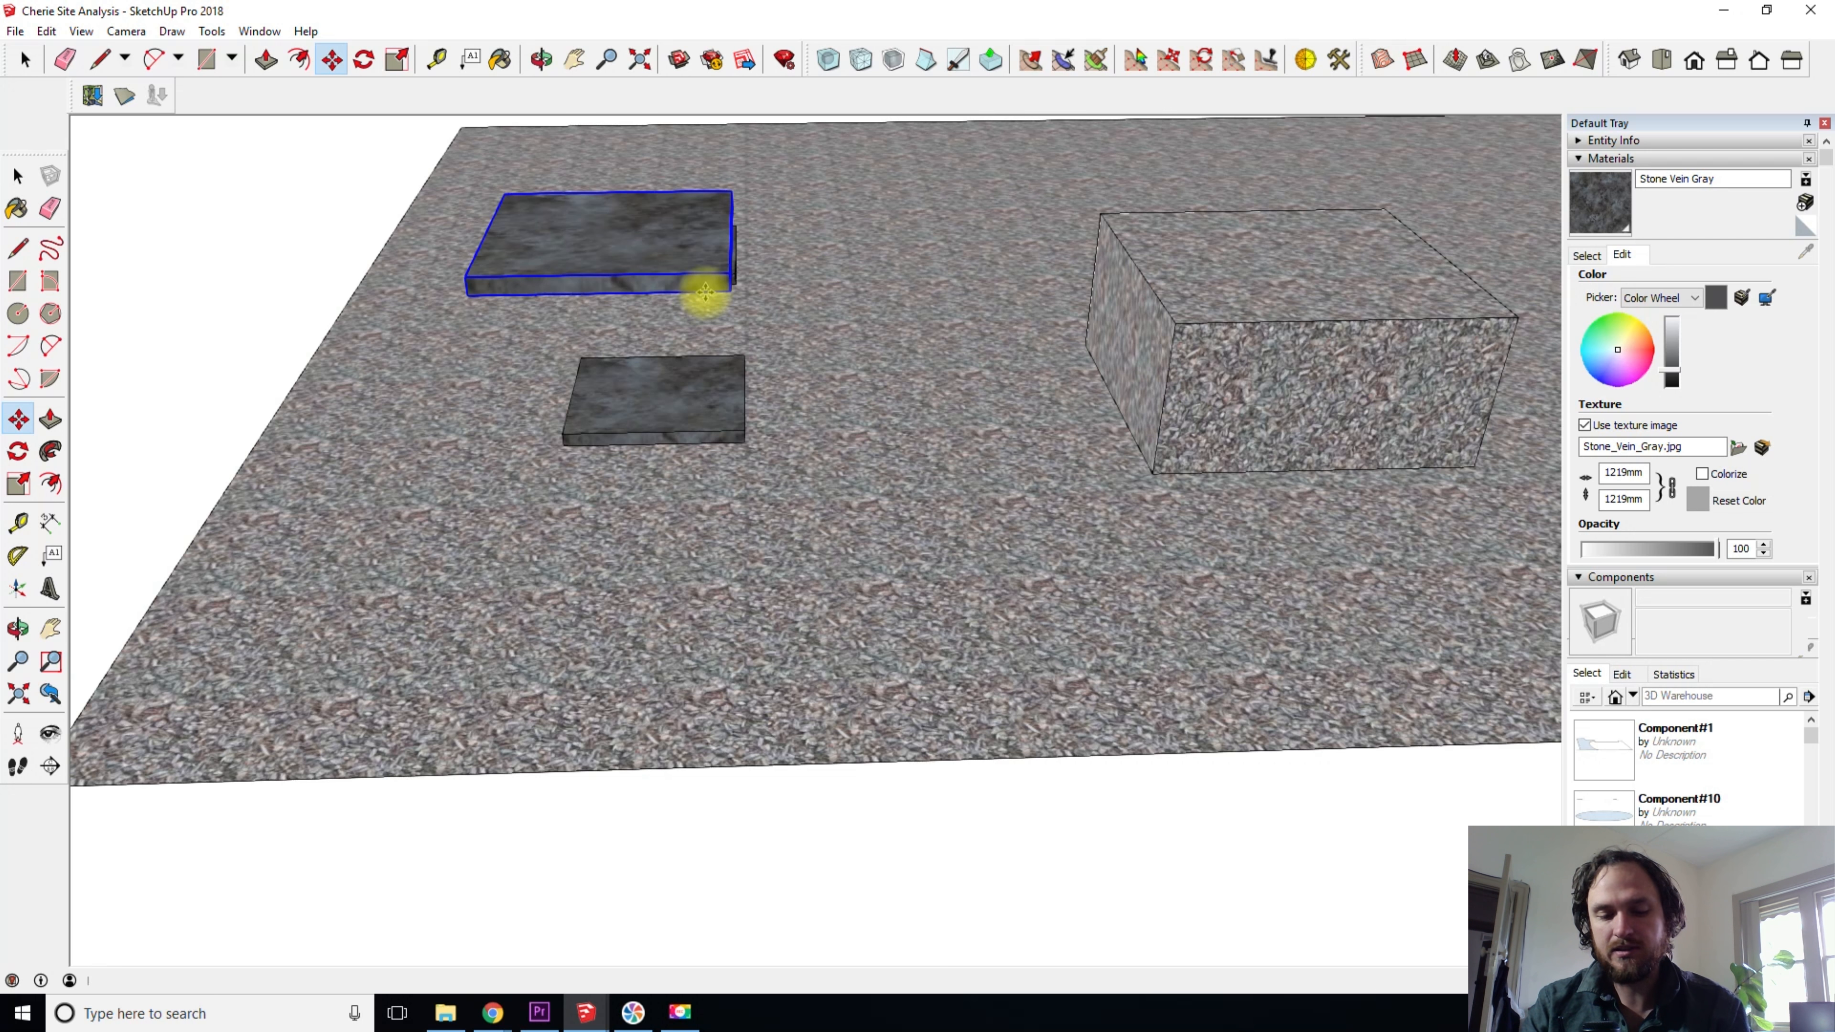
pyautogui.press('Return')
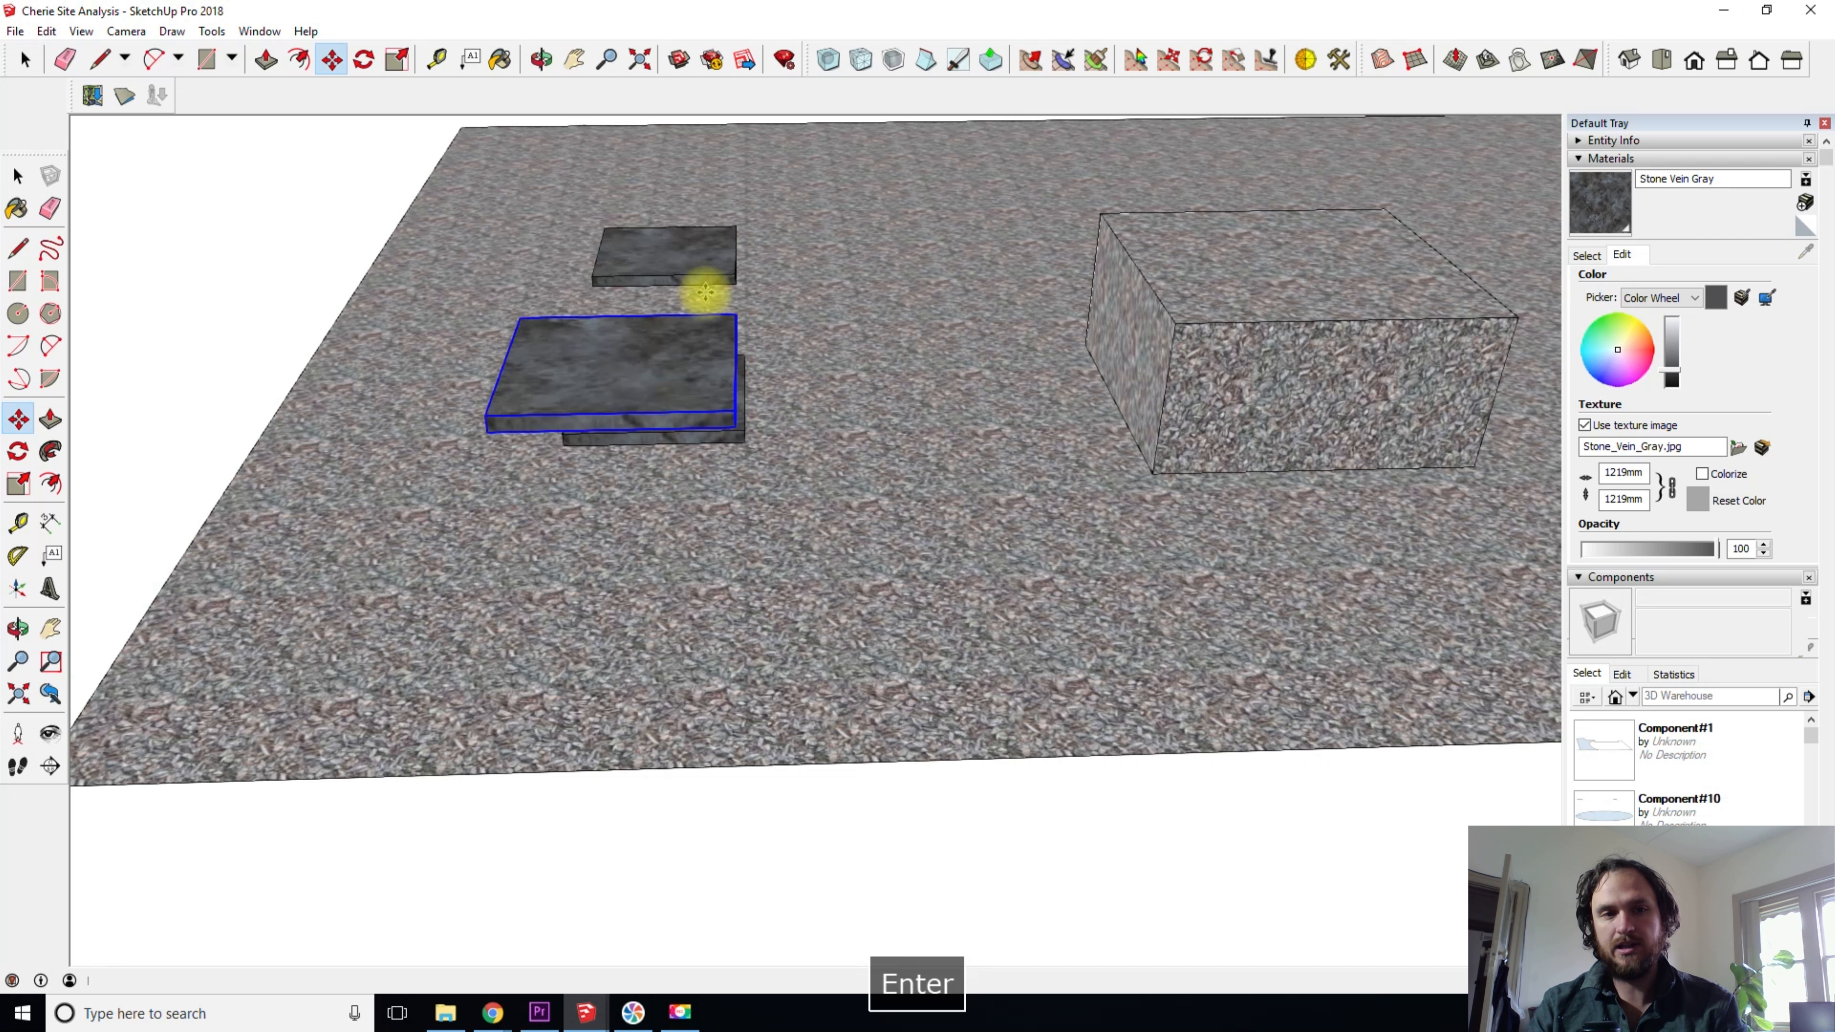
pyautogui.press('space')
pyautogui.click(289, 206)
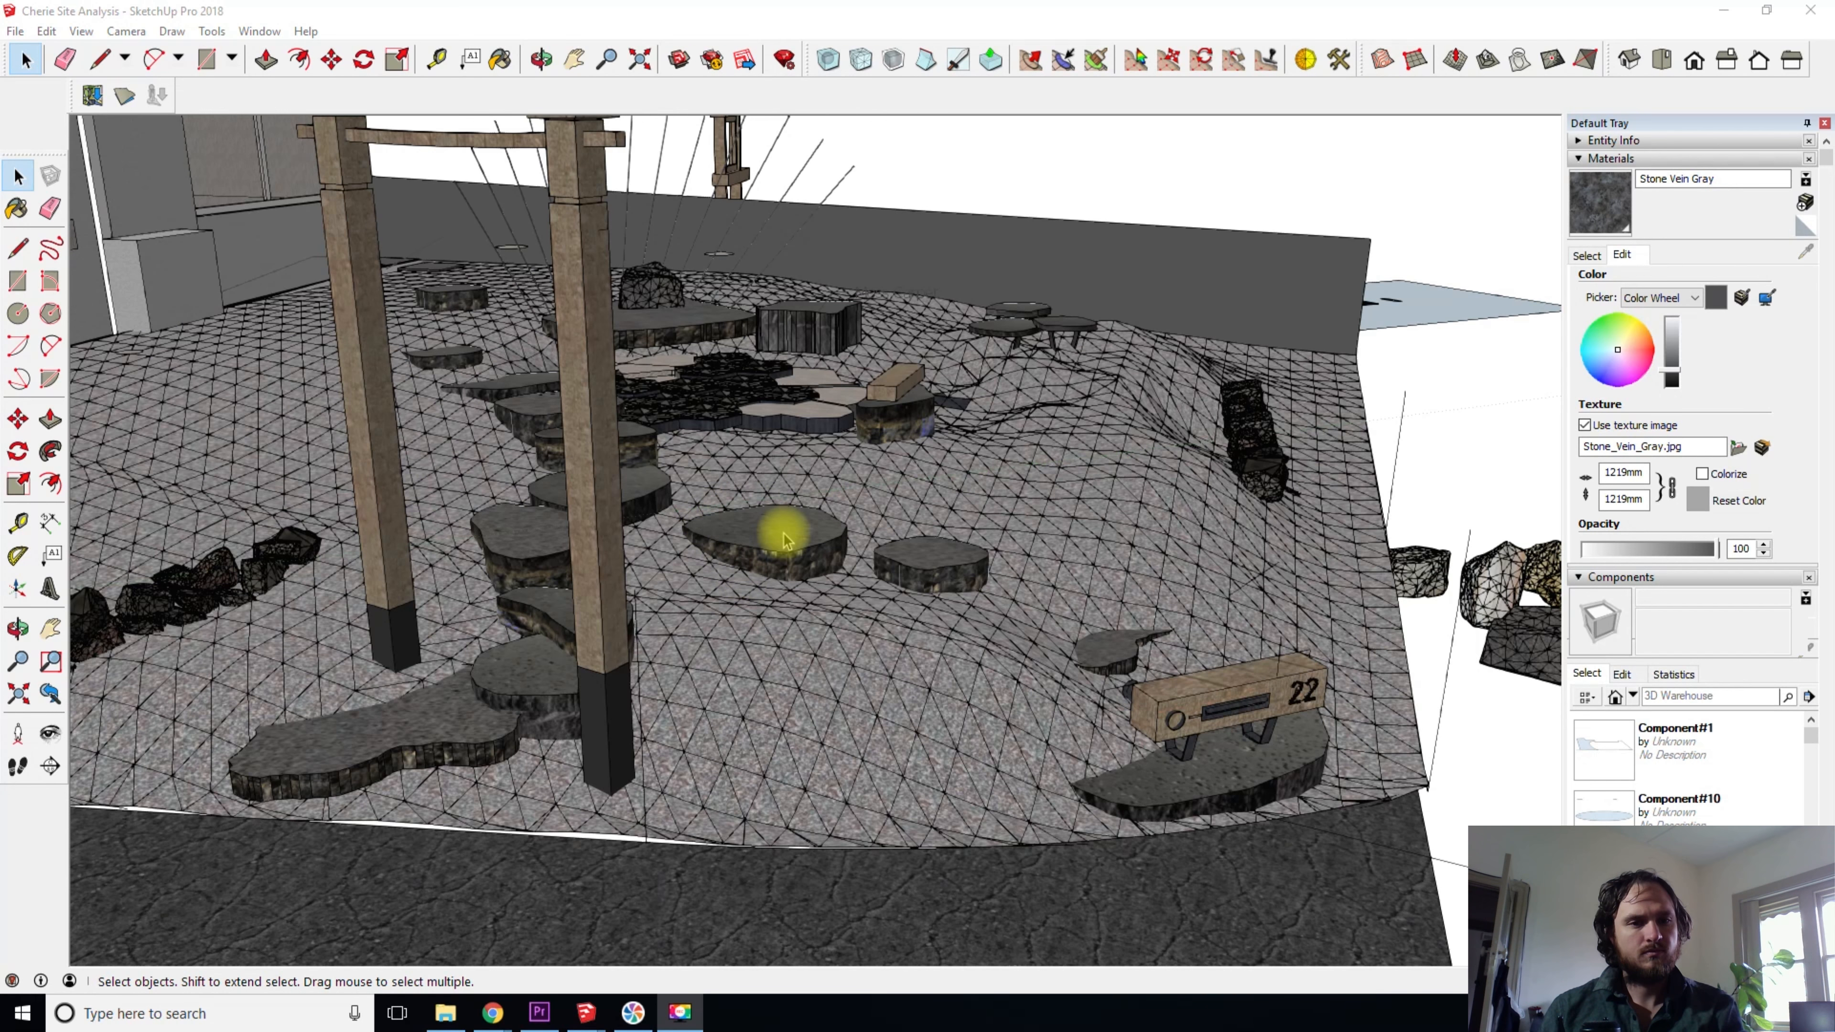
# - Examine how the irregular stepping stones sit at different heights on the sloping gravel terrain behind the letterbox
pyautogui.scroll(5, 787, 539)
pyautogui.press('o')
pyautogui.moveTo(799, 524); pyautogui.dragTo(728, 410)
pyautogui.keyDown('shift'); pyautogui.moveTo(991, 414); pyautogui.dragTo(728, 450); pyautogui.keyUp('shift')
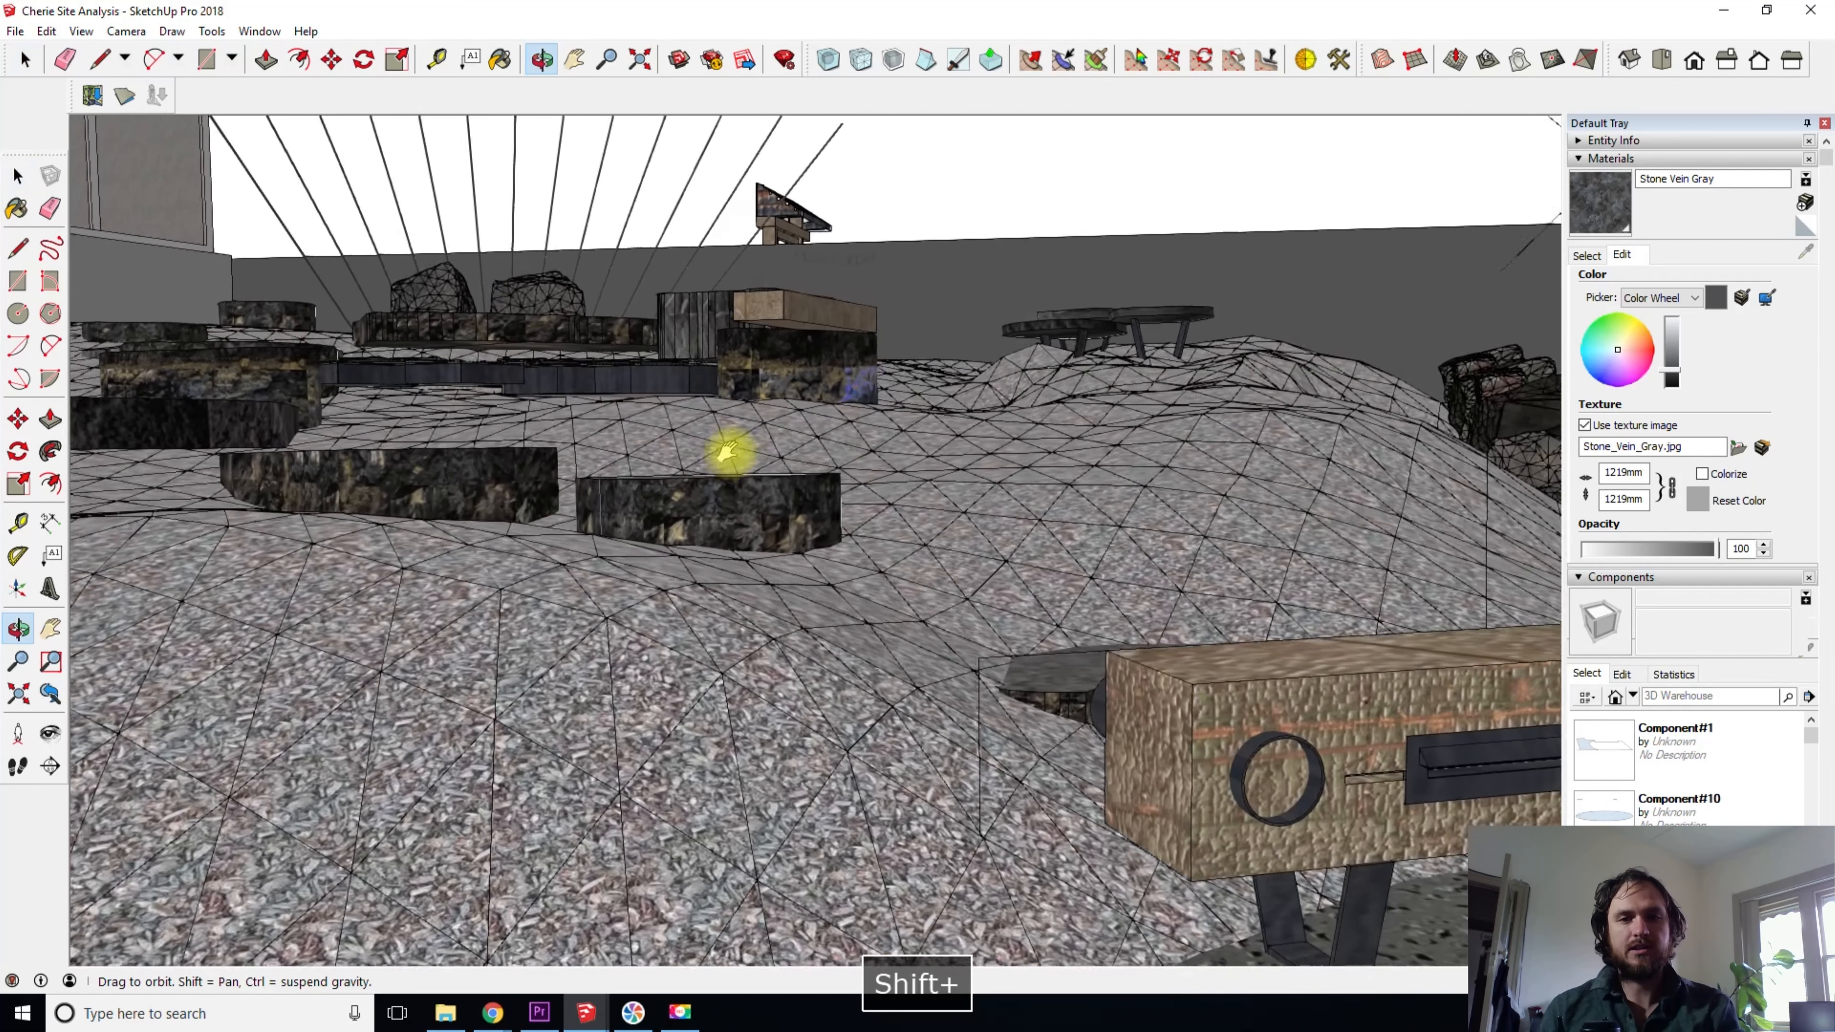
pyautogui.press('space')
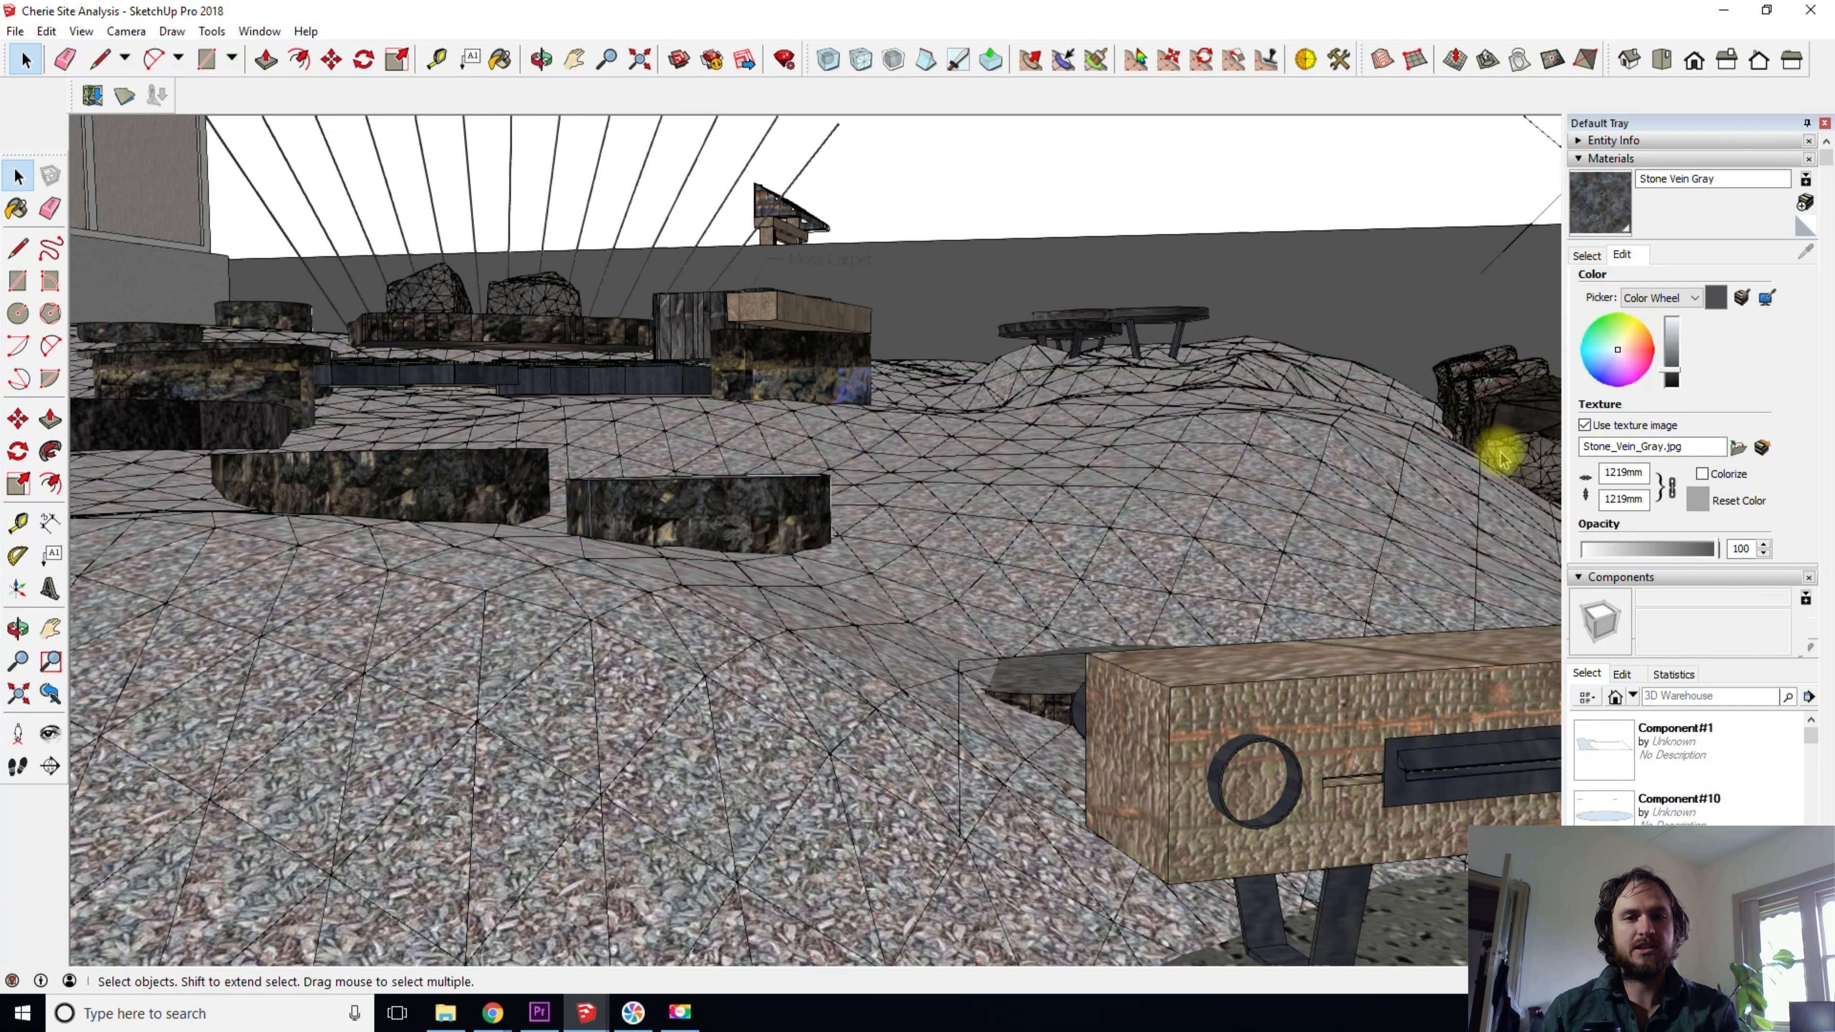
pyautogui.moveTo(1358, 483); pyautogui.dragTo(780, 538, button='middle')
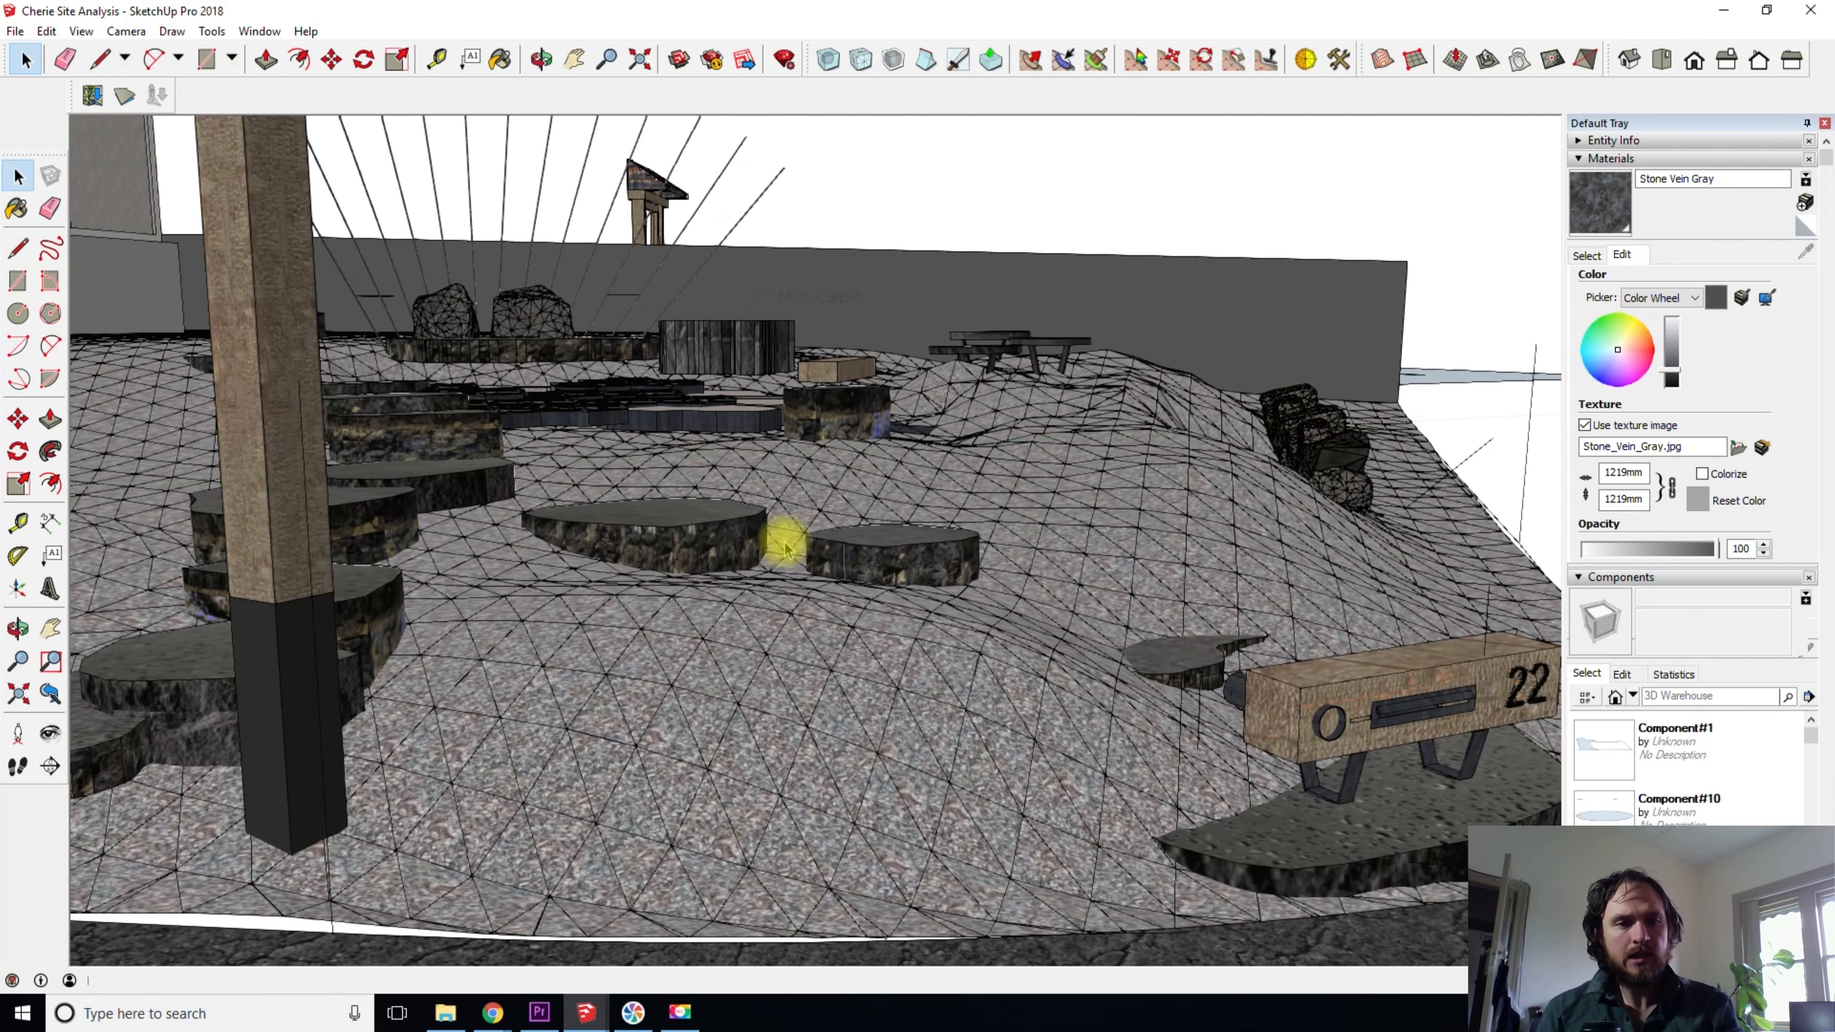
pyautogui.moveTo(636, 533); pyautogui.dragTo(349, 459, button='middle')
pyautogui.scroll(5, 348, 460)
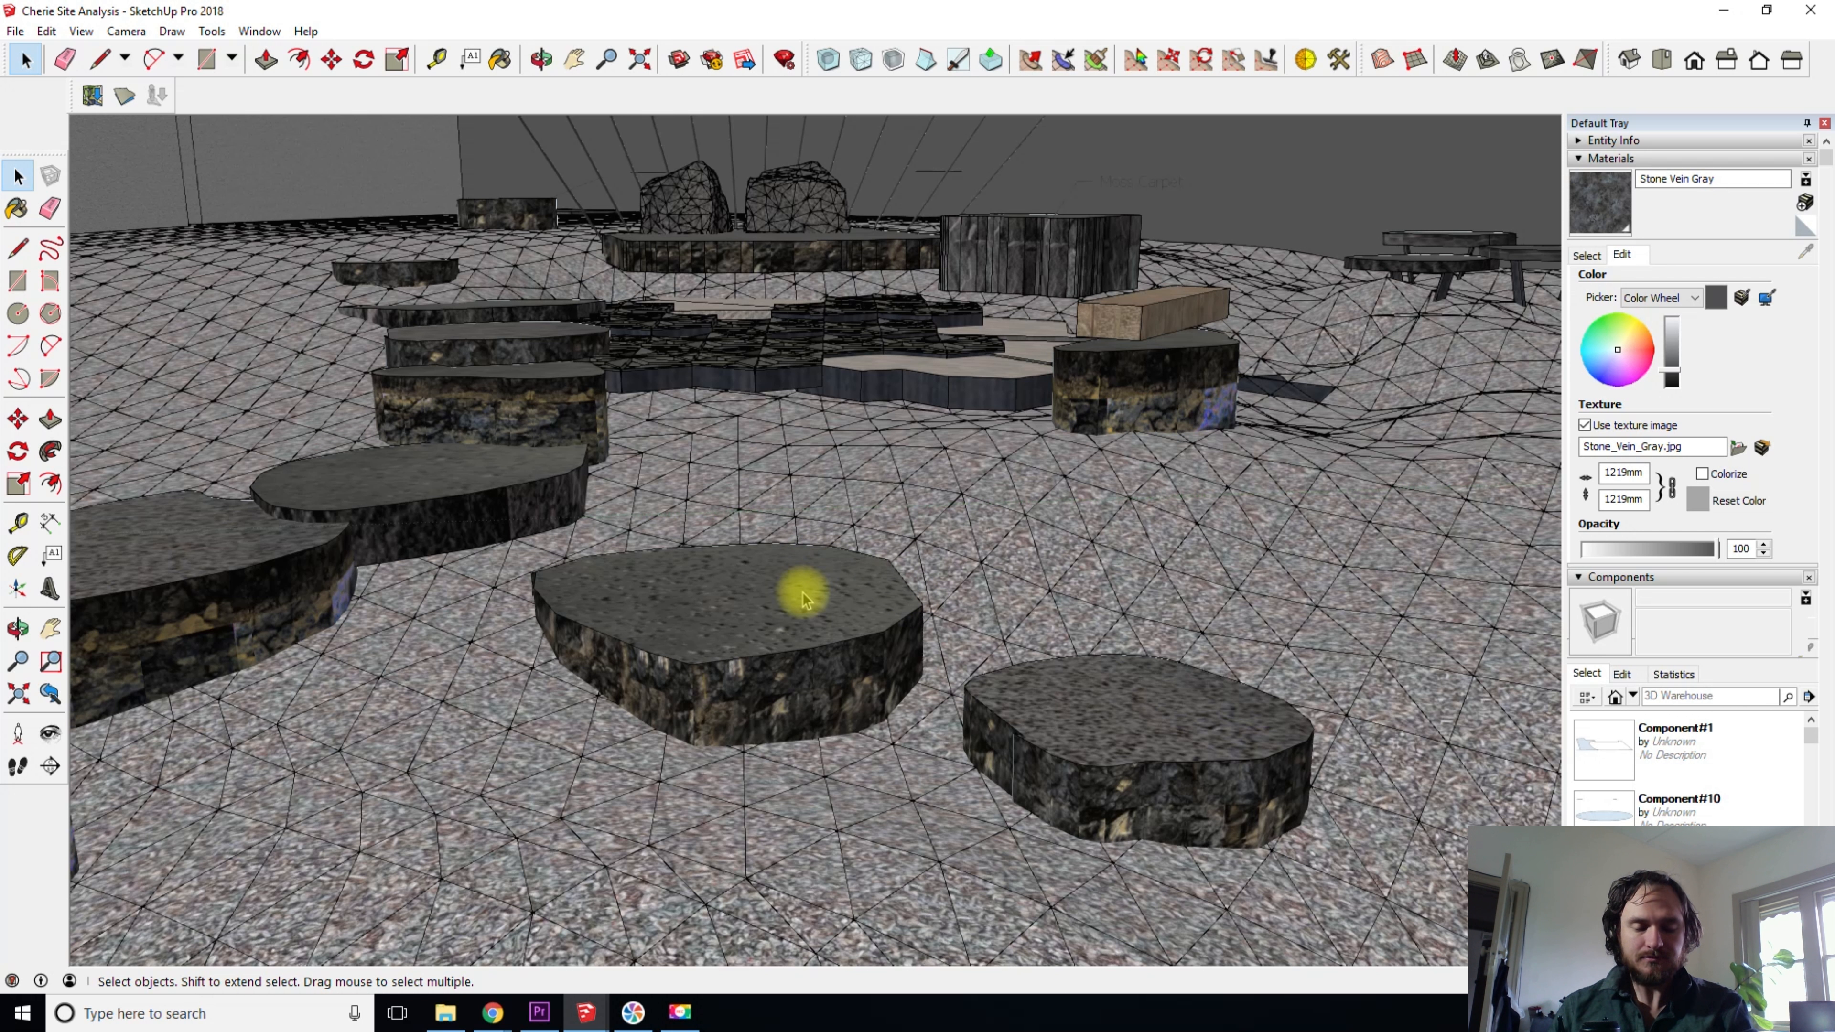
pyautogui.moveTo(848, 729)
pyautogui.mouseDown(button='middle')
pyautogui.moveTo(910, 656)
pyautogui.moveTo(1151, 655)
pyautogui.moveTo(1041, 627)
pyautogui.moveTo(851, 696)
pyautogui.moveTo(838, 733)
pyautogui.mouseUp(button='middle')
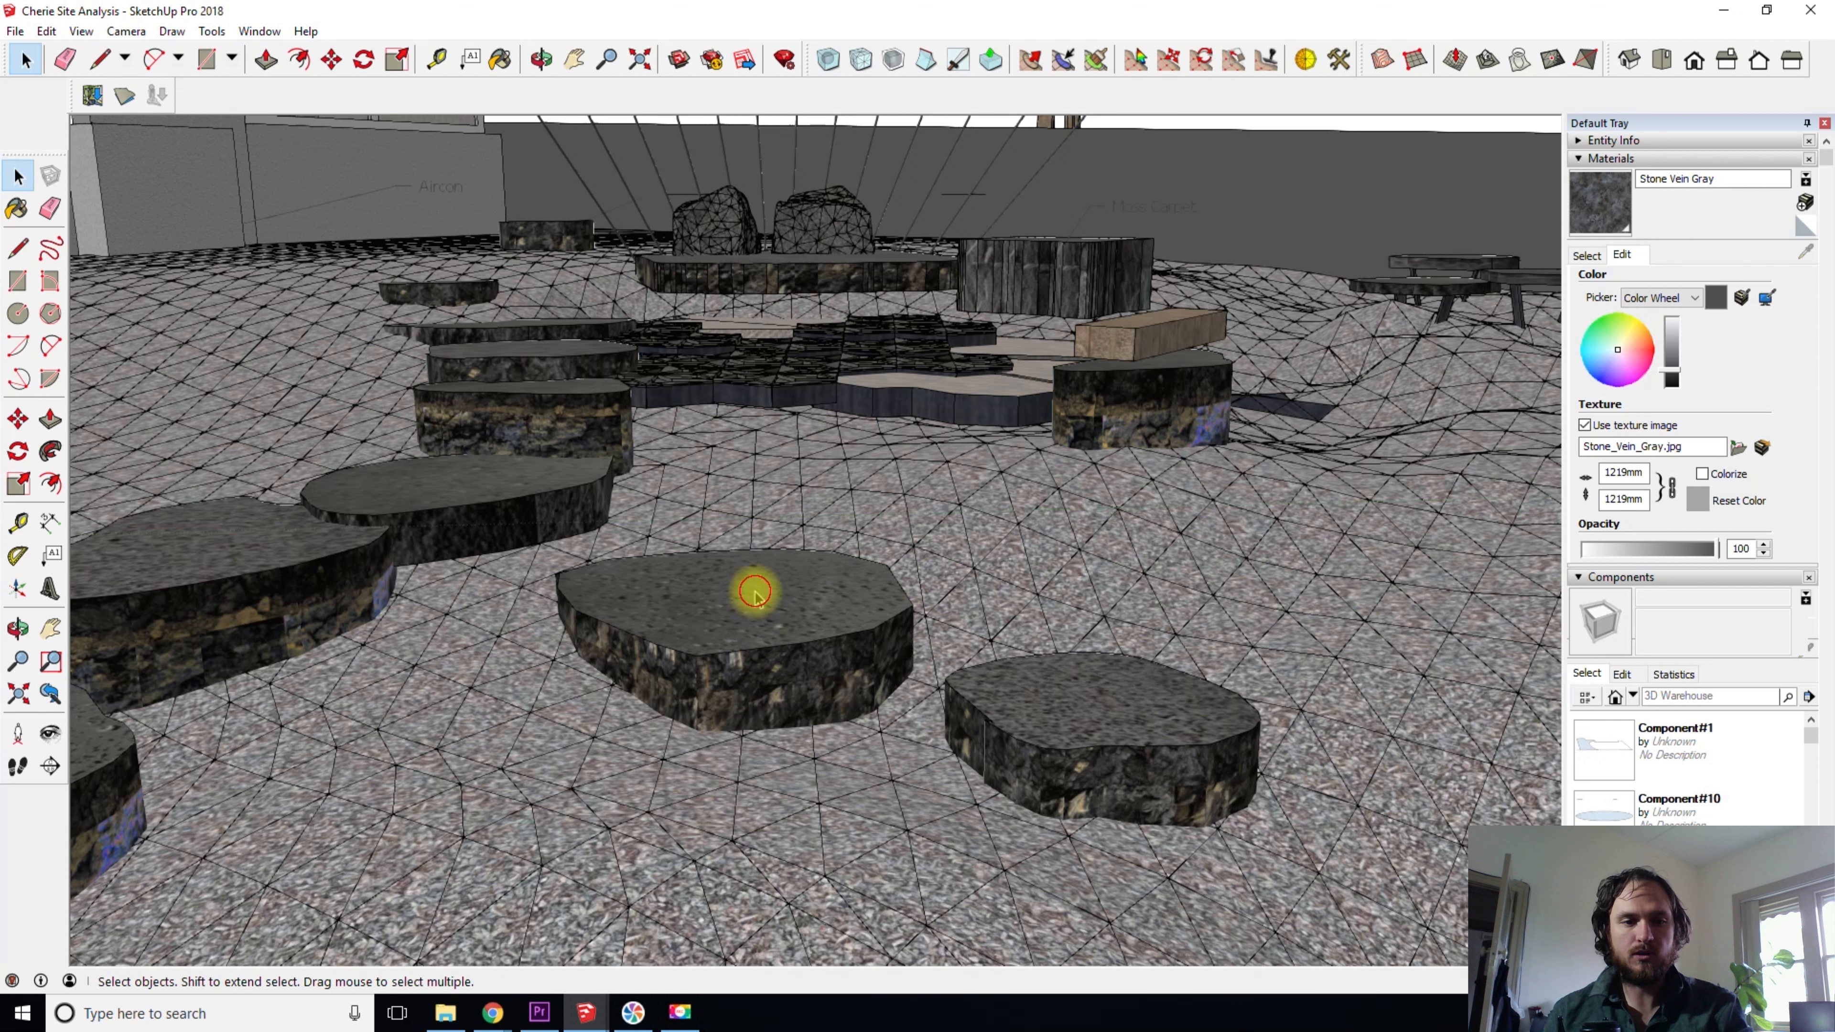
# - Move the irregular stepping stone freely across the sloping terrain to the far side of its neighbouring stone
pyautogui.press('m')
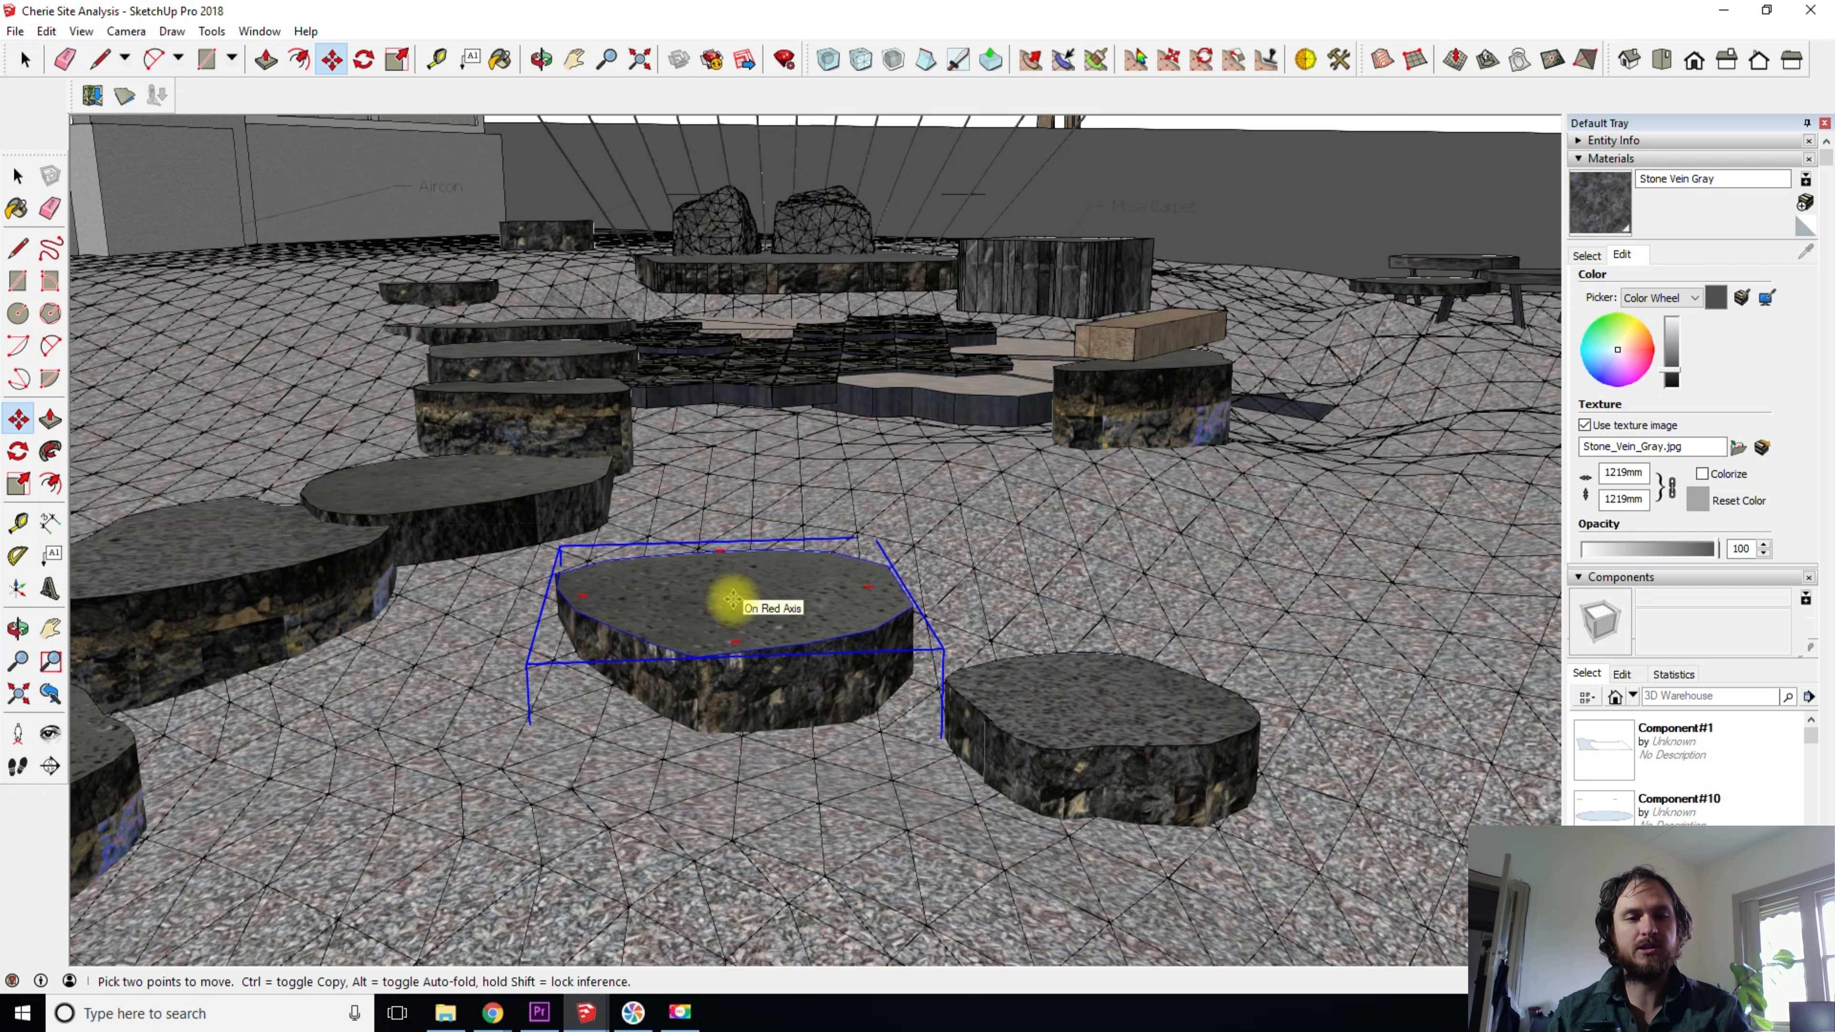
pyautogui.click(737, 601)
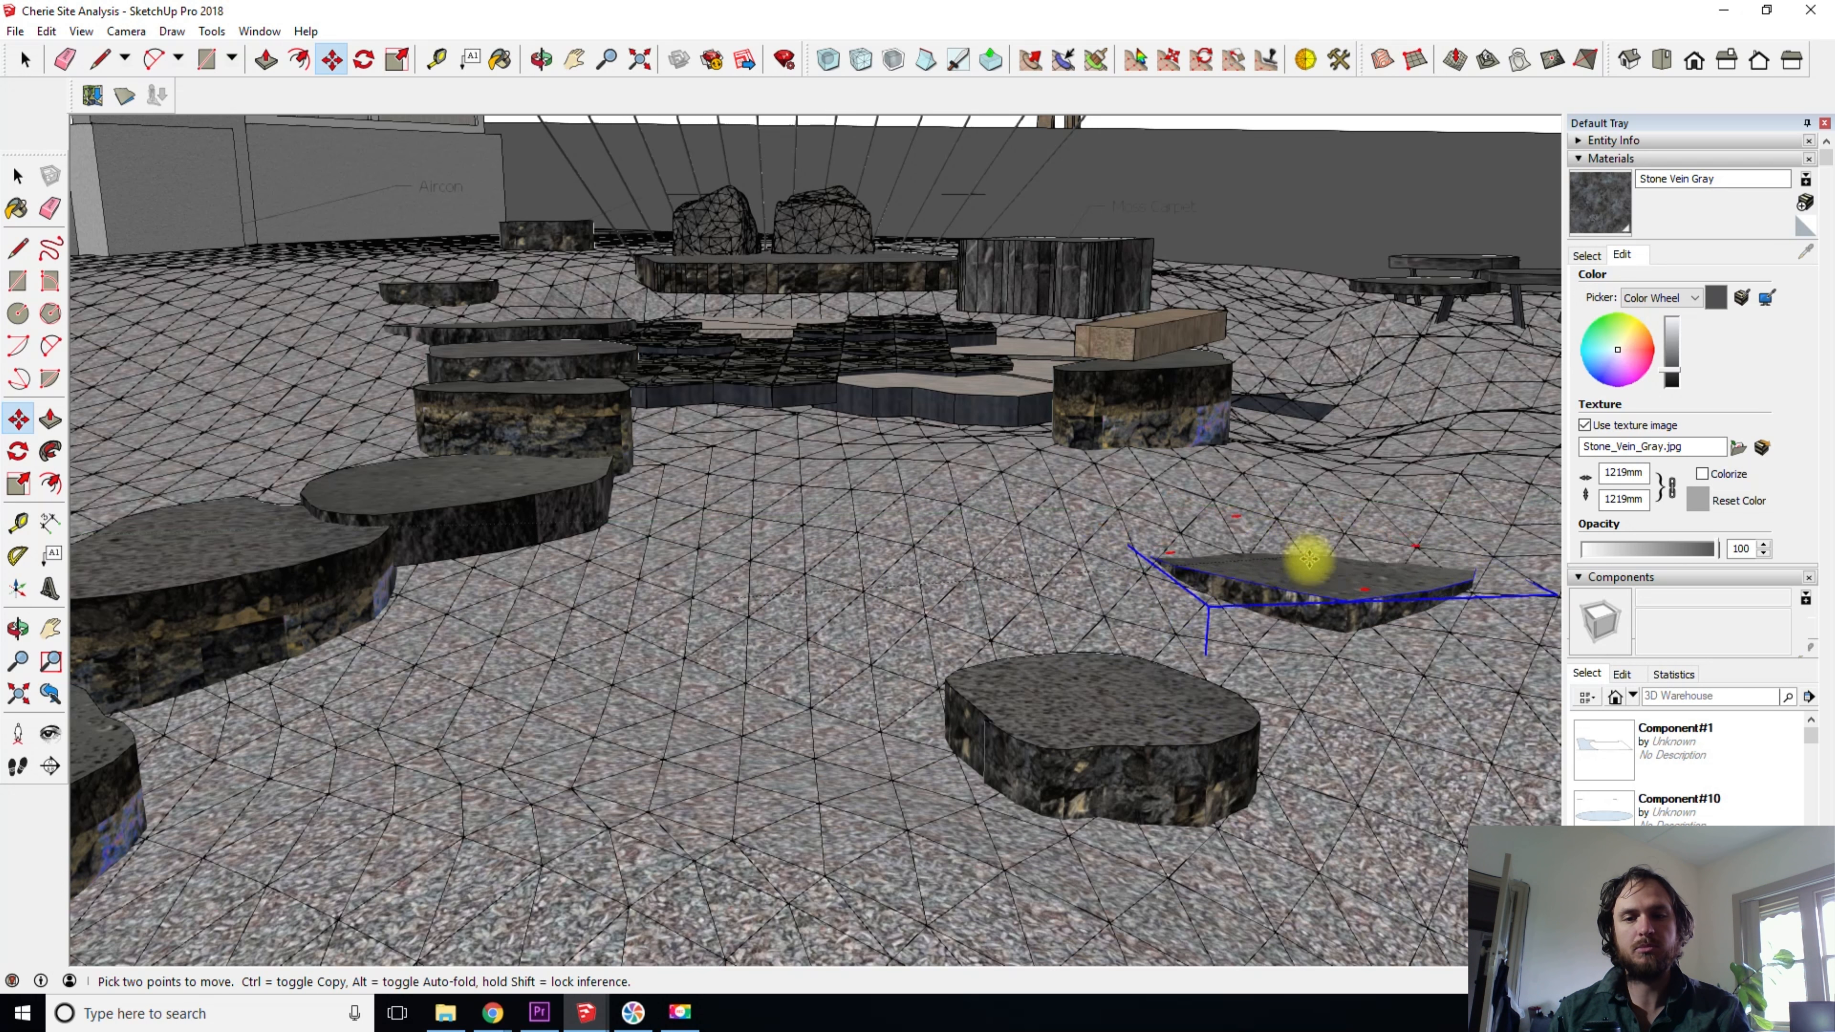
pyautogui.scroll(-4, 1420, 549)
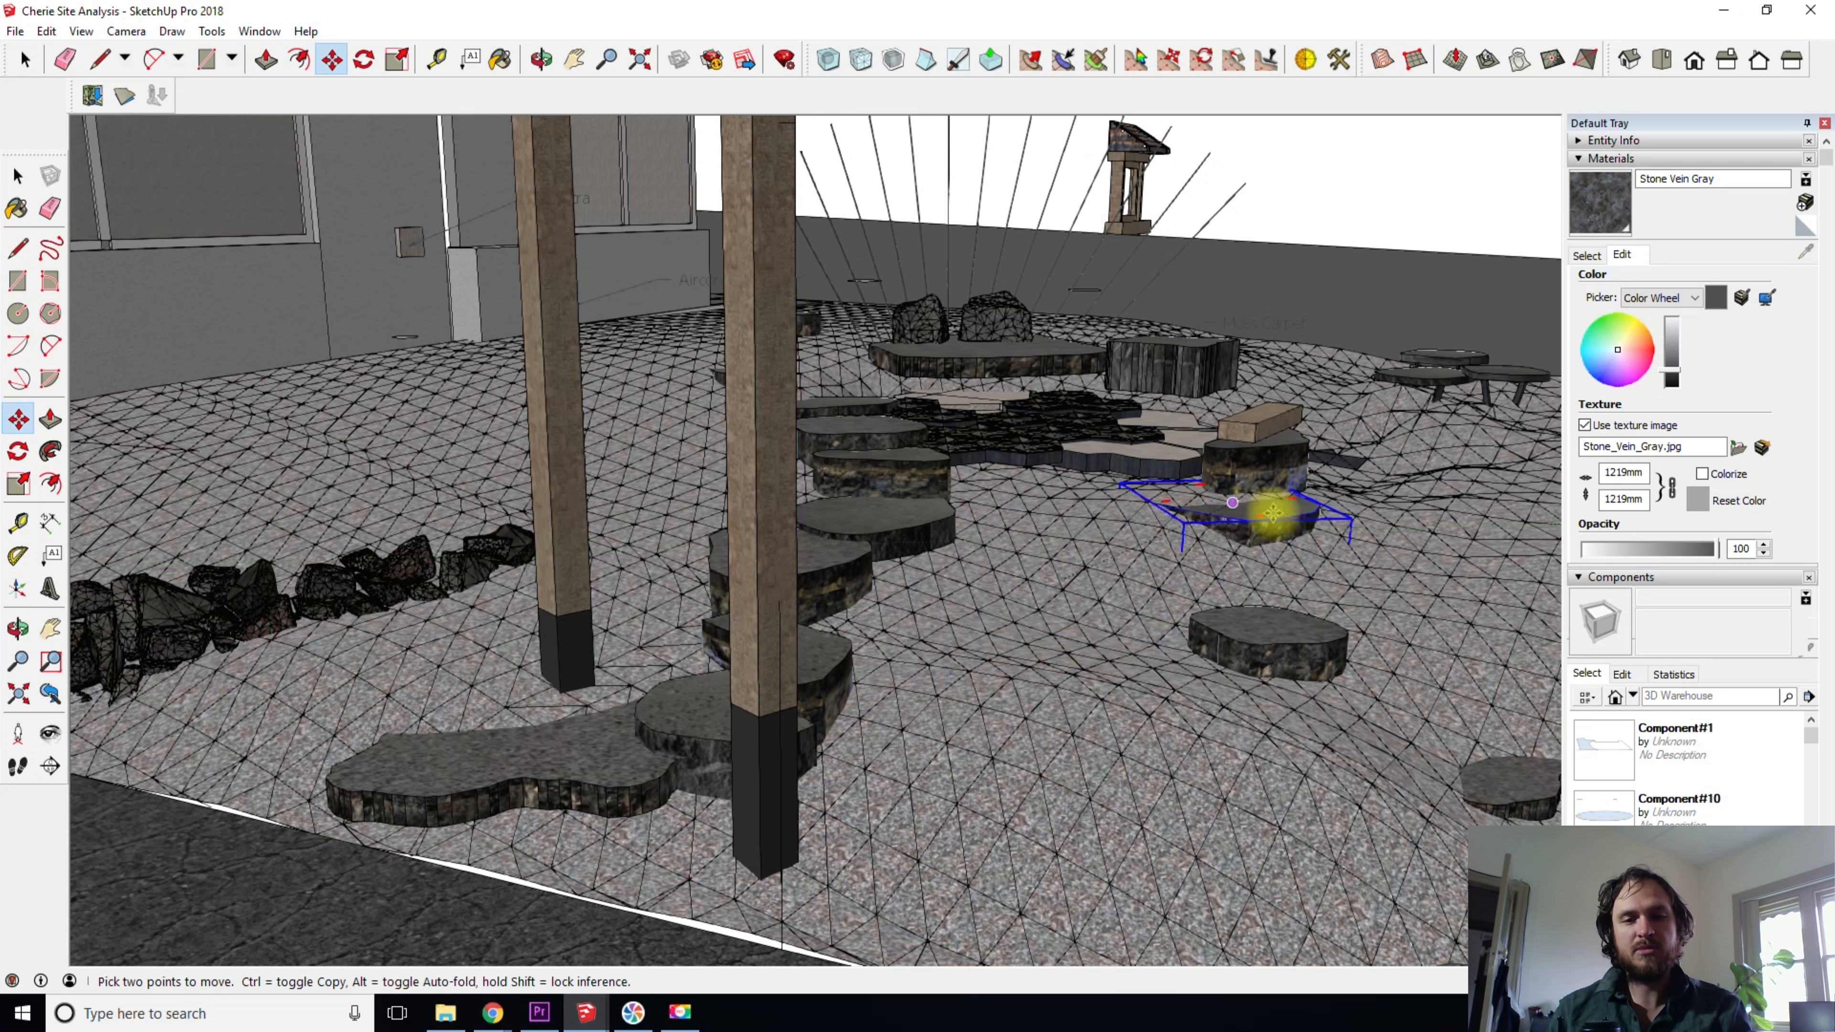
pyautogui.moveTo(1036, 635); pyautogui.dragTo(729, 546, button='middle')
pyautogui.press('shift')
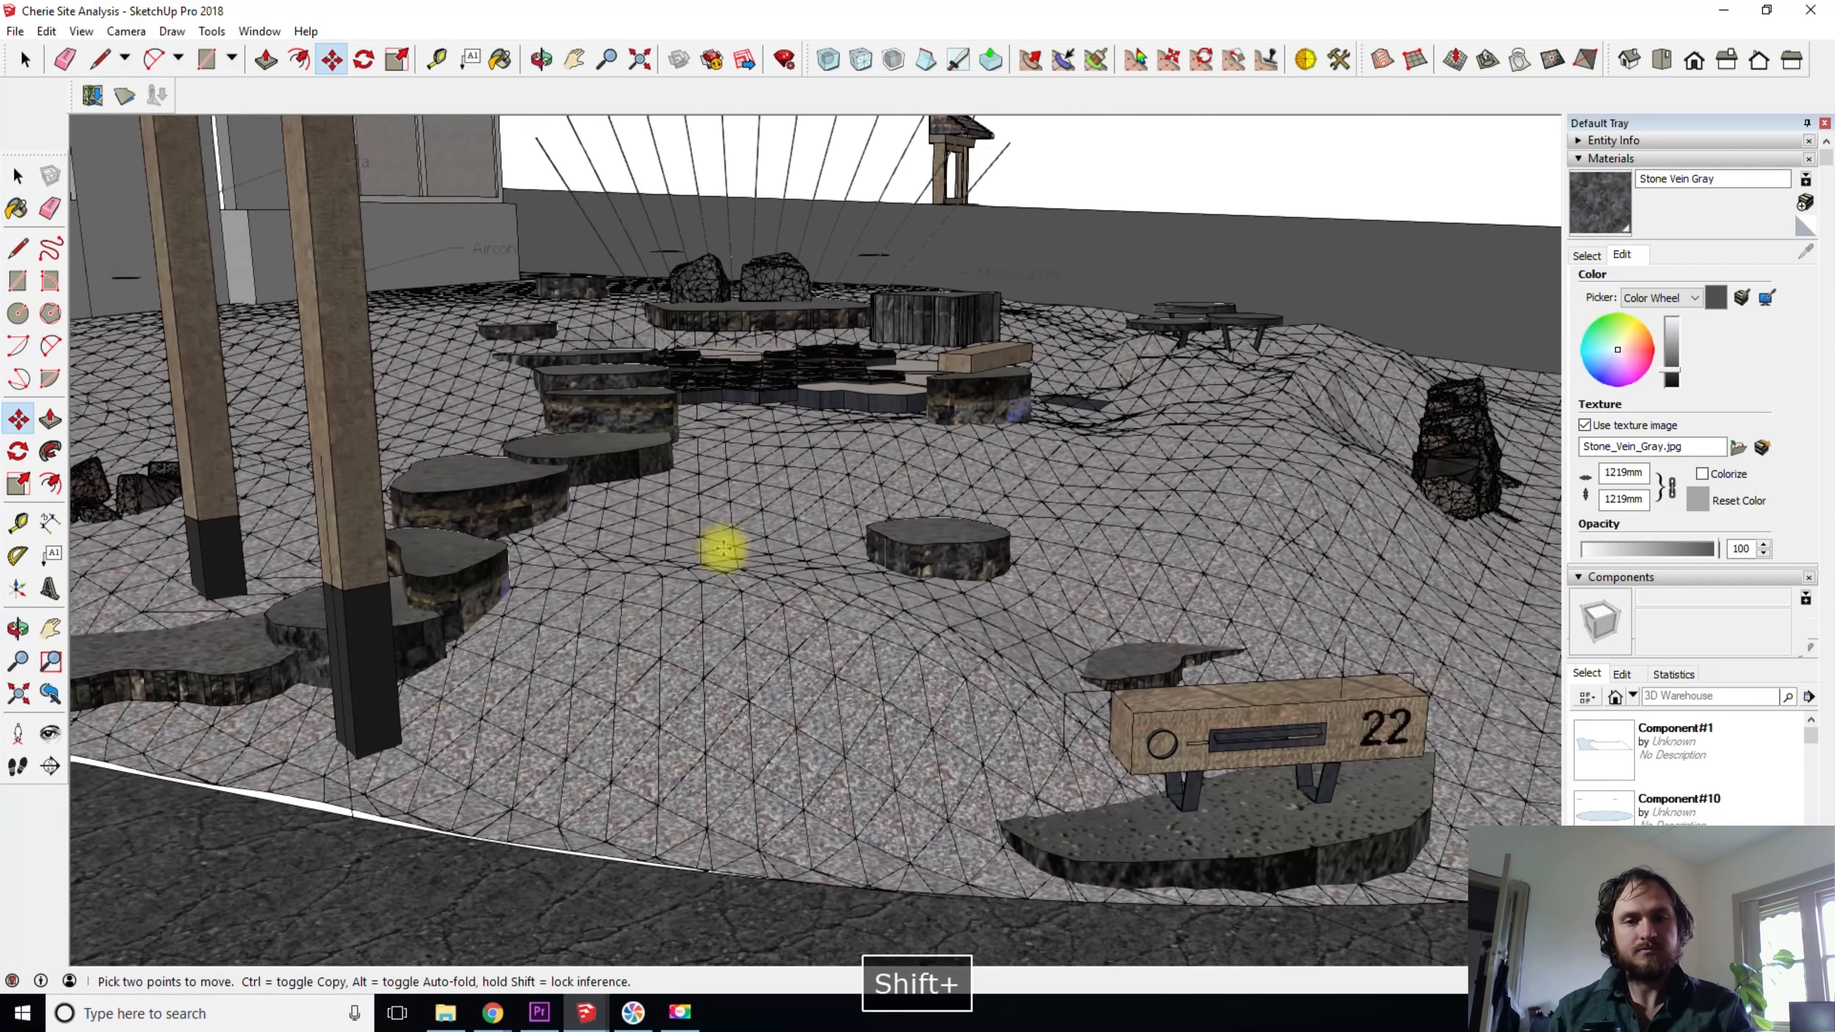
pyautogui.click(934, 600)
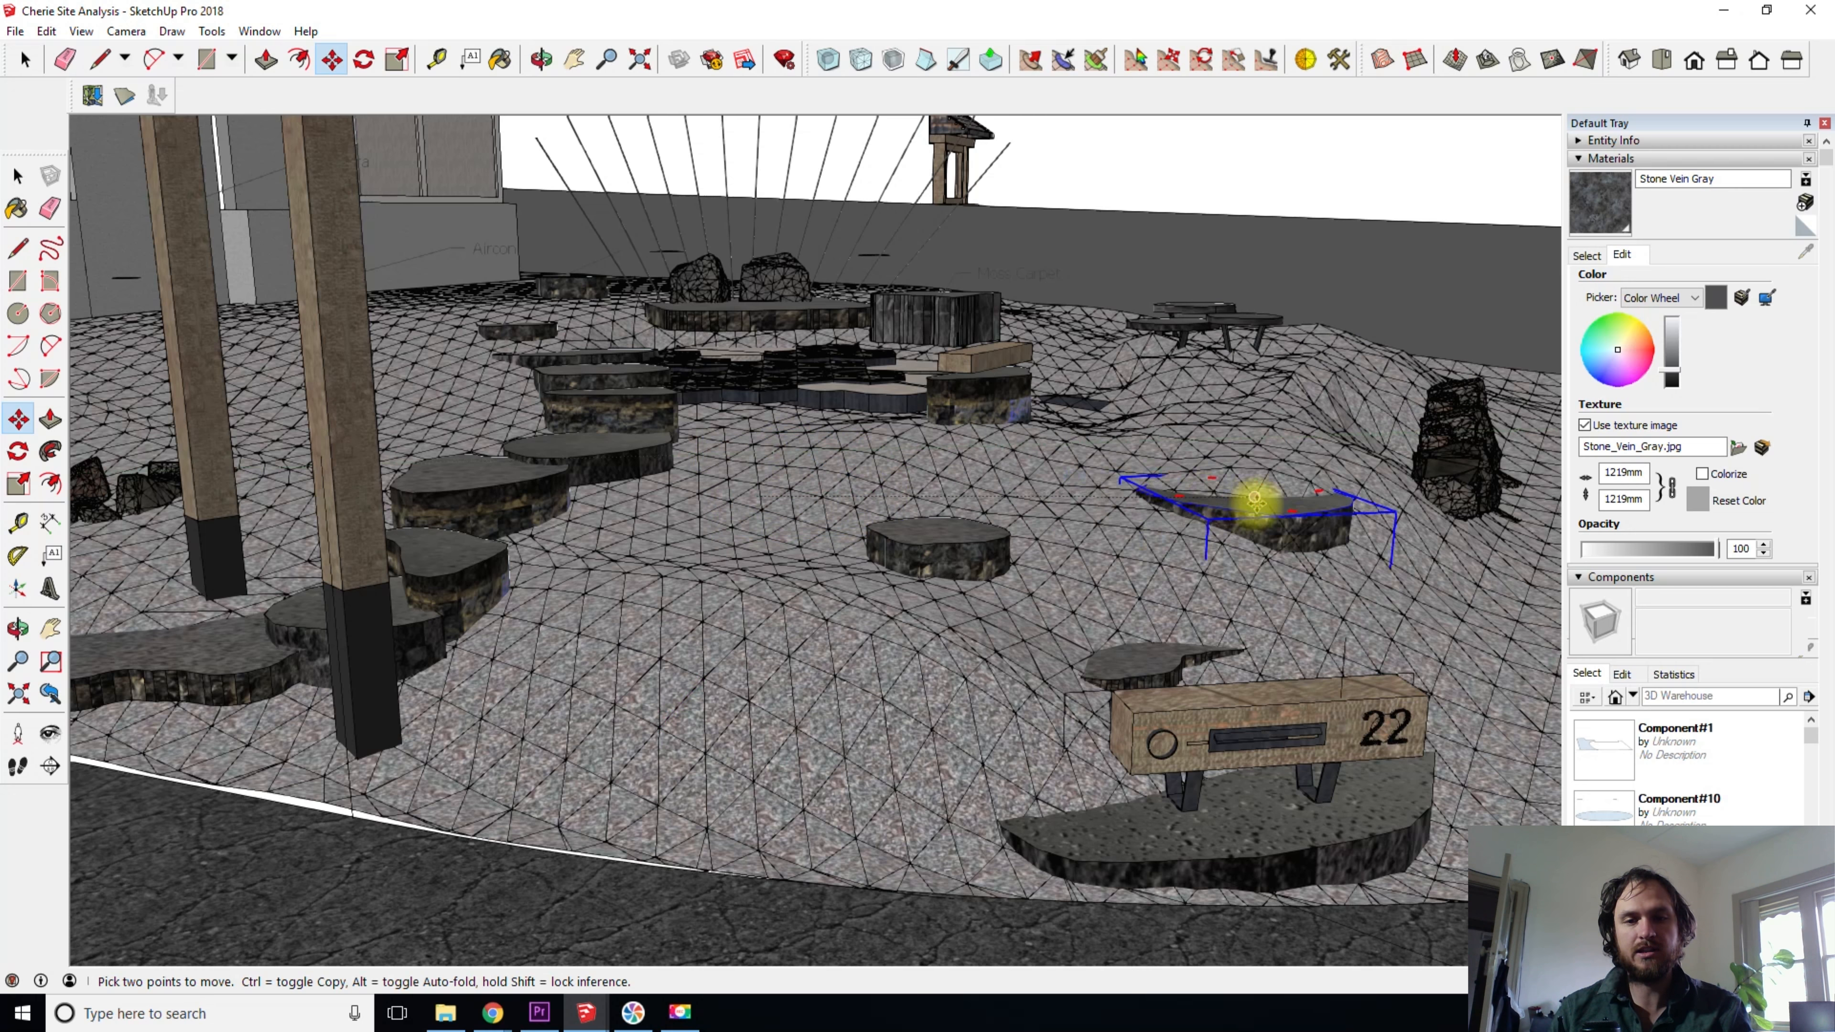
pyautogui.scroll(8, 1260, 499)
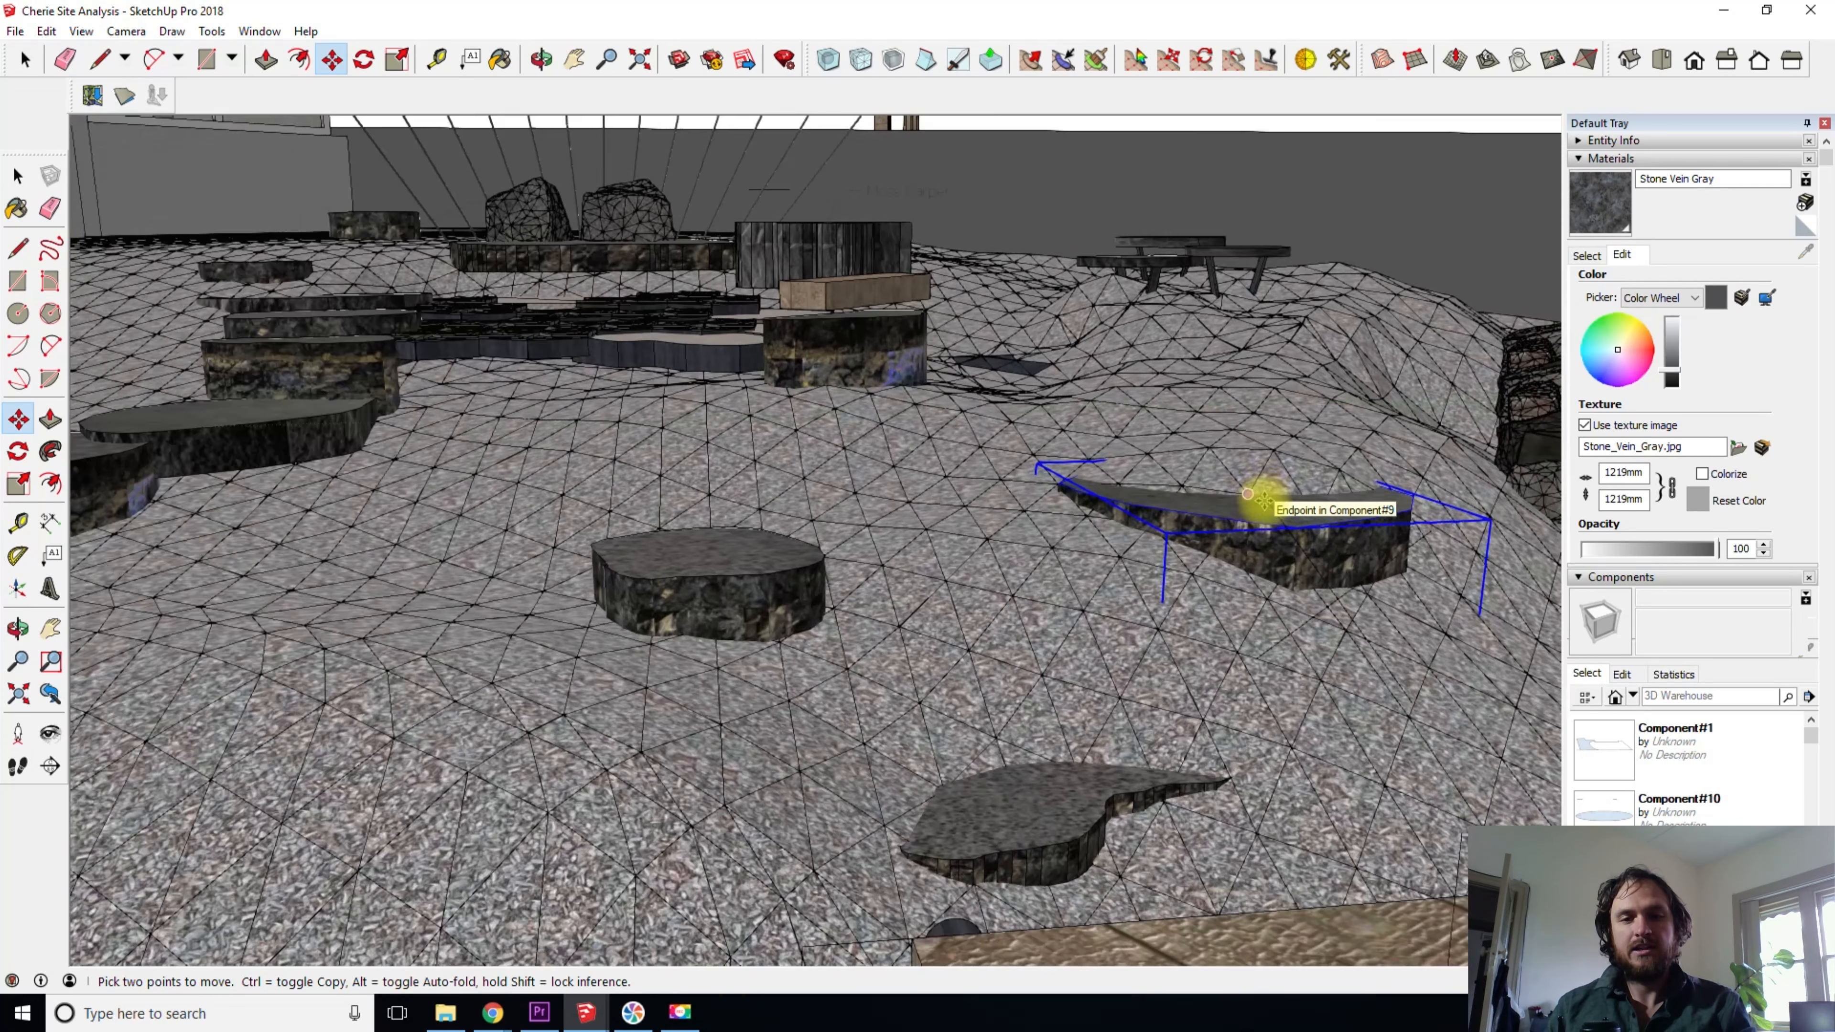
# - Try adjusting the relocated stepping stone's height against the gravel along the locked blue axis
pyautogui.keyDown('shift'); pyautogui.moveTo(1269, 499); pyautogui.dragTo(967, 548, button='middle'); pyautogui.keyUp('shift')
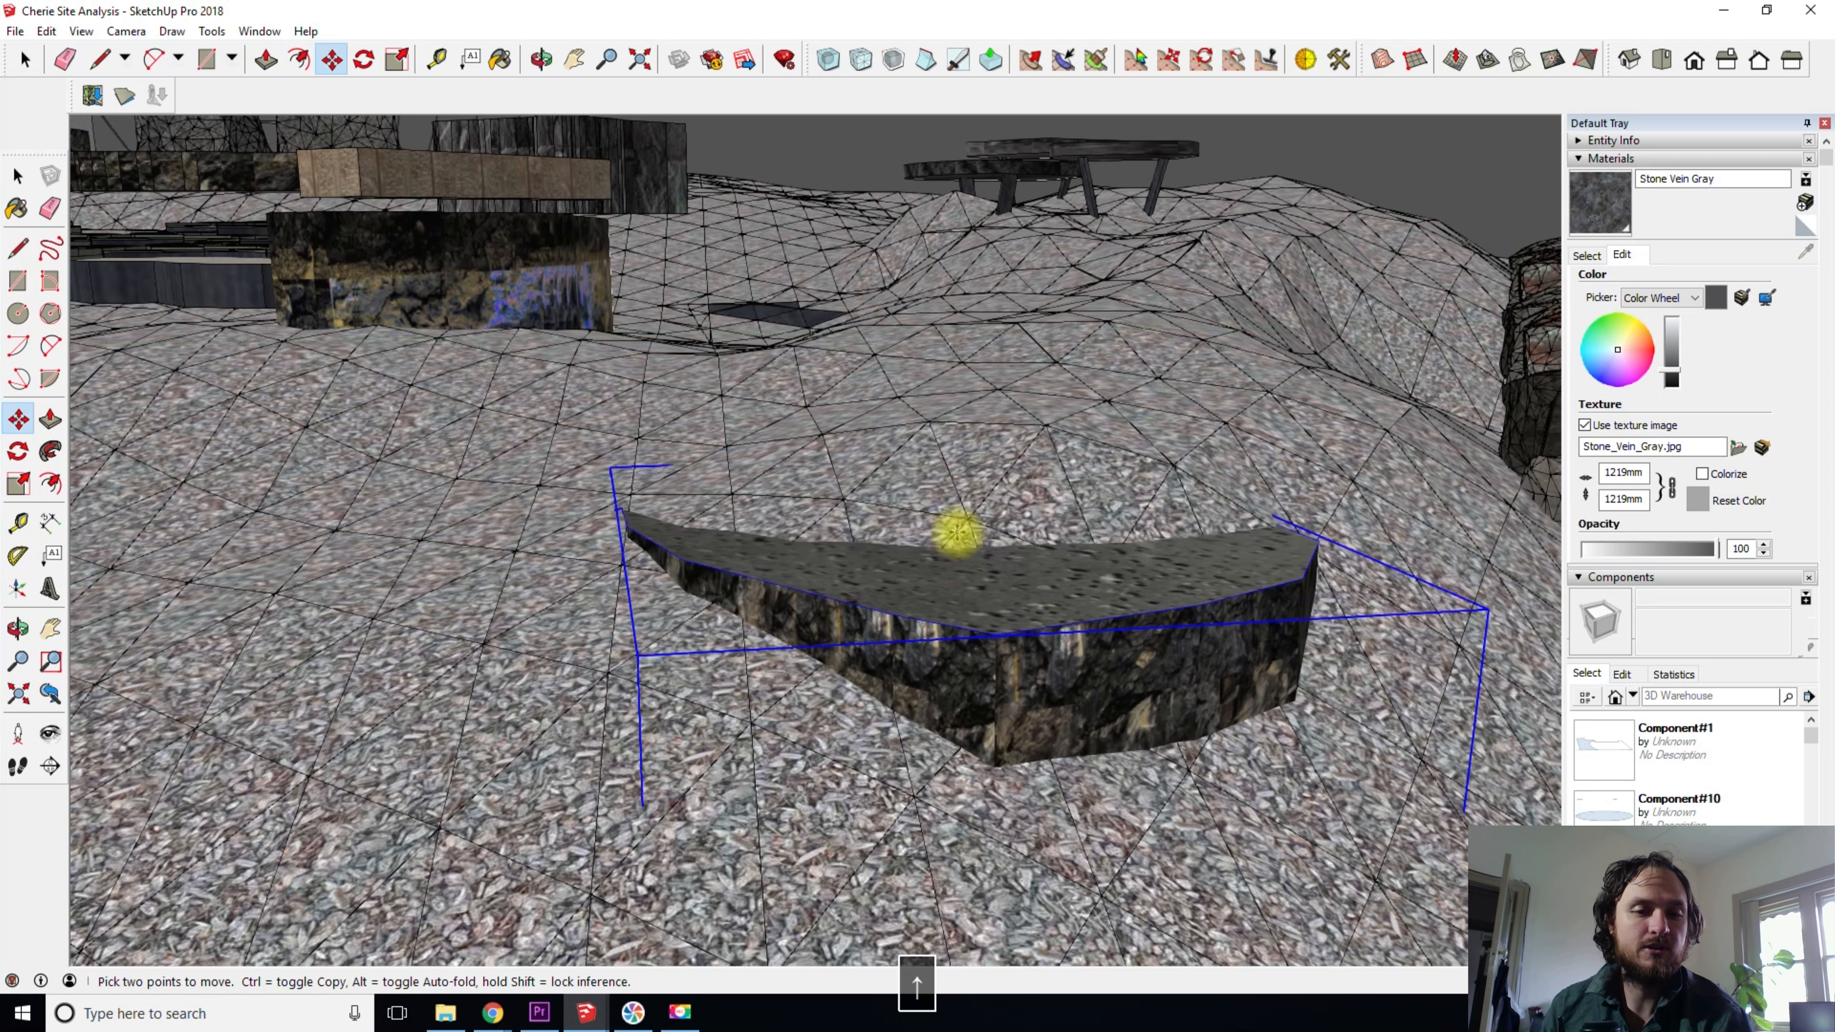
pyautogui.moveTo(957, 340); pyautogui.dragTo(1047, 318, button='middle')
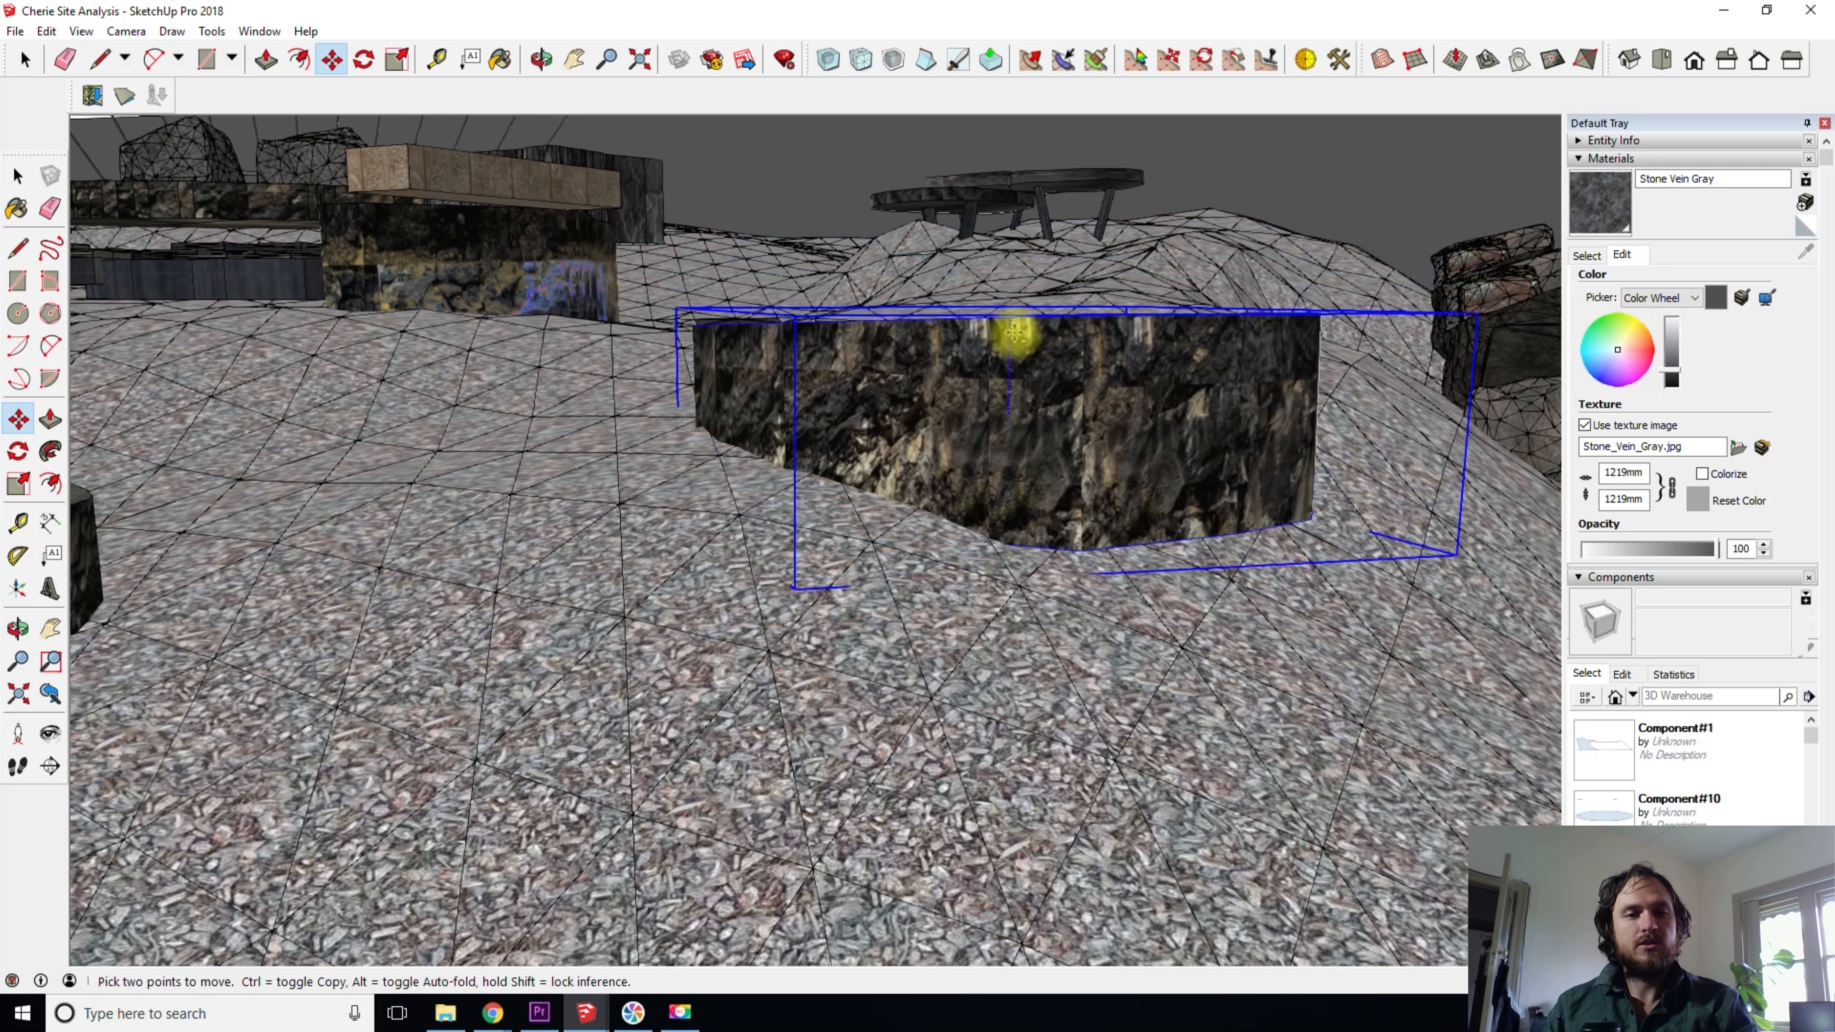
pyautogui.moveTo(1142, 327); pyautogui.dragTo(1050, 804, button='middle')
pyautogui.moveTo(1050, 805); pyautogui.dragTo(1055, 790)
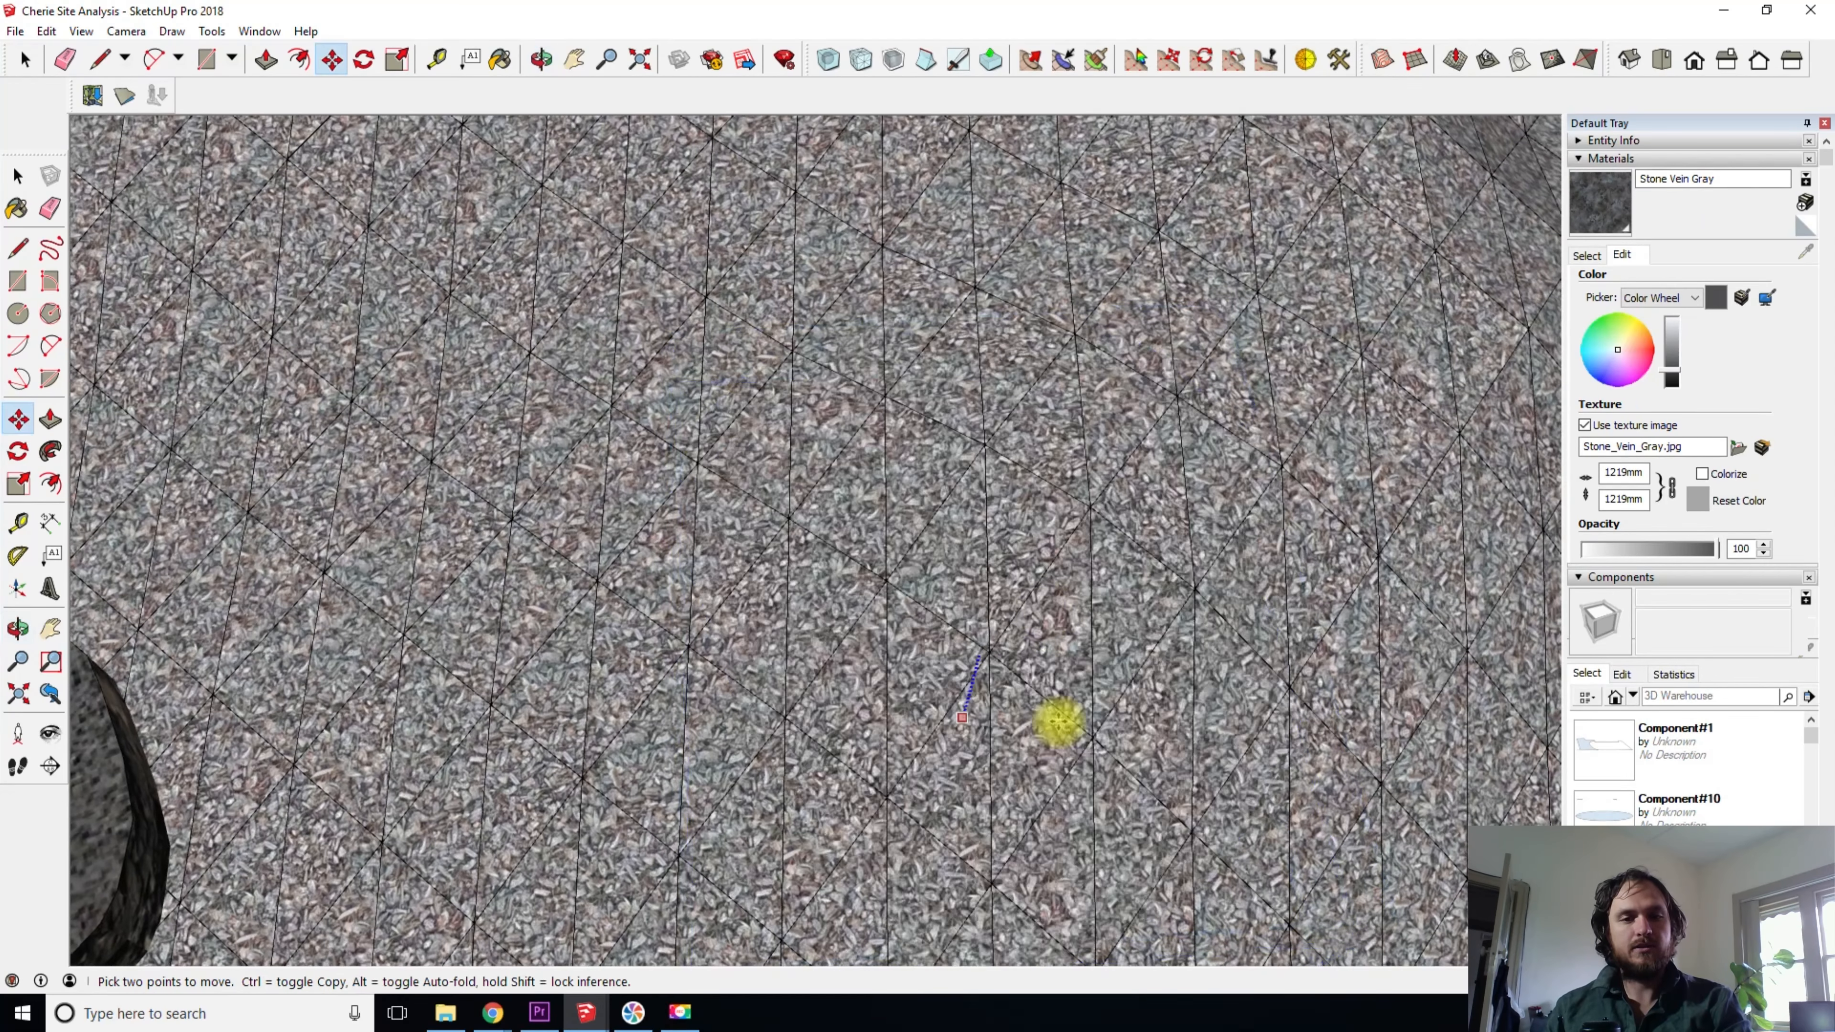
pyautogui.moveTo(1064, 545); pyautogui.dragTo(1228, 50, button='middle')
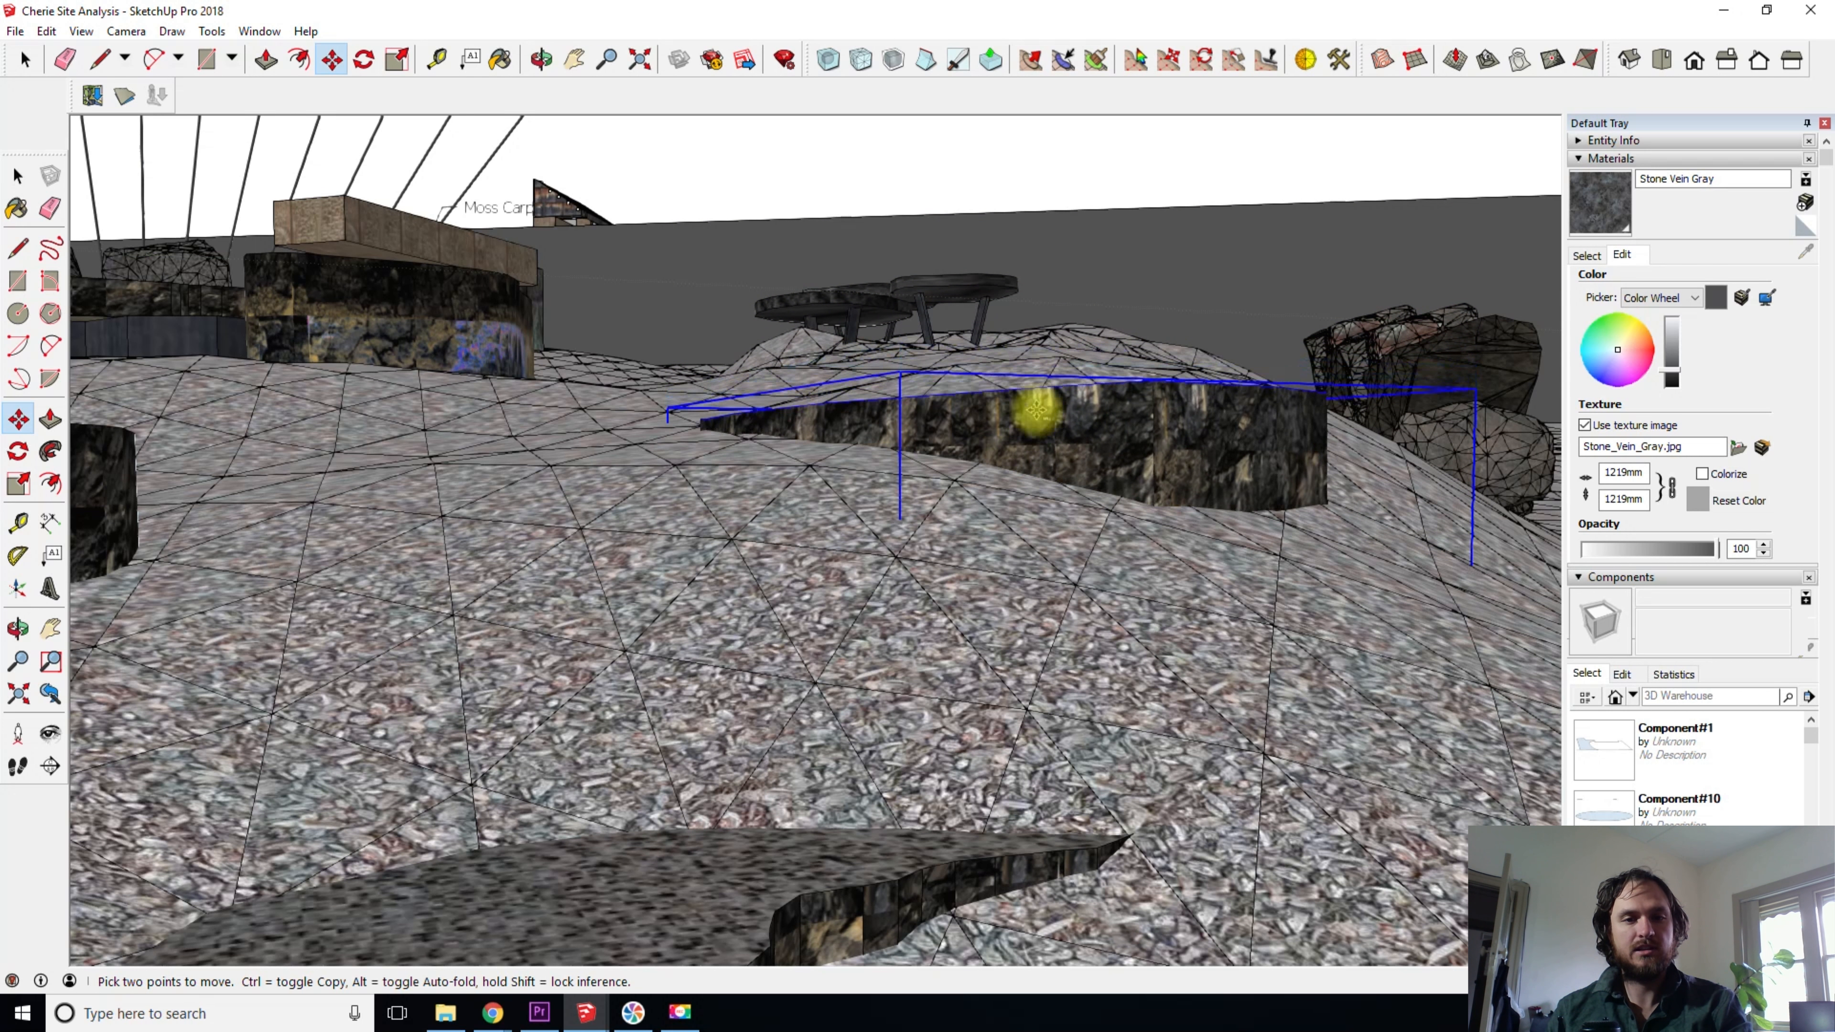
pyautogui.moveTo(1078, 411); pyautogui.dragTo(1011, 708, button='middle')
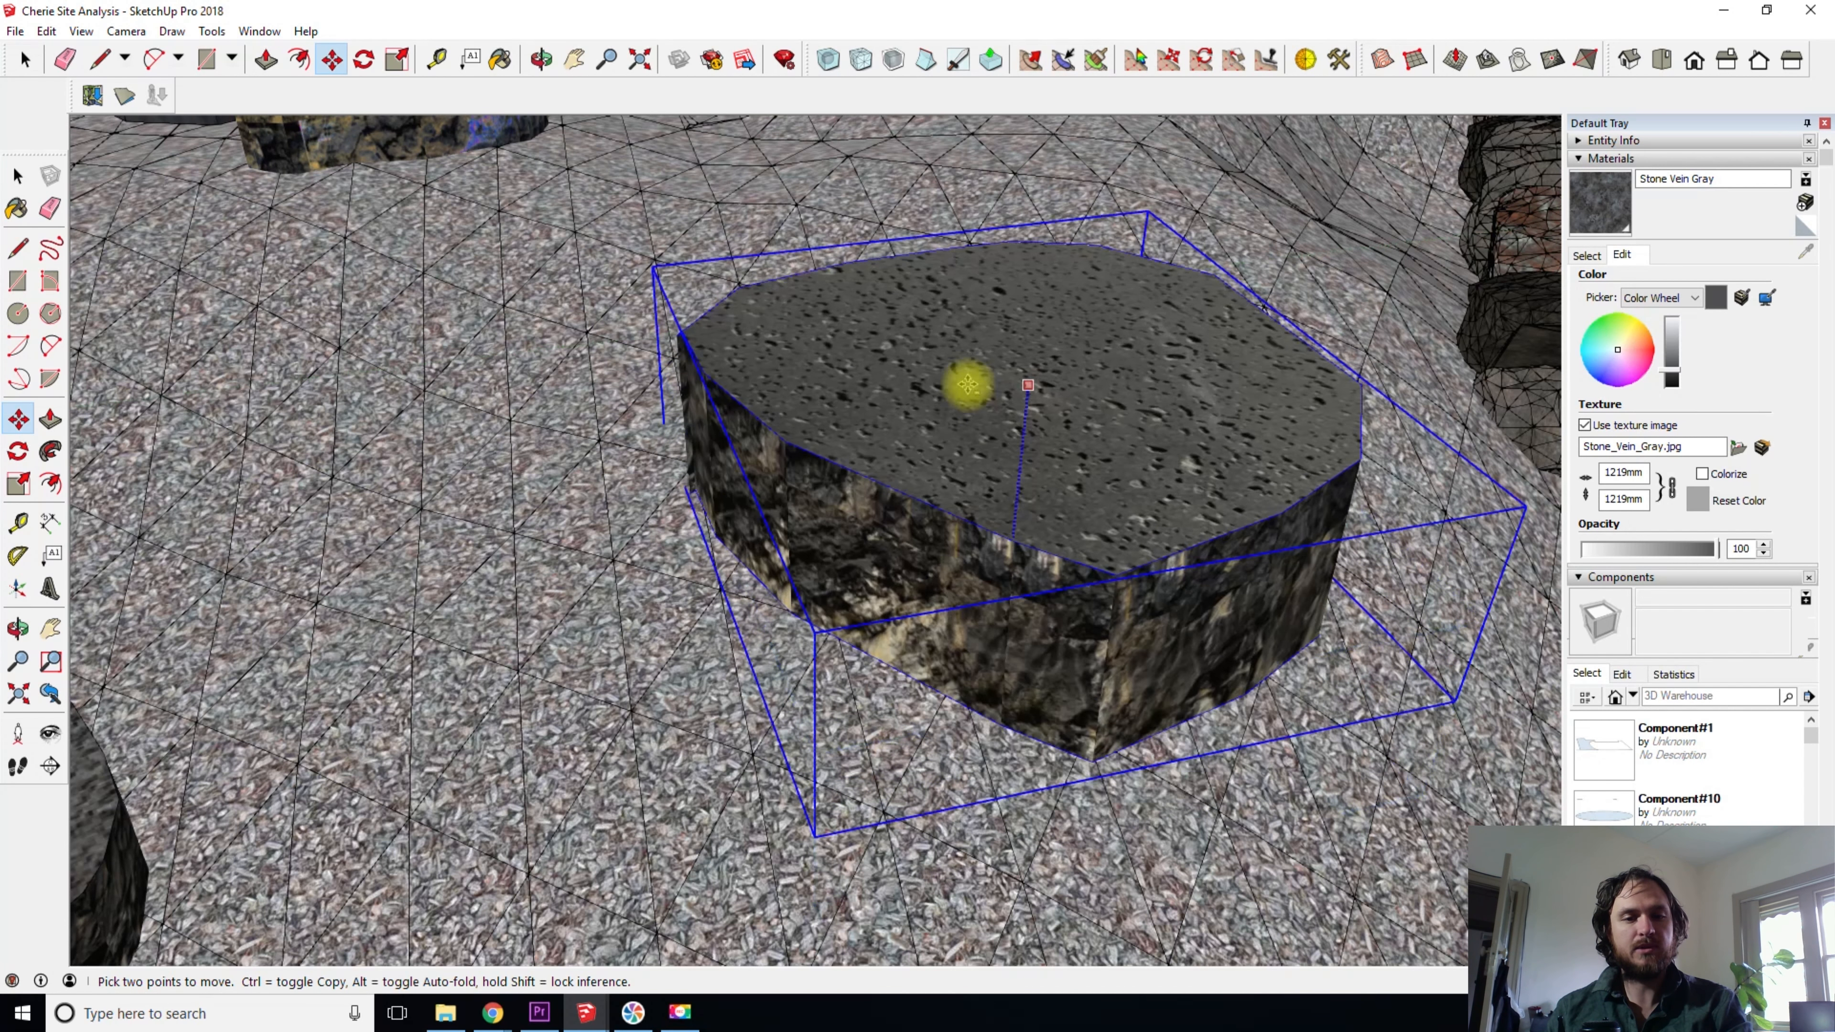
pyautogui.moveTo(1009, 549); pyautogui.dragTo(991, 295, button='middle')
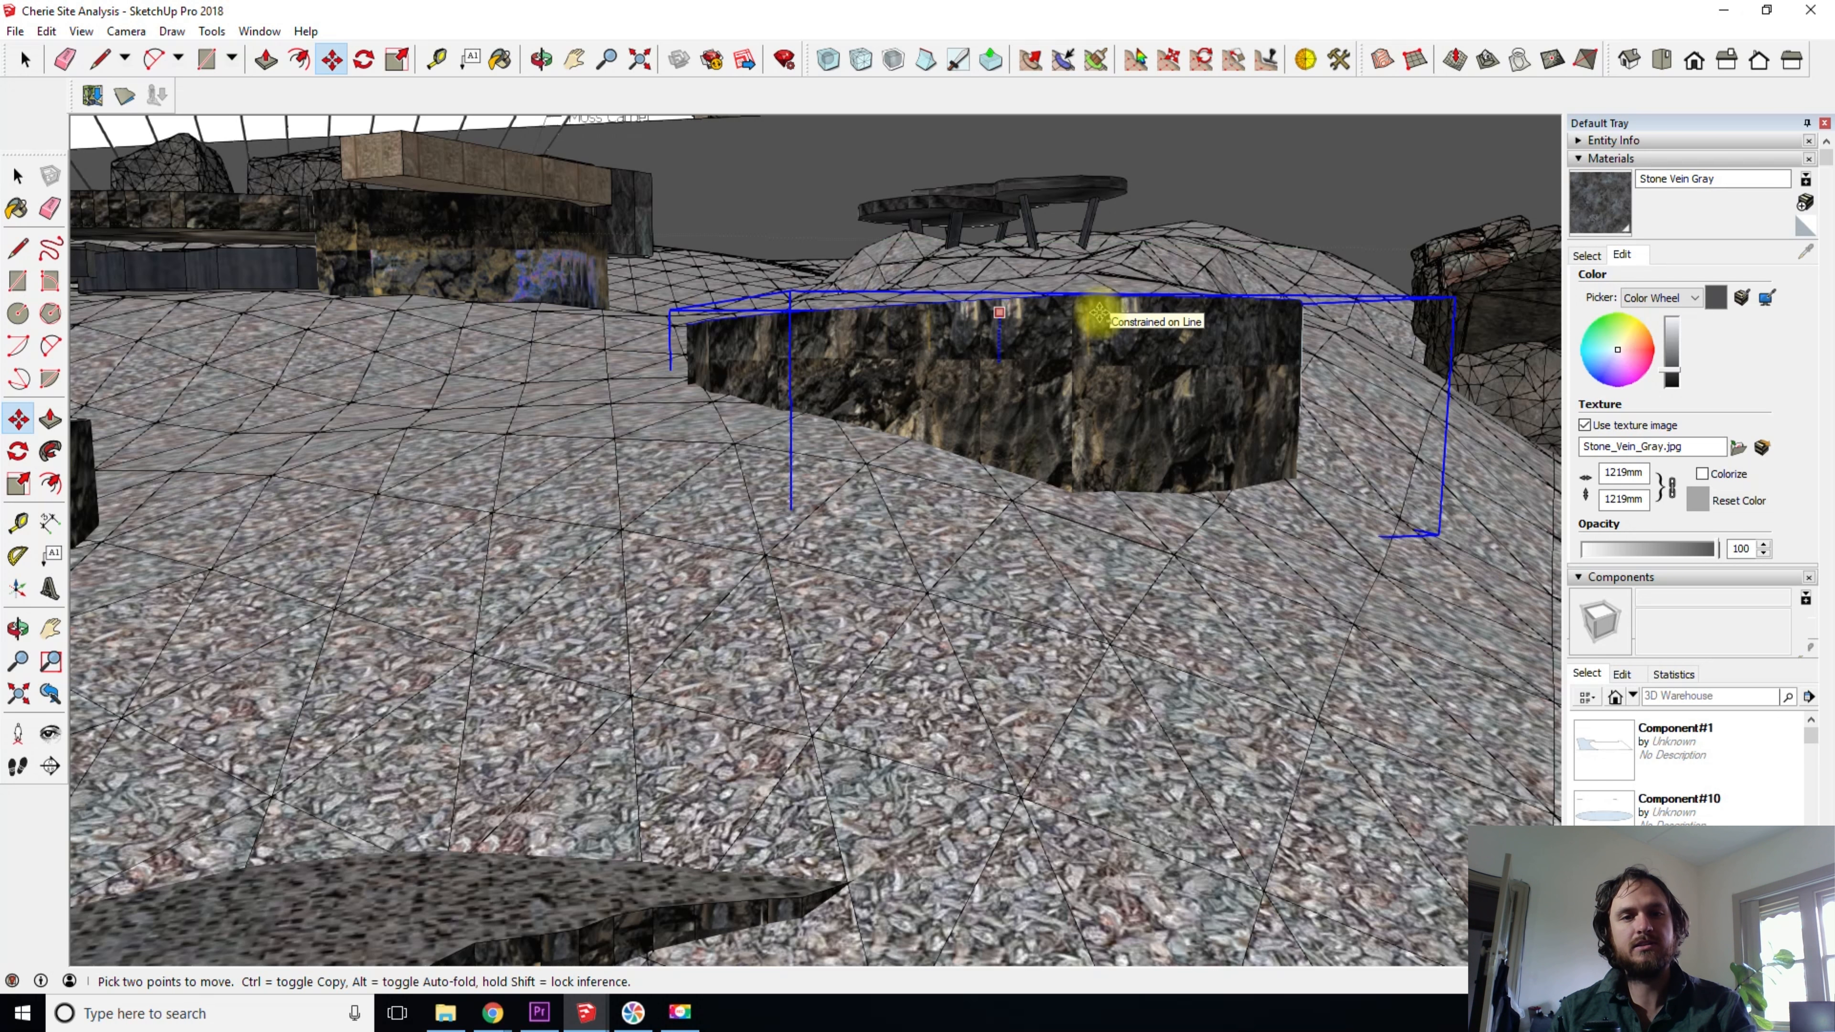
# - Undo the stepping stone's trial relocation and height change
pyautogui.press('space')
pyautogui.hotkey('ctrl', 'z')
pyautogui.moveTo(713, 387); pyautogui.dragTo(1223, 512, button='middle')
pyautogui.scroll(-3, 990, 427)
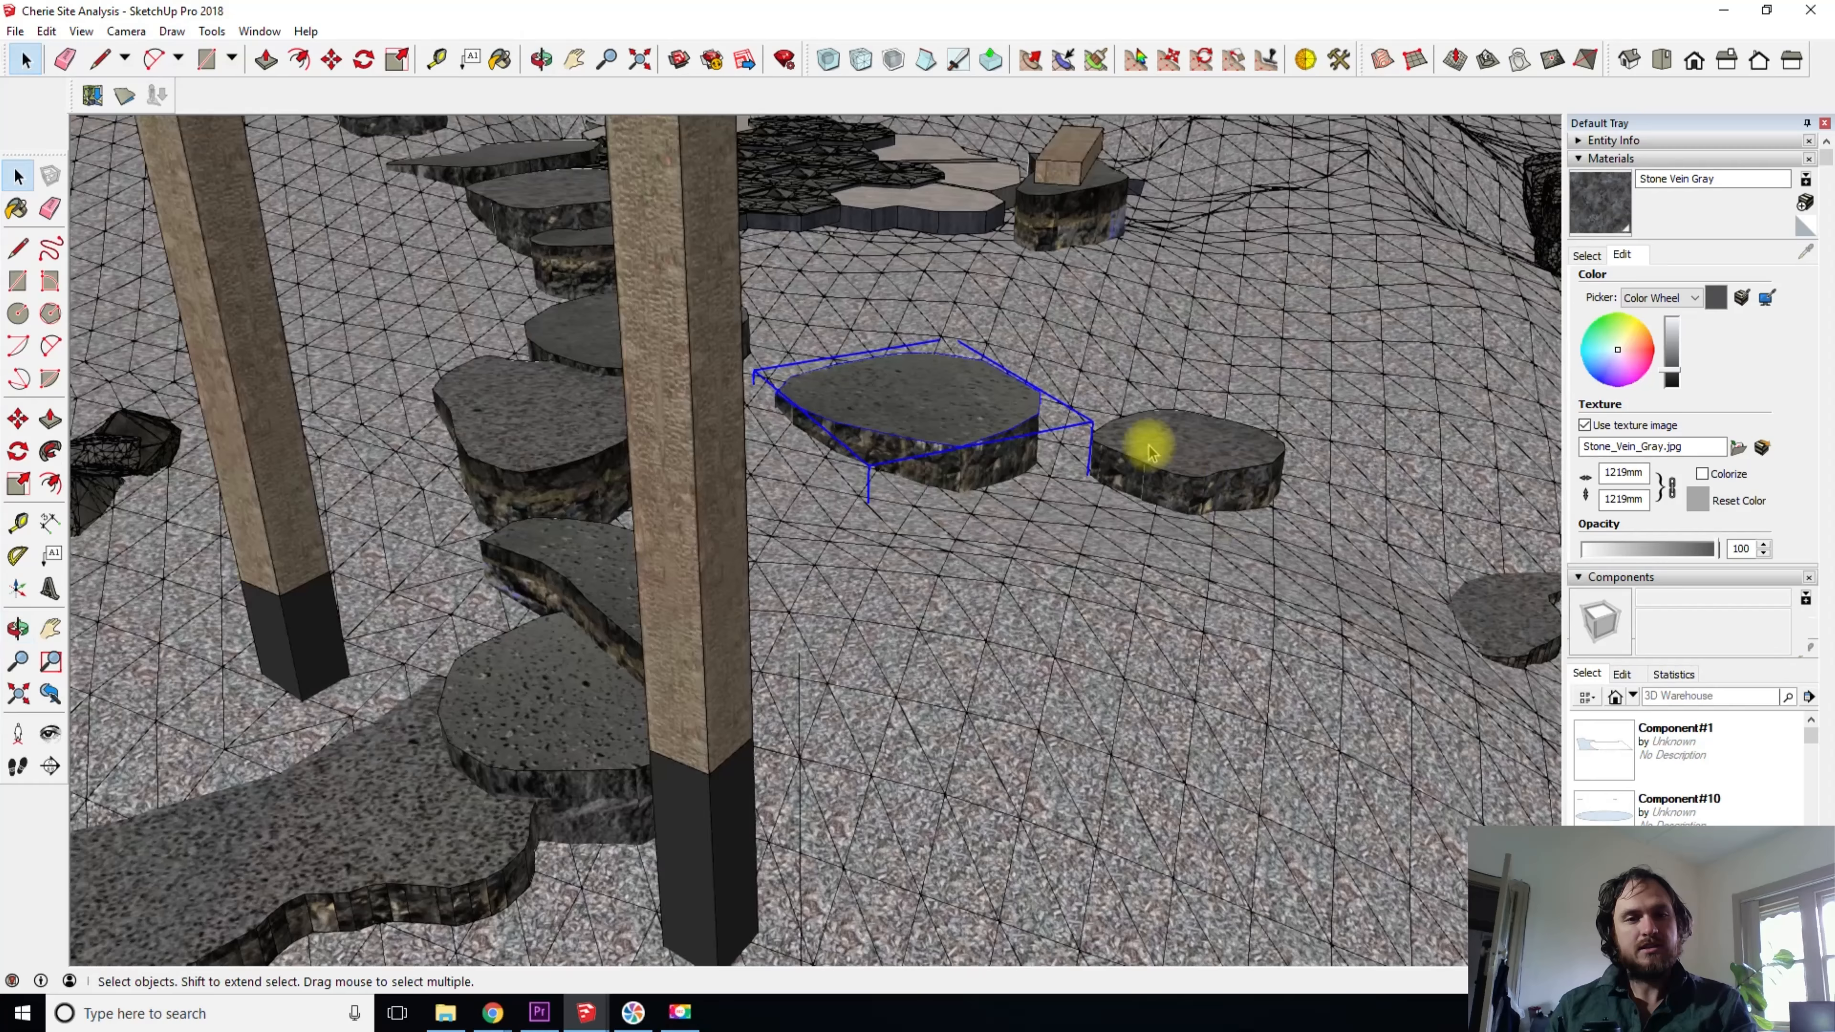
# - Move the stepping stone across the slope past its neighbour, using a base point on the gravel beside it
pyautogui.scroll(5, 1028, 379)
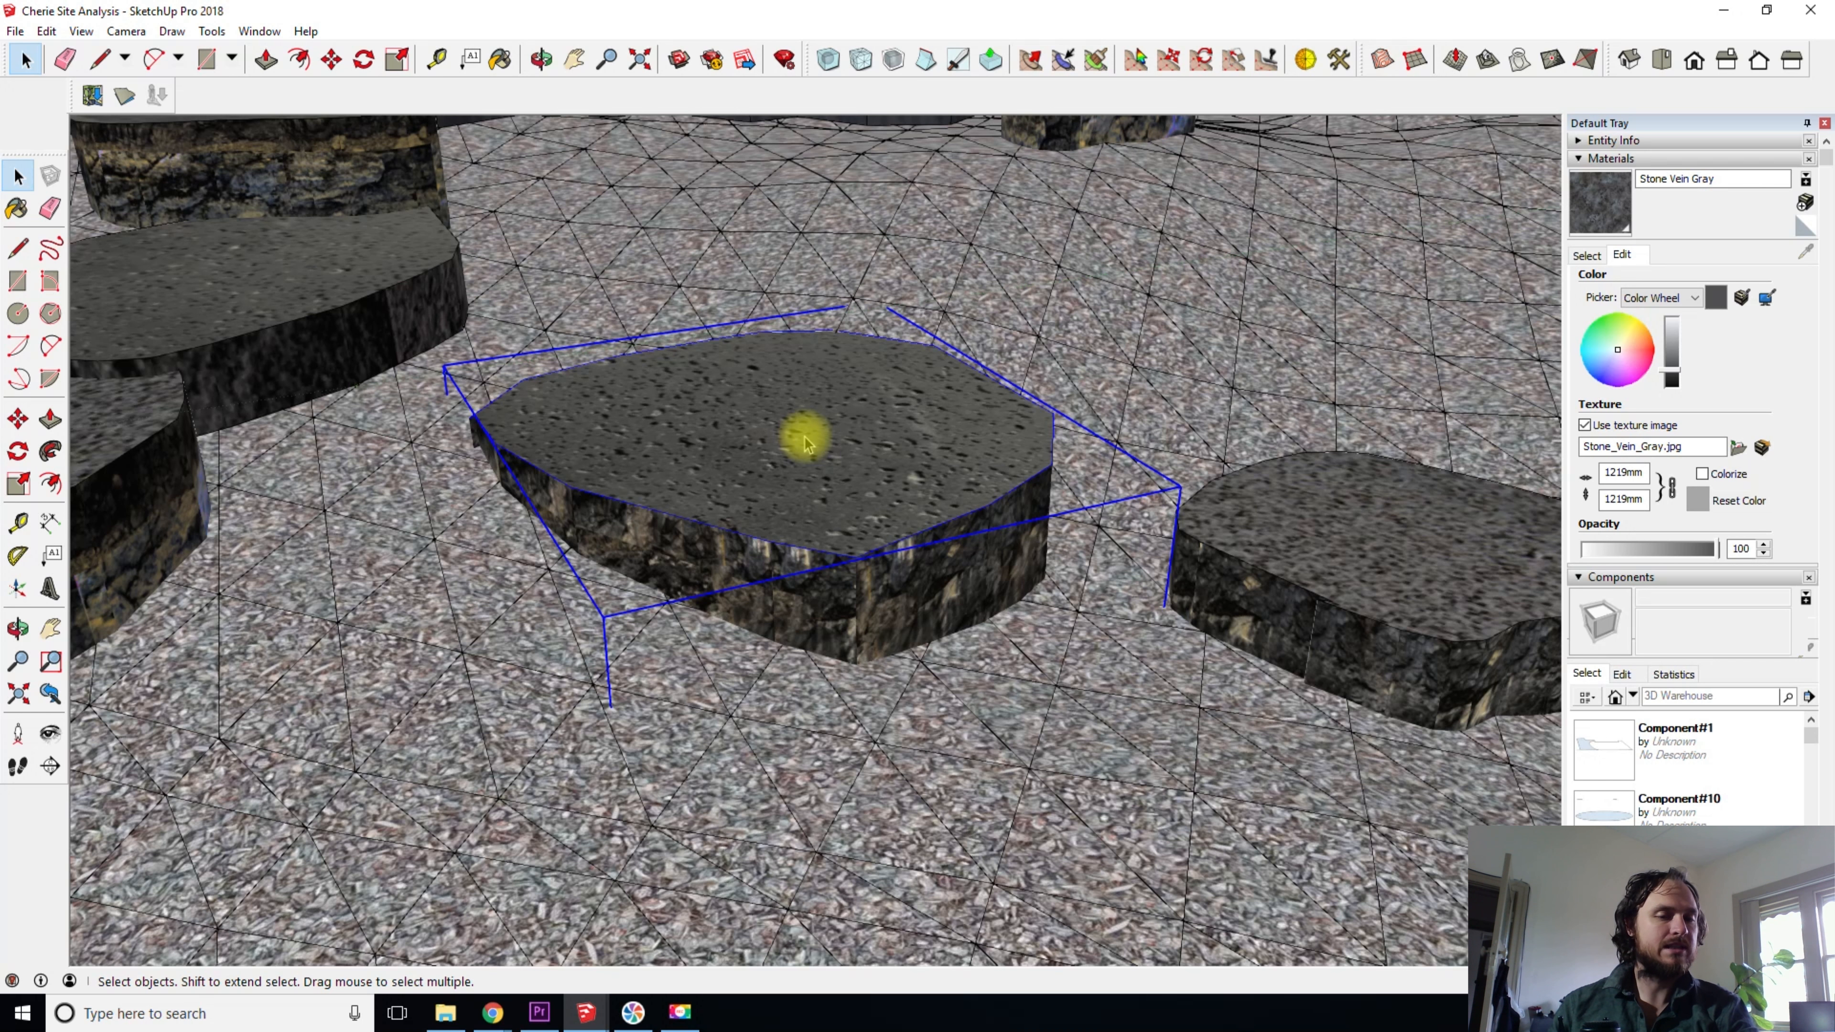
pyautogui.moveTo(680, 426); pyautogui.dragTo(747, 468, button='middle')
pyautogui.press('space')
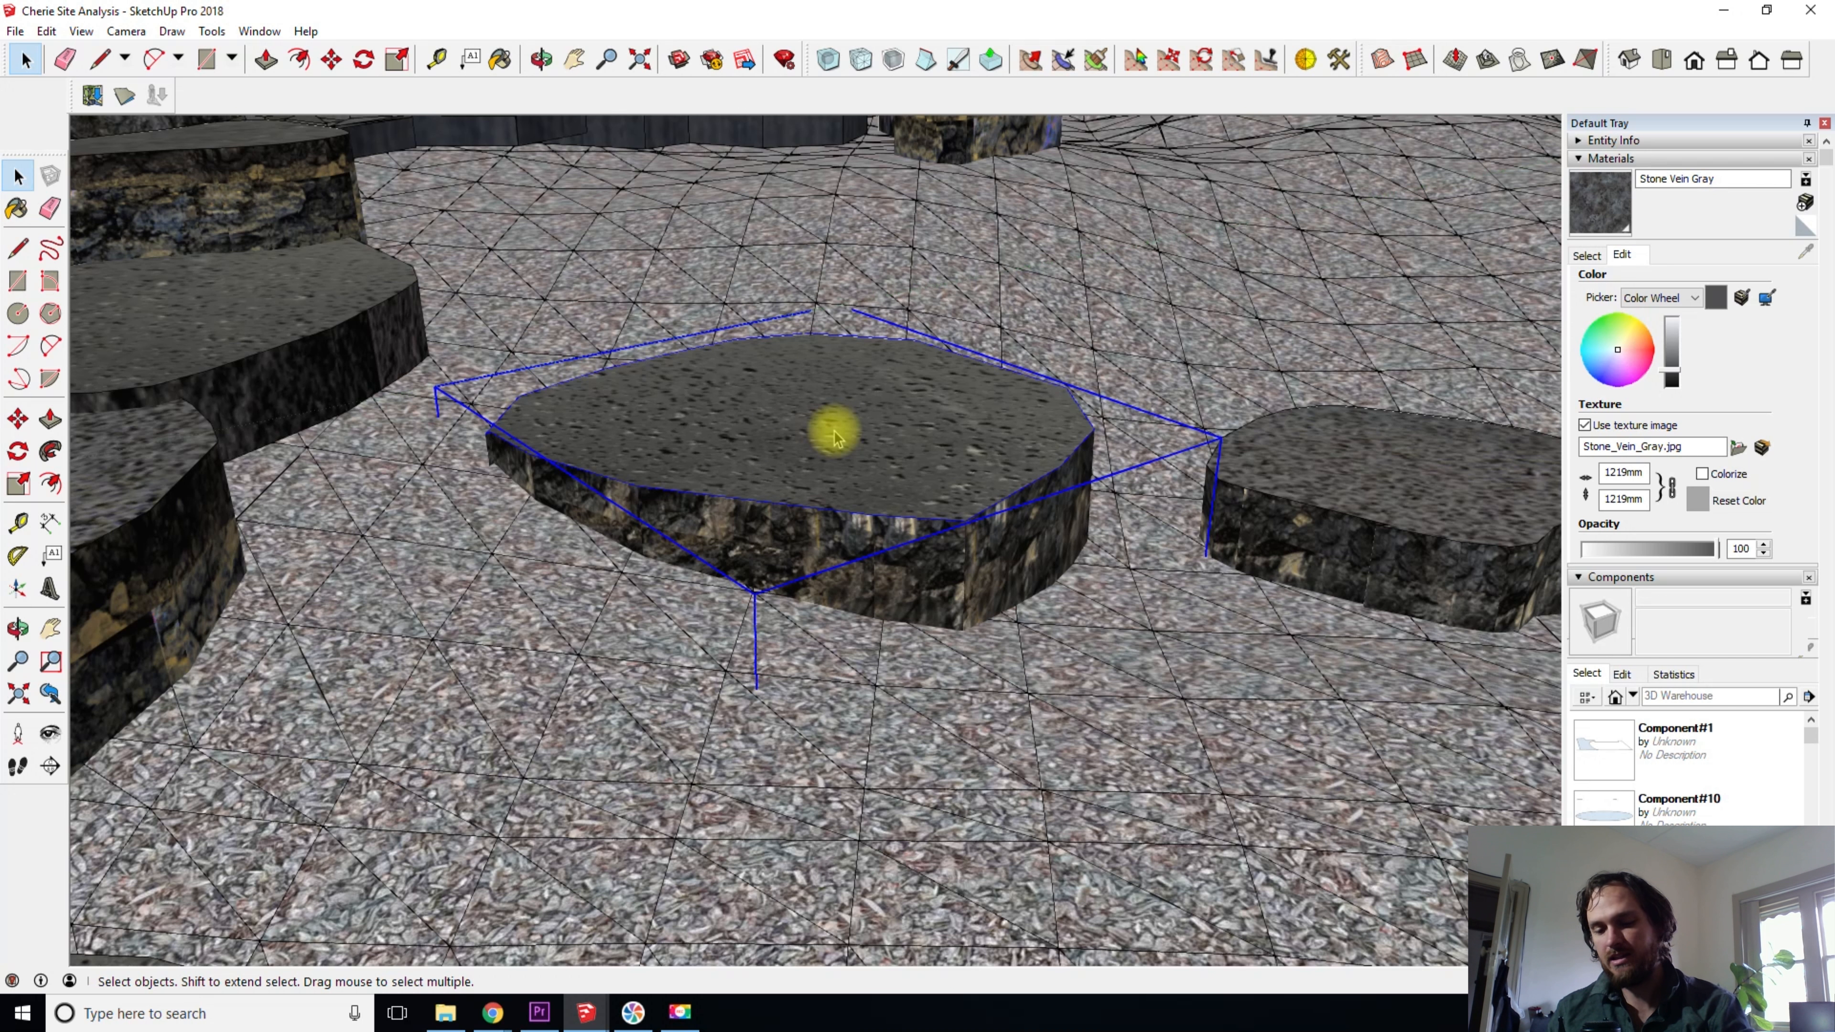
pyautogui.press('m')
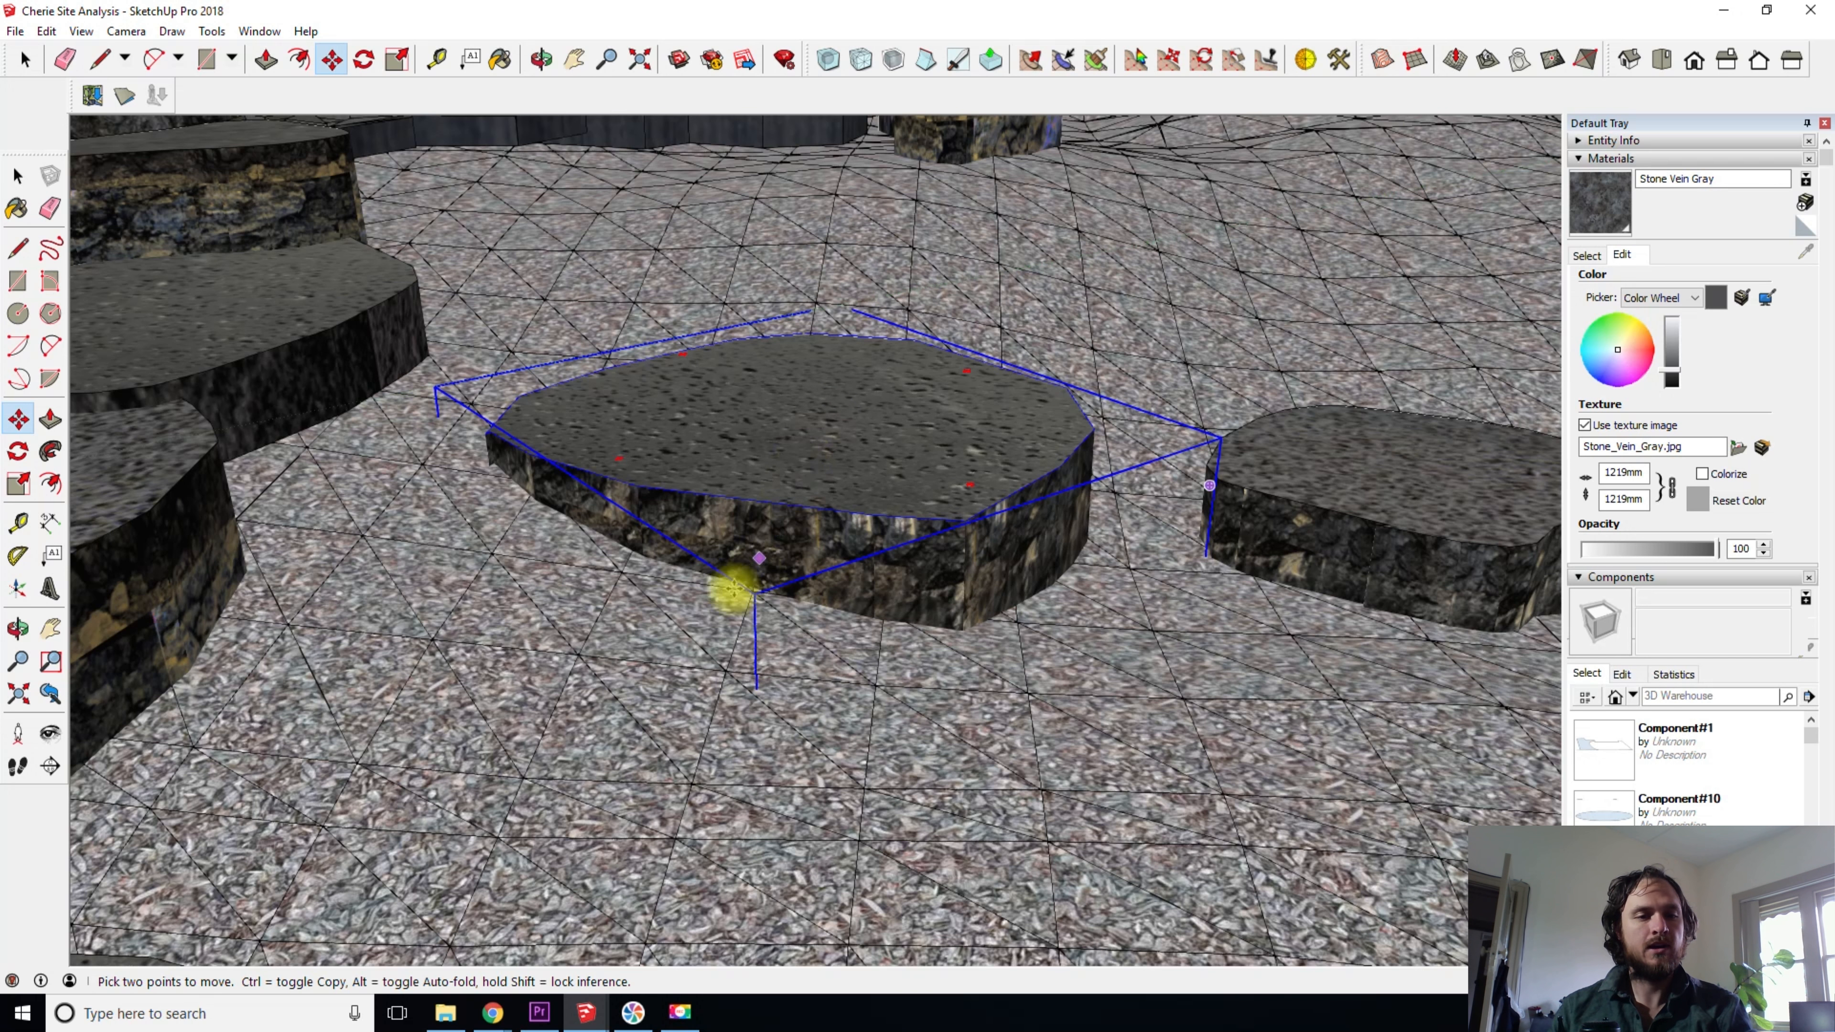
pyautogui.scroll(6, 700, 542)
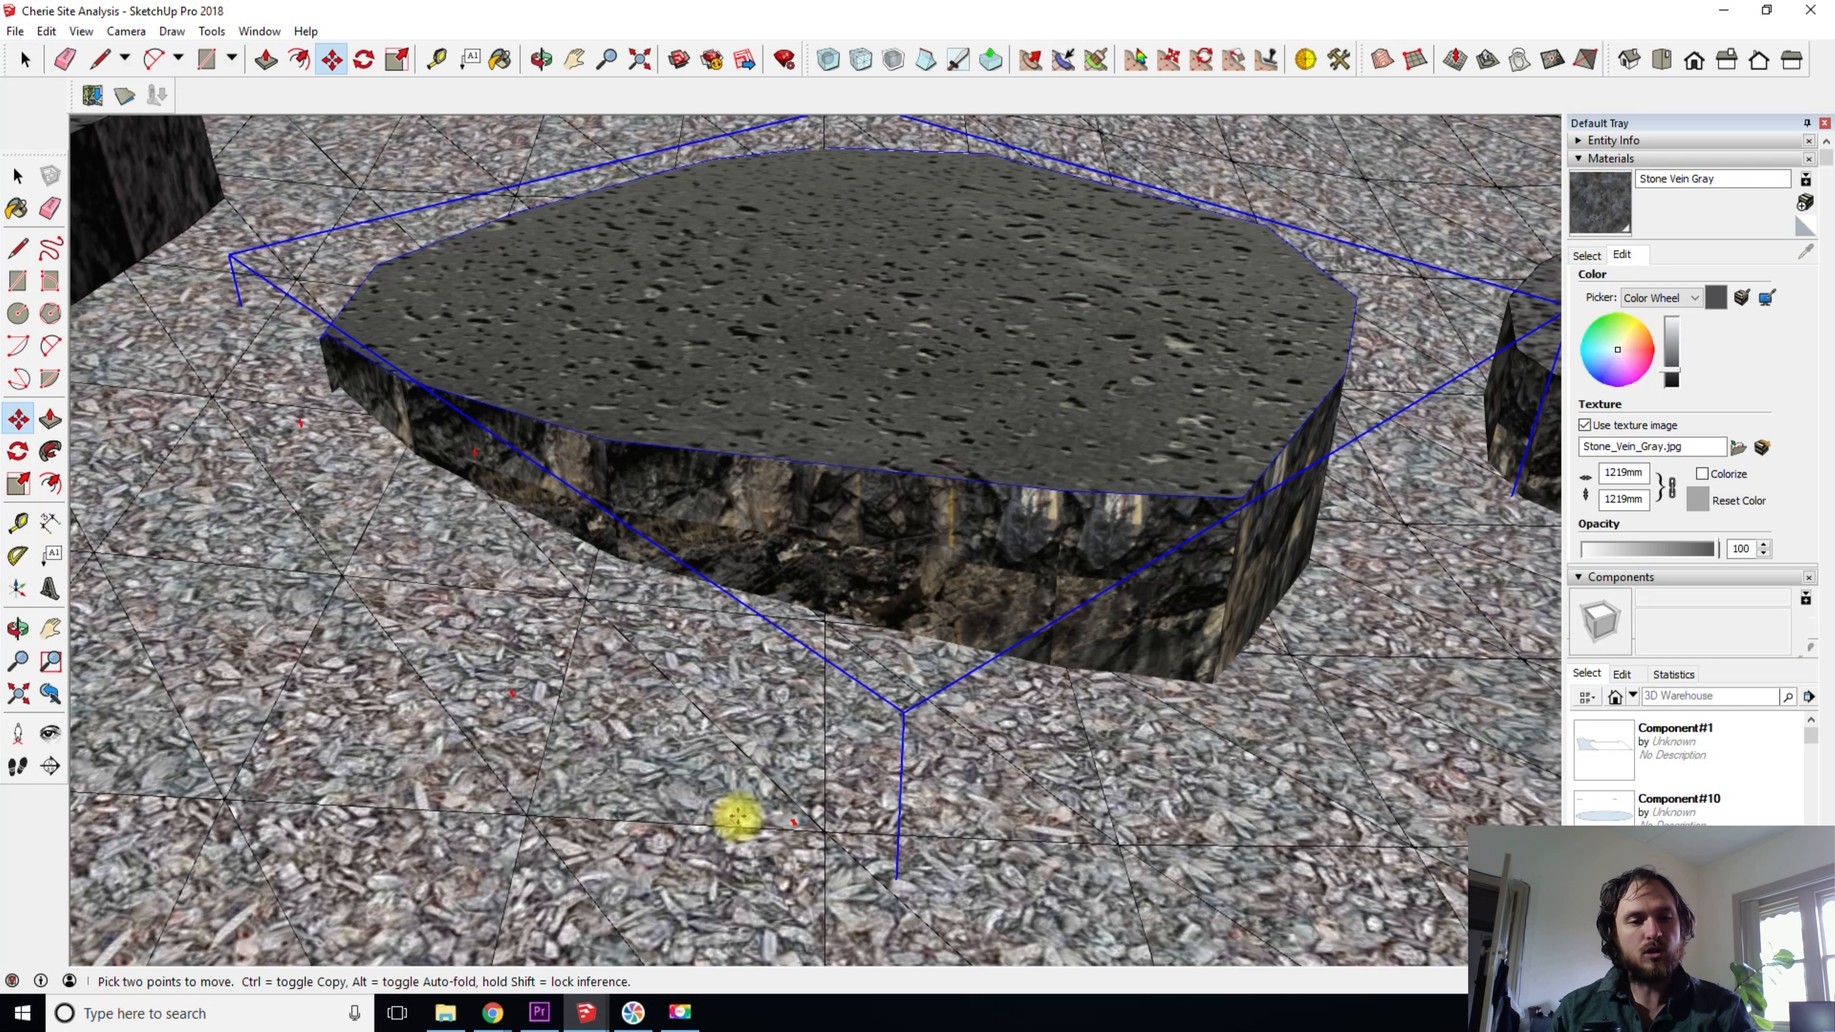
pyautogui.moveTo(744, 800); pyautogui.dragTo(813, 552, button='middle')
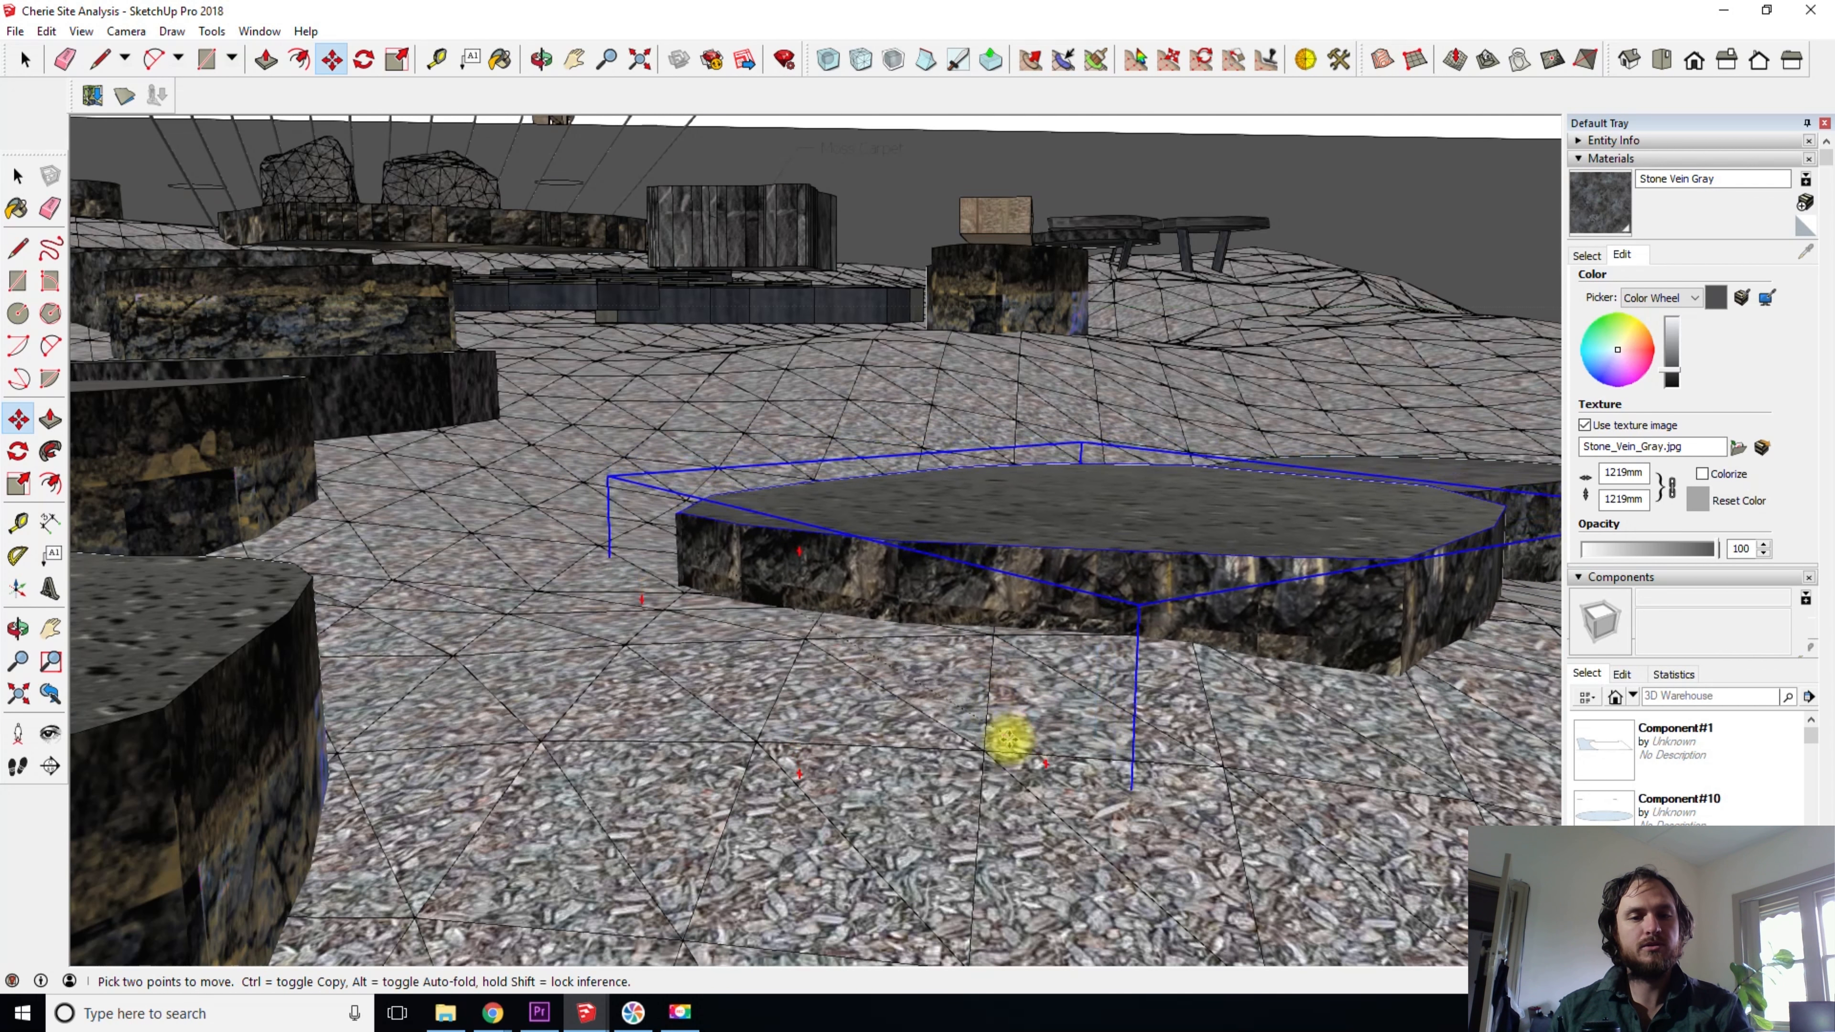
pyautogui.scroll(-2, 1009, 739)
pyautogui.keyDown('shift'); pyautogui.moveTo(1145, 761); pyautogui.dragTo(783, 642, button='middle'); pyautogui.keyUp('shift')
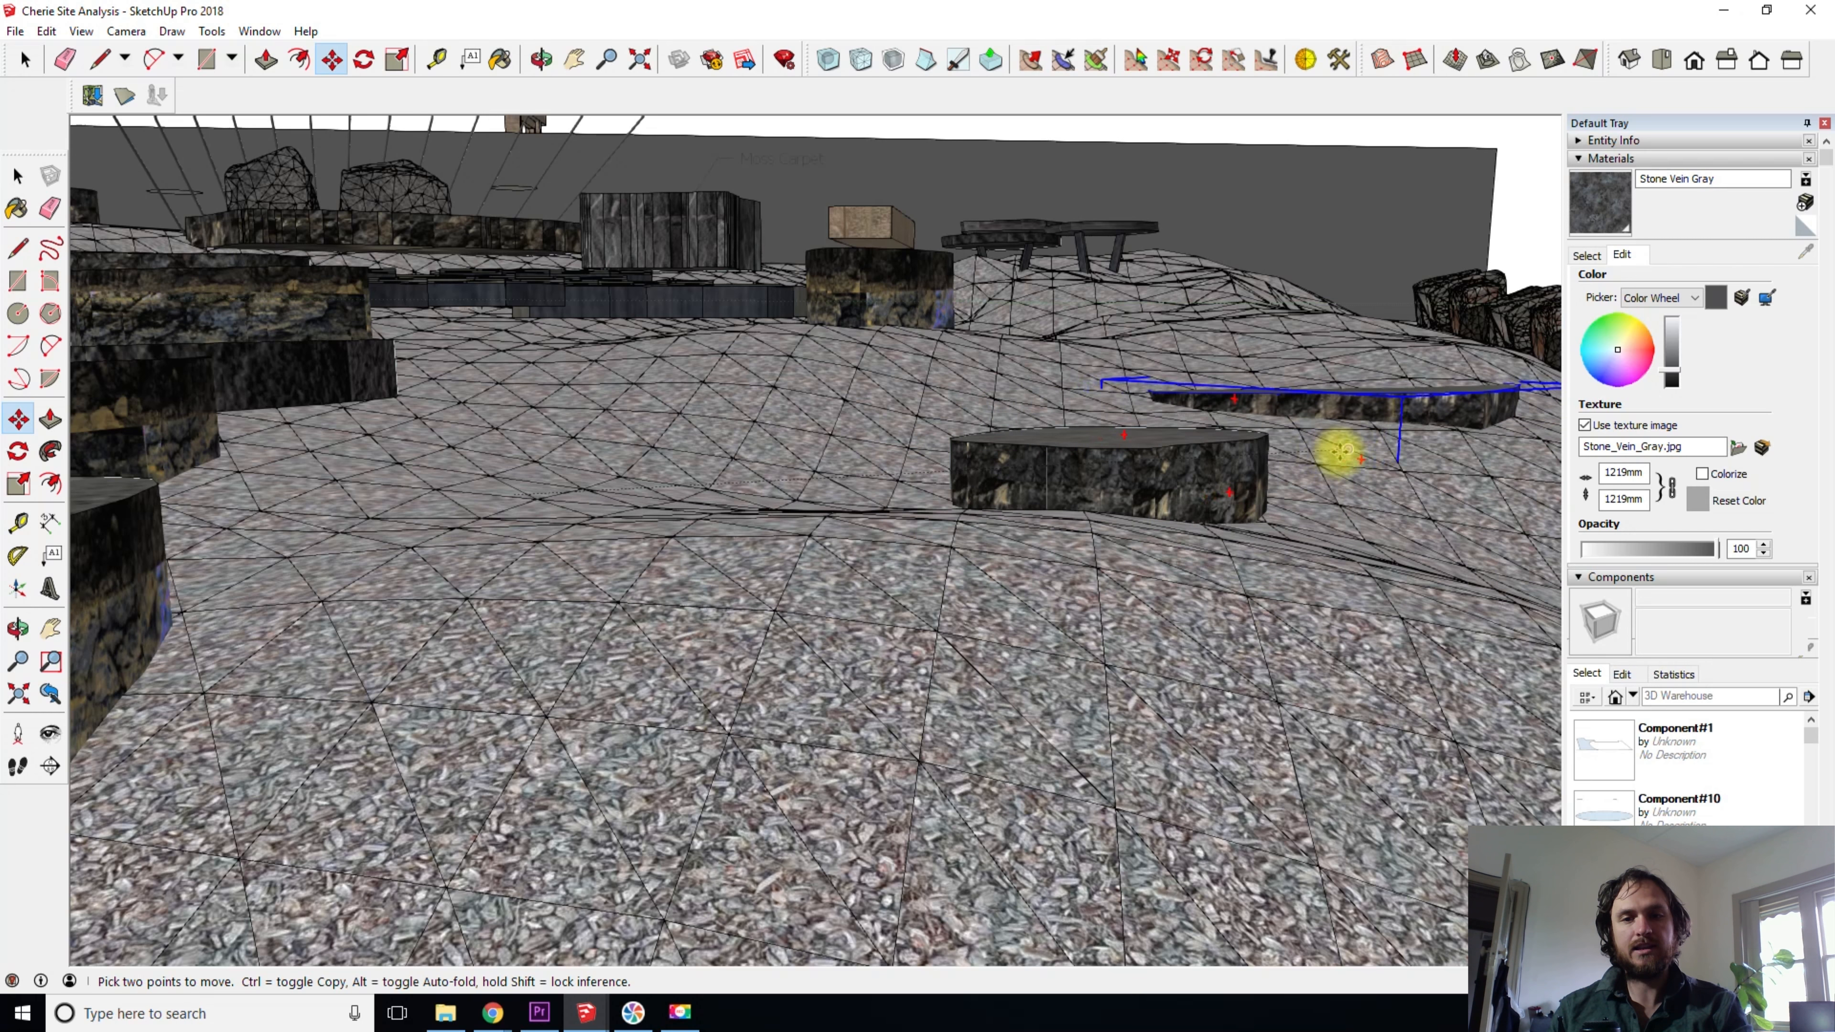
# - Slide the stepping stone over the terrain in front of its neighbour and place it back between the neighbour and the stone row
pyautogui.keyDown('shift'); pyautogui.moveTo(1364, 473); pyautogui.dragTo(1171, 416, button='middle'); pyautogui.keyUp('shift')
pyautogui.scroll(-2, 893, 590)
pyautogui.press('Escape')
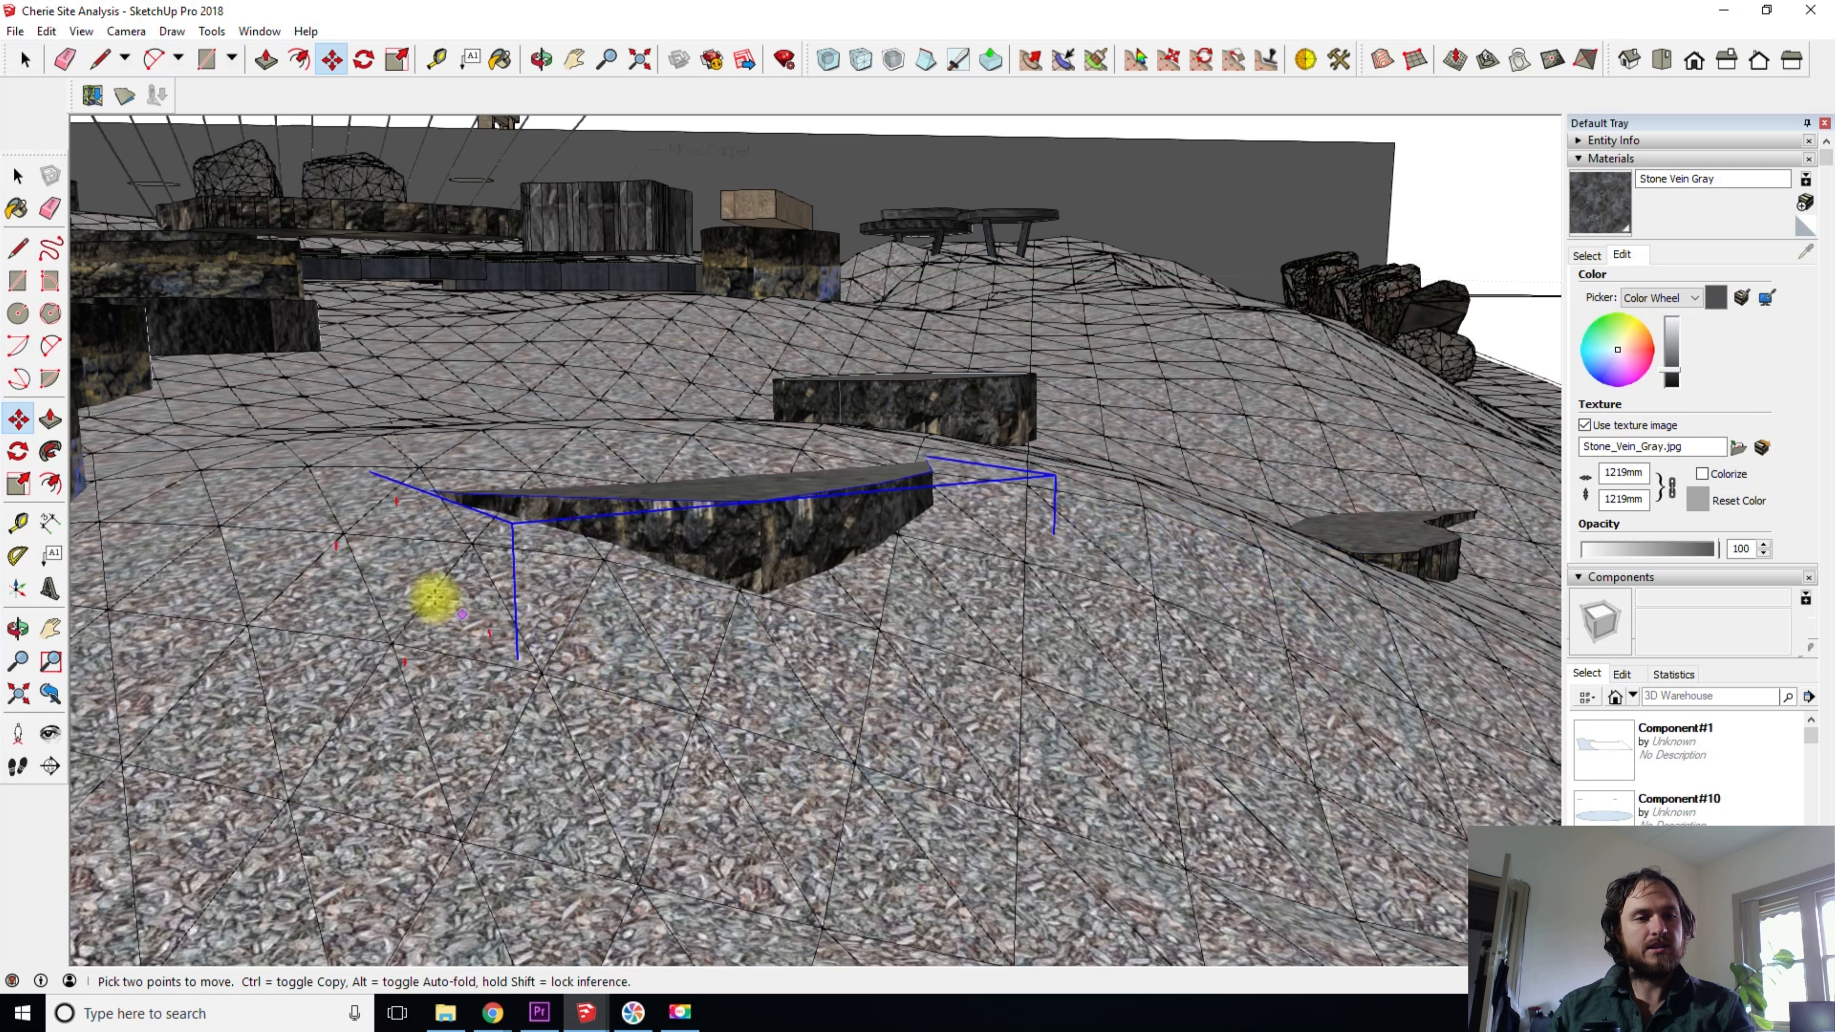
pyautogui.moveTo(340, 501); pyautogui.dragTo(361, 610, button='middle')
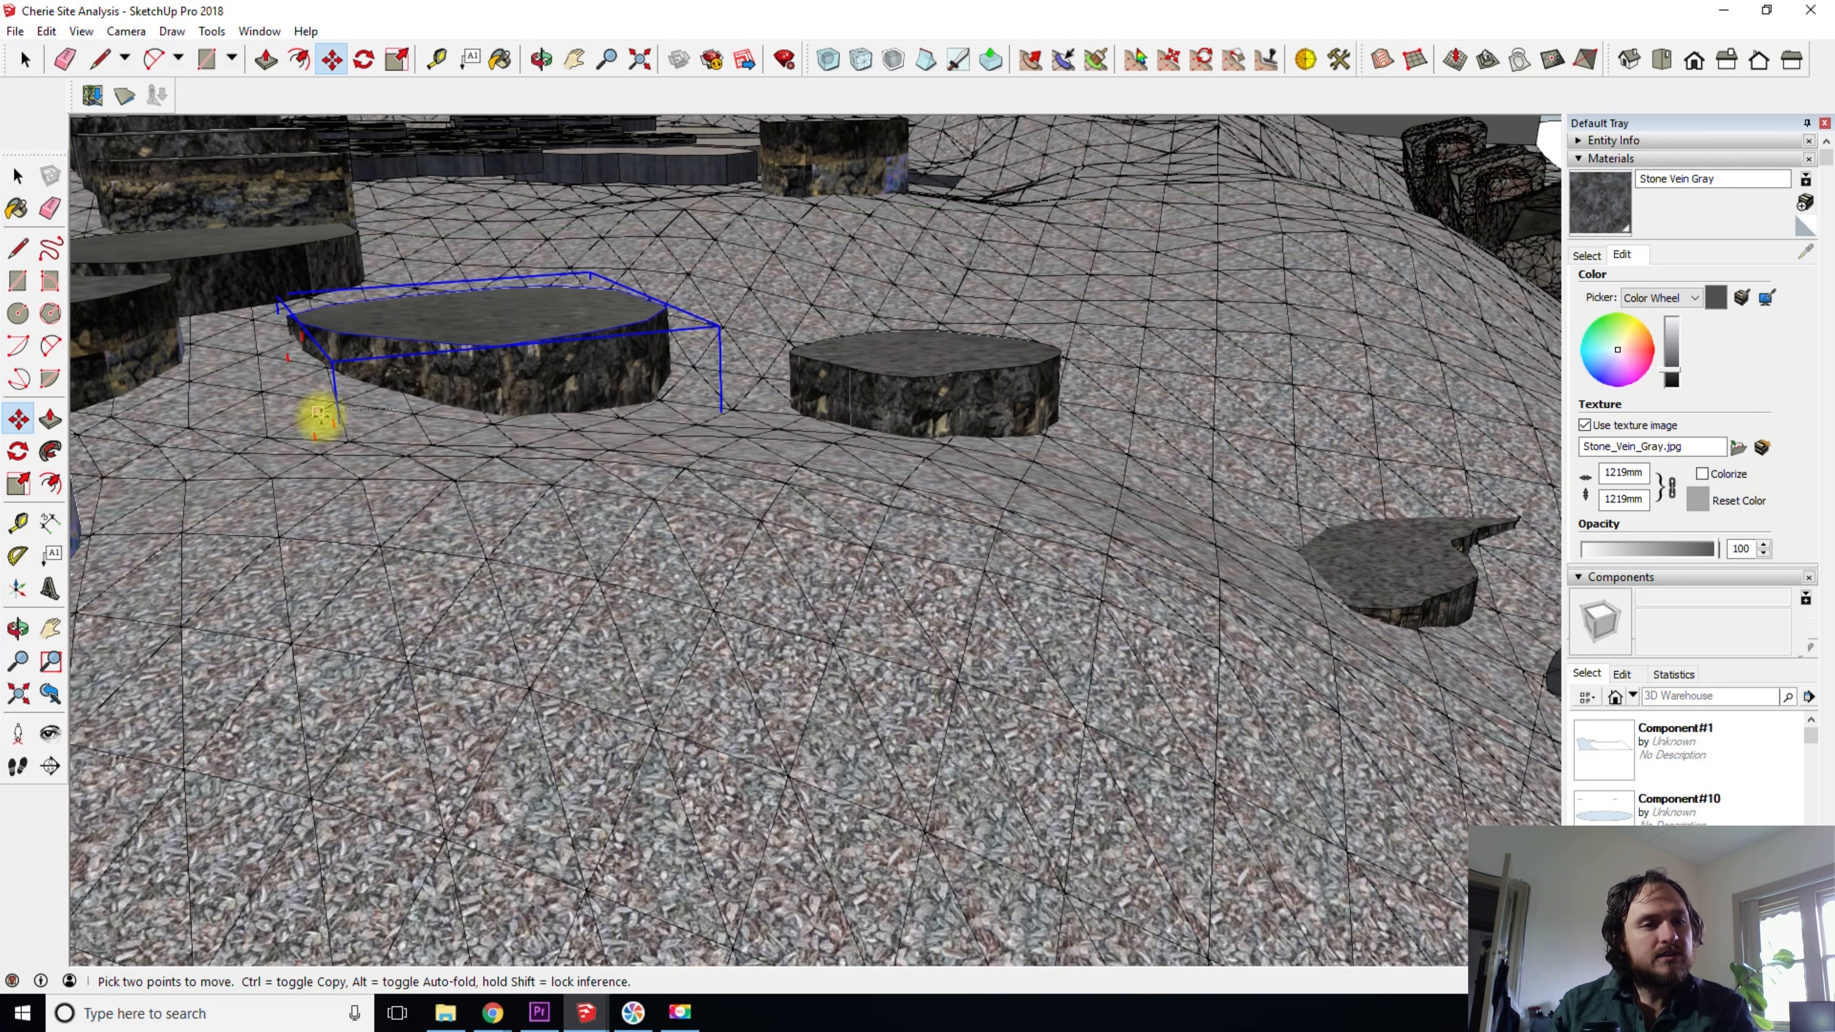
pyautogui.moveTo(344, 405); pyautogui.dragTo(410, 427, button='middle')
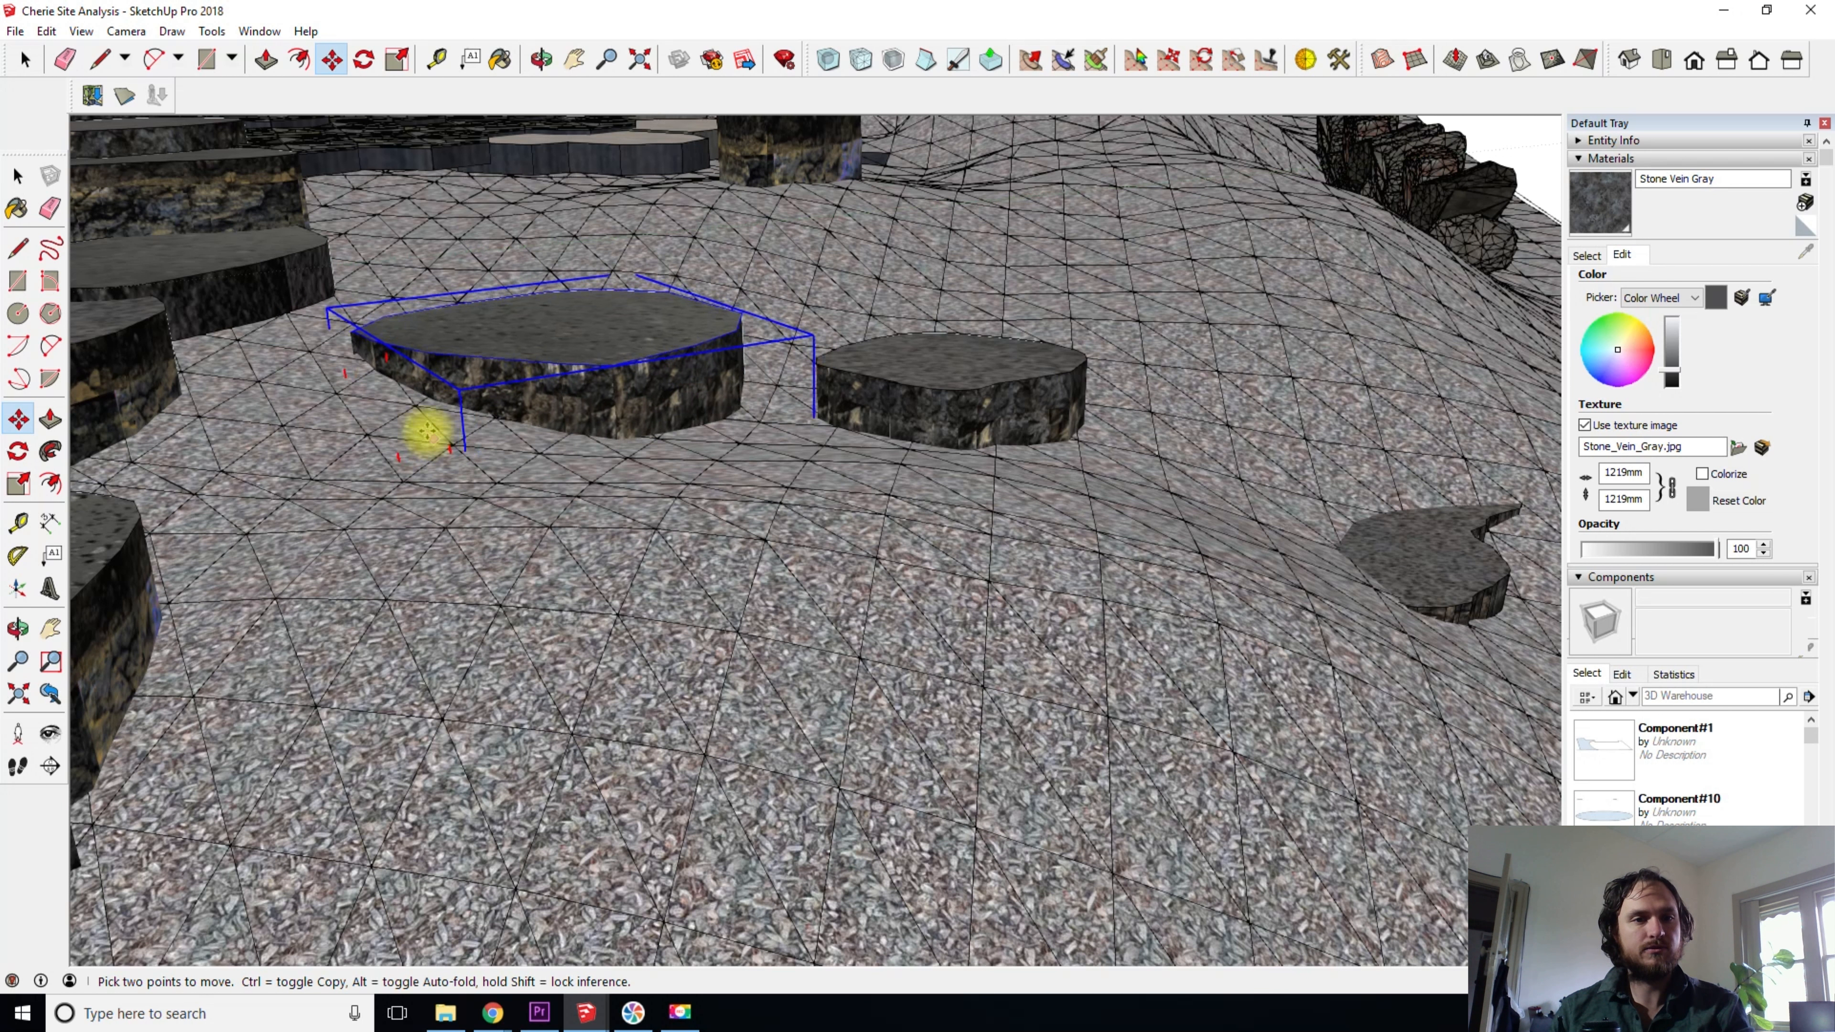
pyautogui.press('space')
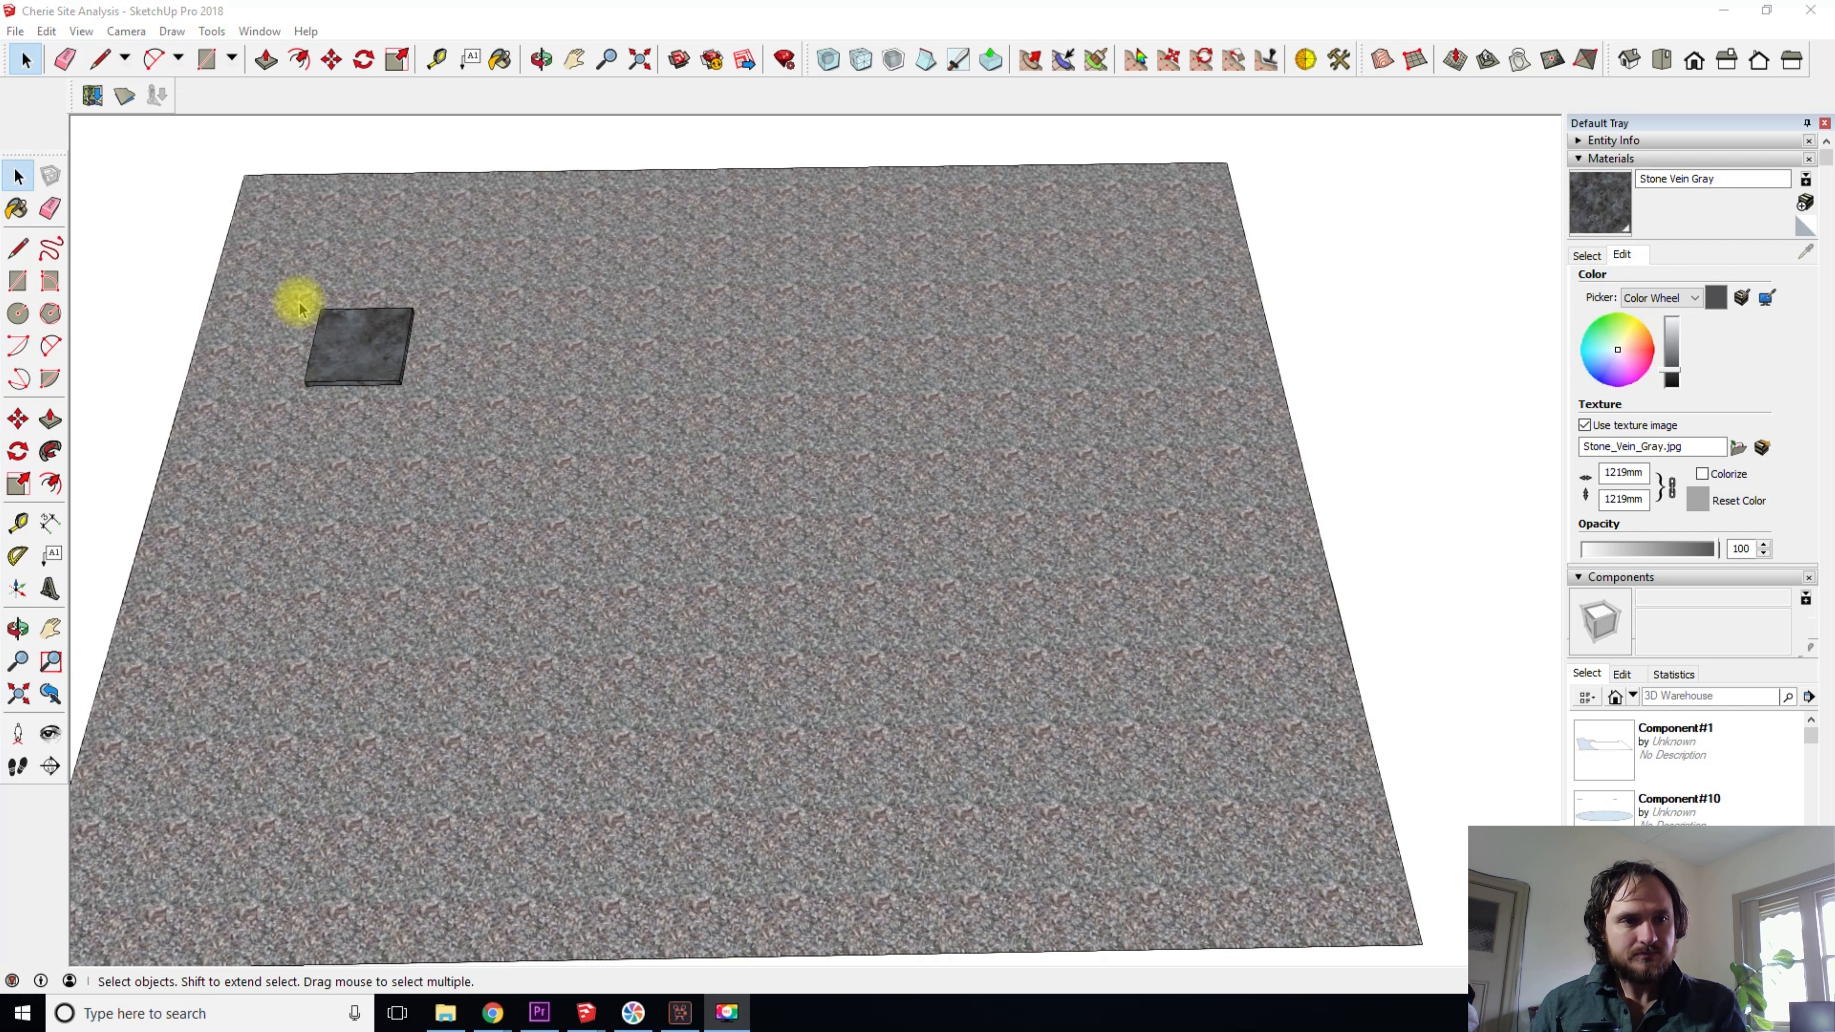
# - Copy the square stone slab on the flat gravel along the green axis, about three slab widths away
pyautogui.scroll(3, 299, 312)
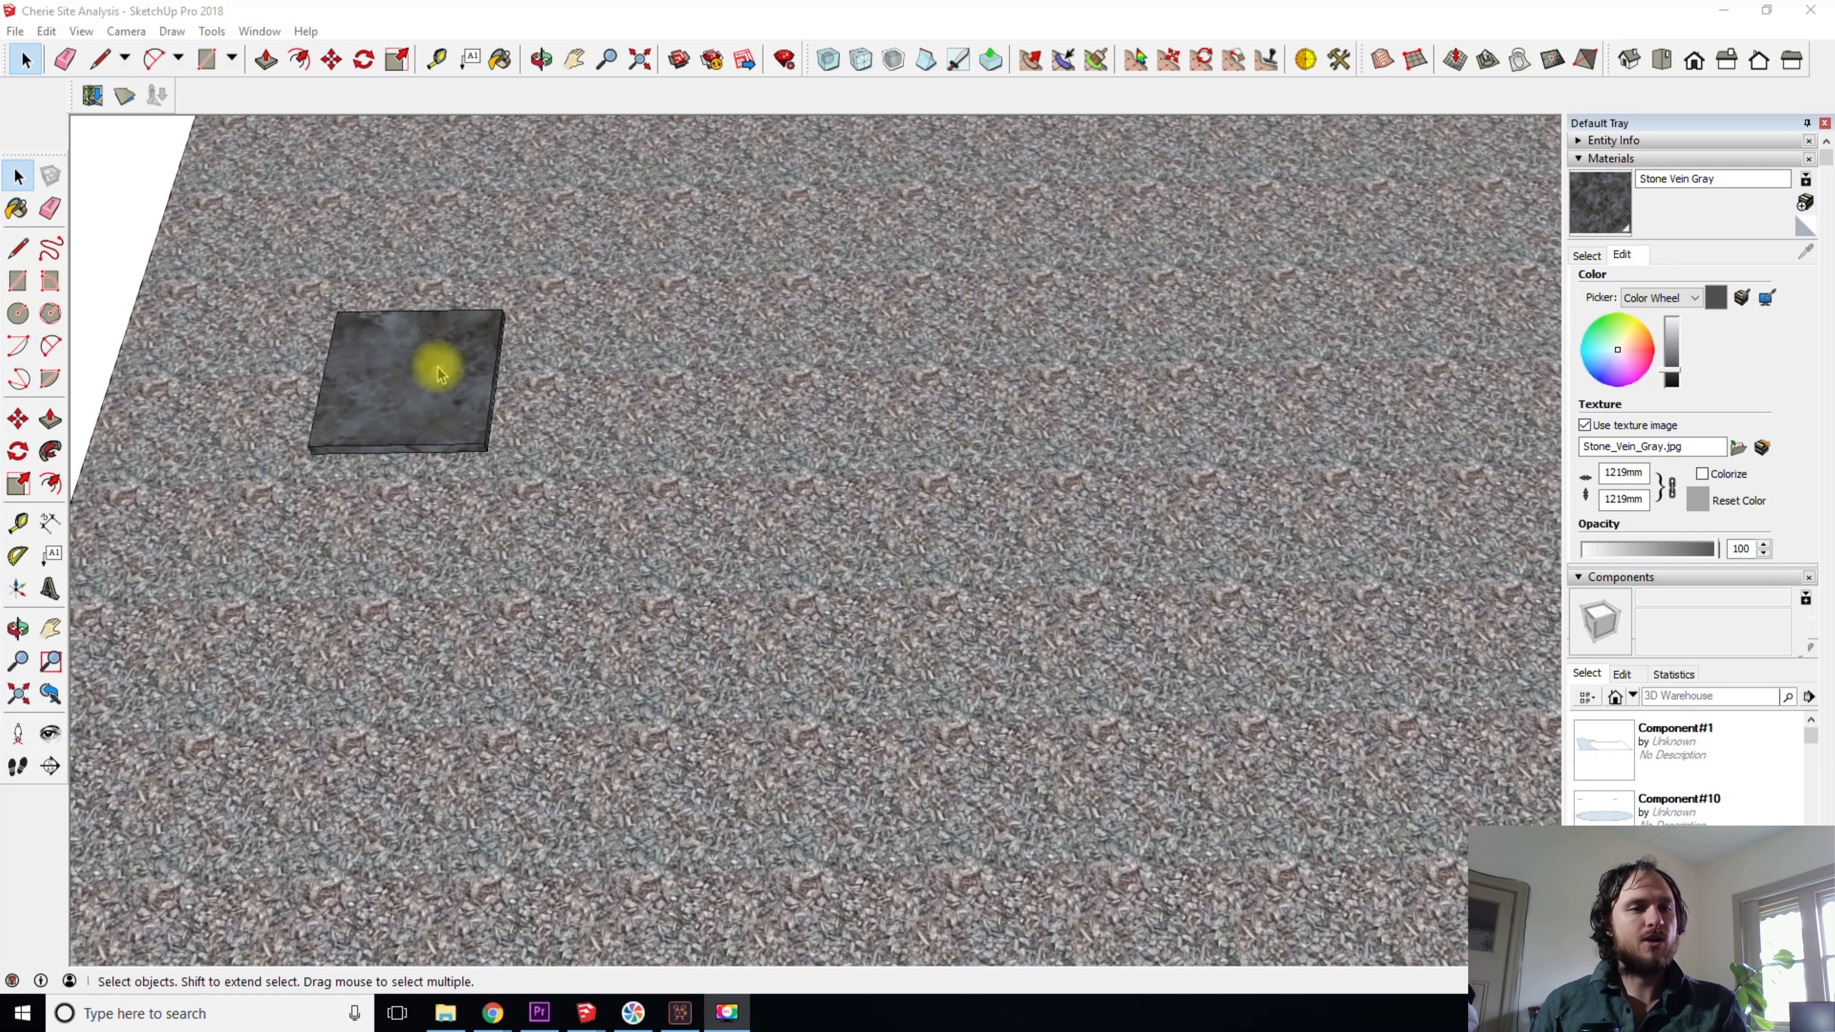
pyautogui.click(435, 365)
pyautogui.click(382, 493)
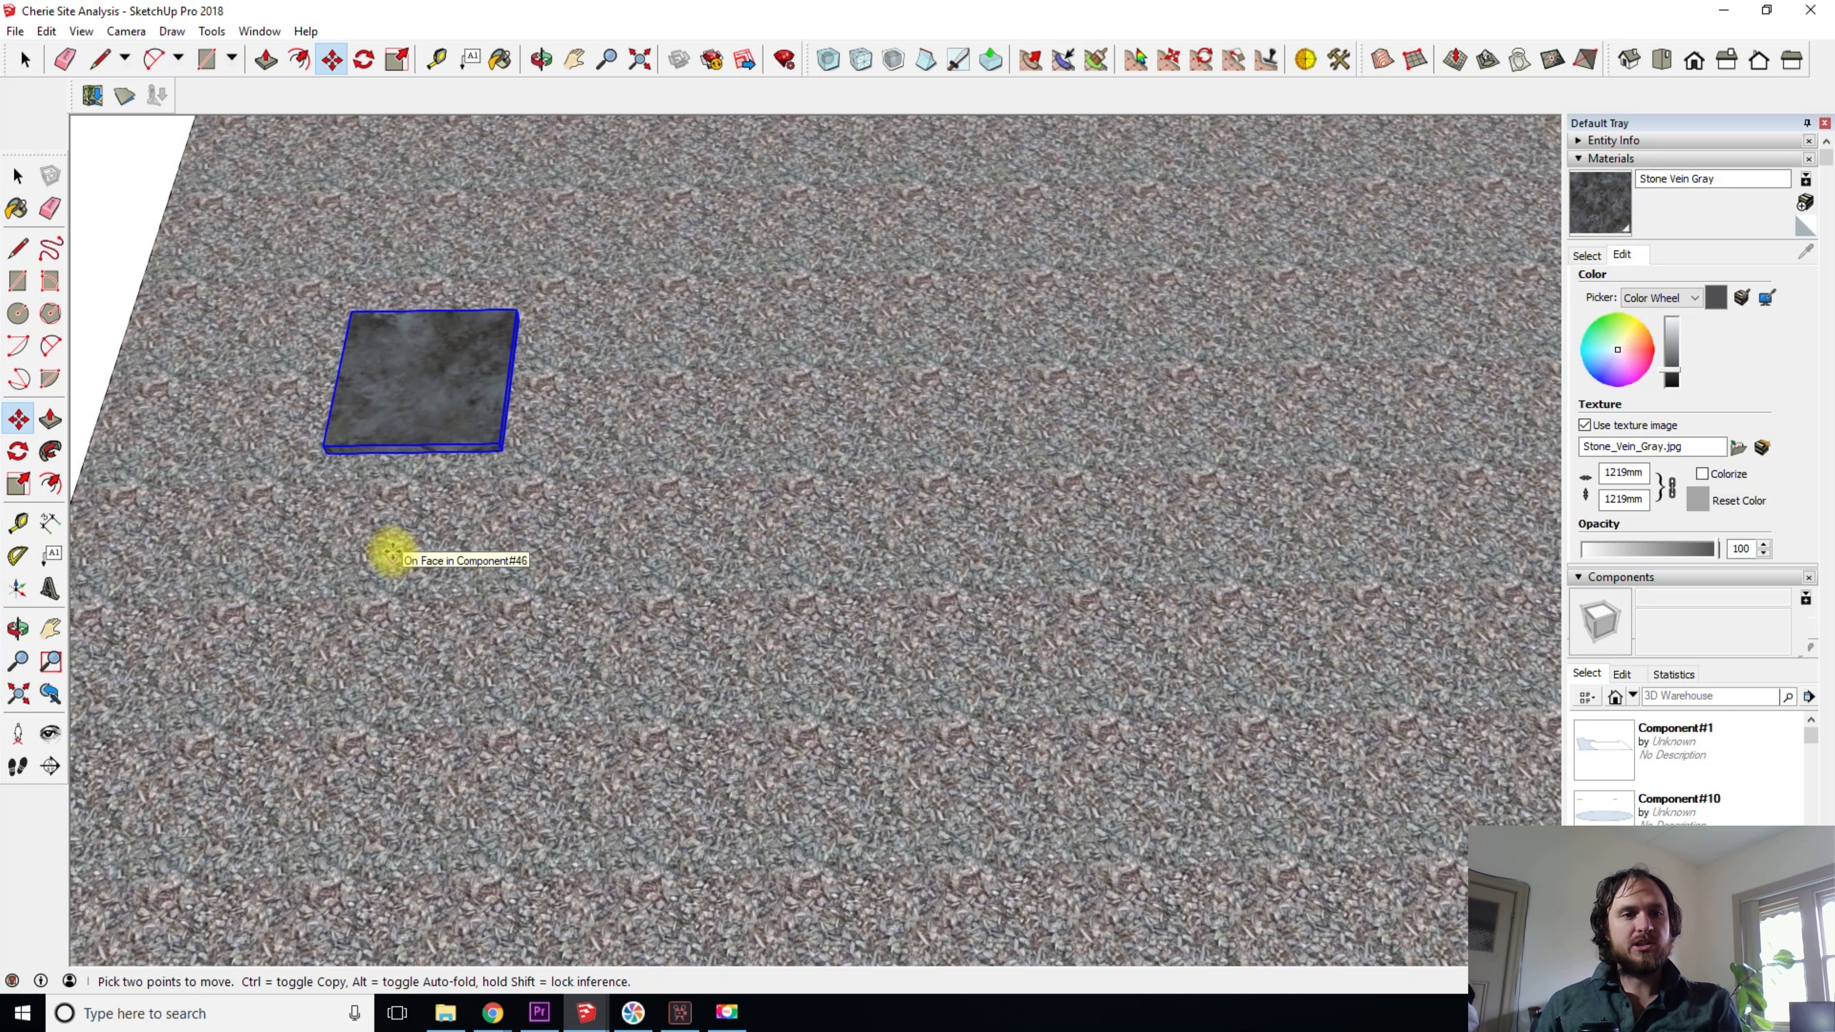
pyautogui.press('ctrl')
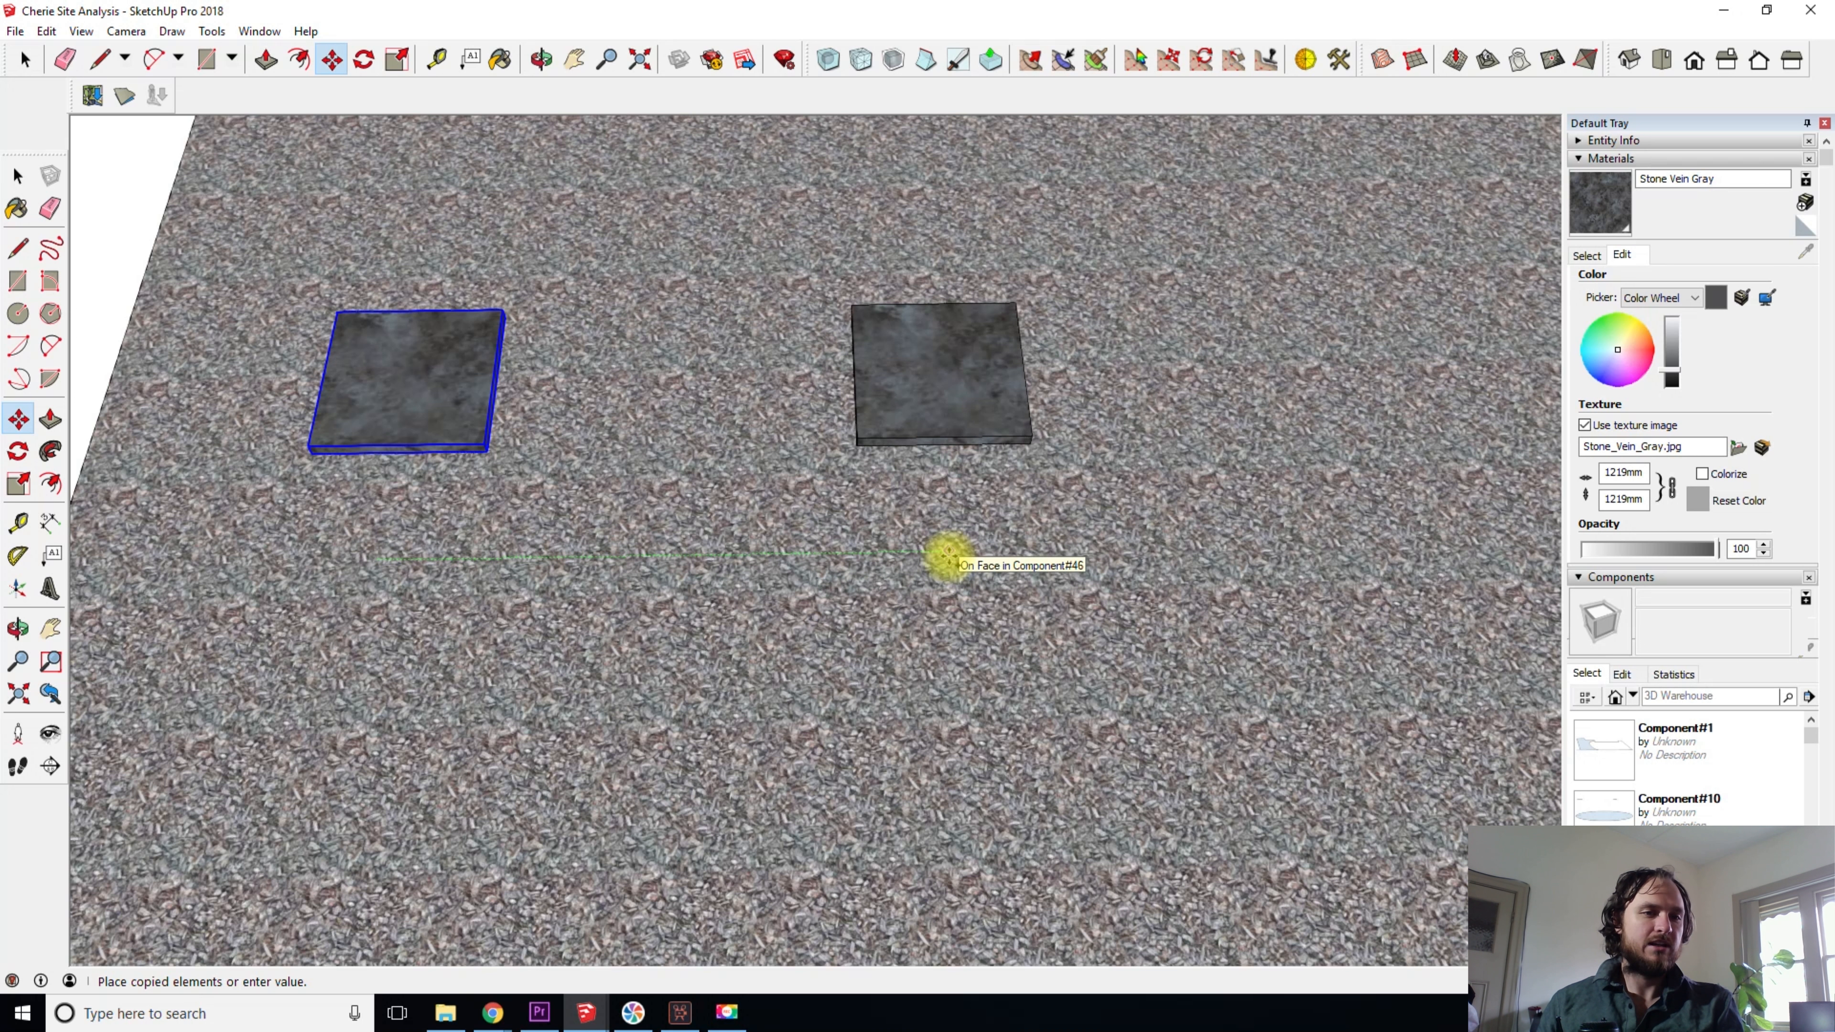
pyautogui.click(948, 555)
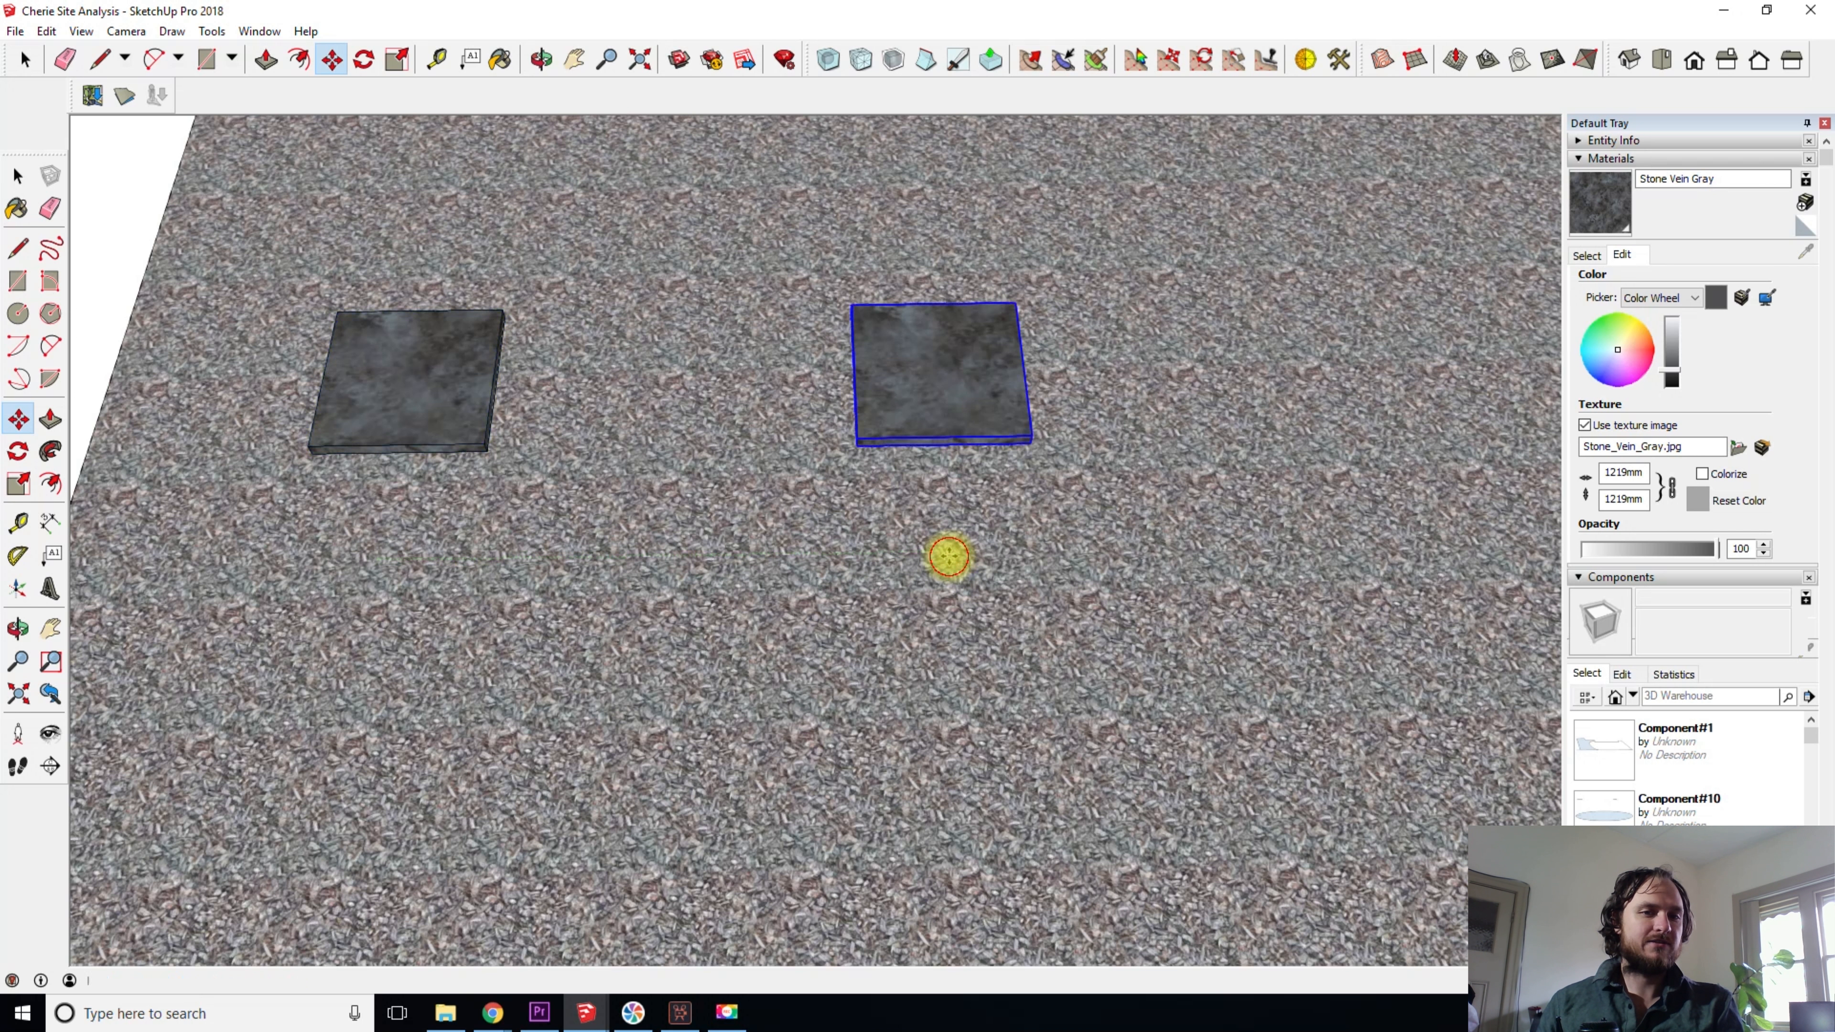
# - Copy the original slab along the green axis to midway between the two existing slabs
pyautogui.press('space')
pyautogui.click(360, 391)
pyautogui.press('m')
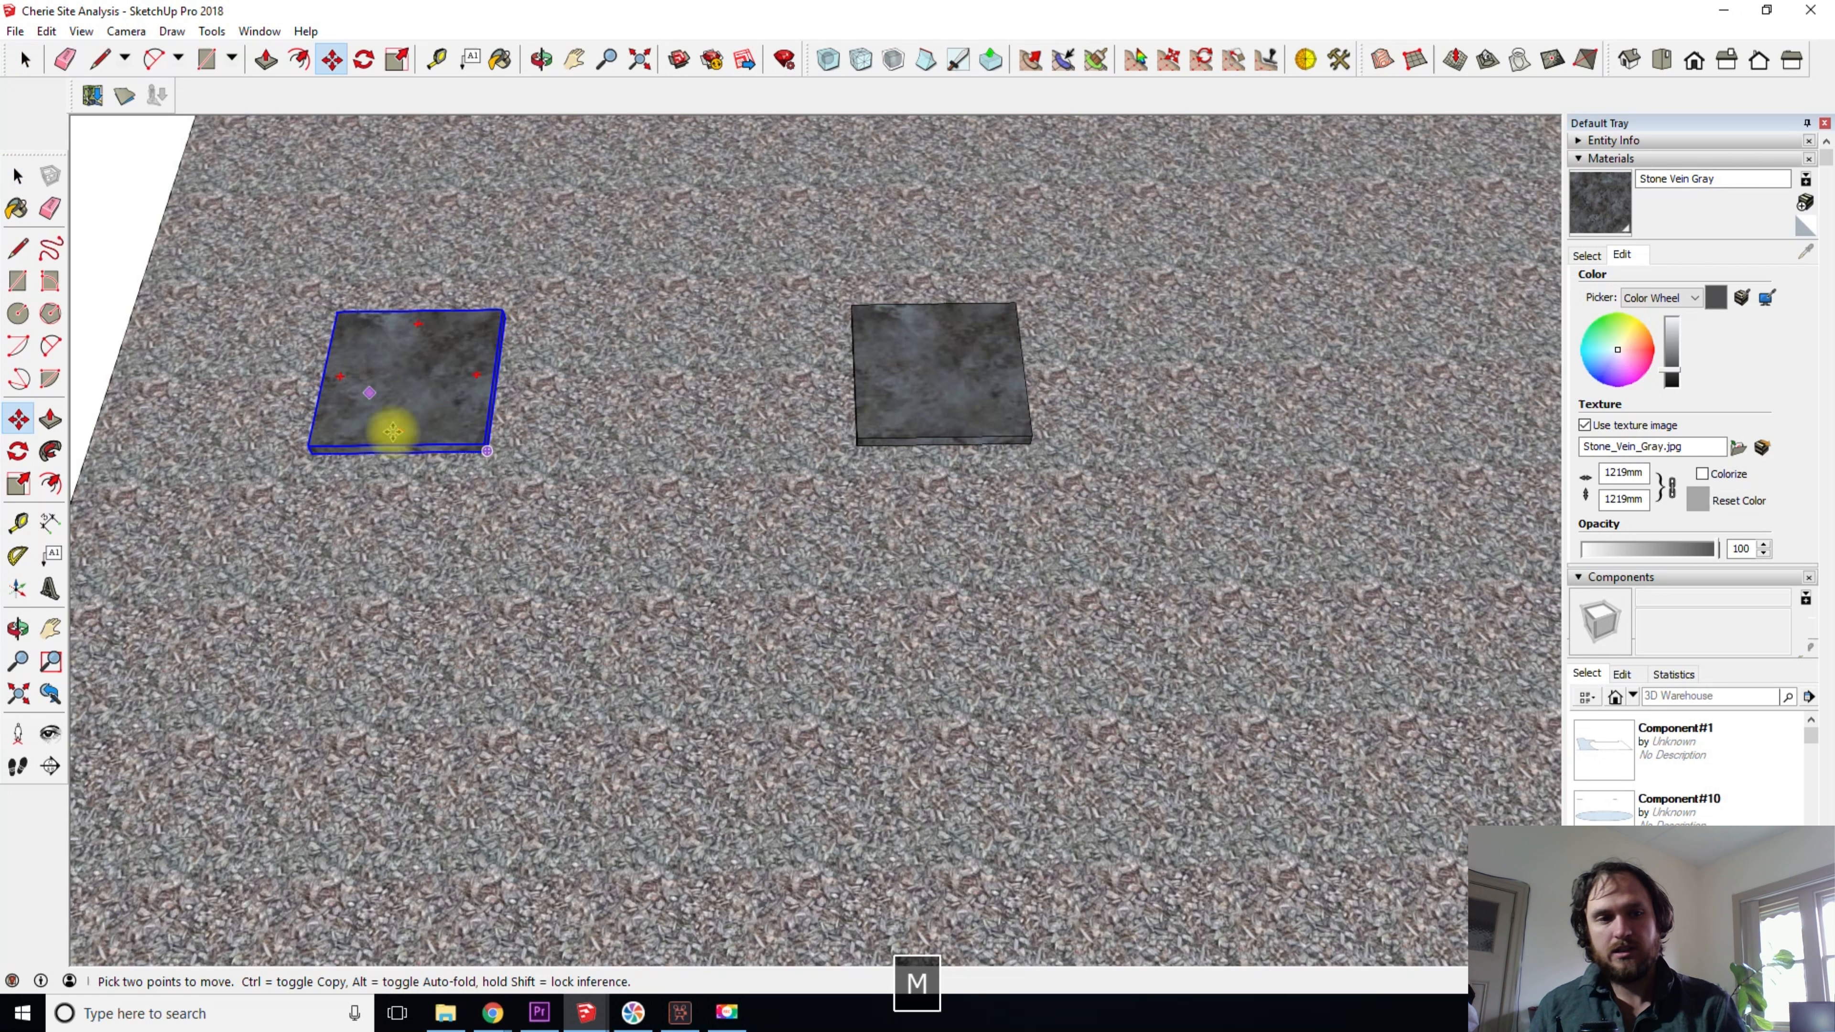
pyautogui.moveTo(371, 598); pyautogui.dragTo(663, 592)
pyautogui.press('ctrl')
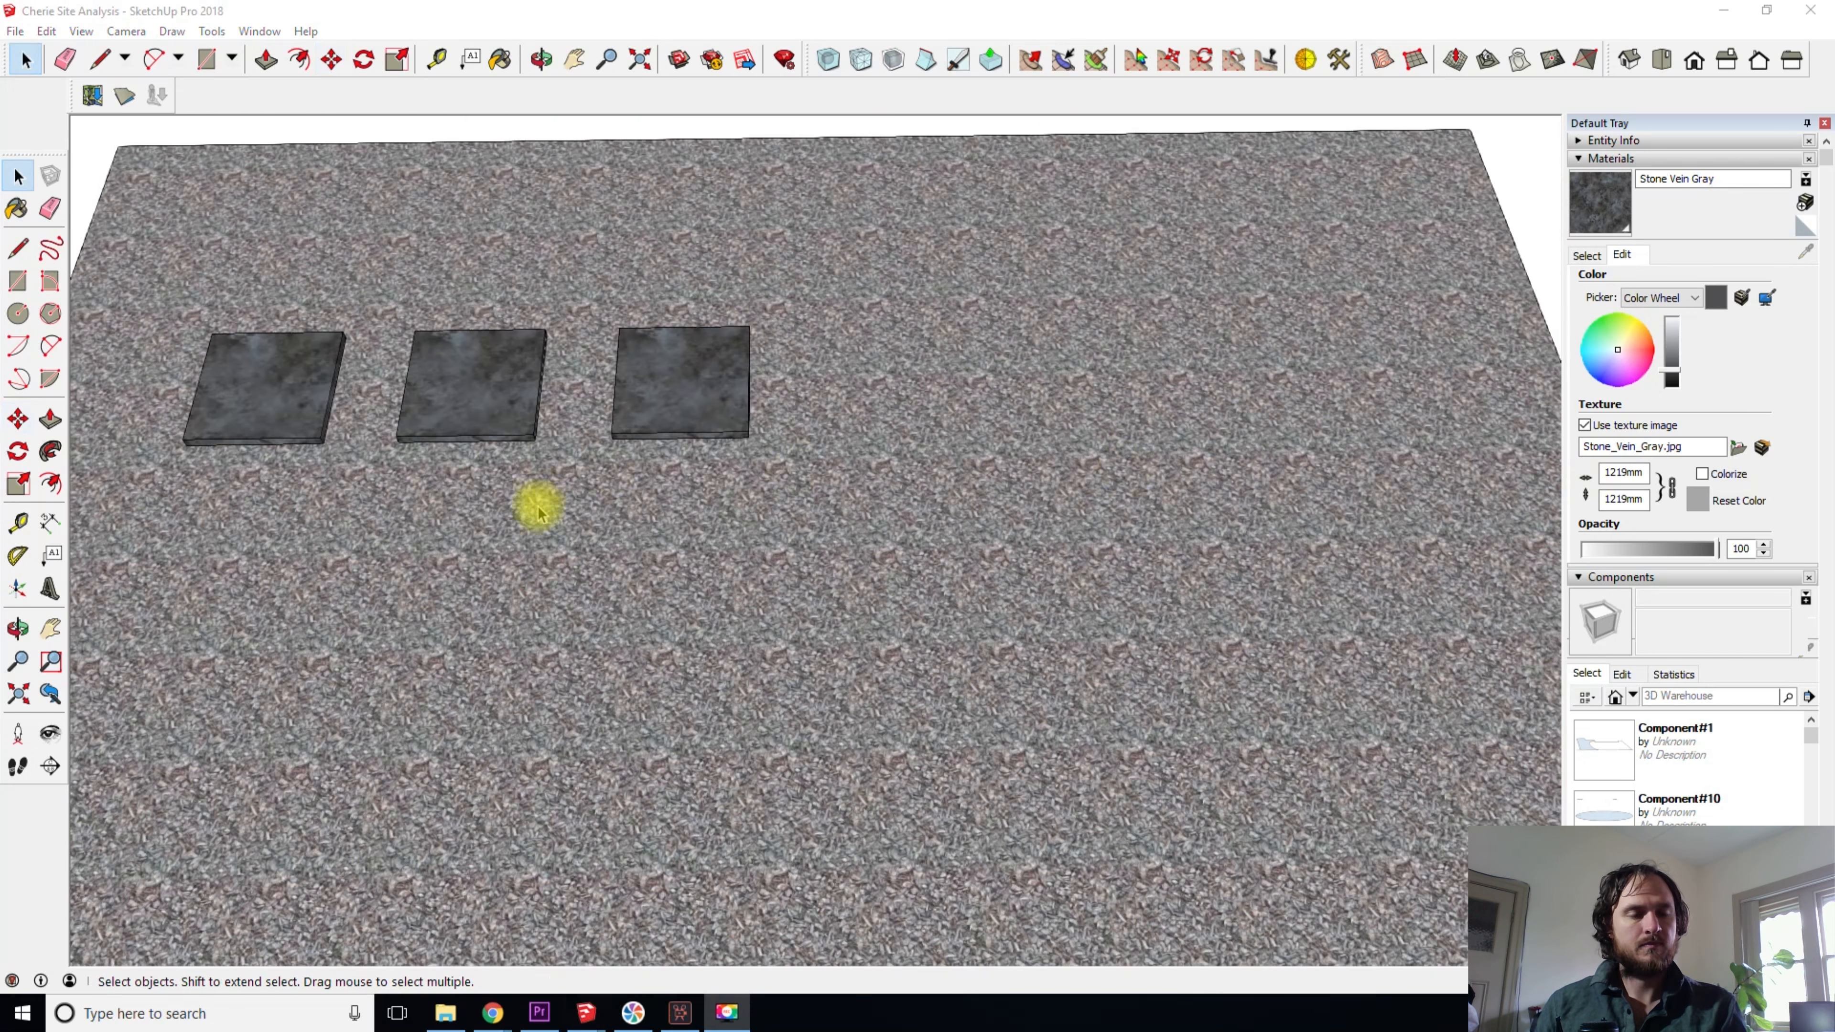
# - Copy the last slab in the row farther along the green axis, leaving a narrow gap
pyautogui.keyDown('shift'); pyautogui.moveTo(559, 463); pyautogui.dragTo(588, 377, button='middle'); pyautogui.keyUp('shift')
pyautogui.scroll(3, 617, 318)
pyautogui.click(648, 311)
pyautogui.keyDown('shift'); pyautogui.moveTo(1076, 423); pyautogui.dragTo(885, 438, button='middle'); pyautogui.keyUp('shift')
pyautogui.press('m')
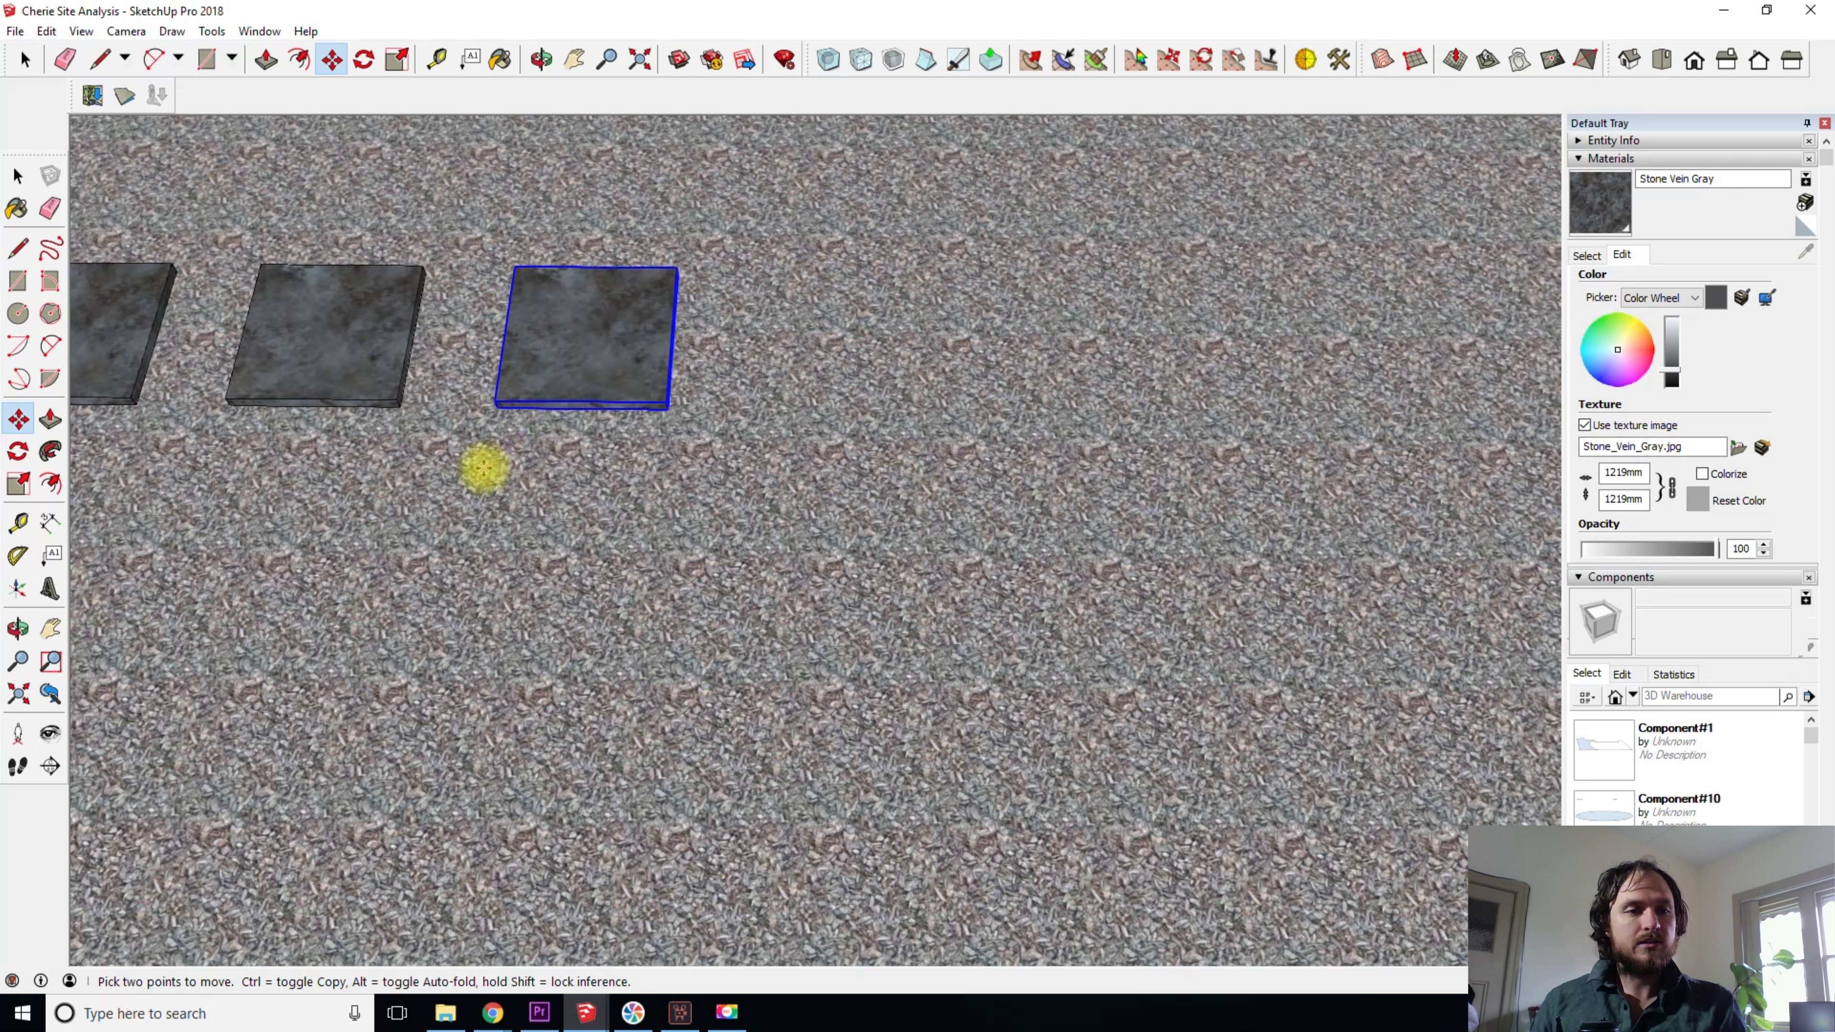
pyautogui.click(485, 468)
pyautogui.press('ctrl')
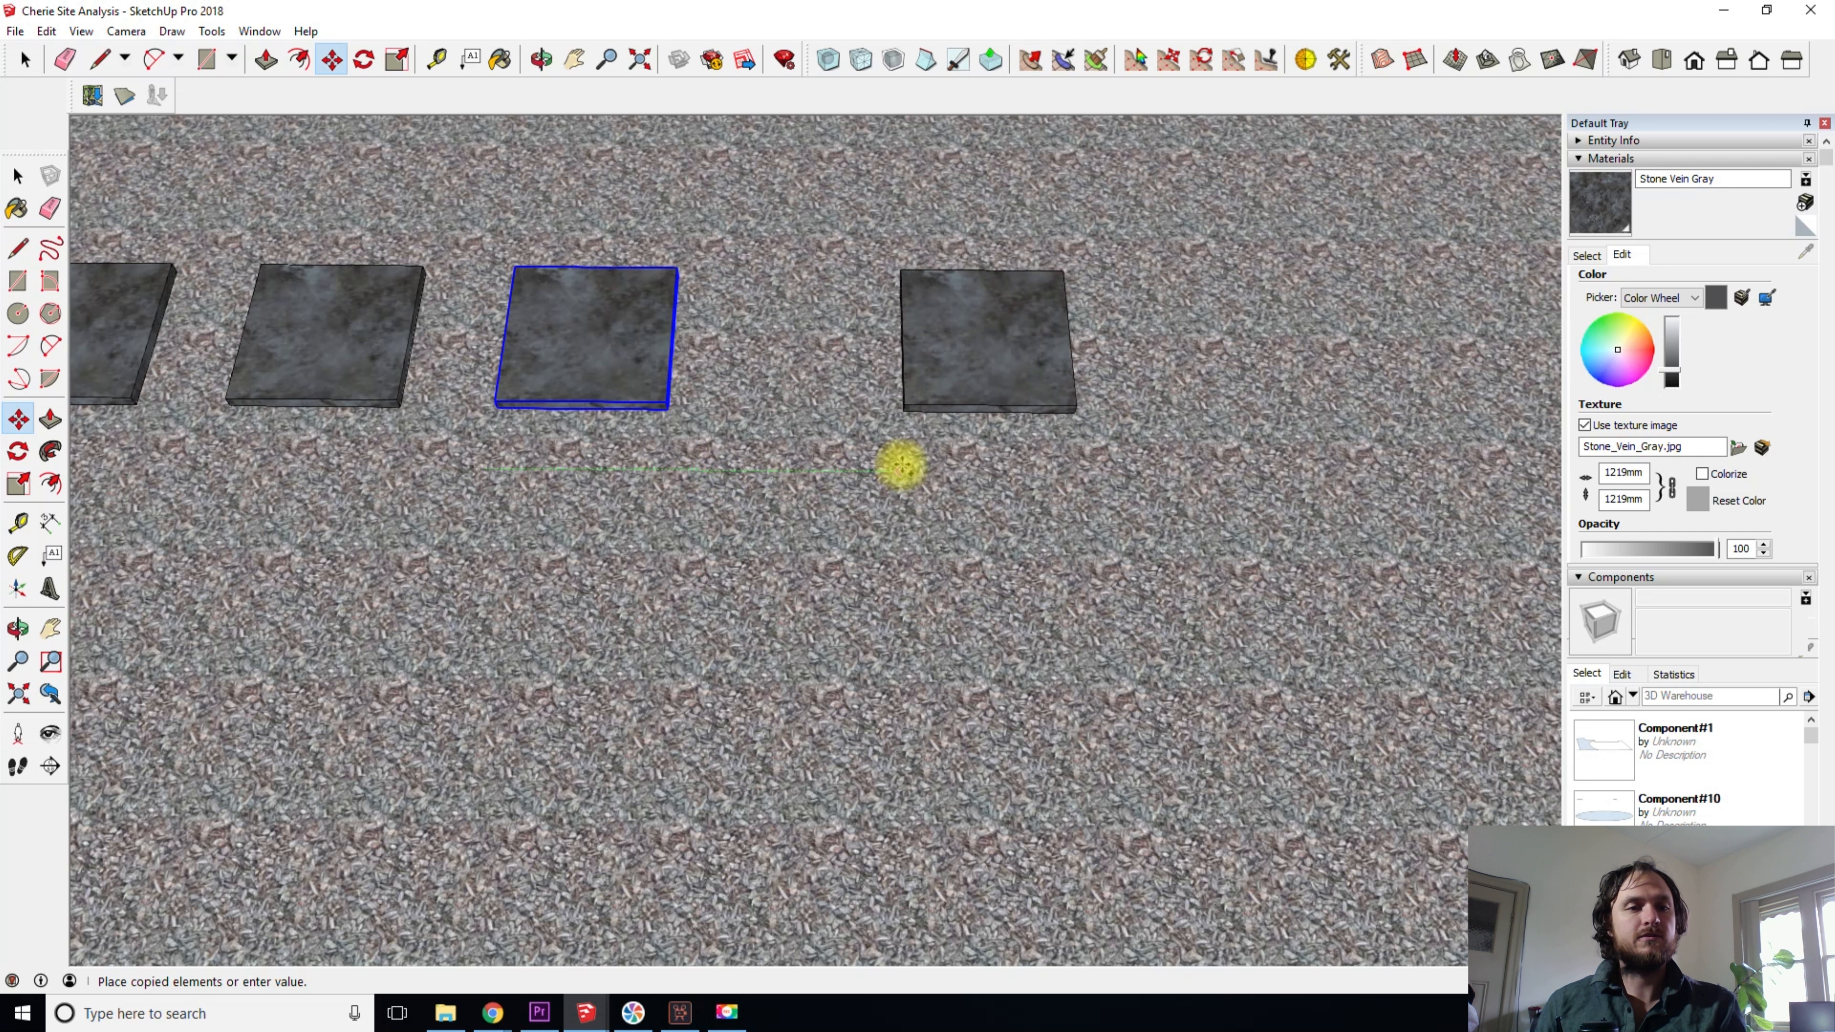
pyautogui.click(697, 463)
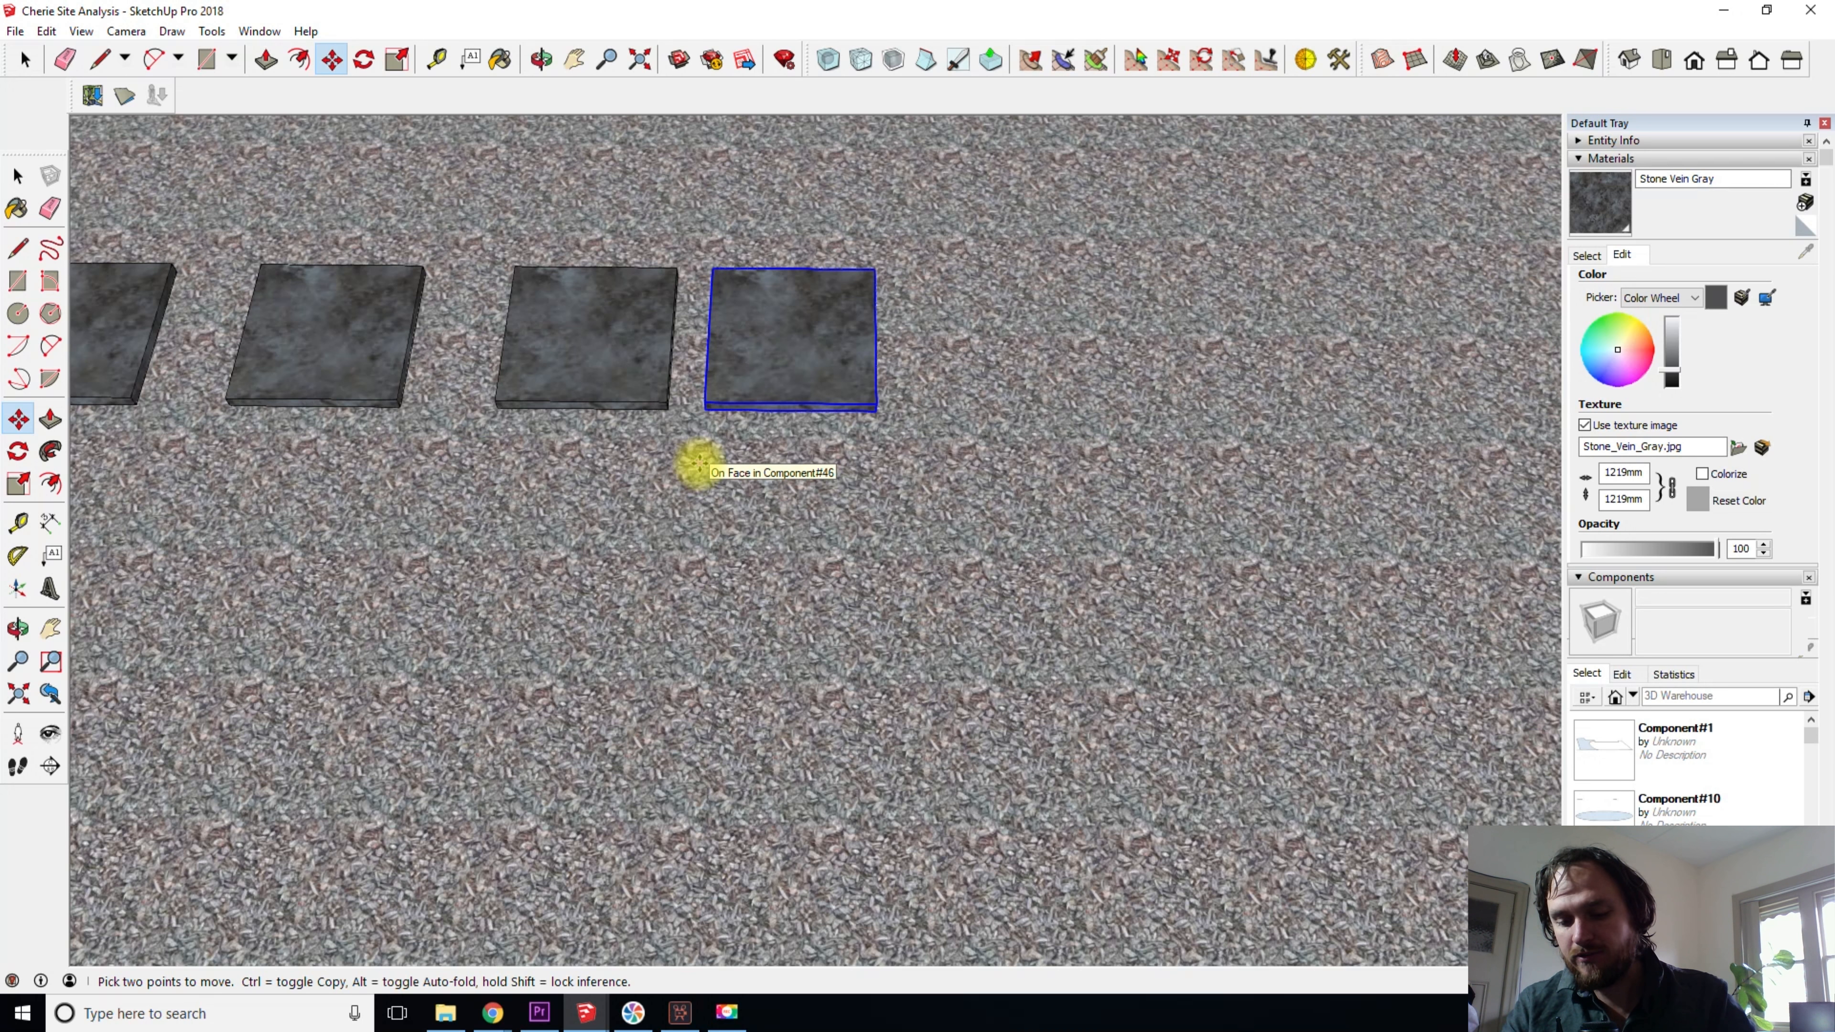
# - Multiply the new slab copy into an array of three evenly spaced copies and leave the Move tool
pyautogui.hotkey('shift', '8')
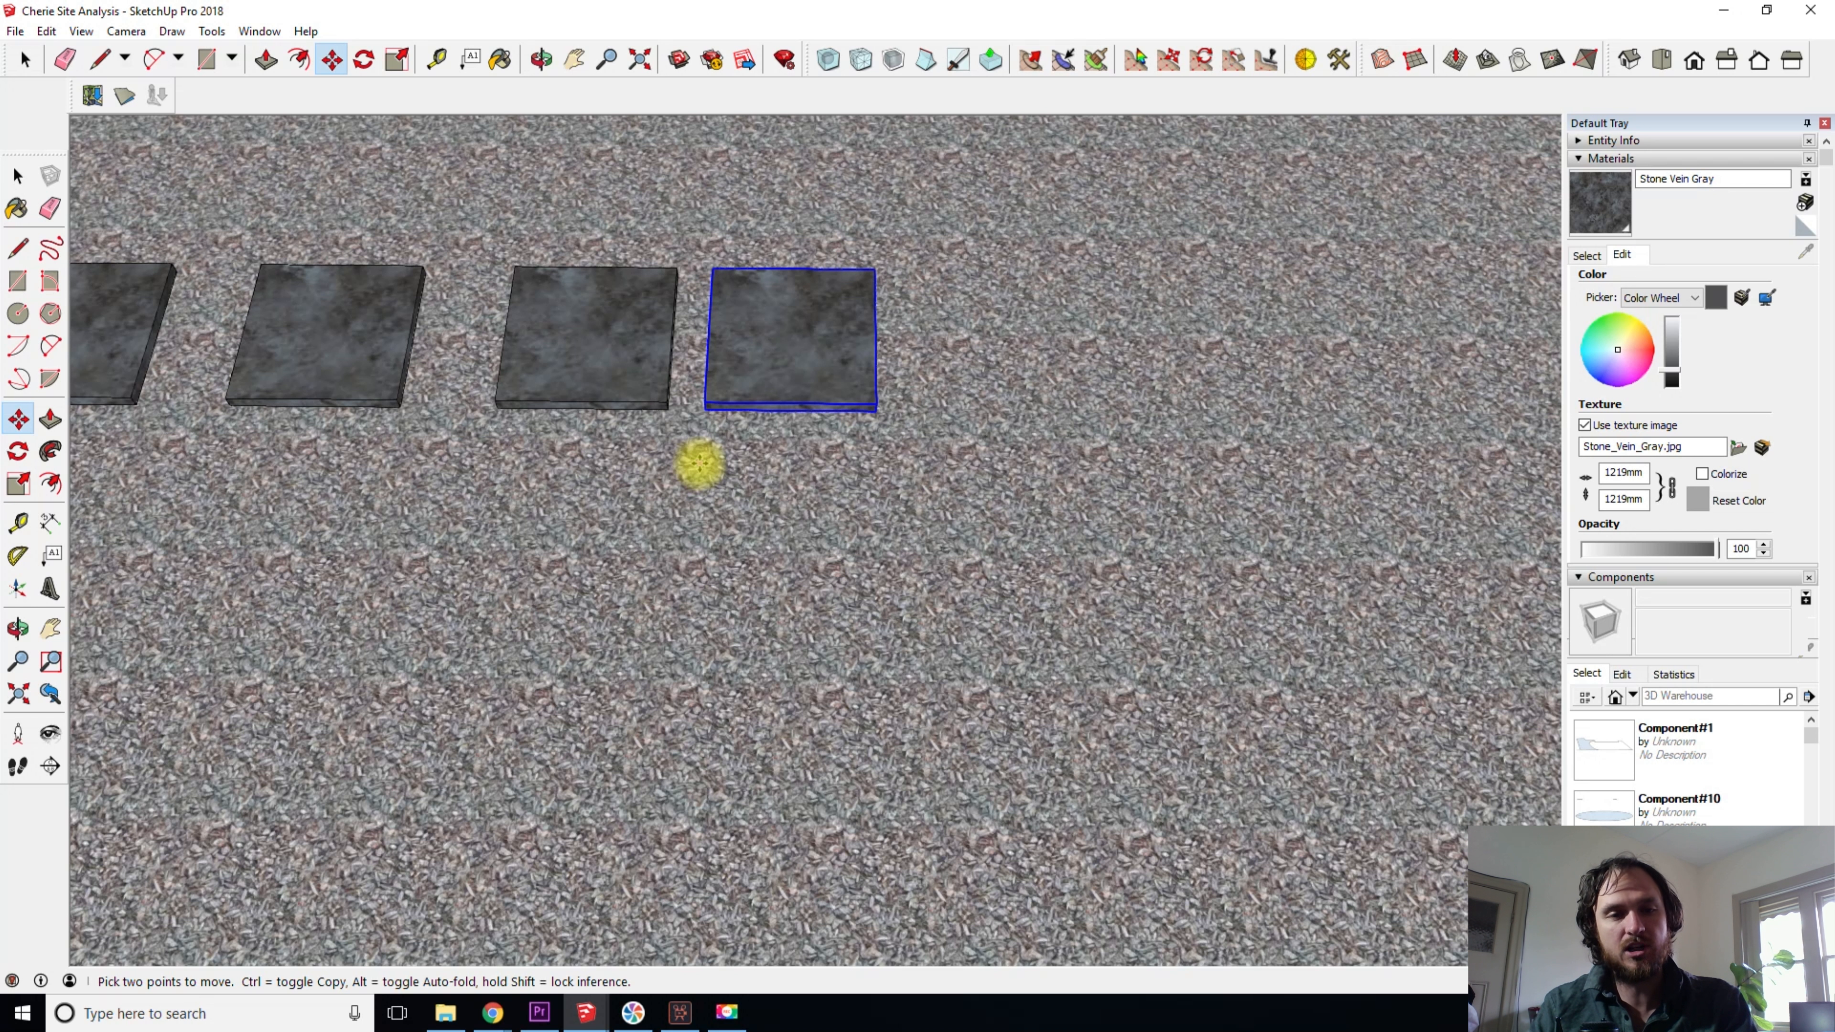
pyautogui.press('Return')
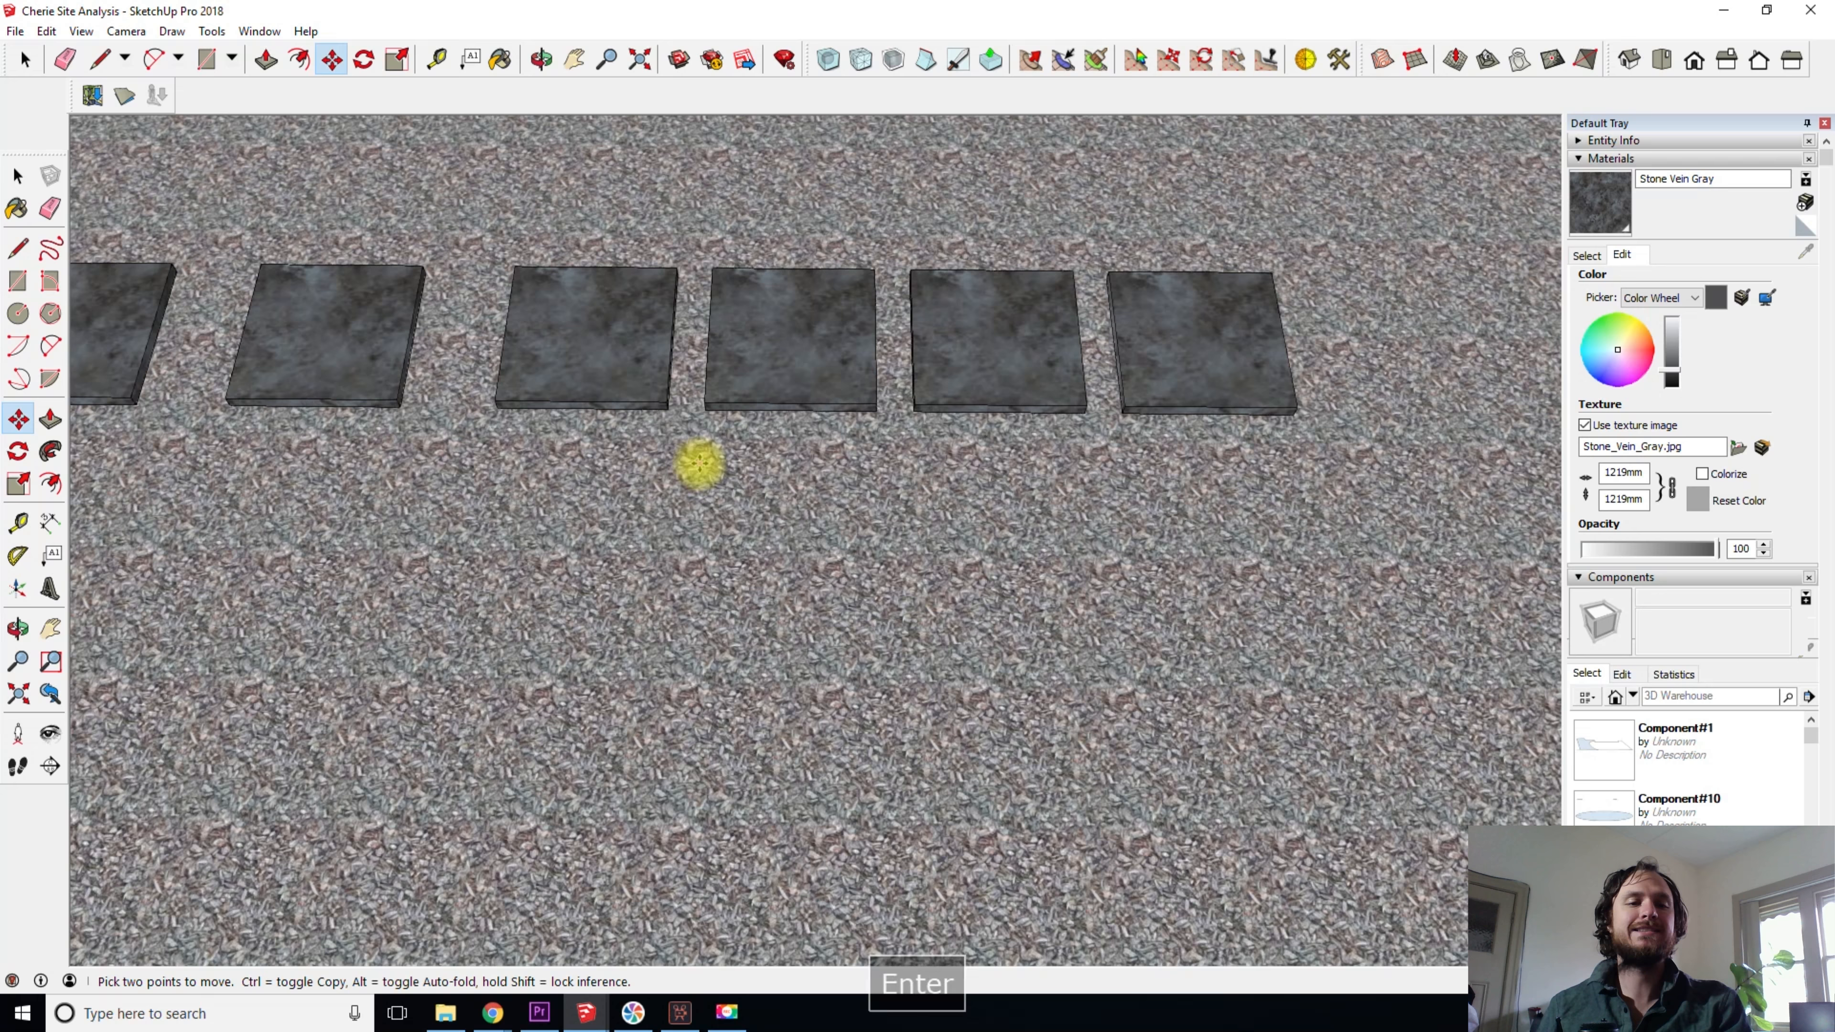
pyautogui.press('space')
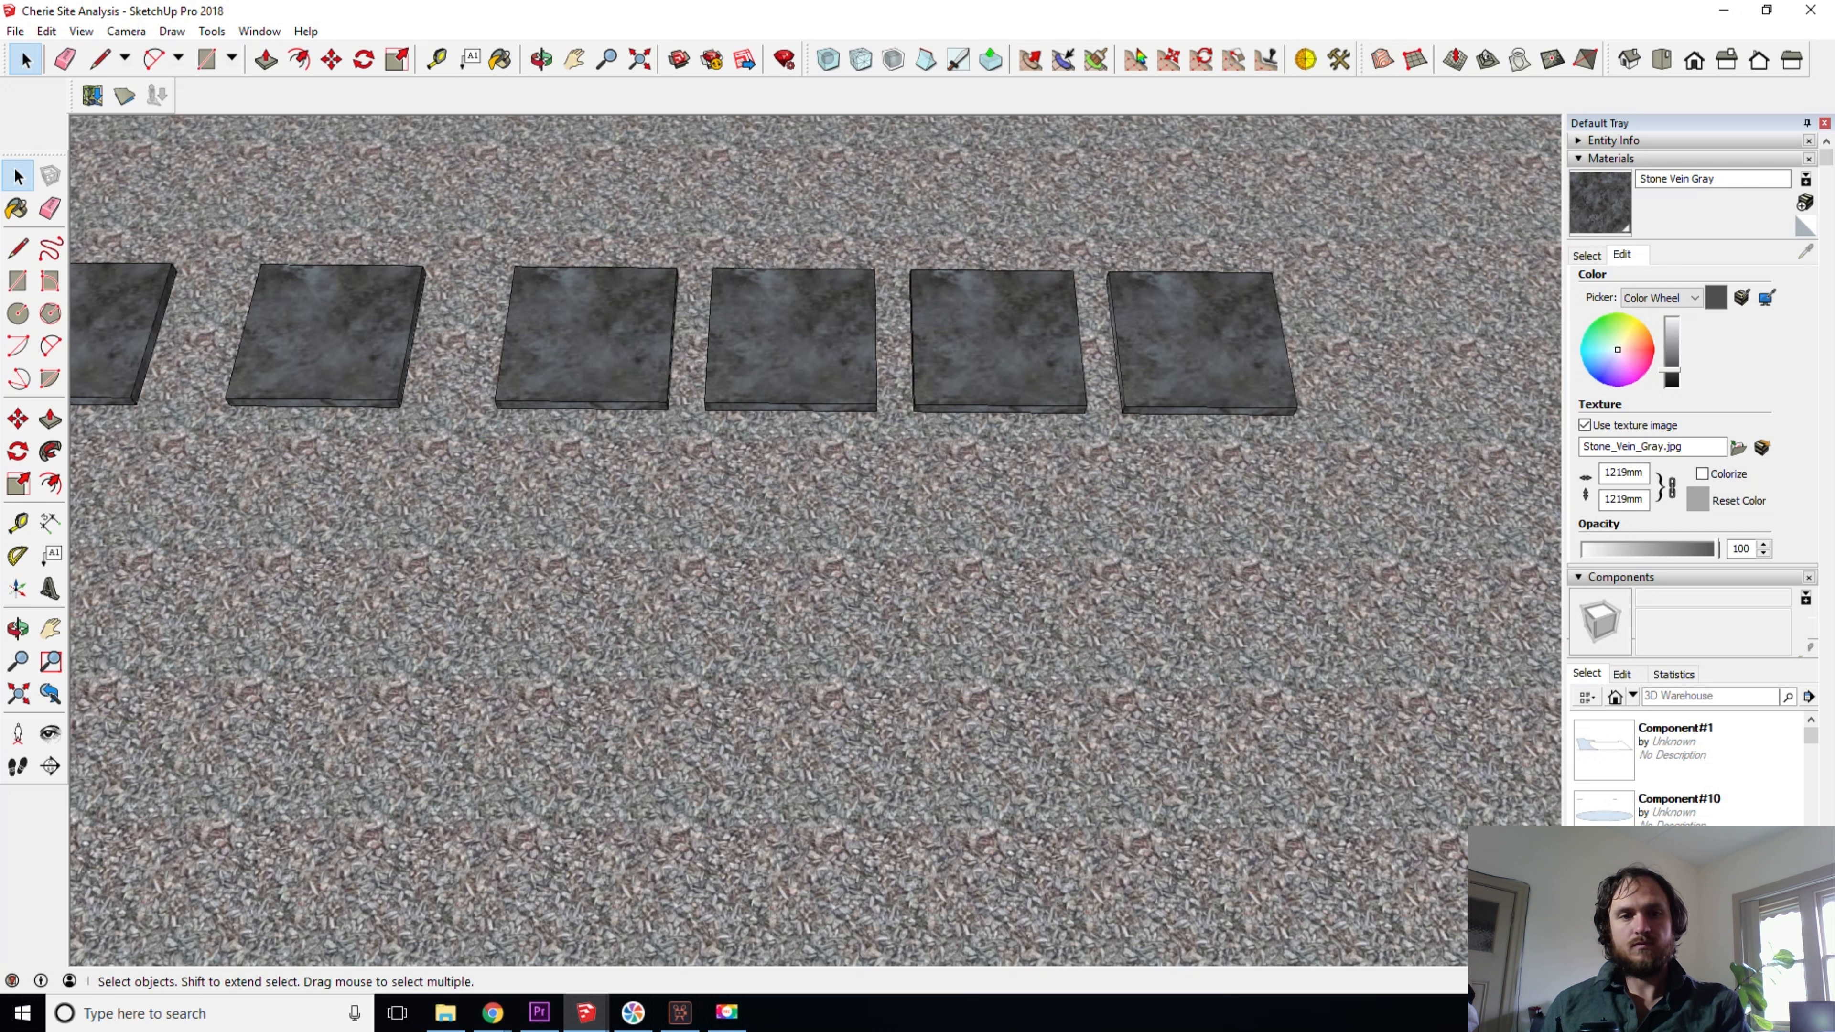
# - Copy the third slab in the row along the red axis onto the open gravel in front, leaving a narrow gap
pyautogui.keyDown('shift'); pyautogui.moveTo(365, 508); pyautogui.dragTo(910, 263, button='middle'); pyautogui.keyUp('shift')
pyautogui.click(912, 269)
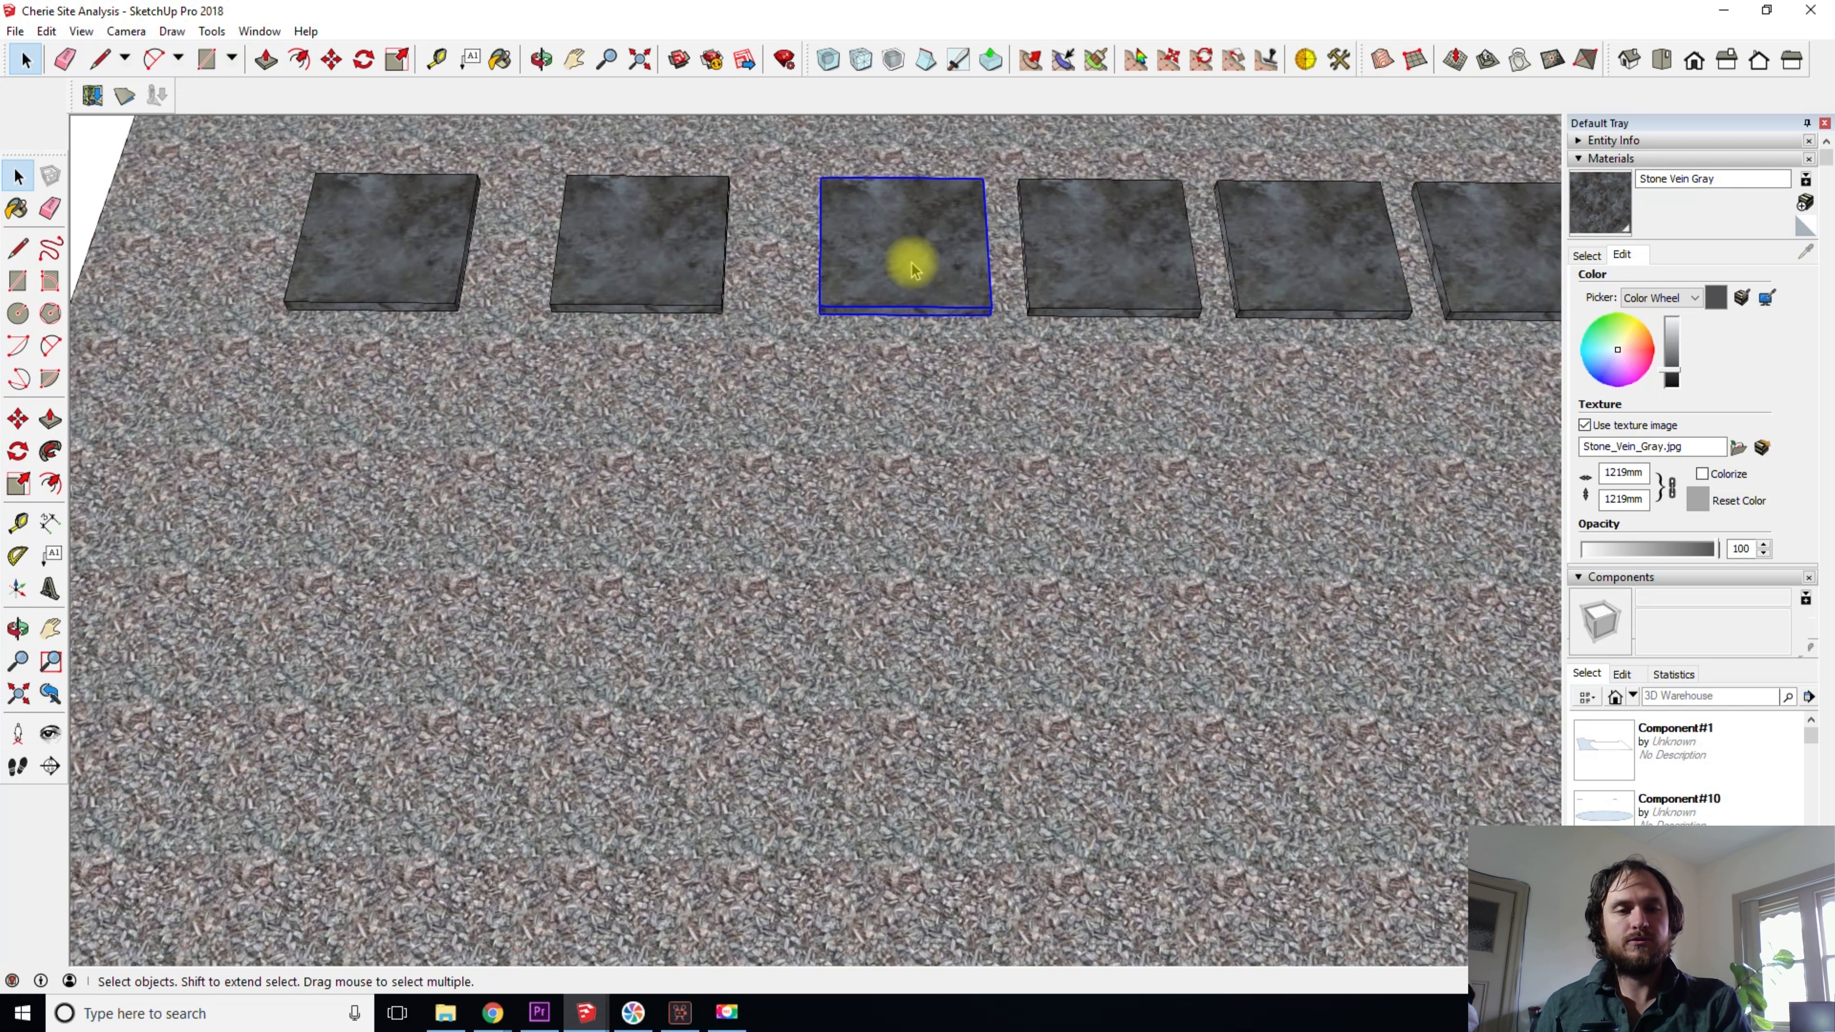
pyautogui.press('m')
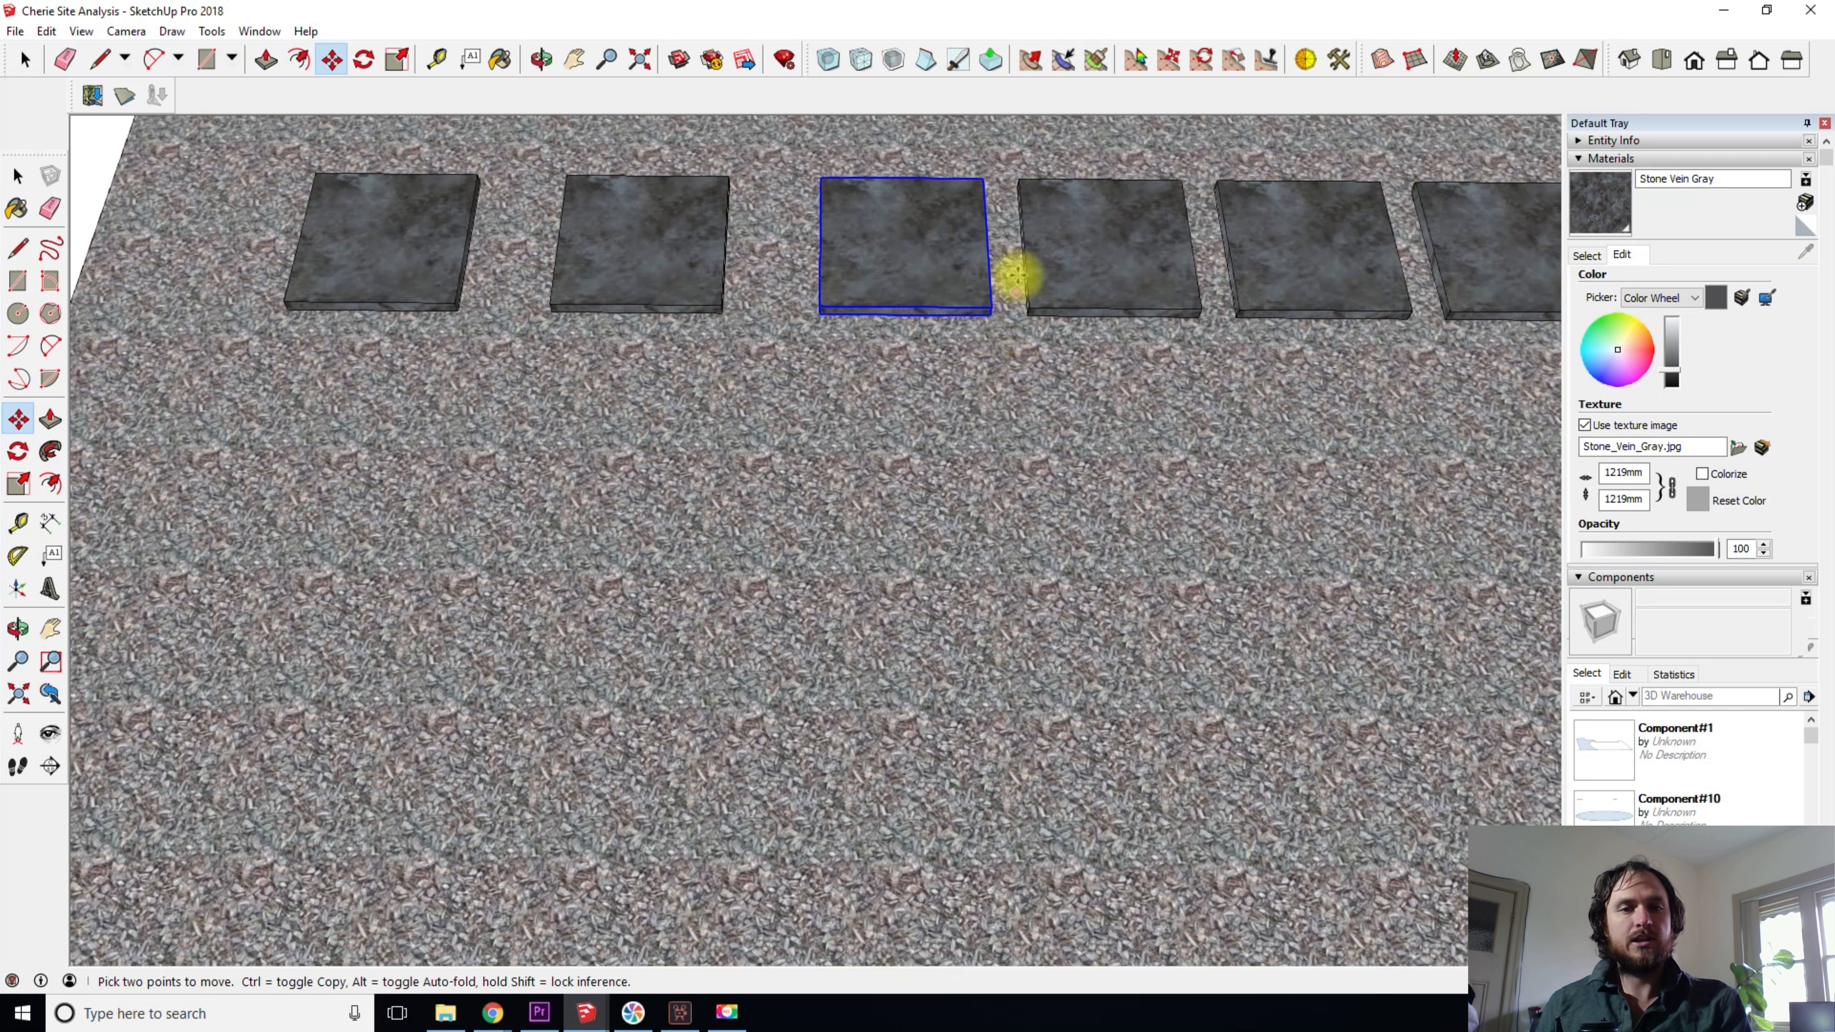
pyautogui.click(1005, 244)
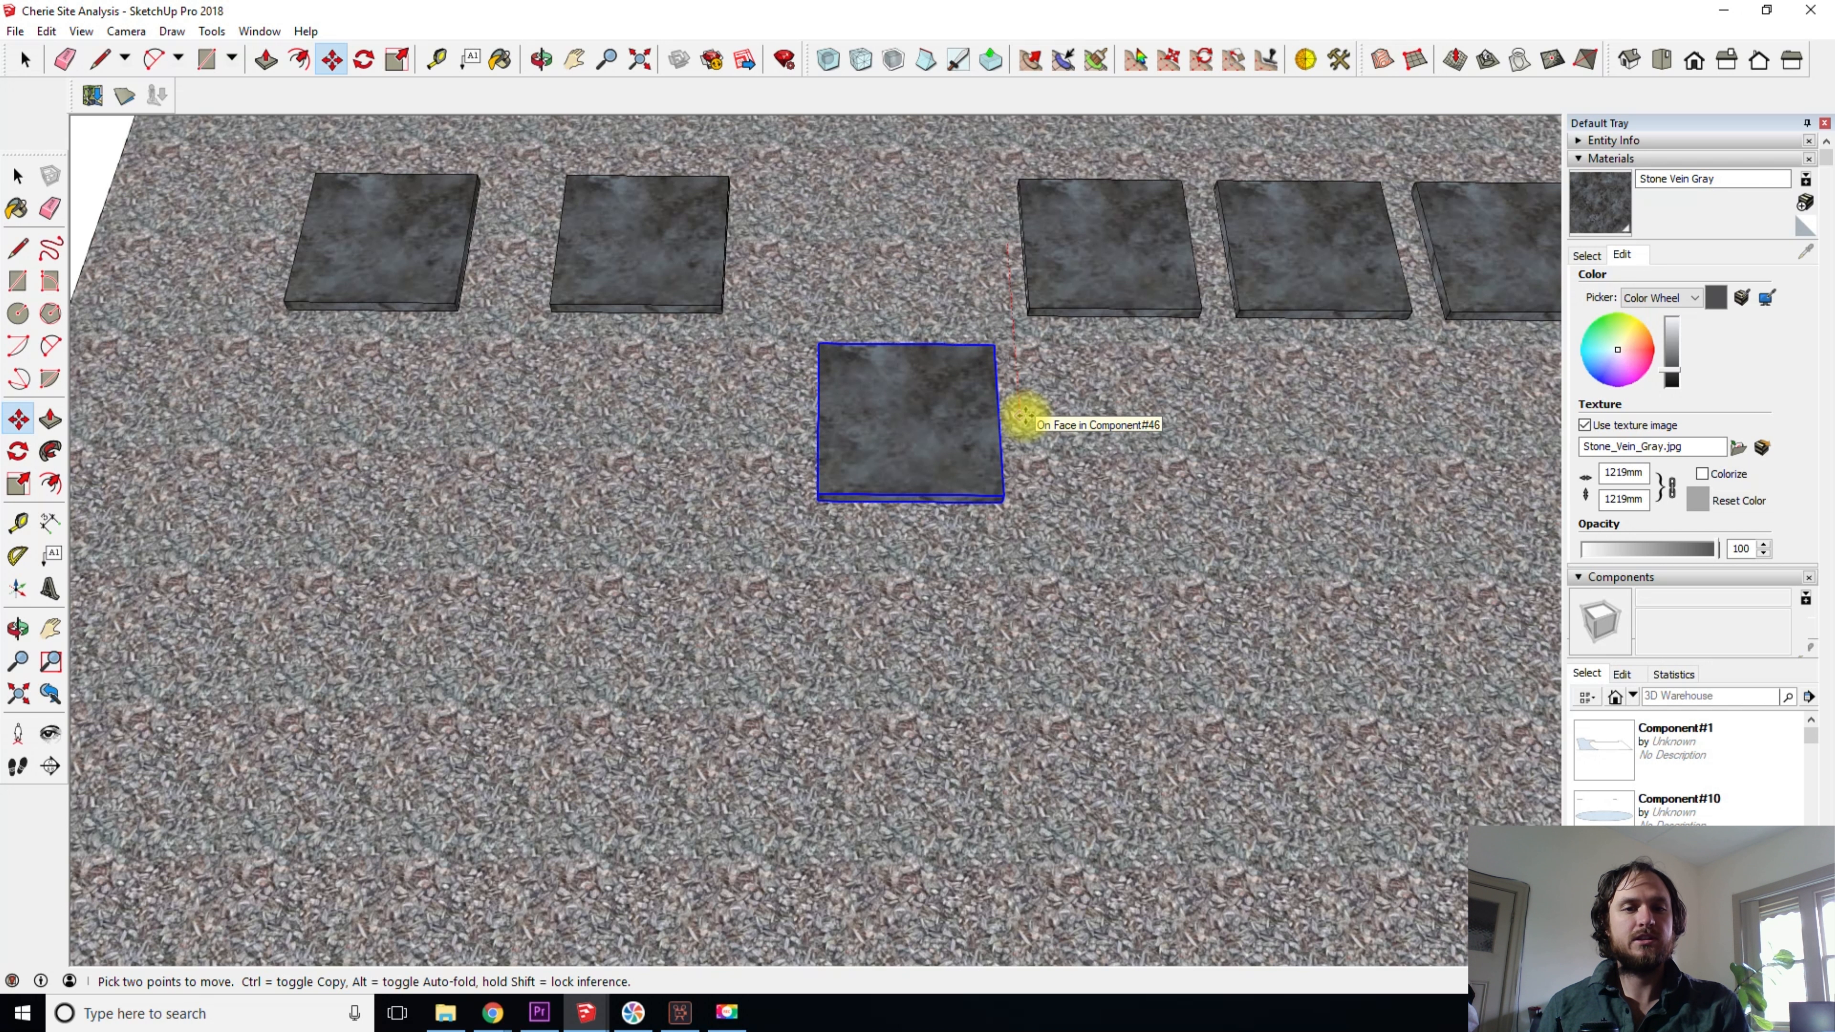
pyautogui.press('ctrl')
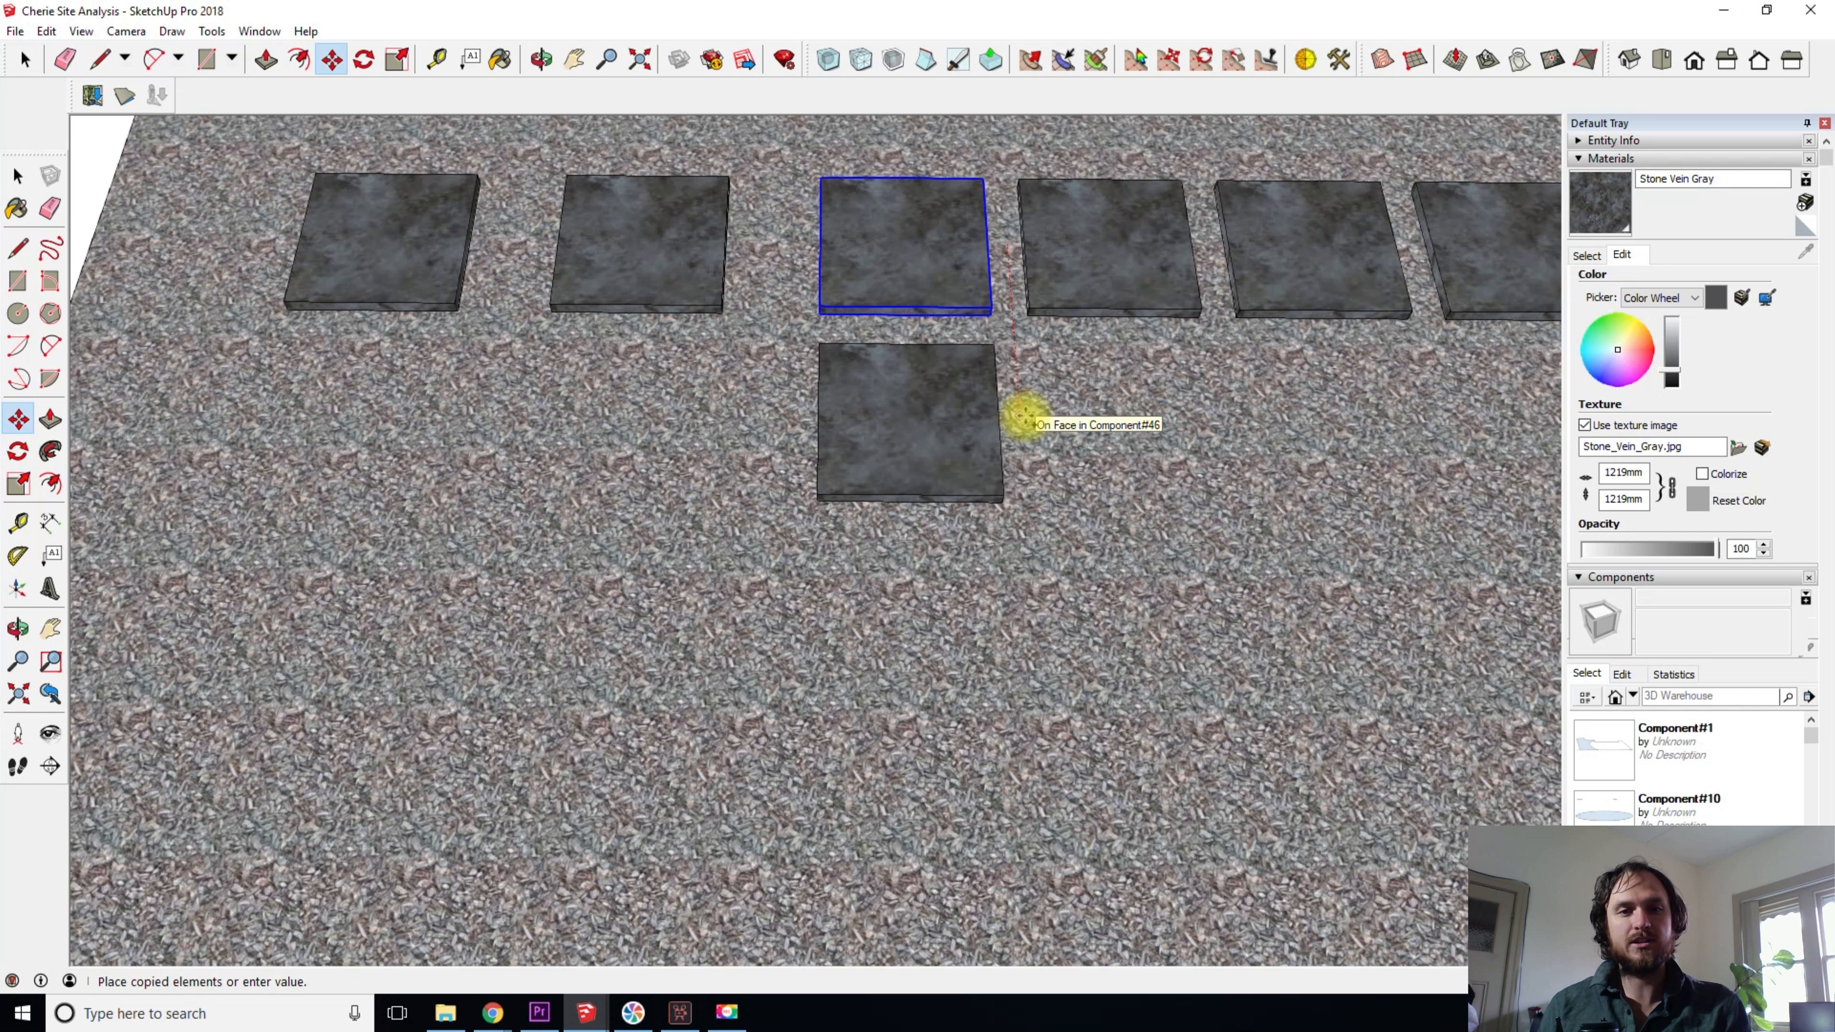
pyautogui.click(1024, 417)
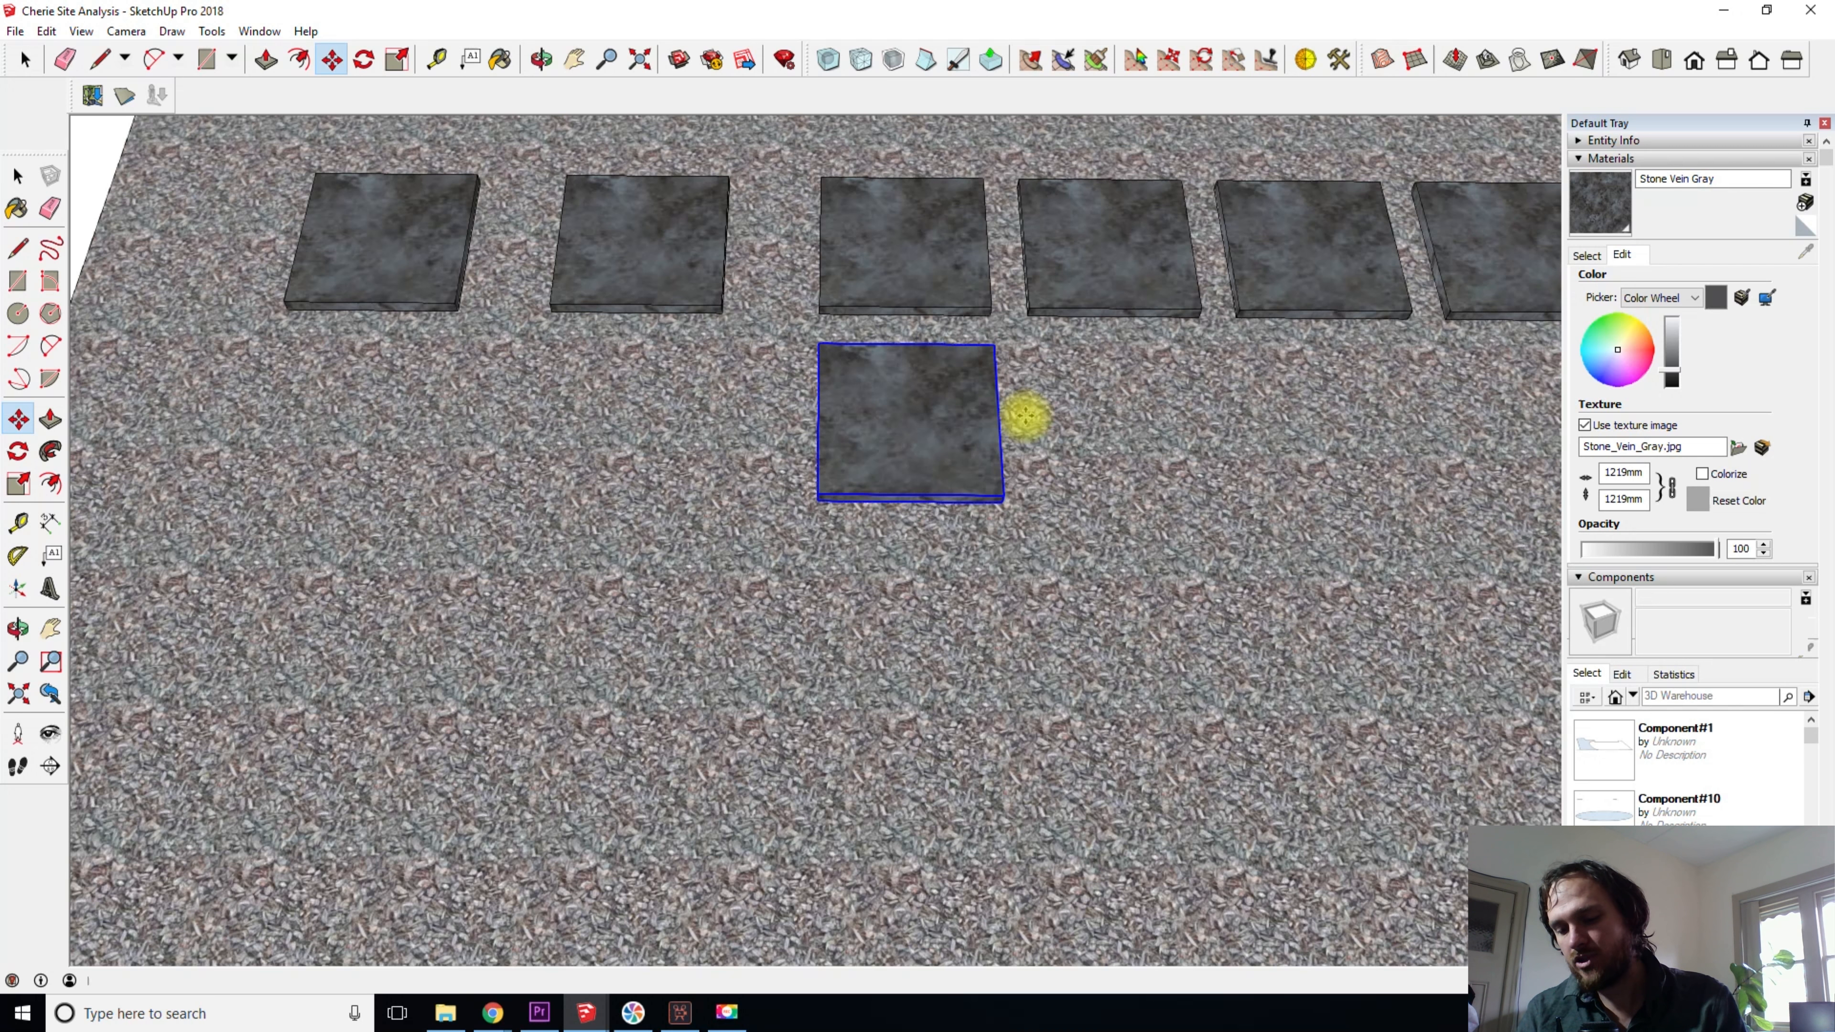
# - Multiply the new slab copy into an evenly spaced line running along the red axis
pyautogui.hotkey('shift', '8')
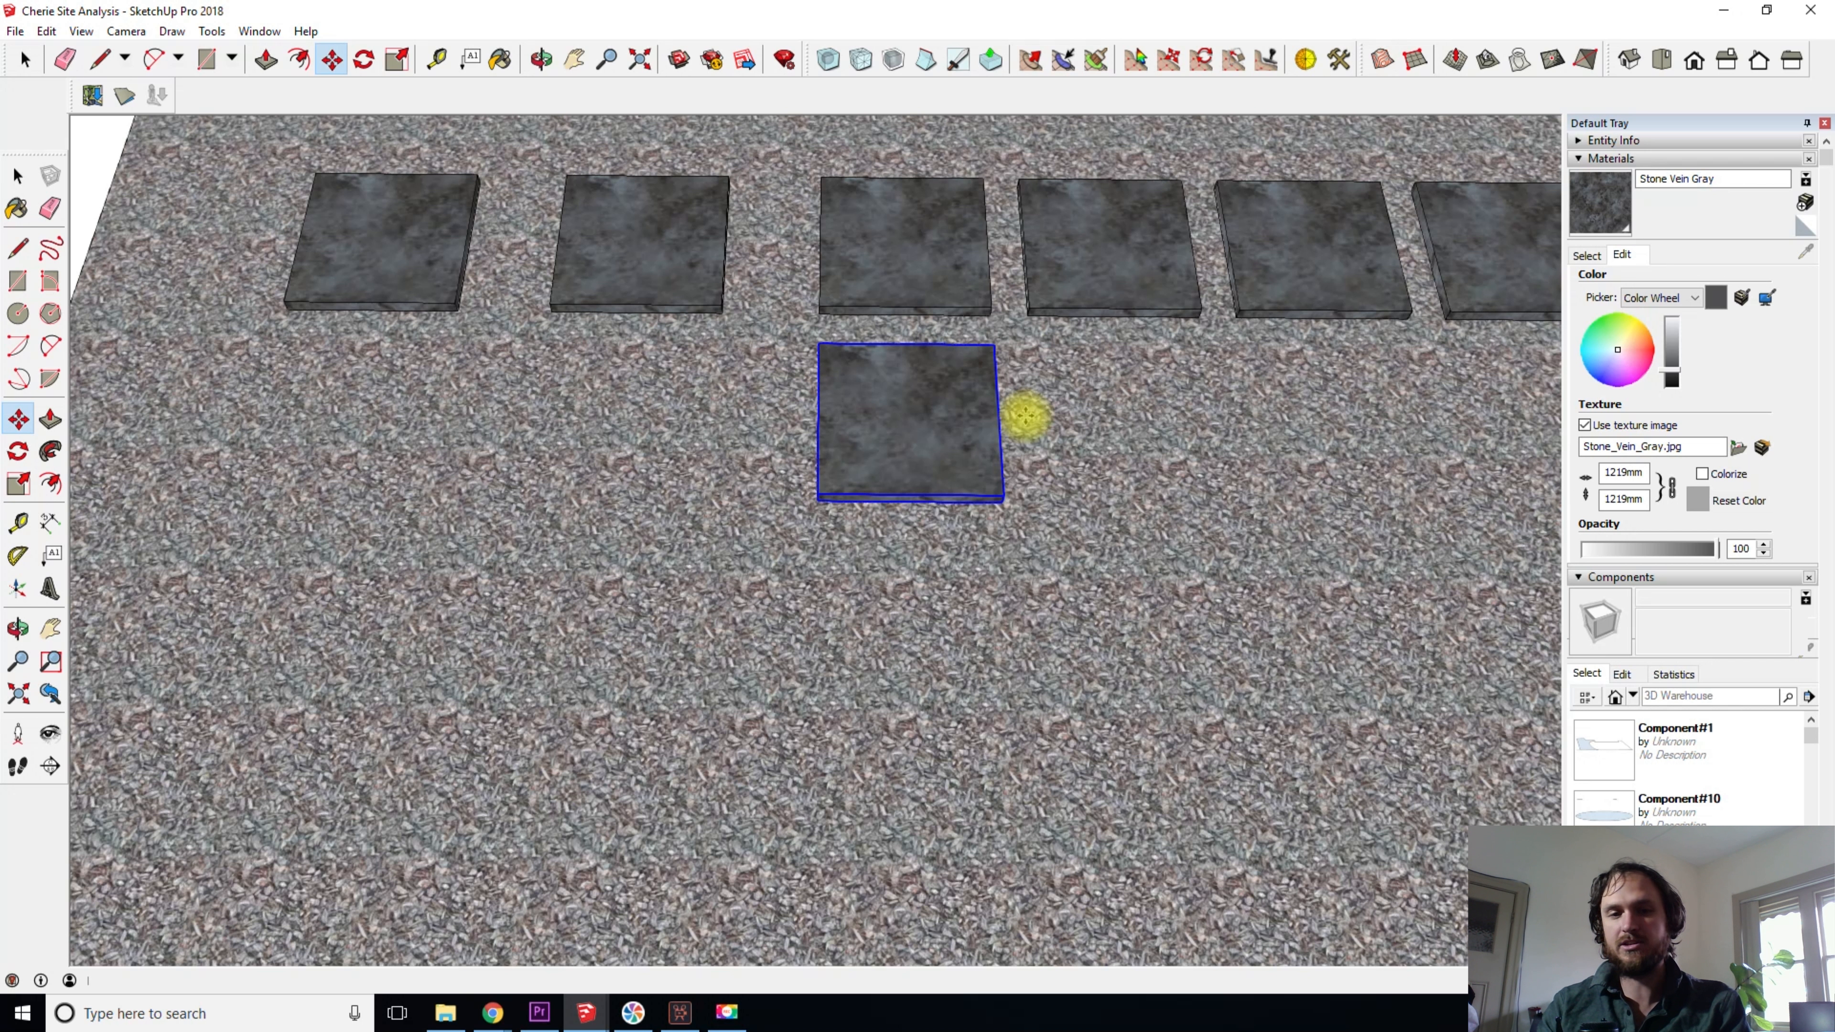
pyautogui.press('Return')
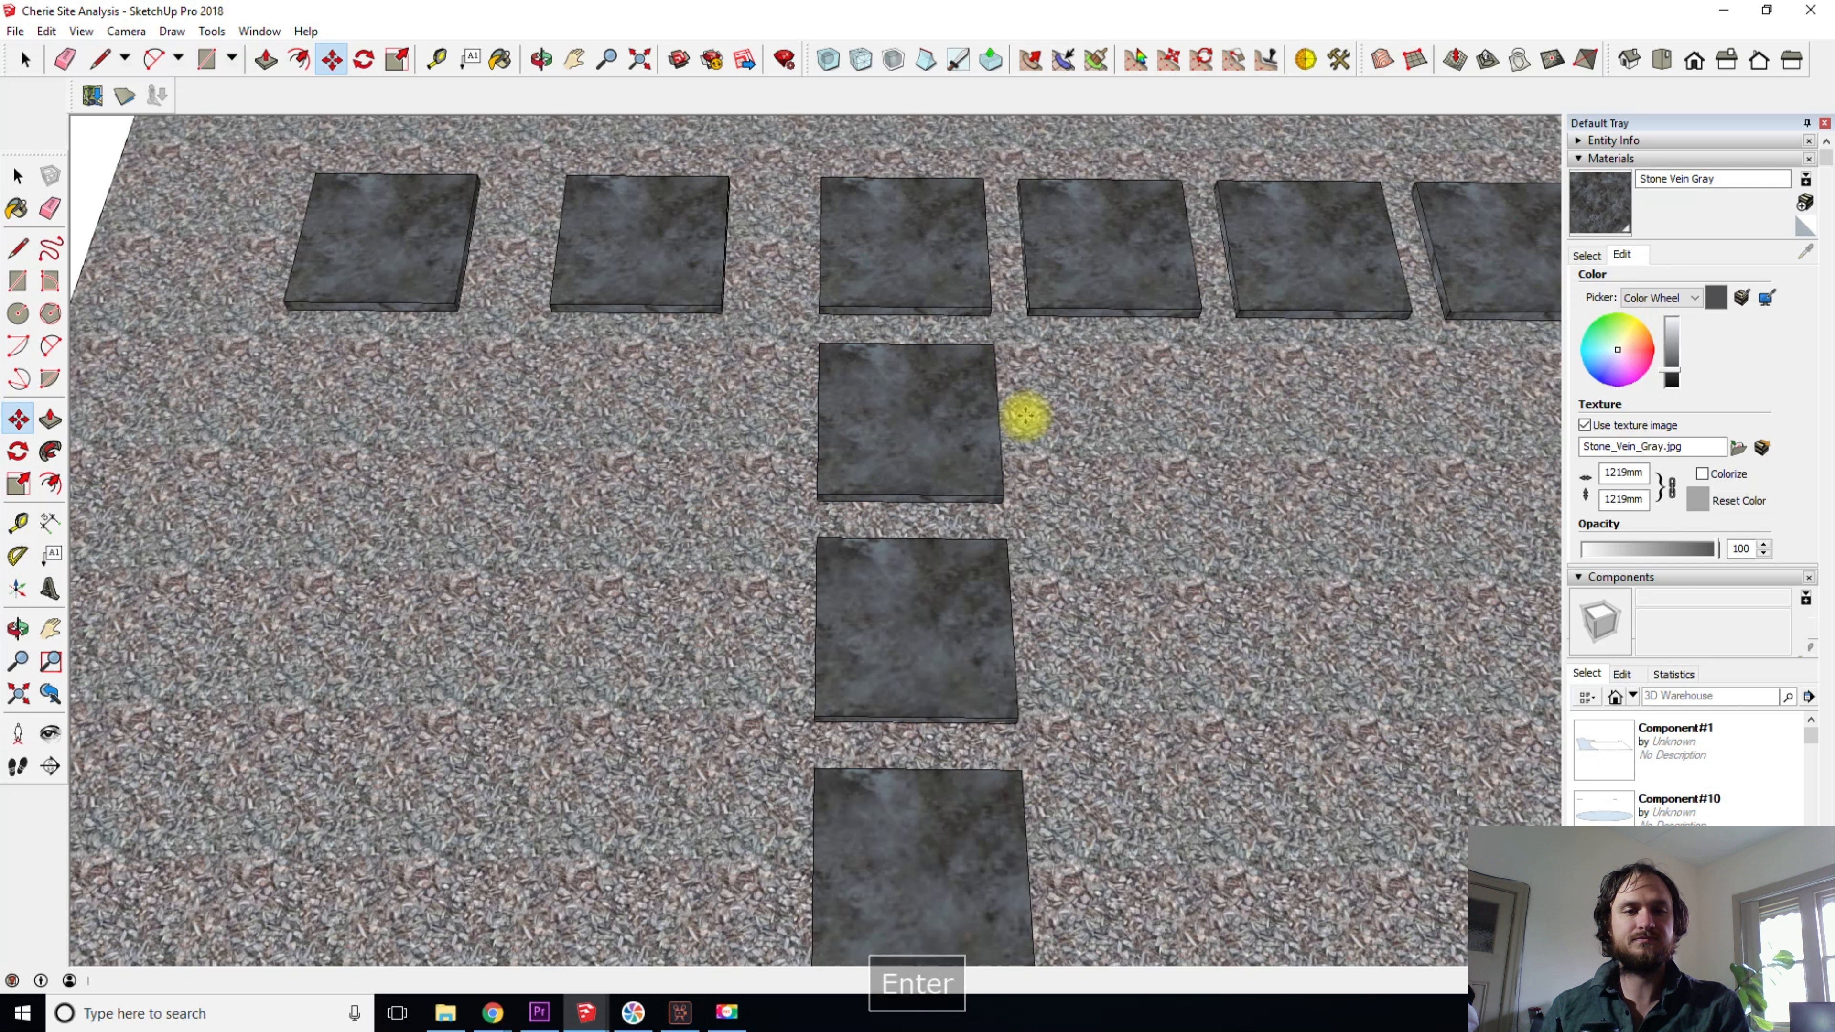
pyautogui.scroll(-2, 1030, 434)
pyautogui.keyDown('shift'); pyautogui.moveTo(1035, 460); pyautogui.dragTo(822, 472, button='middle'); pyautogui.keyUp('shift')
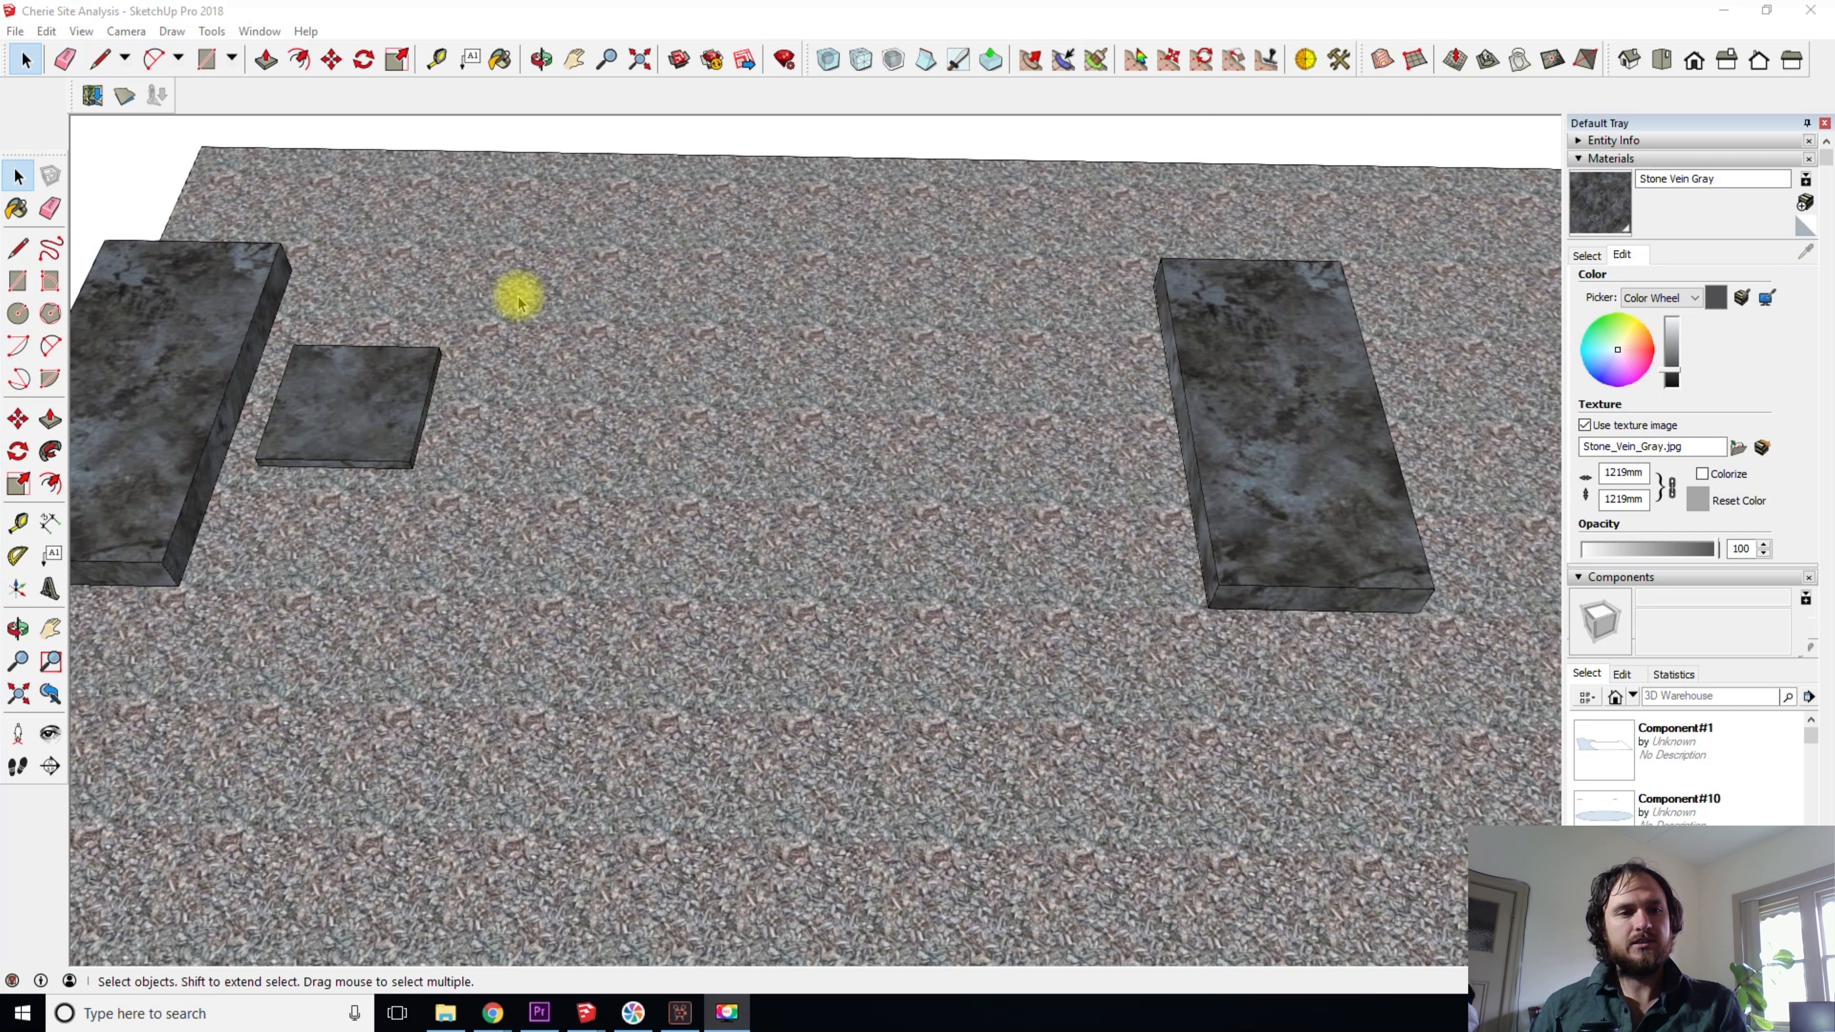
# - Copy the square slab along the green axis to beside the far rectangular block and fill the span with three evenly spaced slabs
pyautogui.click(387, 384)
pyautogui.press('m')
pyautogui.press('ctrl')
pyautogui.click(318, 561)
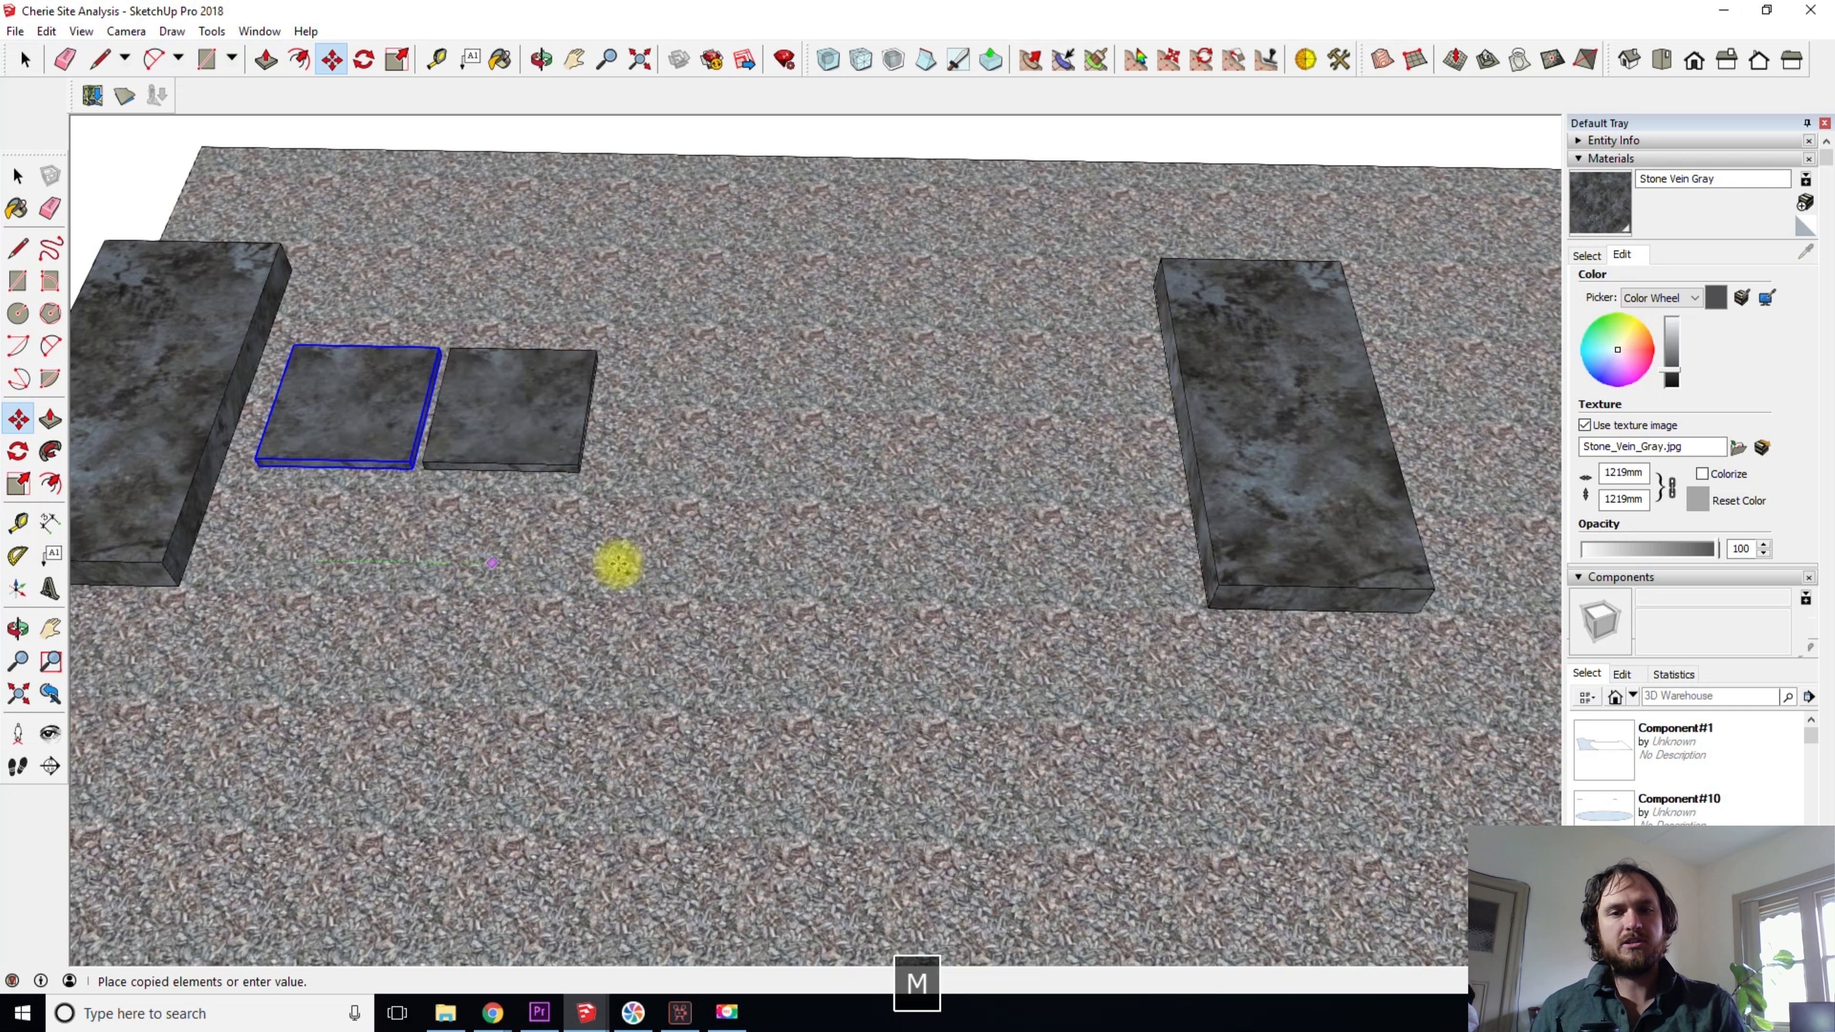
pyautogui.click(1064, 565)
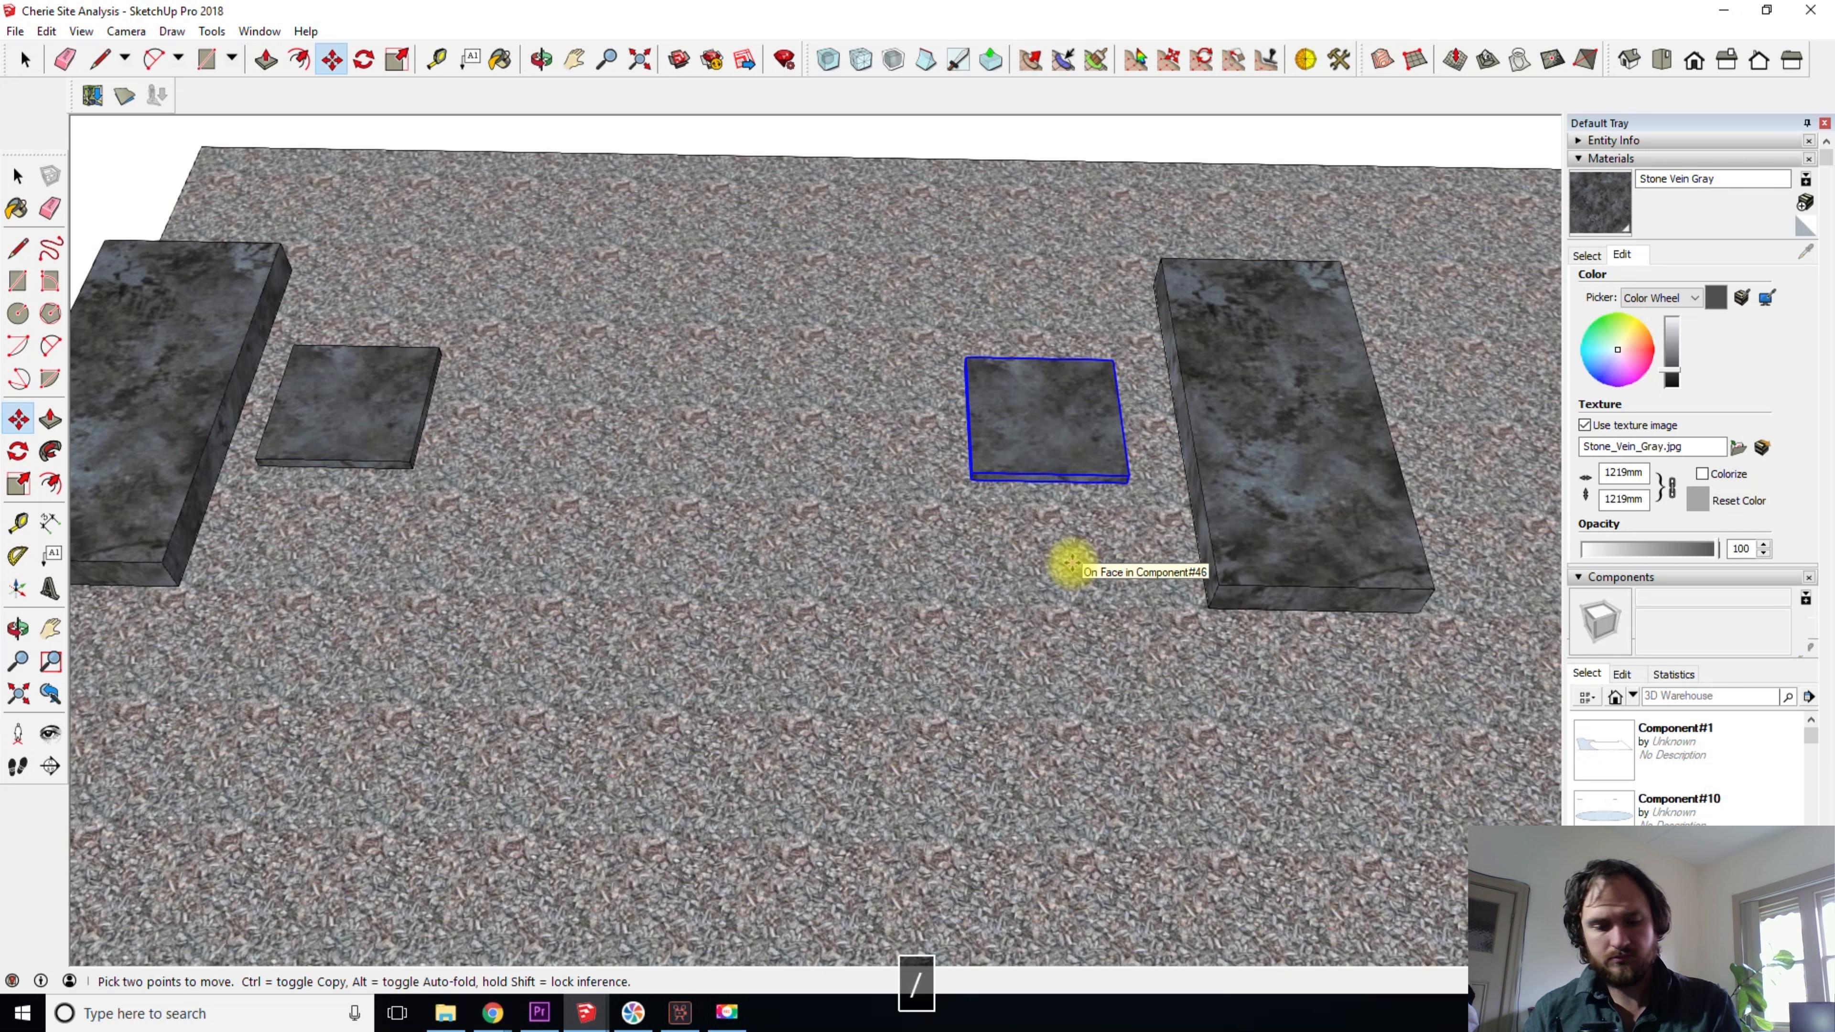
pyautogui.press('Return')
pyautogui.press('space')
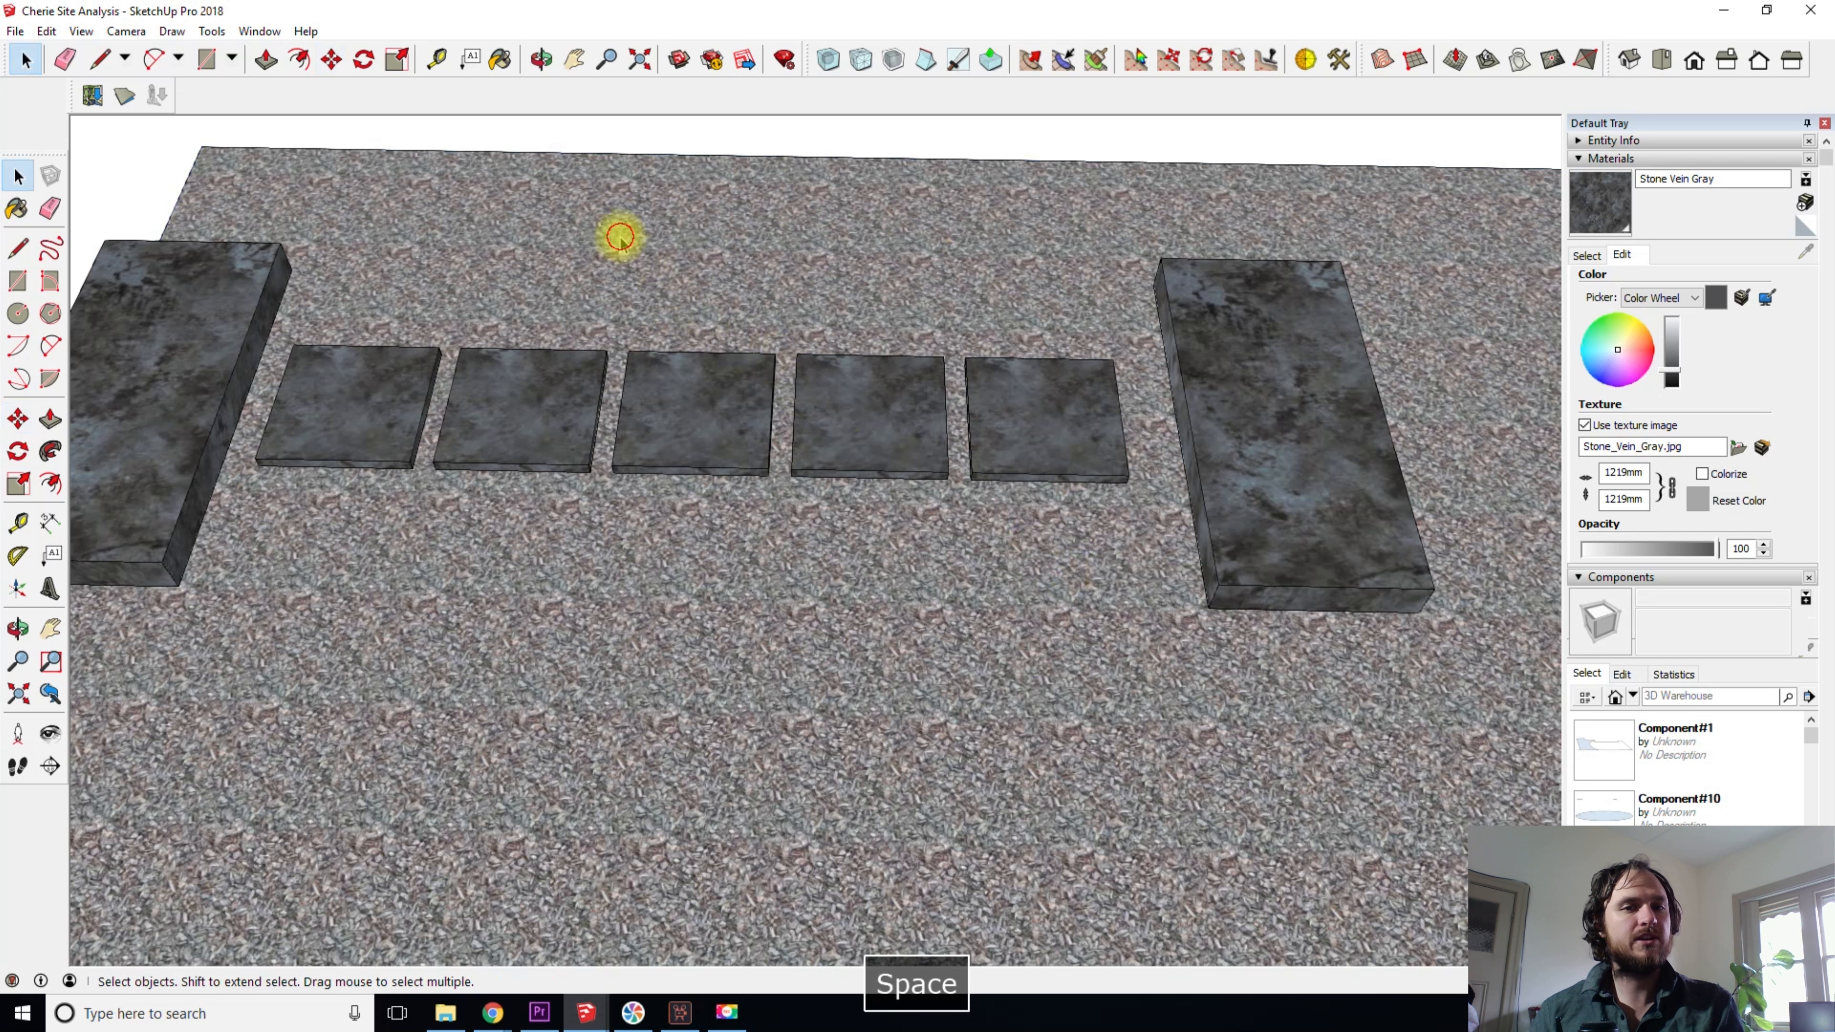
# - Delete the four copied slabs between the two rectangular blocks, keeping the original square slab
pyautogui.moveTo(681, 640); pyautogui.dragTo(687, 439, button='middle')
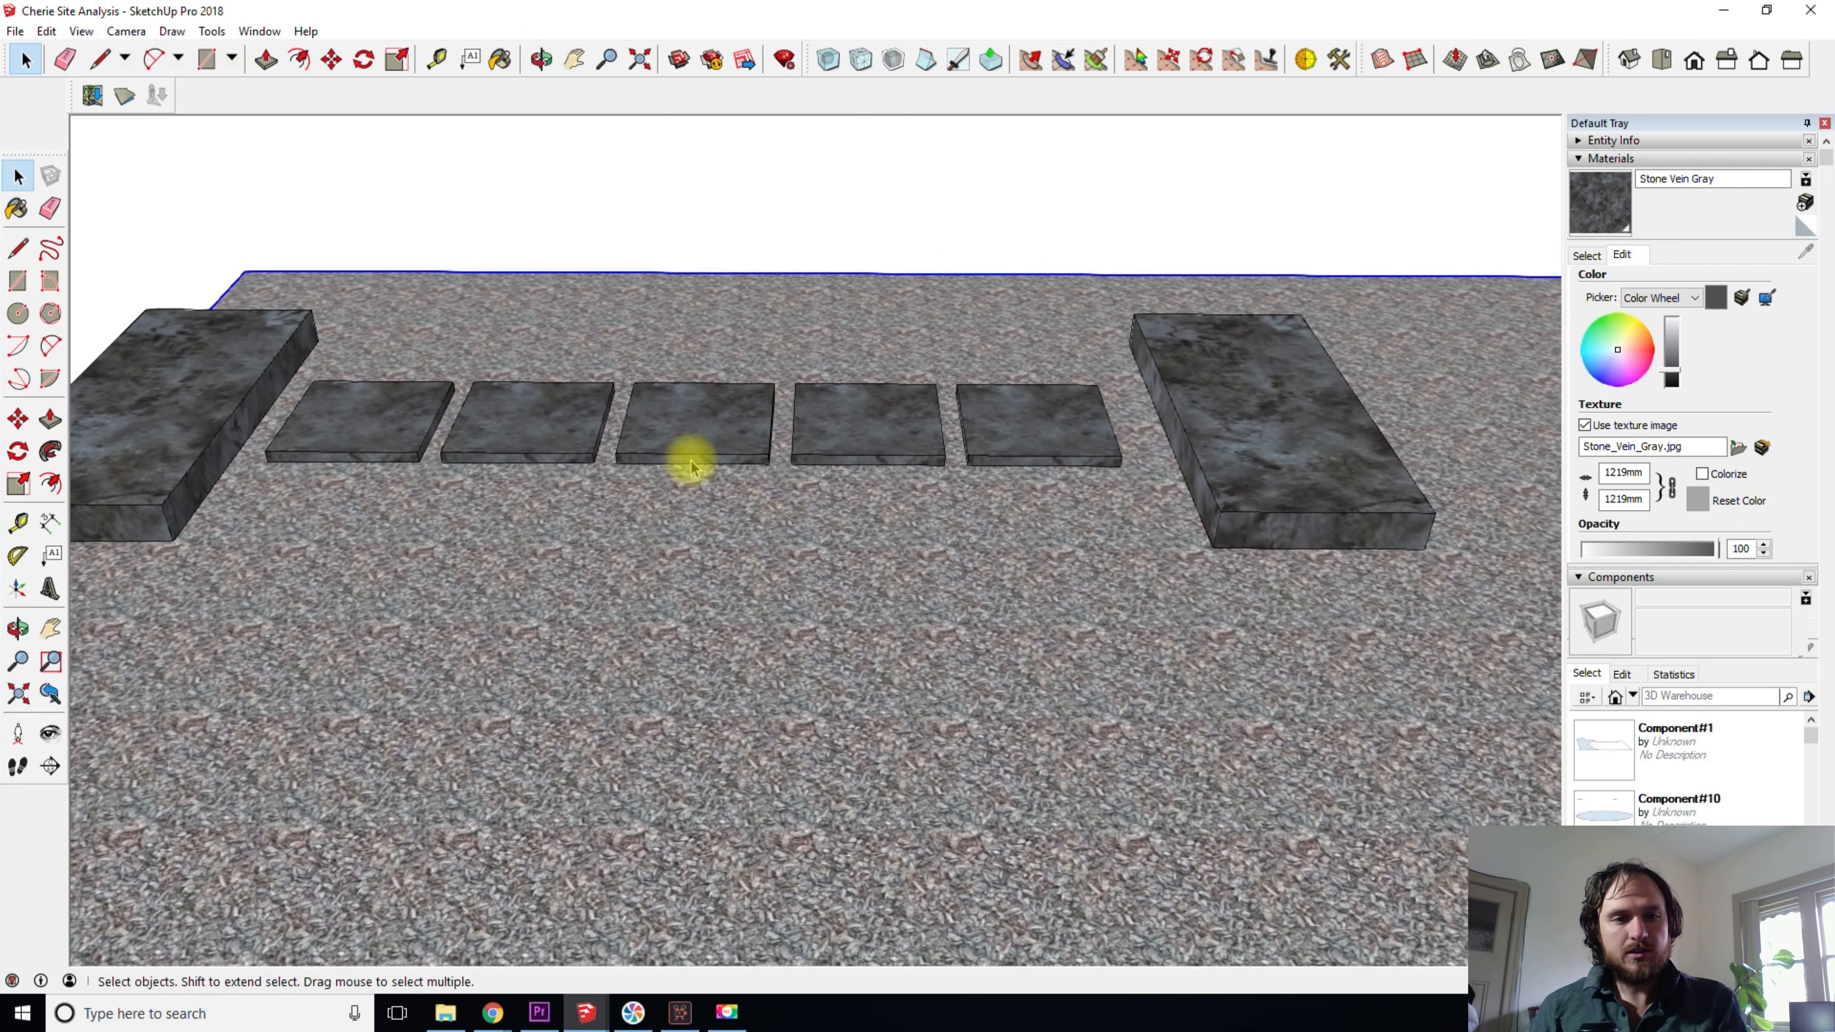
pyautogui.scroll(1, 457, 433)
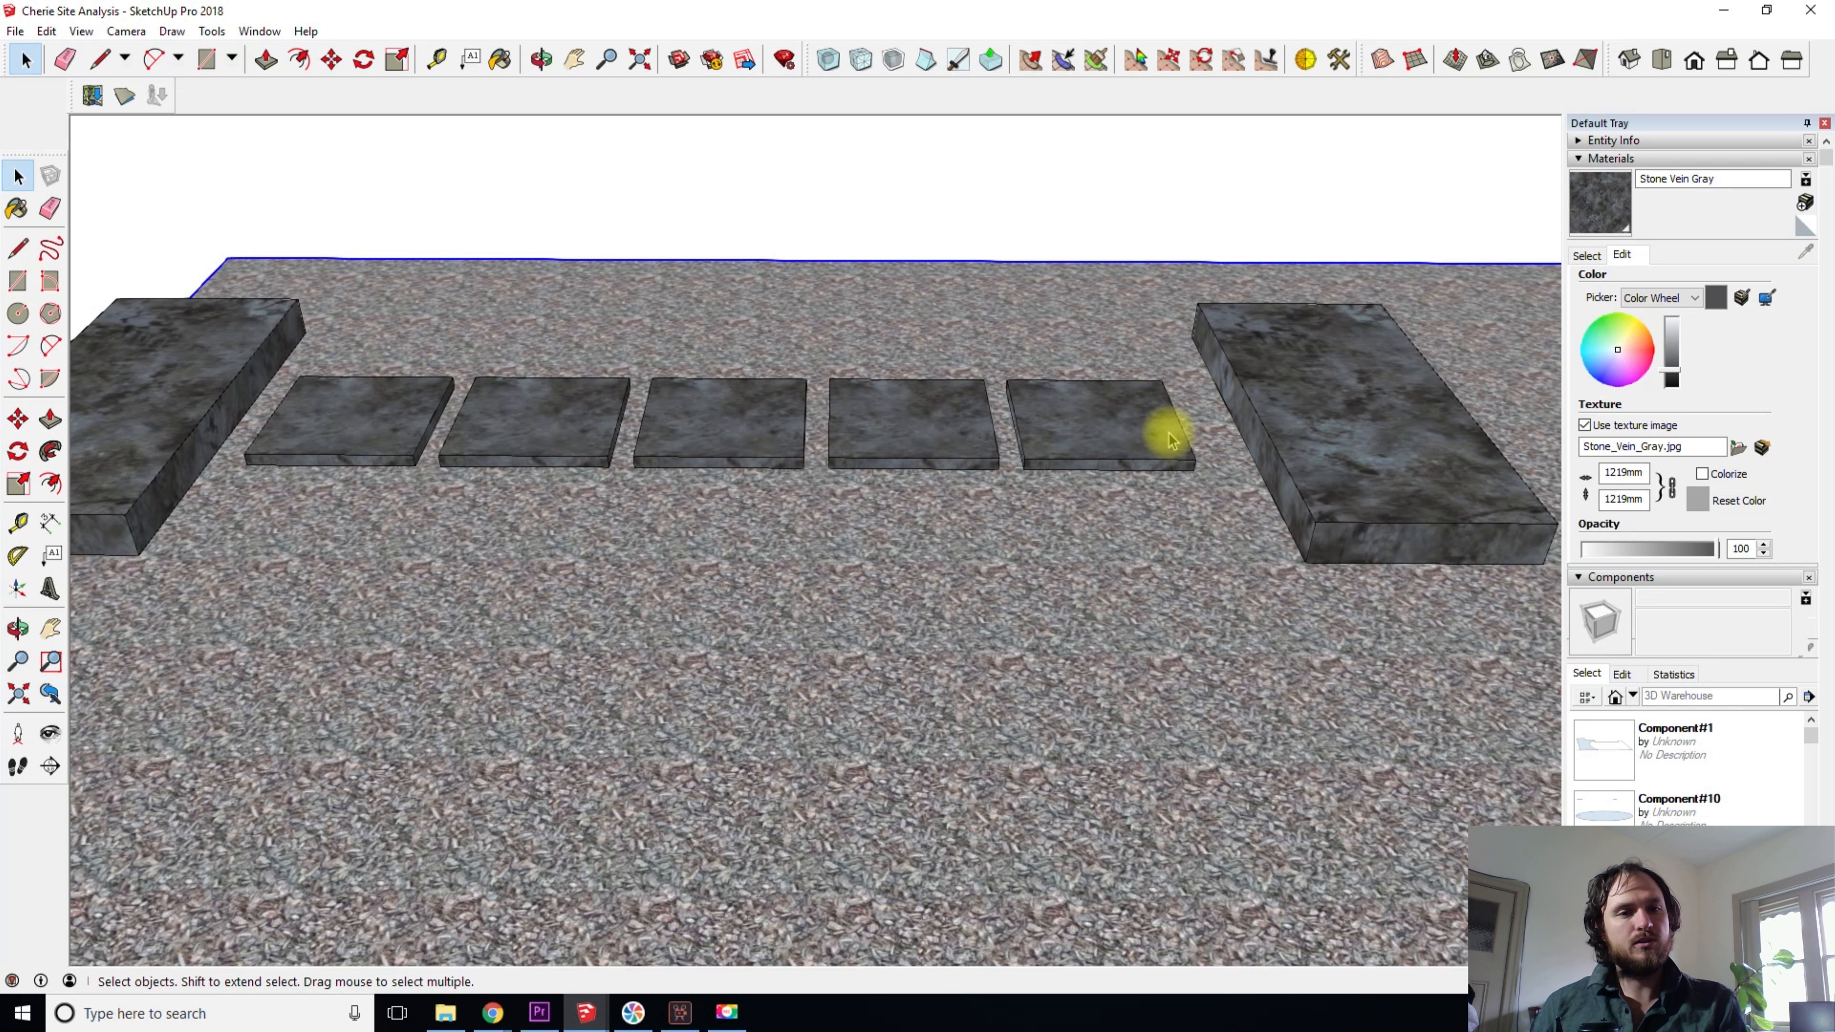
pyautogui.keyDown('shift'); pyautogui.moveTo(402, 410); pyautogui.dragTo(479, 430, button='middle'); pyautogui.keyUp('shift')
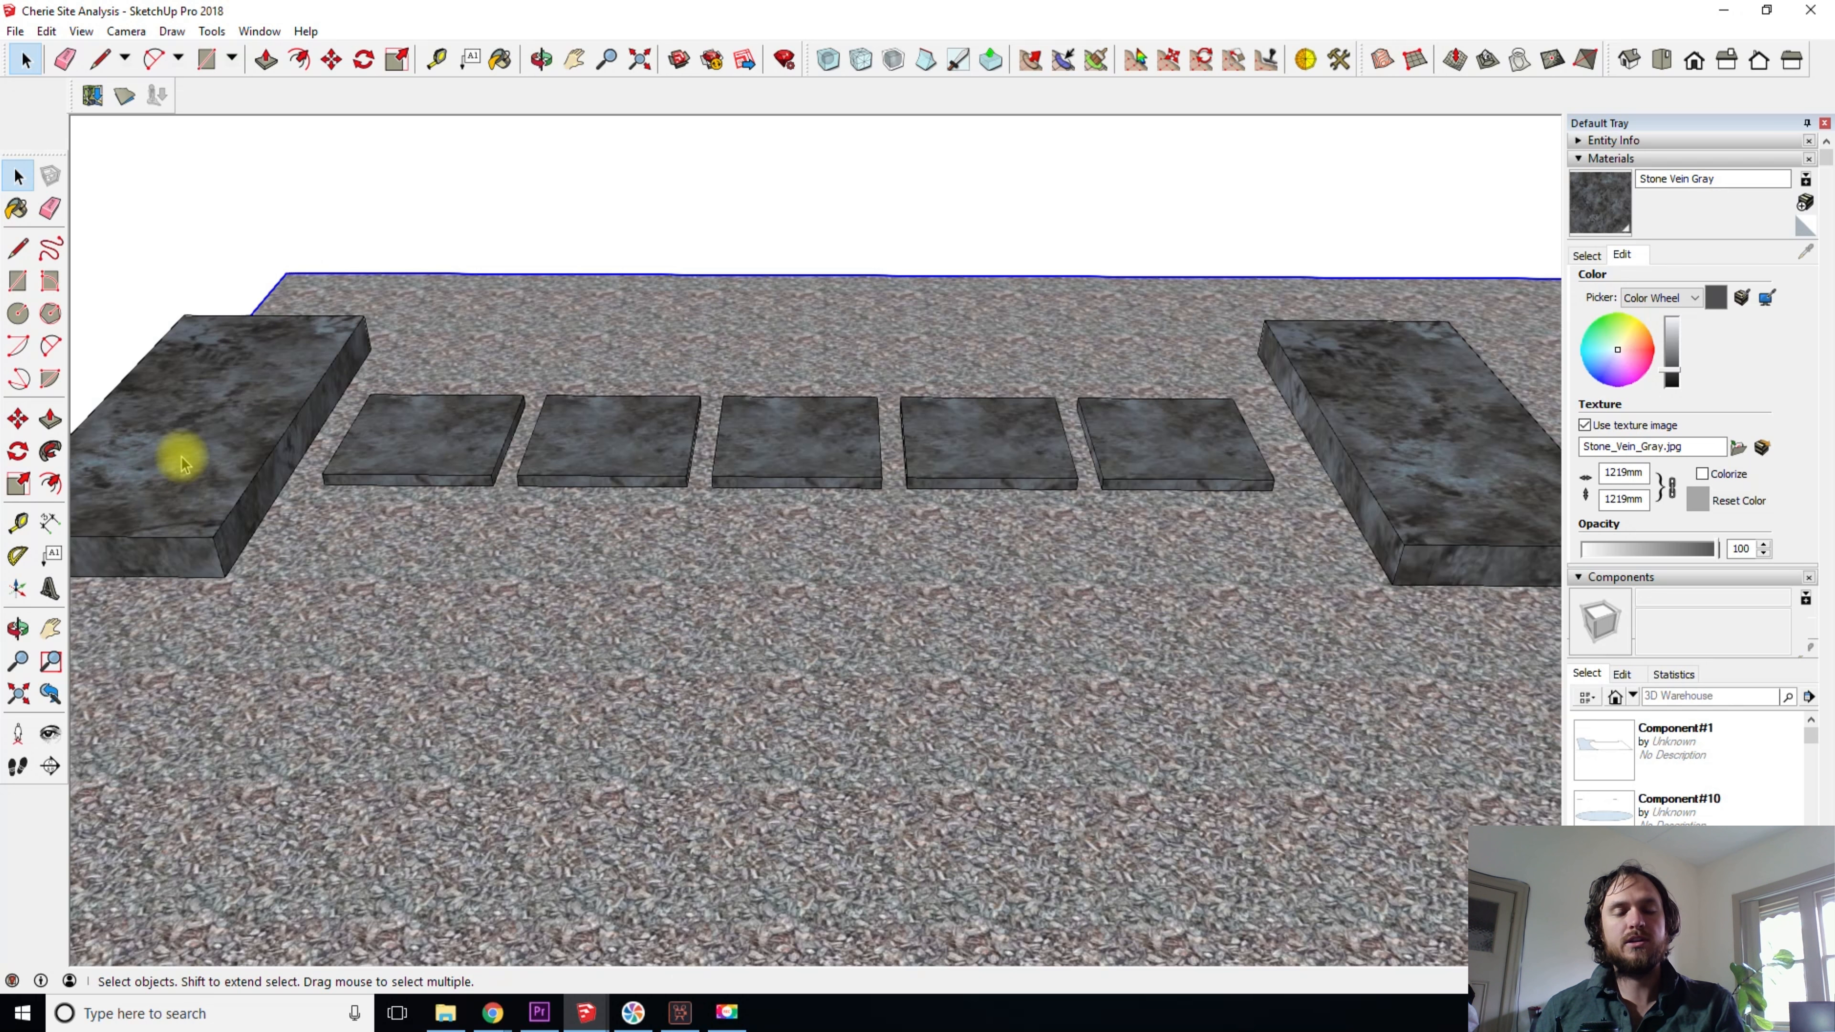
pyautogui.keyDown('shift'); pyautogui.moveTo(1370, 511); pyautogui.dragTo(1254, 503, button='middle'); pyautogui.keyUp('shift')
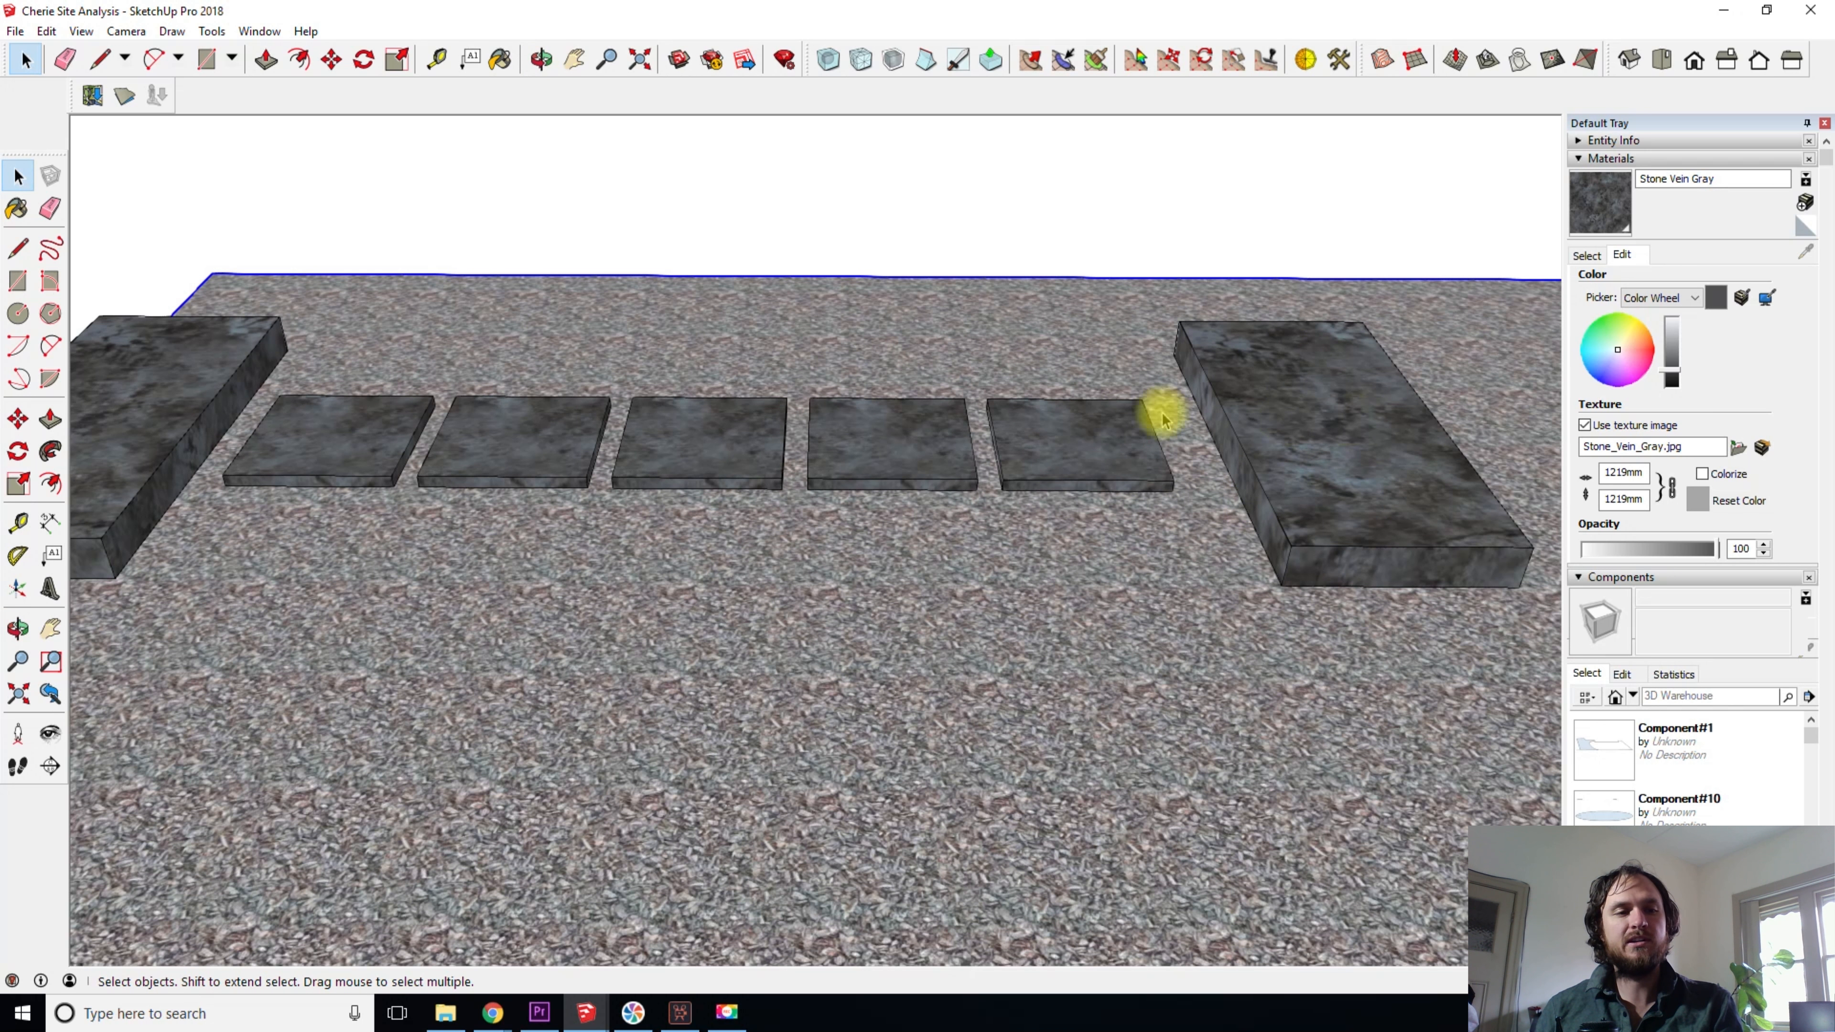
pyautogui.click(1052, 434)
pyautogui.keyDown('shift'); pyautogui.click(892, 443); pyautogui.keyUp('shift')
pyautogui.keyDown('shift'); pyautogui.click(687, 446); pyautogui.keyUp('shift')
pyautogui.keyDown('shift'); pyautogui.click(538, 448); pyautogui.keyUp('shift')
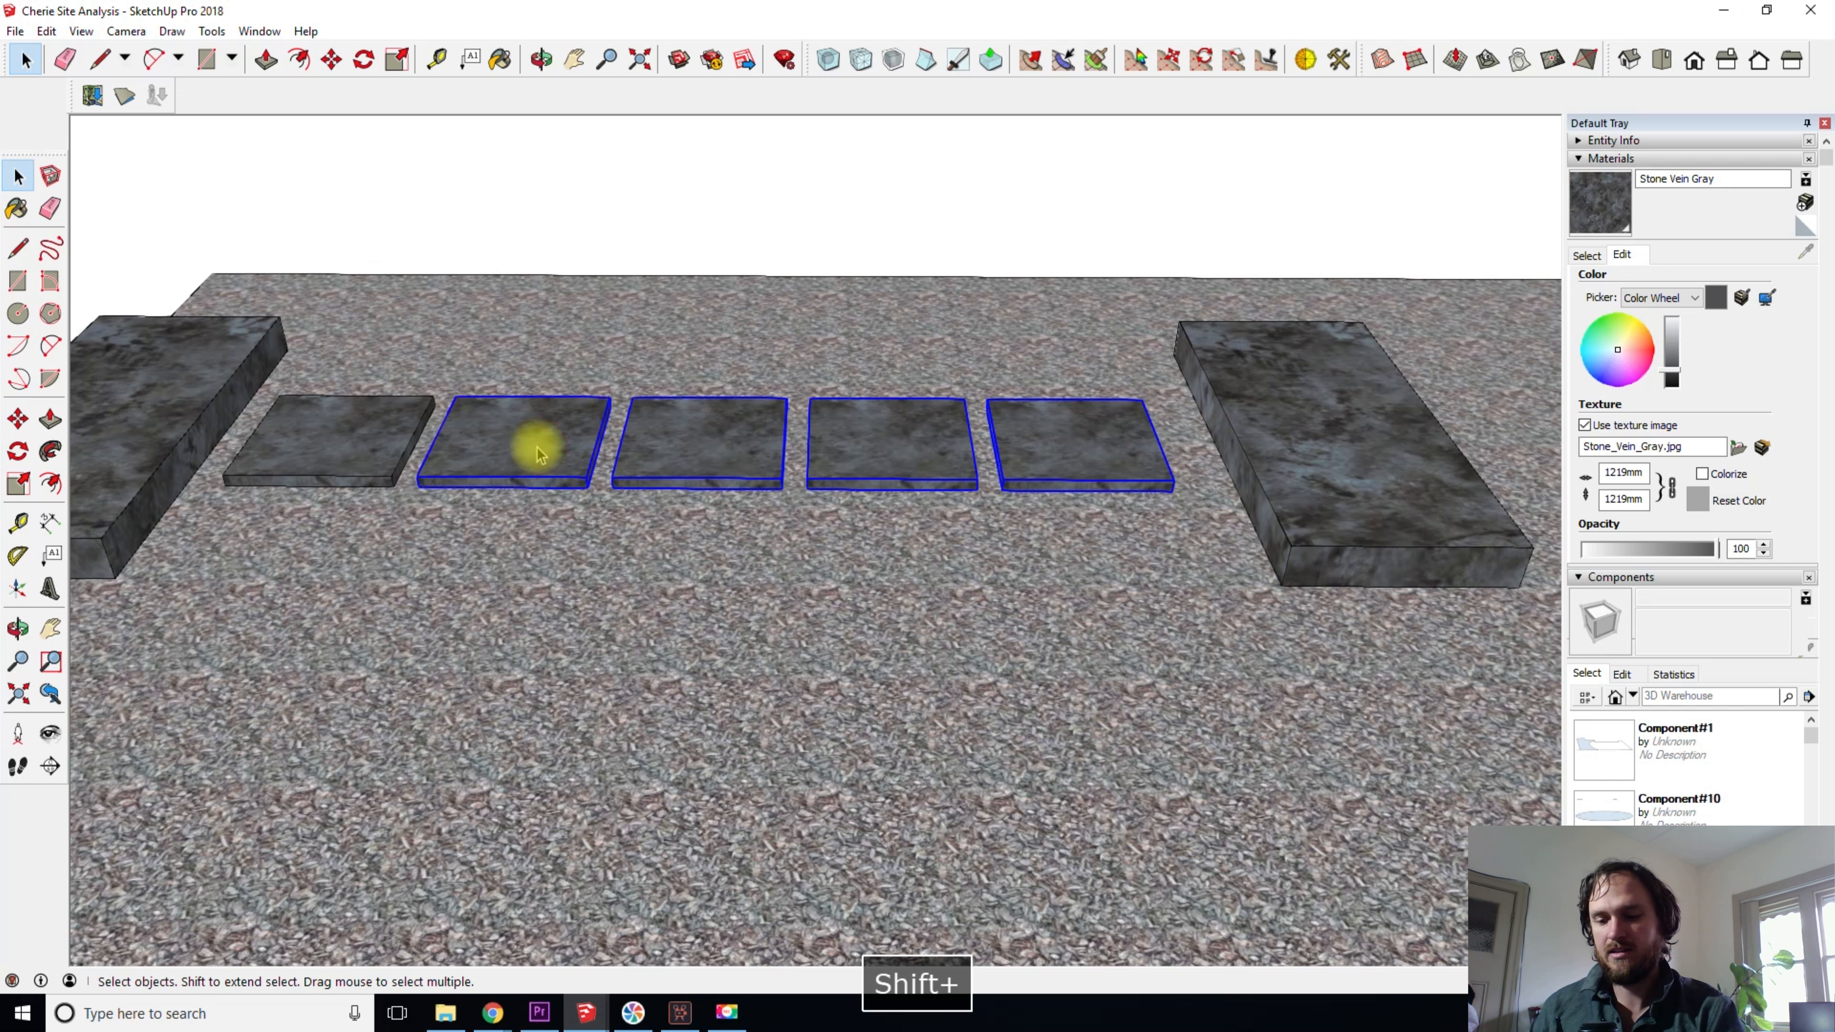
pyautogui.press('Delete')
# - Copy the square slab along the green axis with a narrow gap and multiply it into an array of four copies (*4)
pyautogui.click(299, 464)
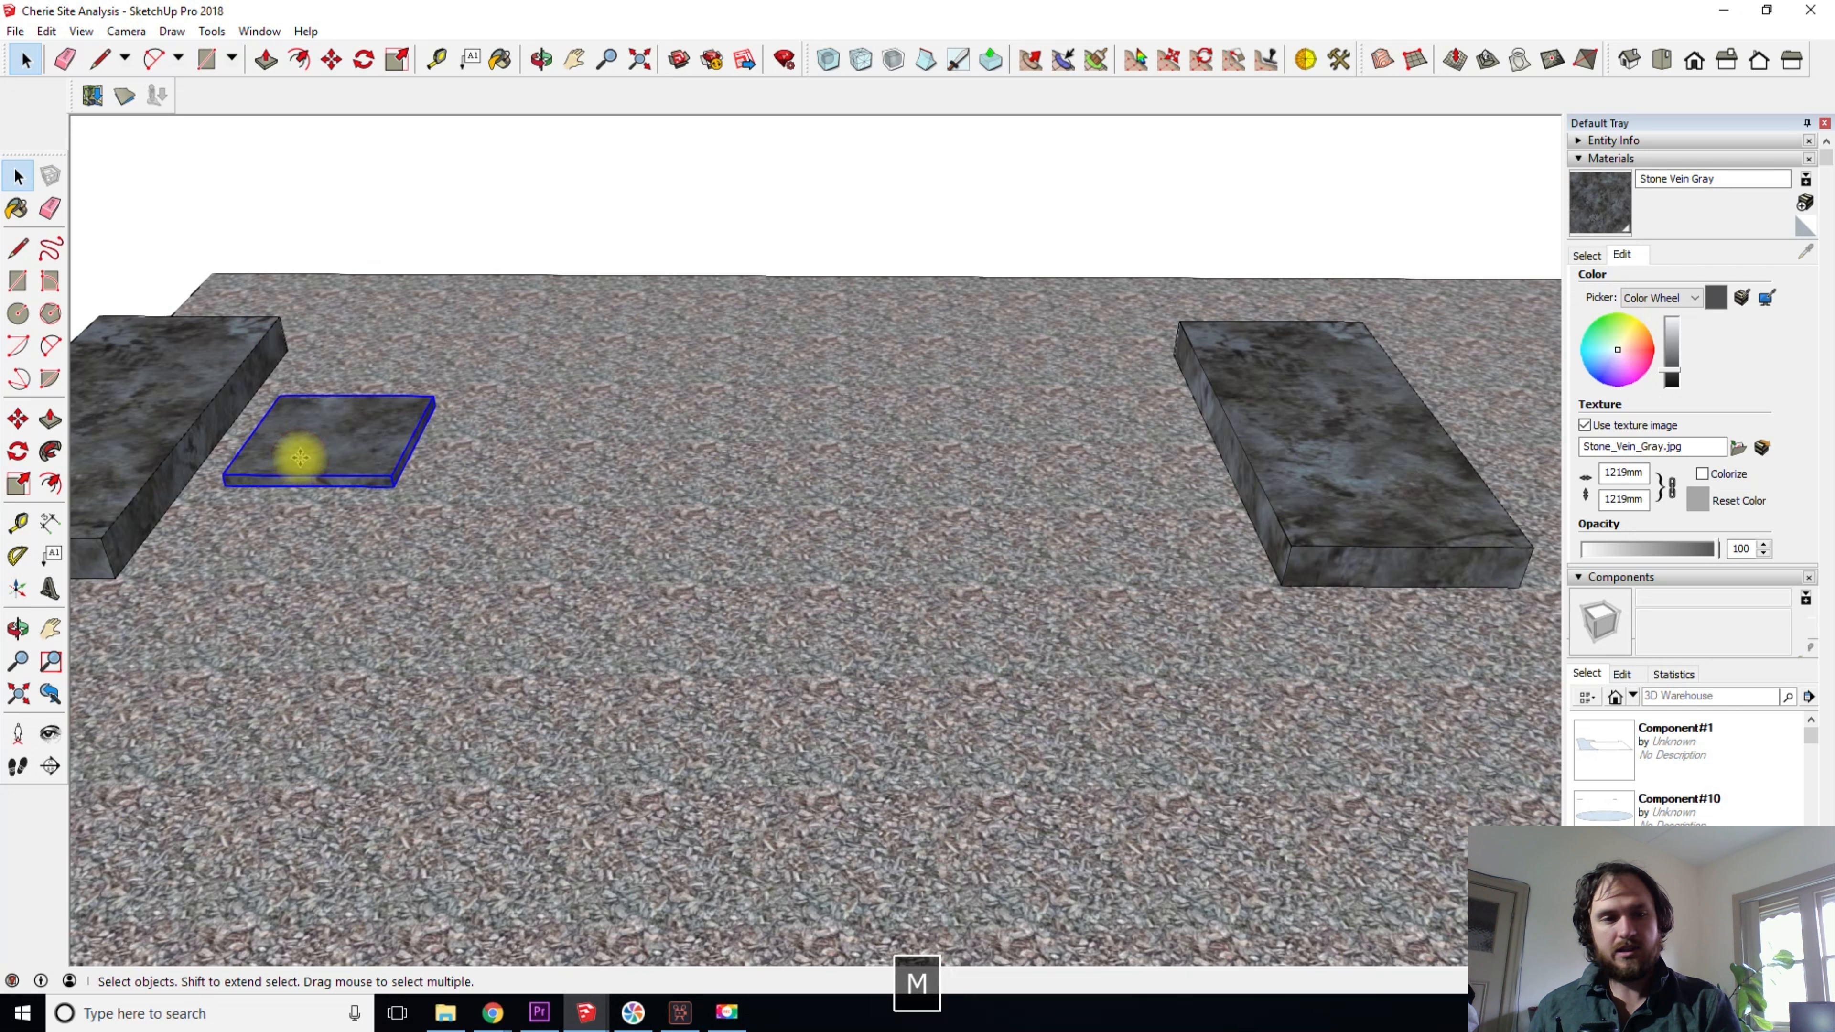
pyautogui.press('m')
pyautogui.press('ctrl')
pyautogui.click(225, 576)
pyautogui.click(442, 586)
pyautogui.write('*4')
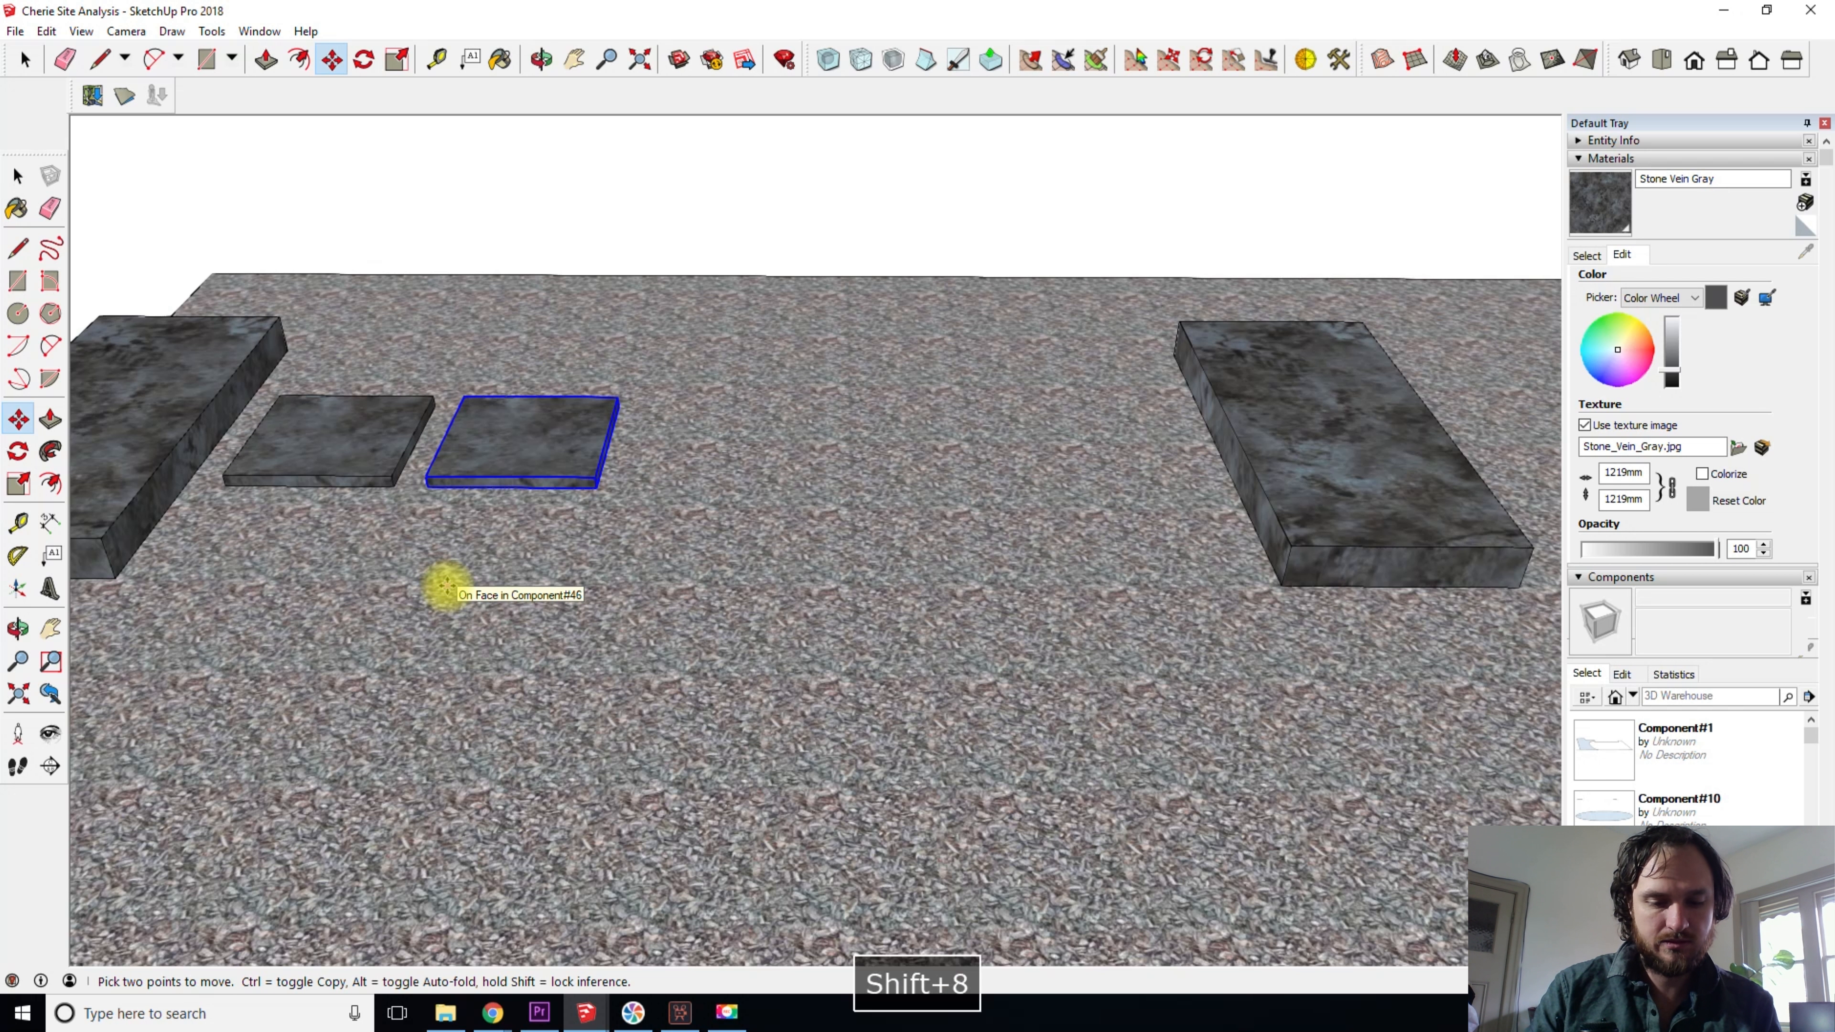
pyautogui.press('Return')
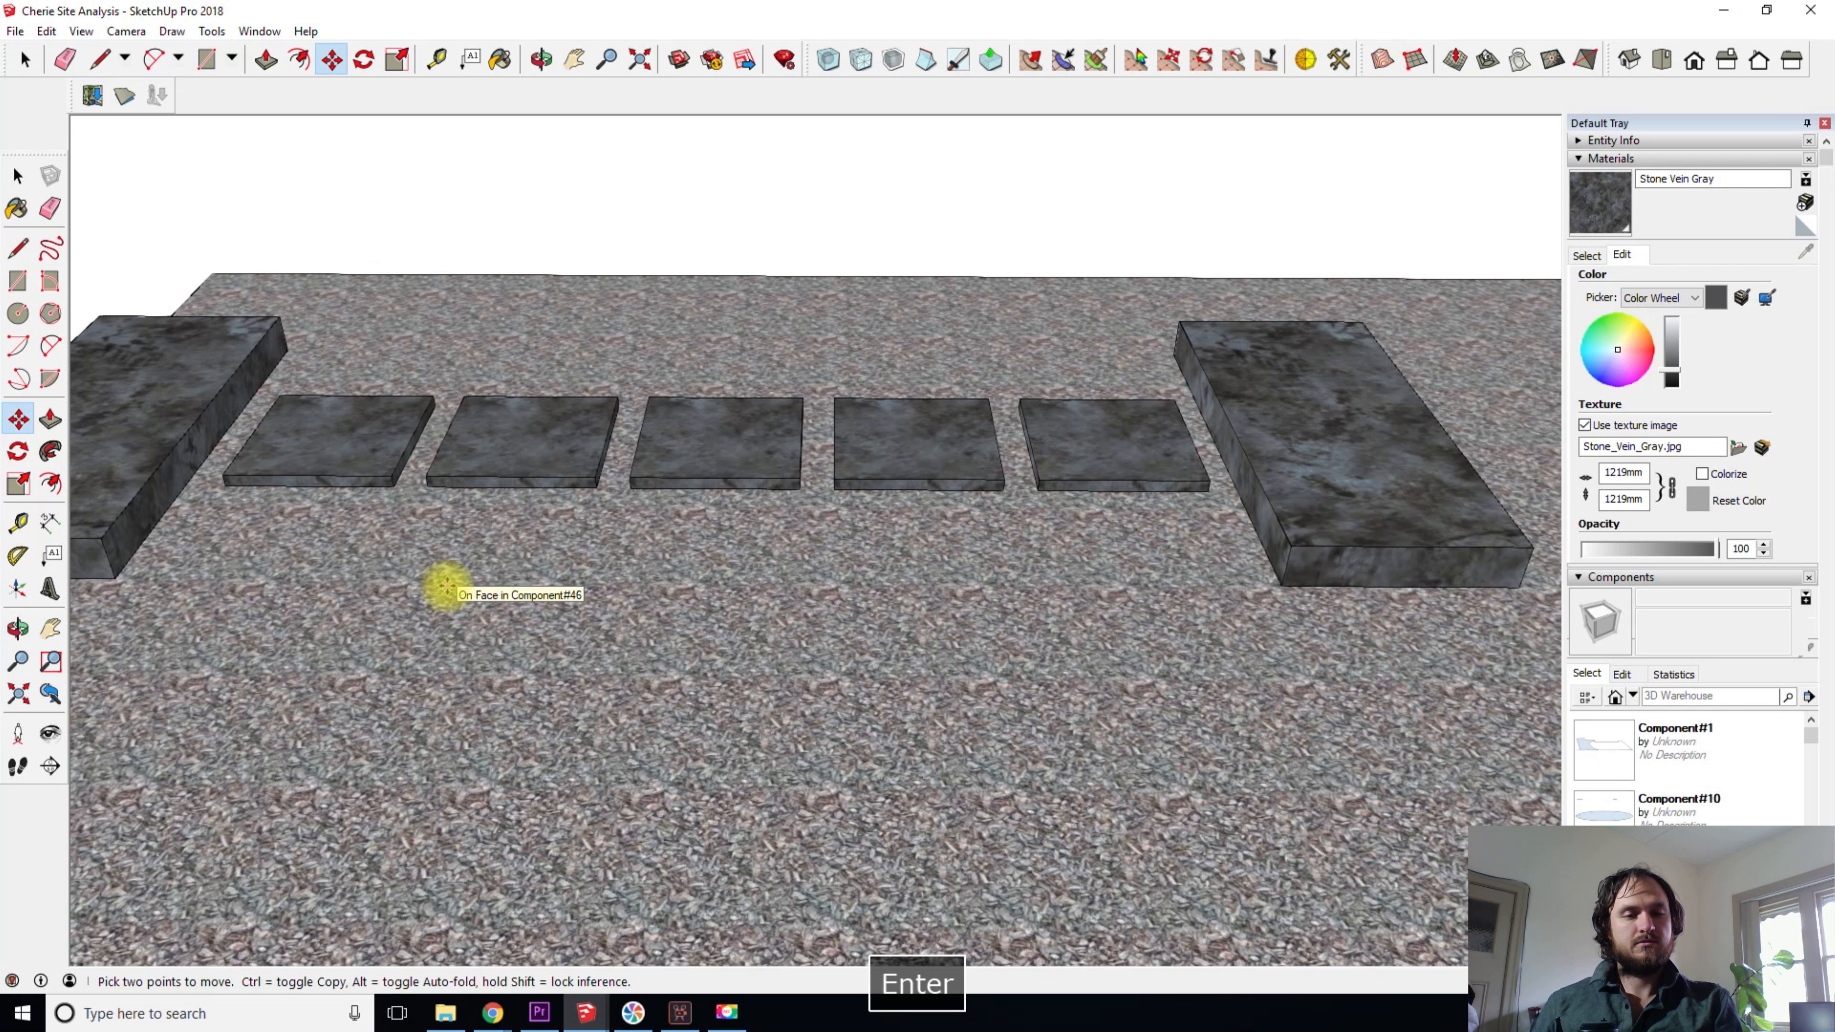
# - Undo the multiplied array and the slab copy, leaving only the original square slab between the blocks
pyautogui.moveTo(623, 529); pyautogui.dragTo(454, 524, button='middle')
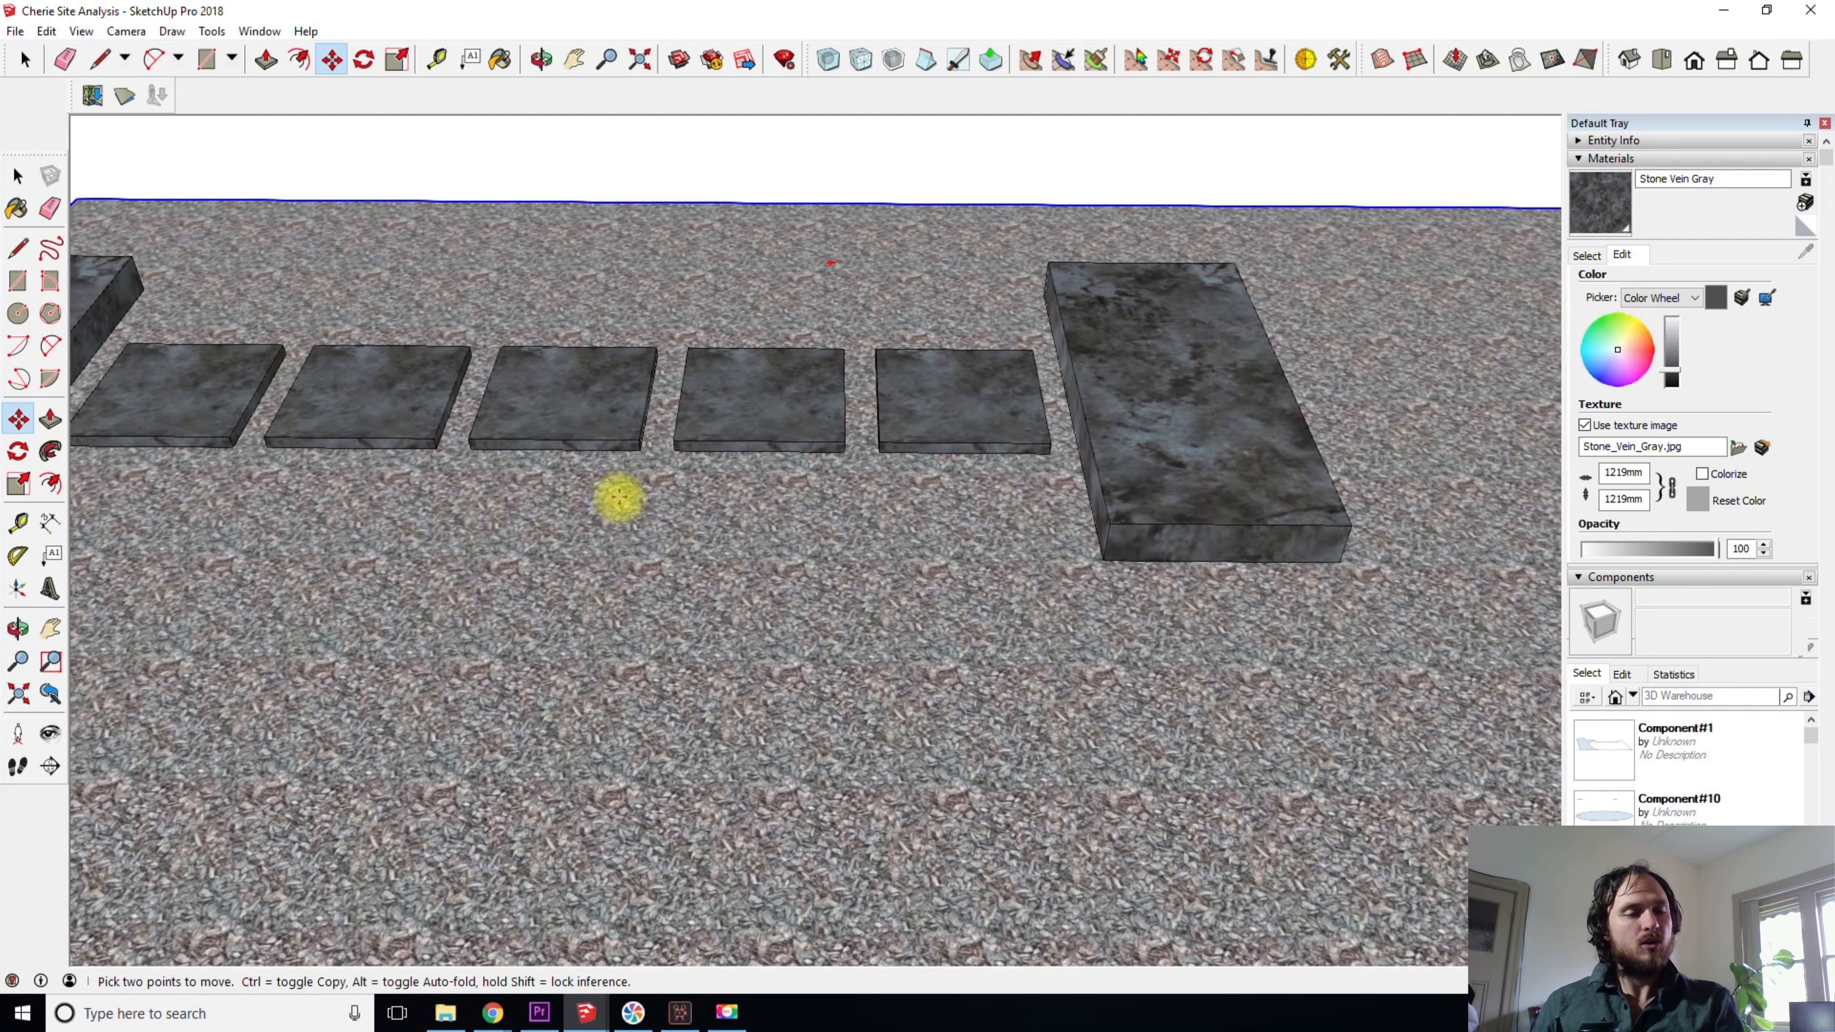
pyautogui.hotkey('ctrl', 'z')
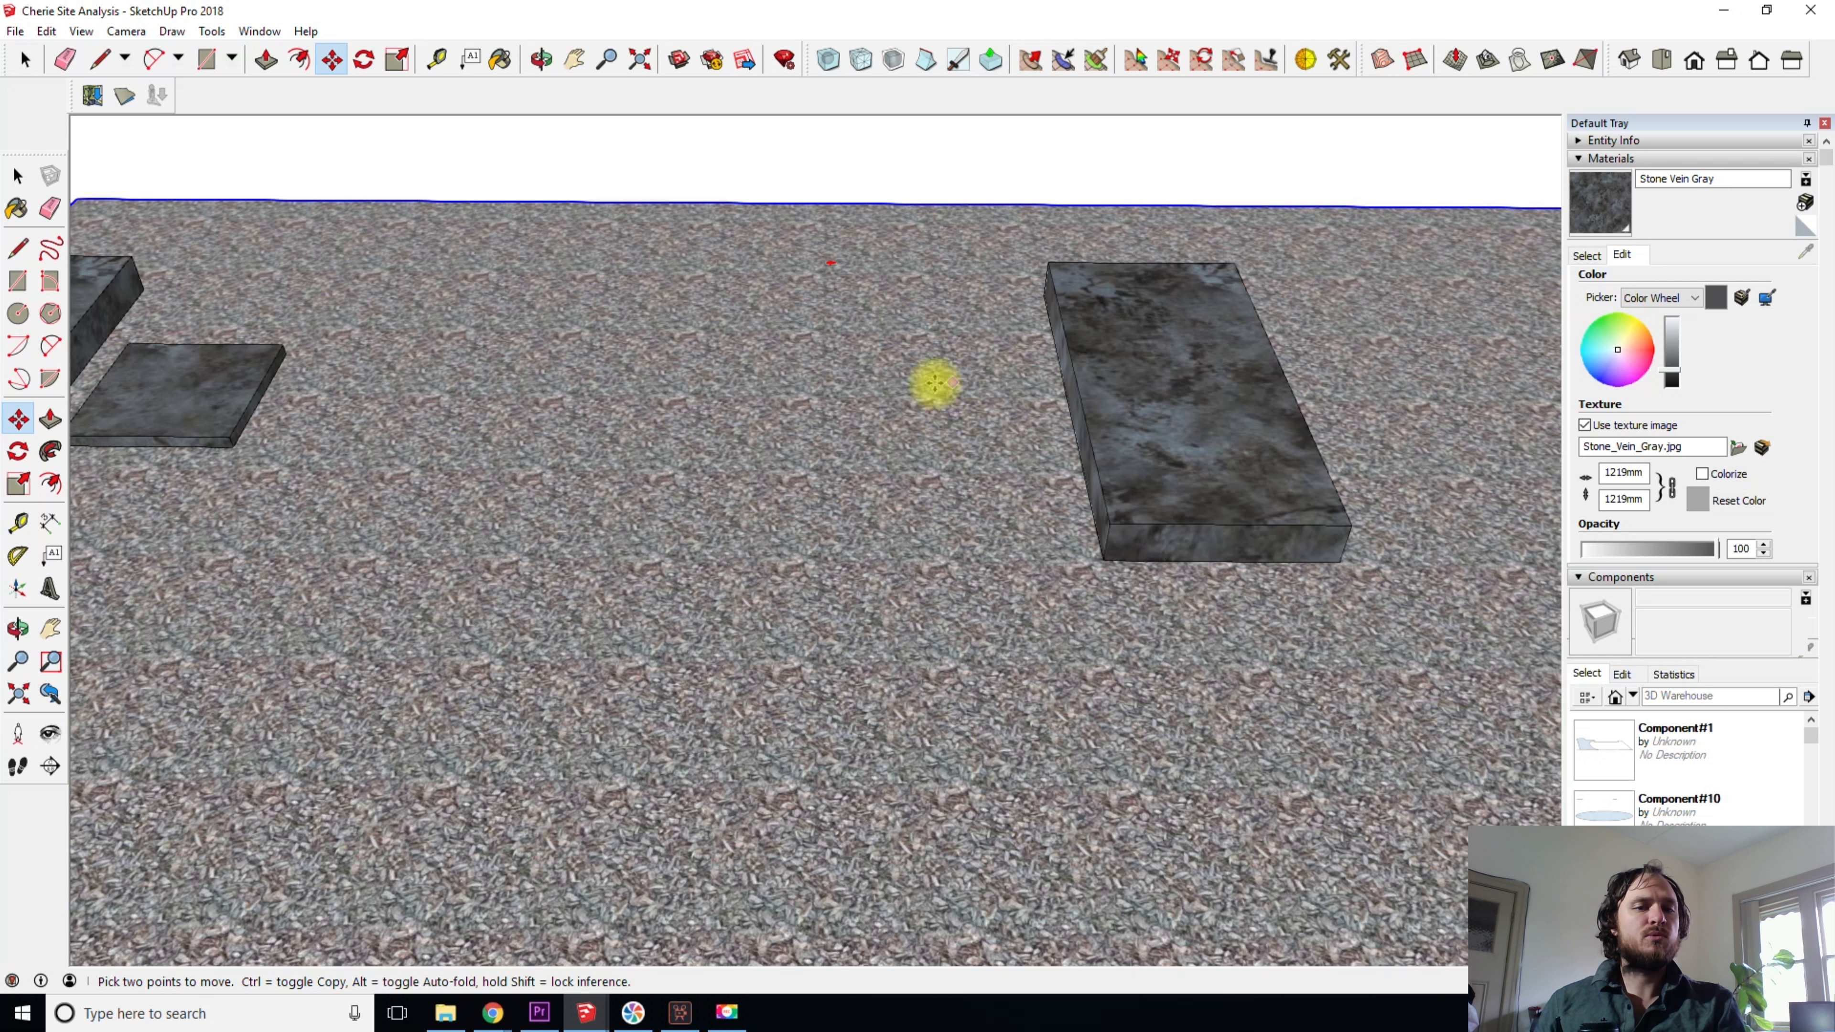
pyautogui.keyDown('shift'); pyautogui.moveTo(724, 538); pyautogui.dragTo(910, 558, button='middle'); pyautogui.keyUp('shift')
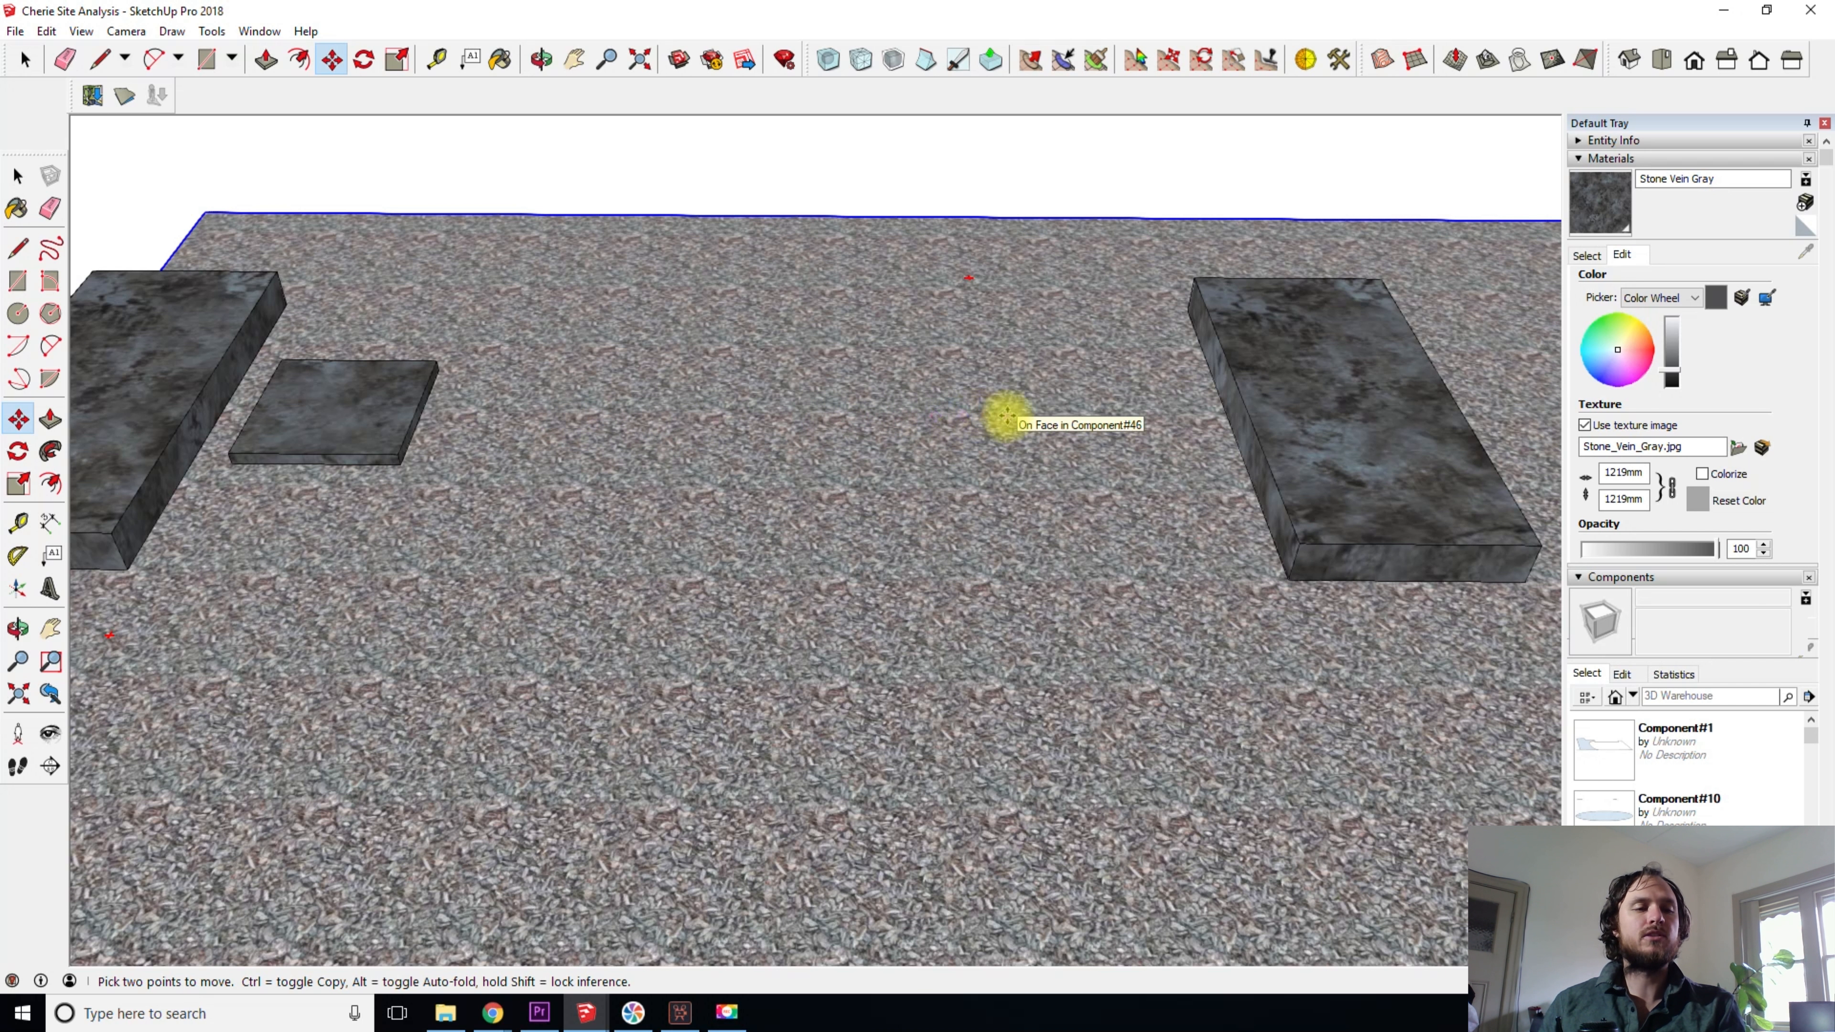
# - Copy the square slab along the green axis to beside the far block, divide the span into four equal spacings and leave the Move tool
pyautogui.press('space')
pyautogui.click(299, 405)
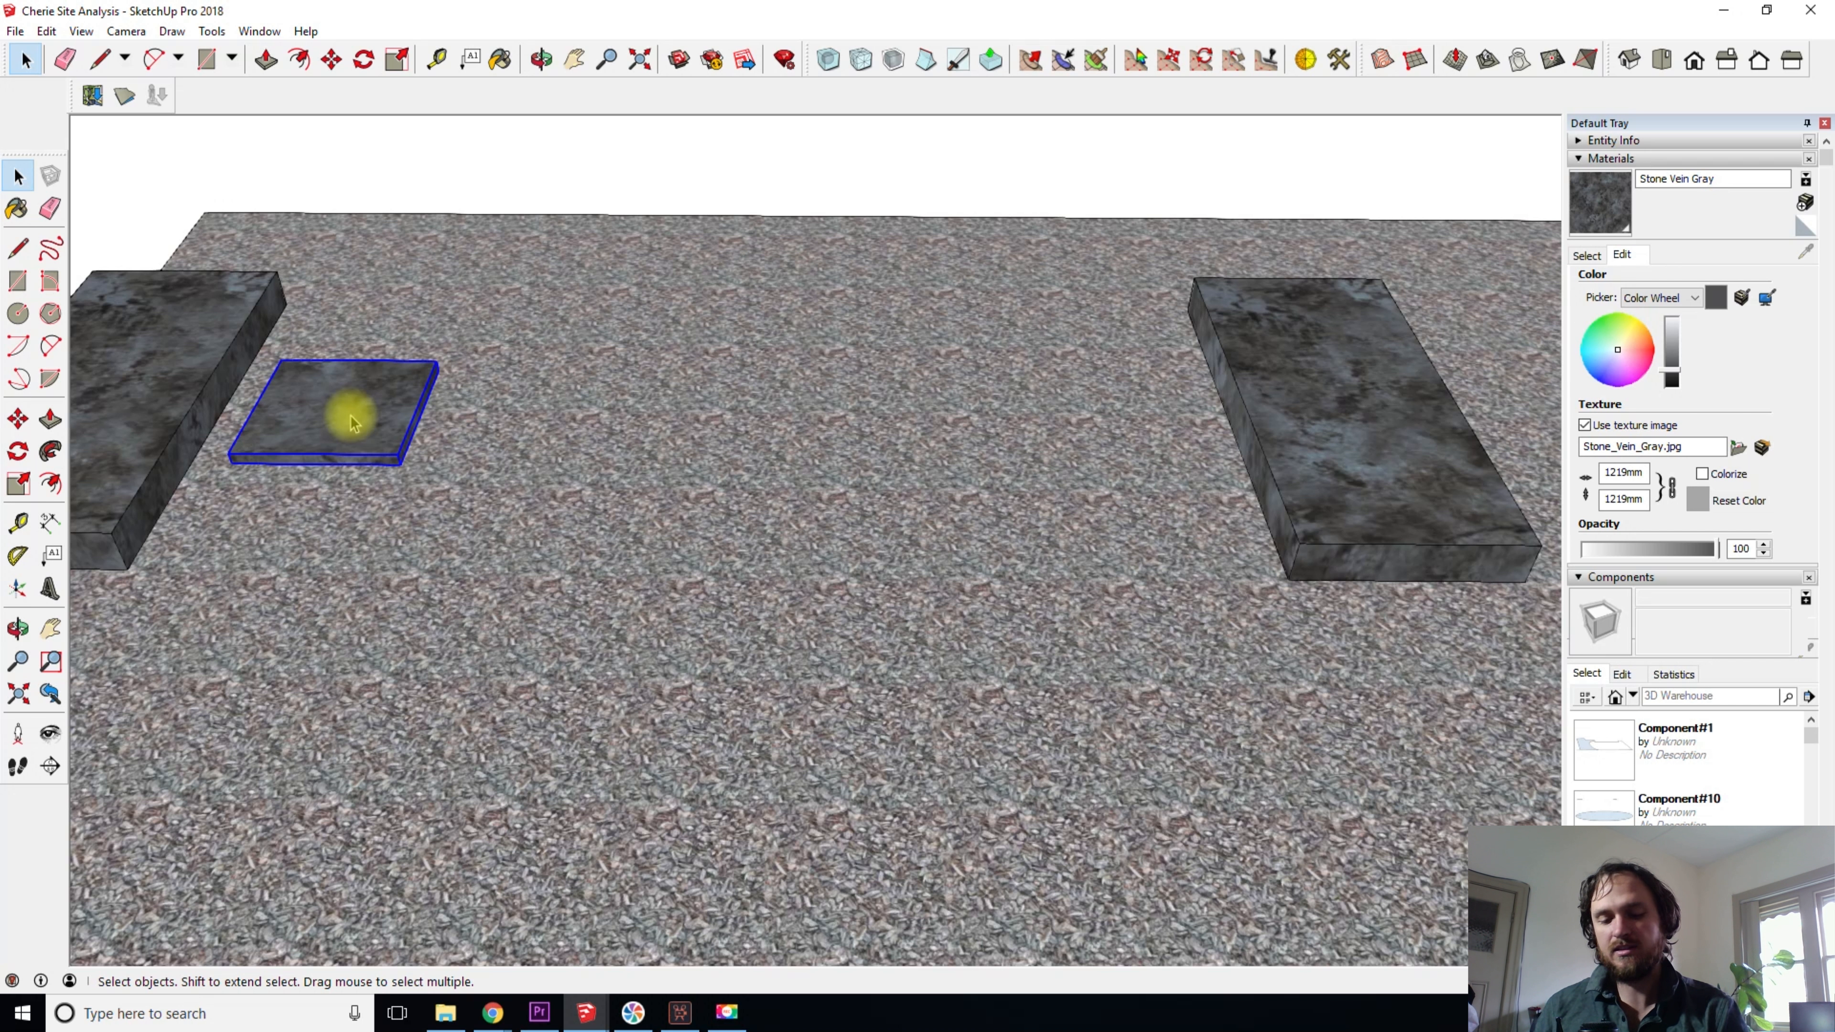
pyautogui.press('m')
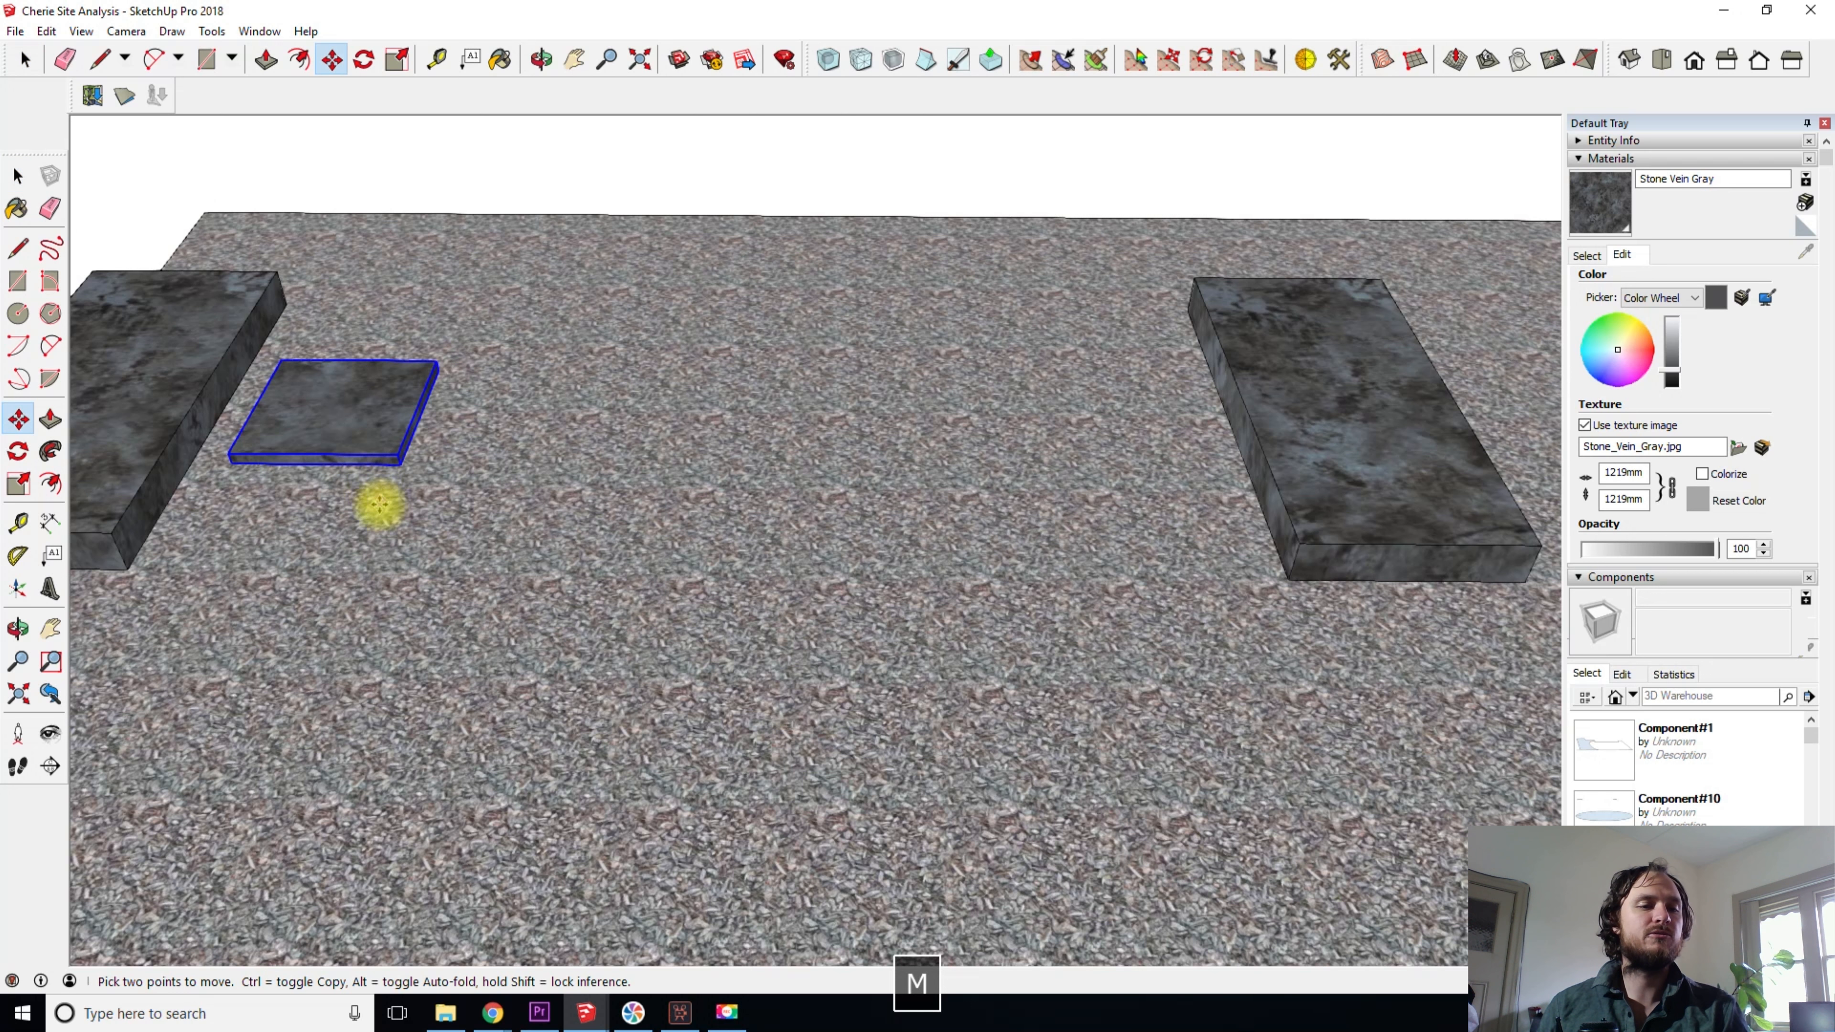
pyautogui.click(264, 605)
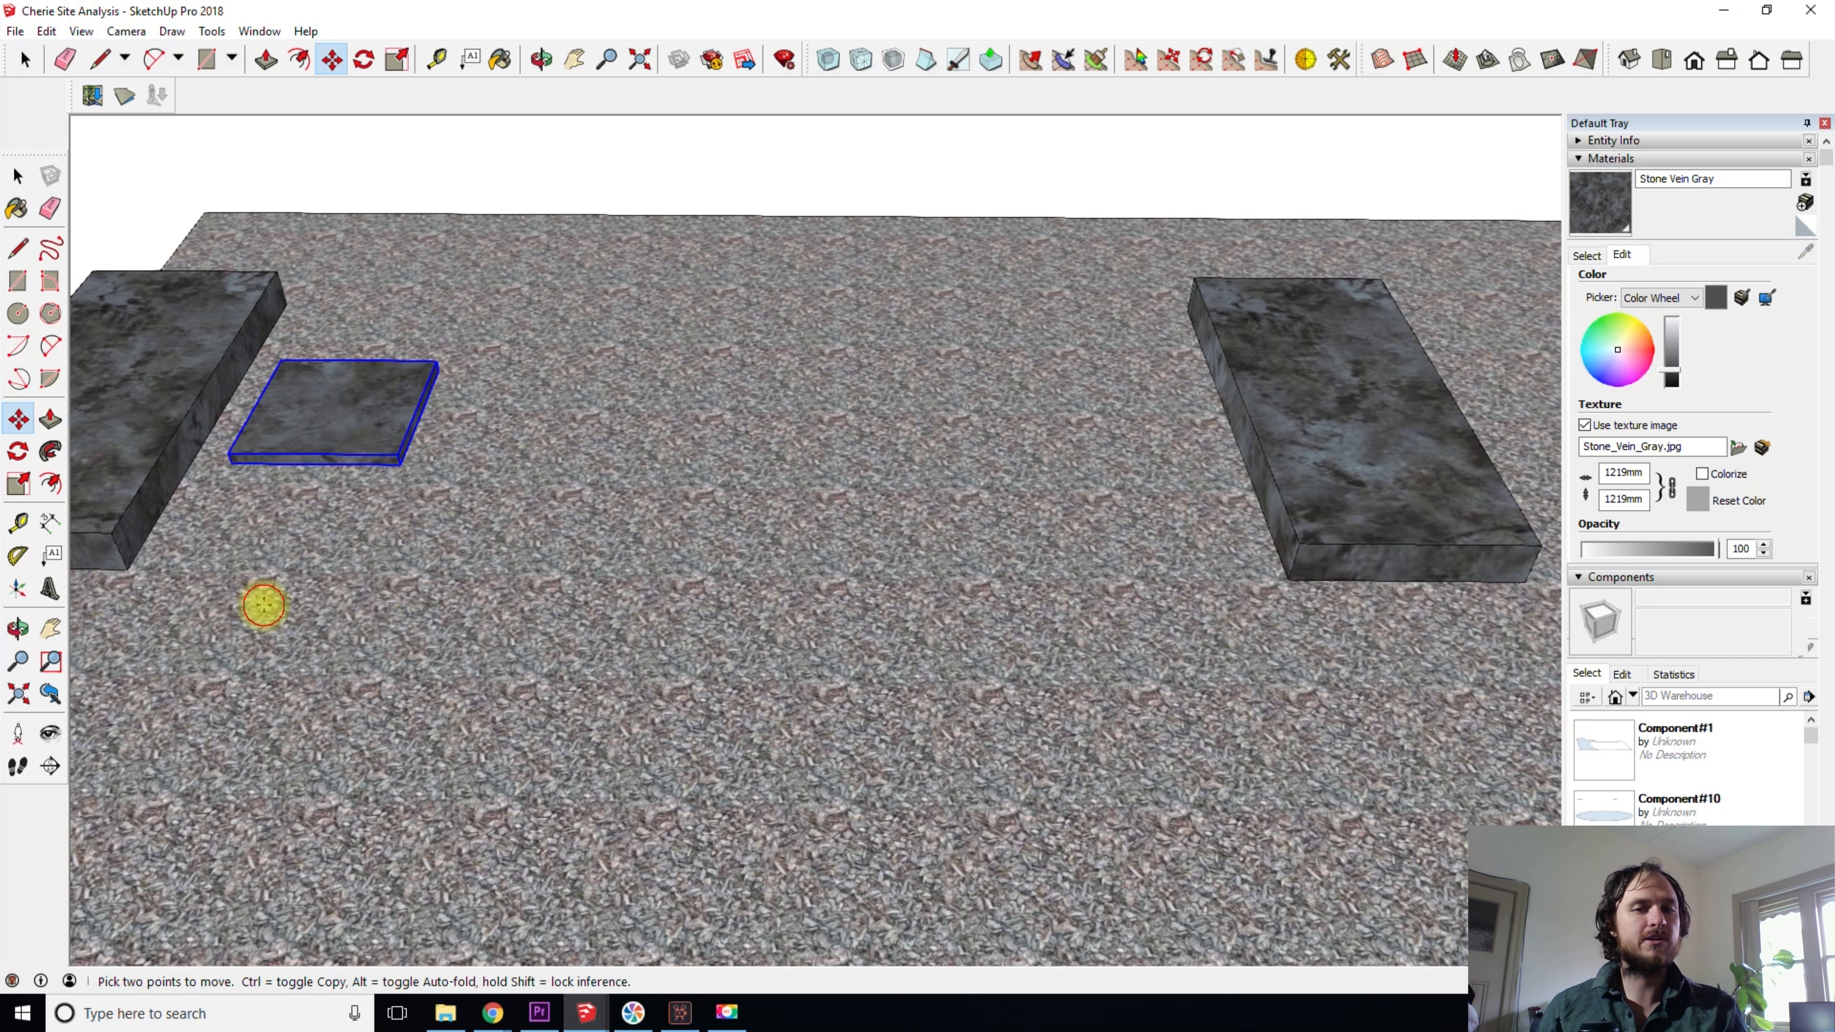
pyautogui.press('ctrl')
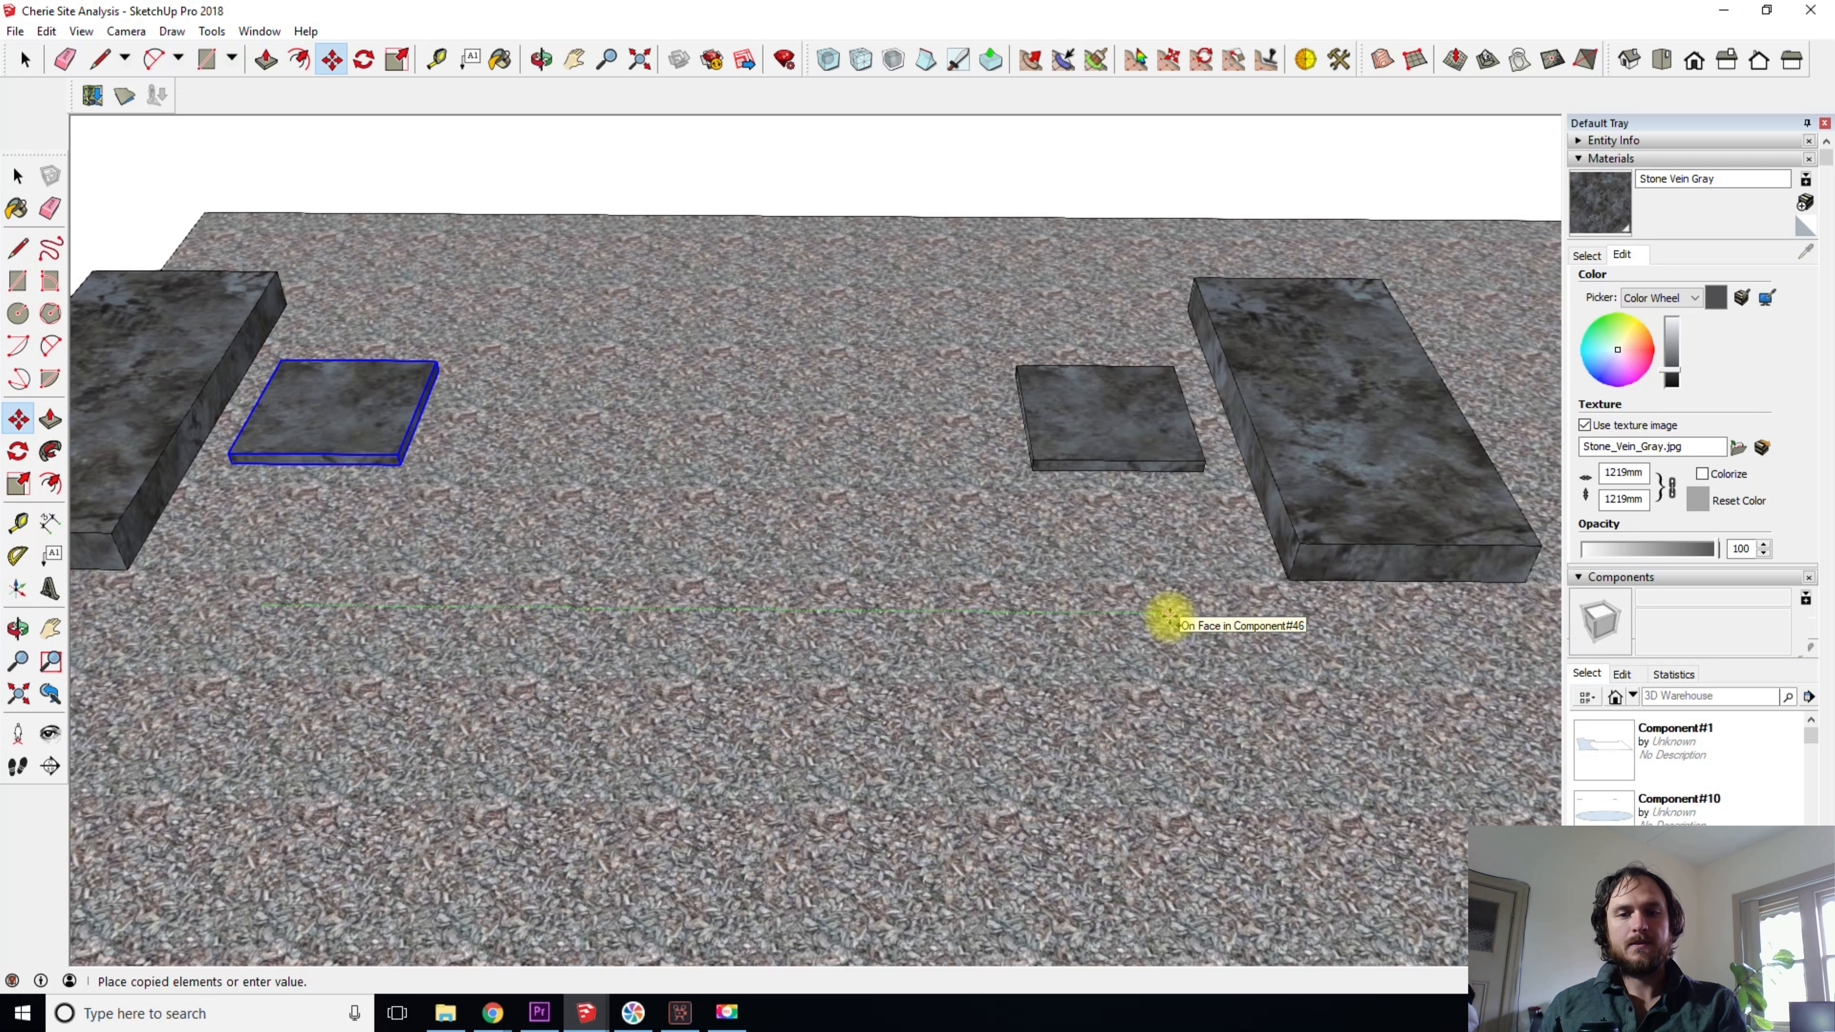
pyautogui.click(1168, 616)
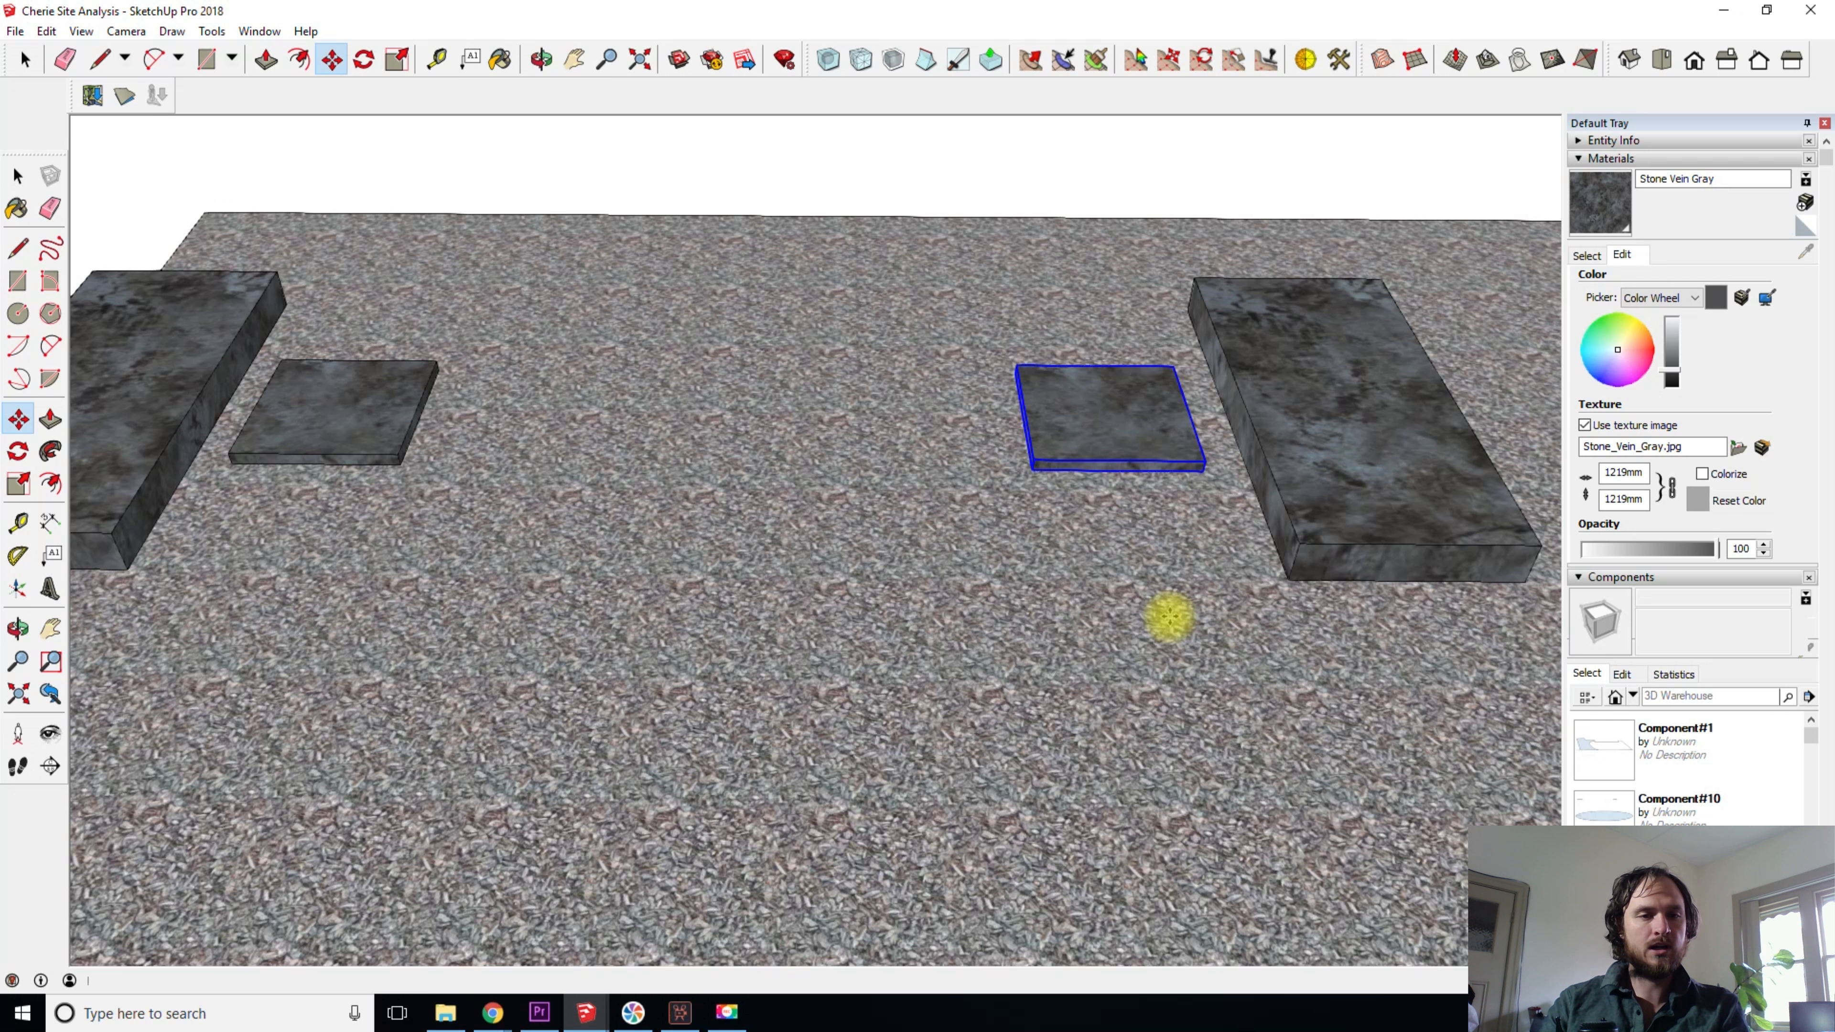
pyautogui.press('Return')
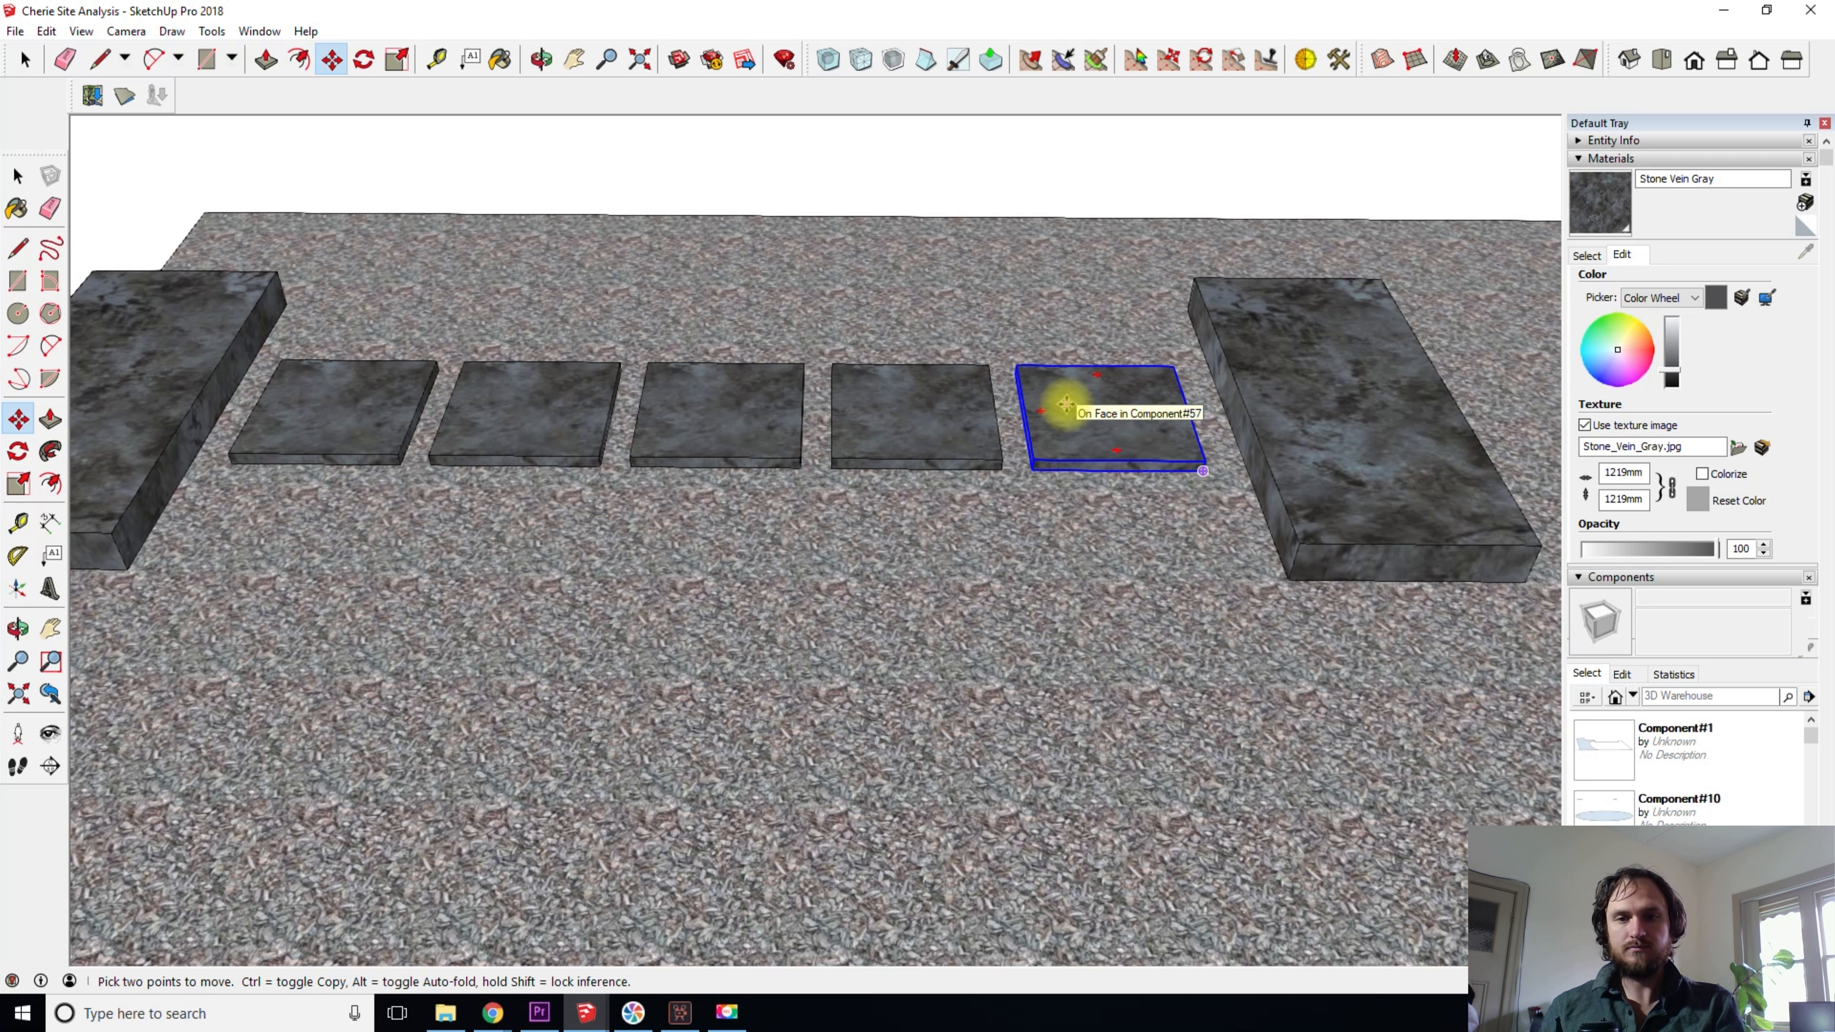
pyautogui.press('space')
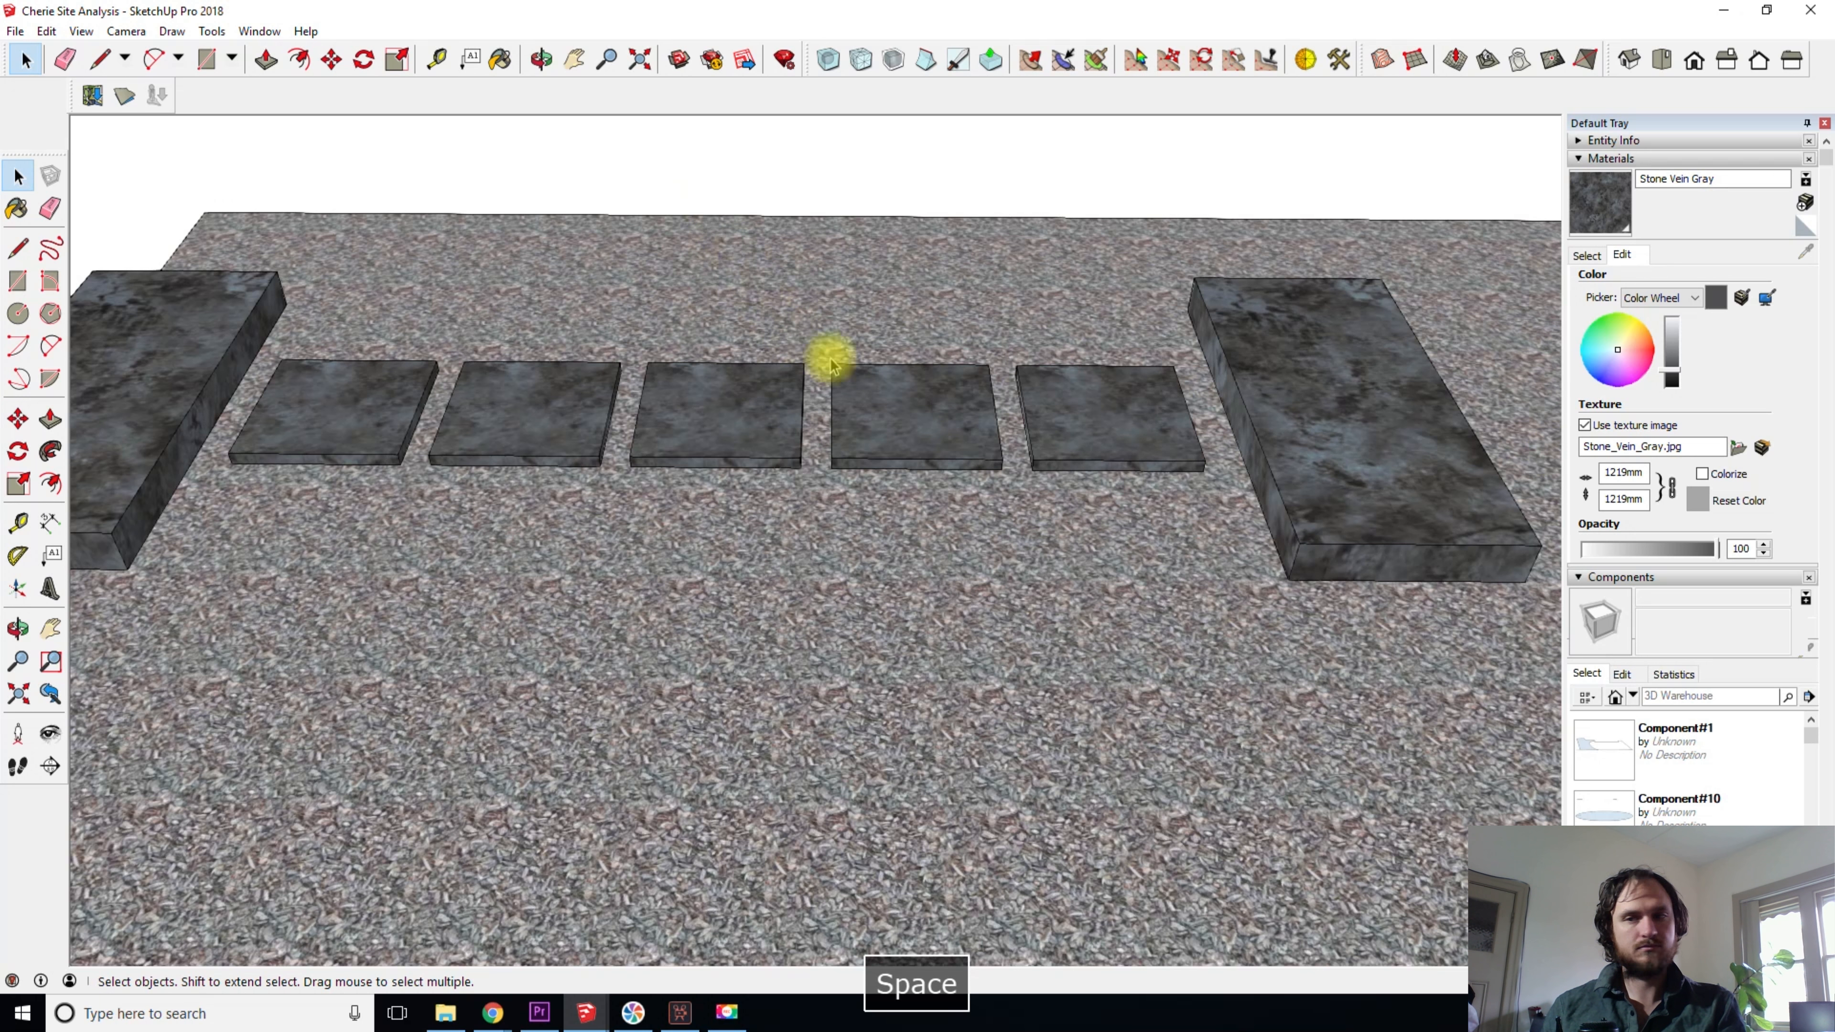